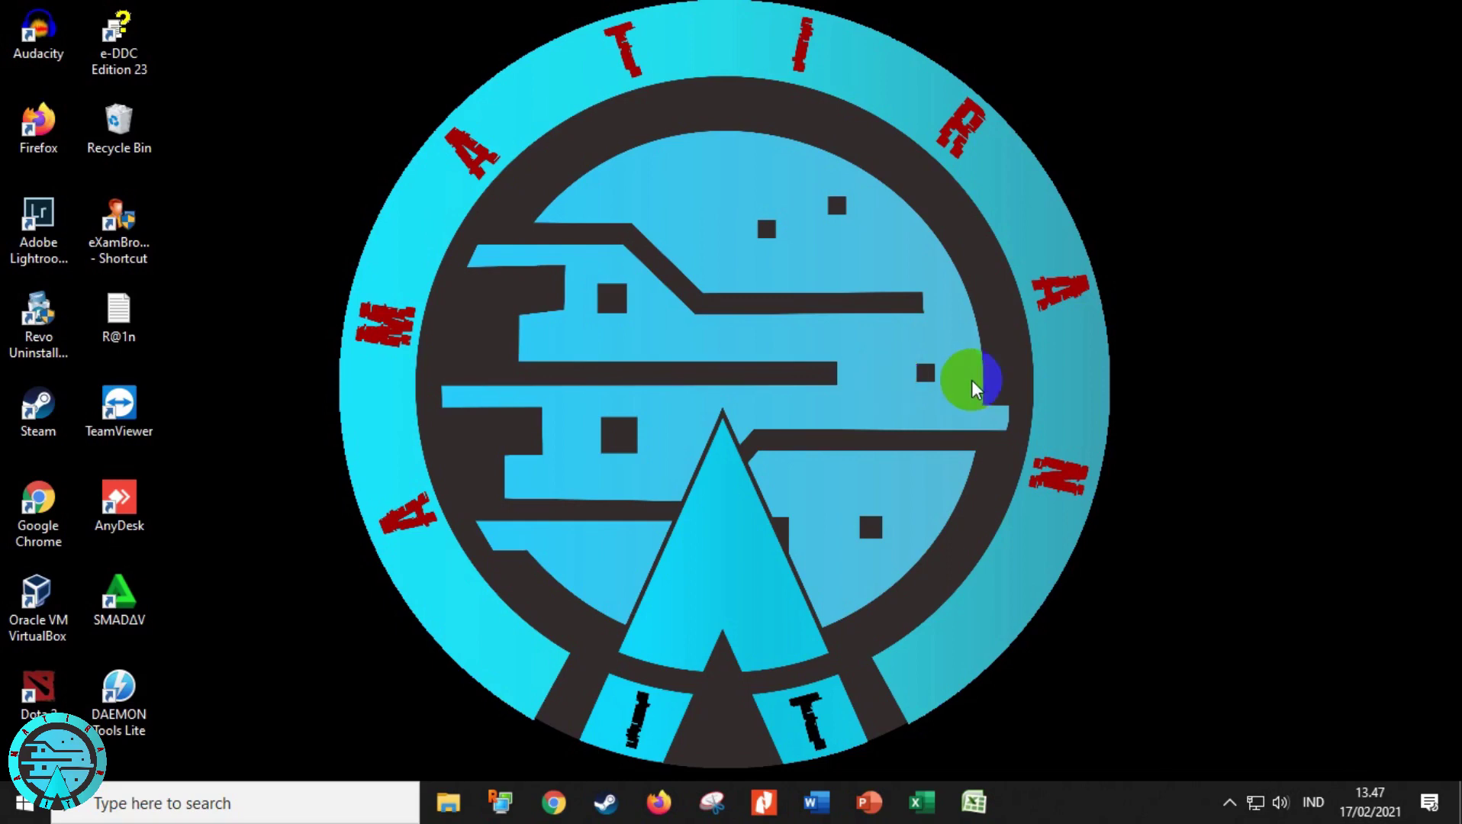
Step: Launch PowerPoint, create a blank presentation, and close the Design Ideas pane
{"action": "left_click", "coordinate": [984, 392]}
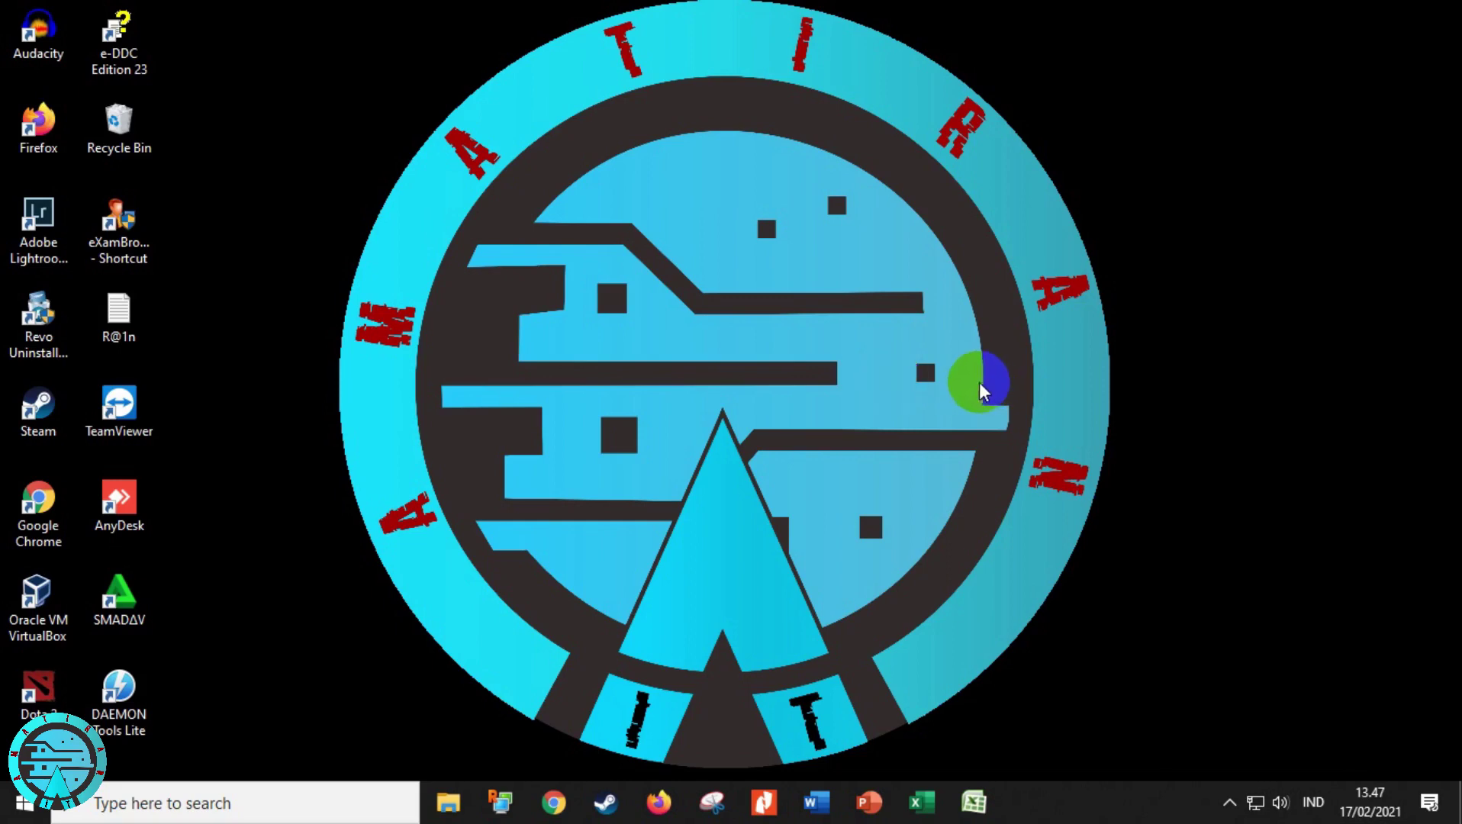
{"action": "left_click", "coordinate": [870, 805]}
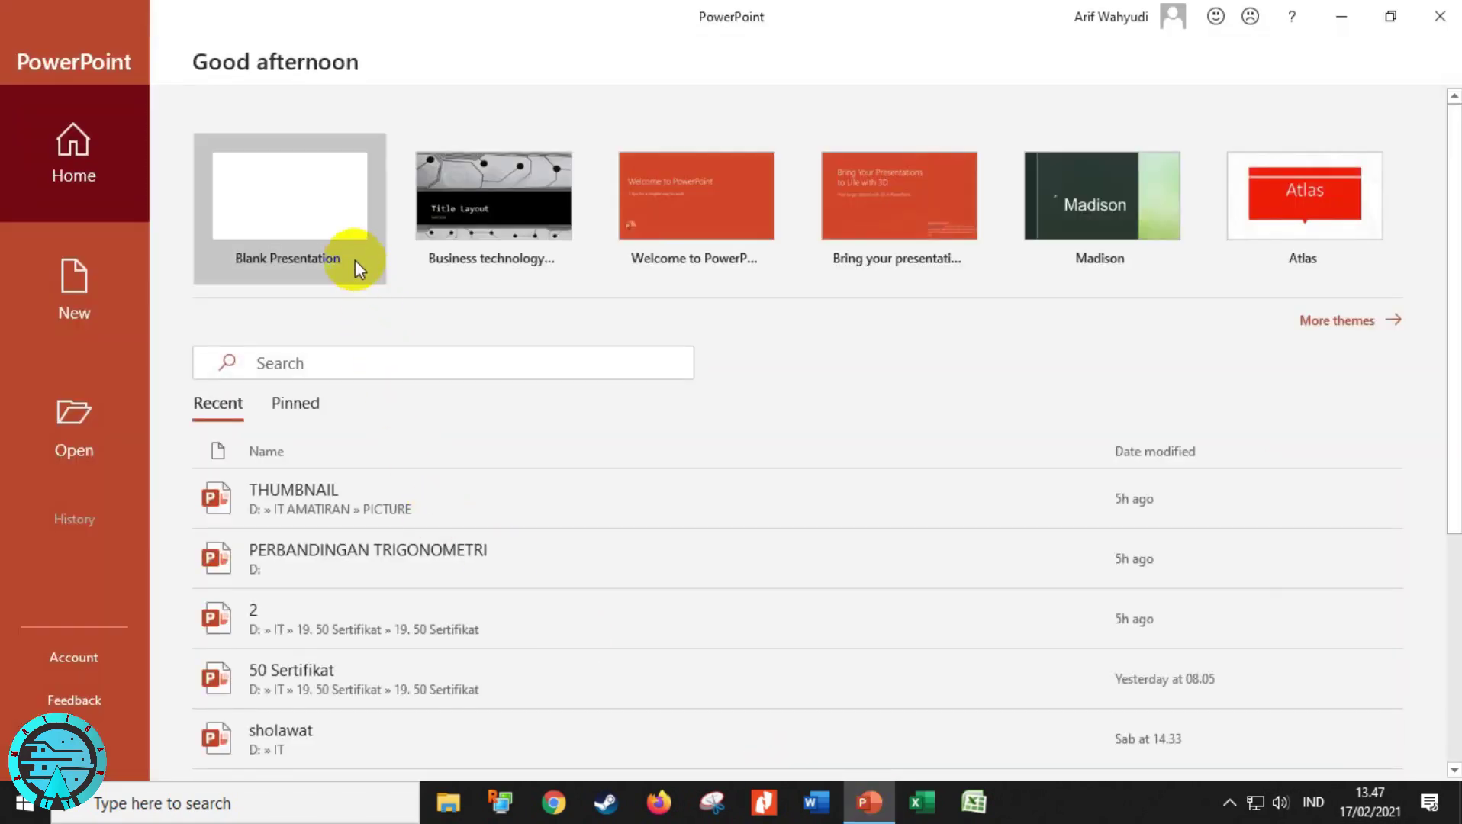
{"action": "left_click", "coordinate": [344, 237]}
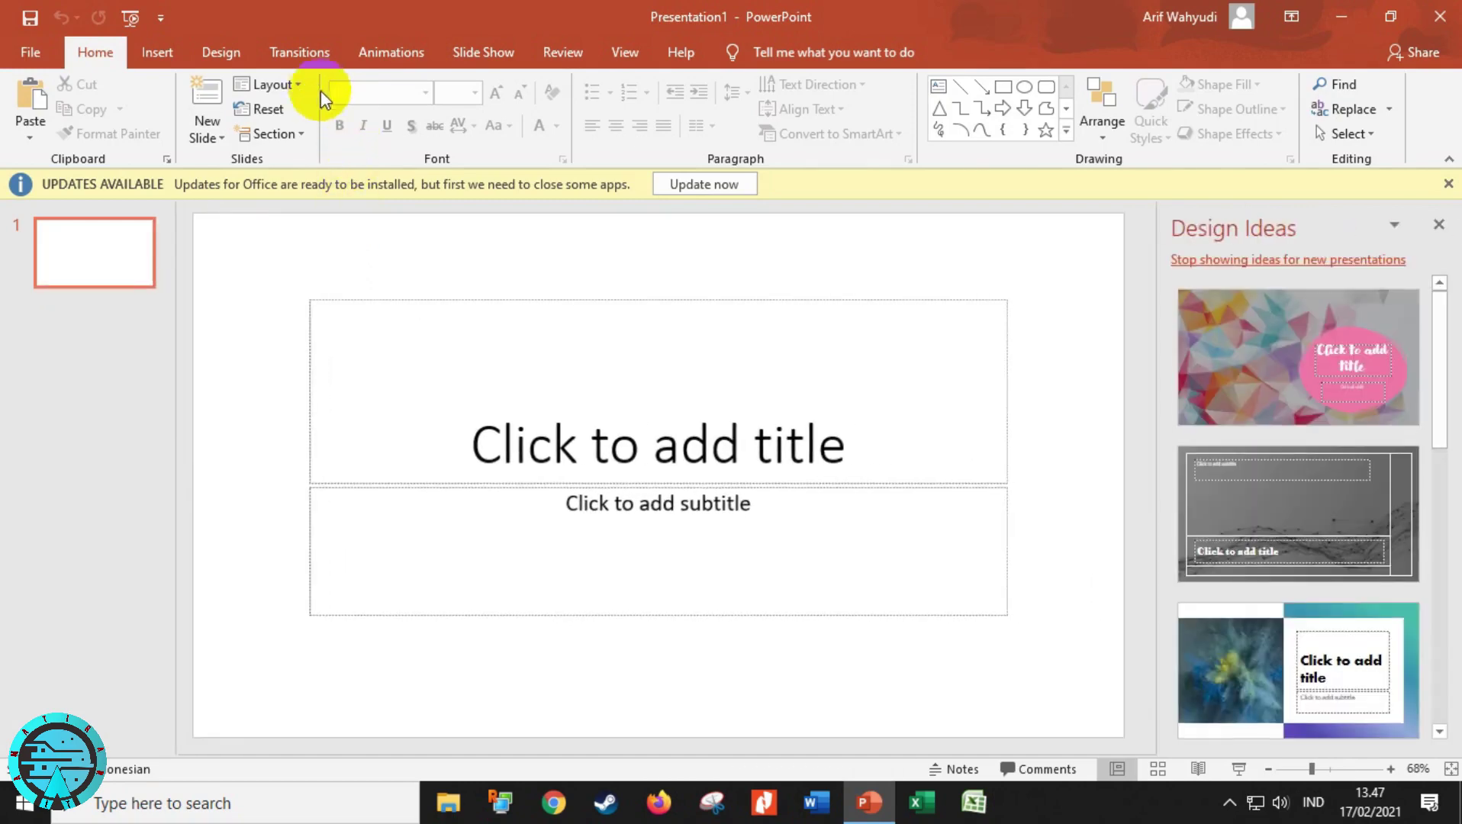
{"action": "left_click", "coordinate": [222, 52]}
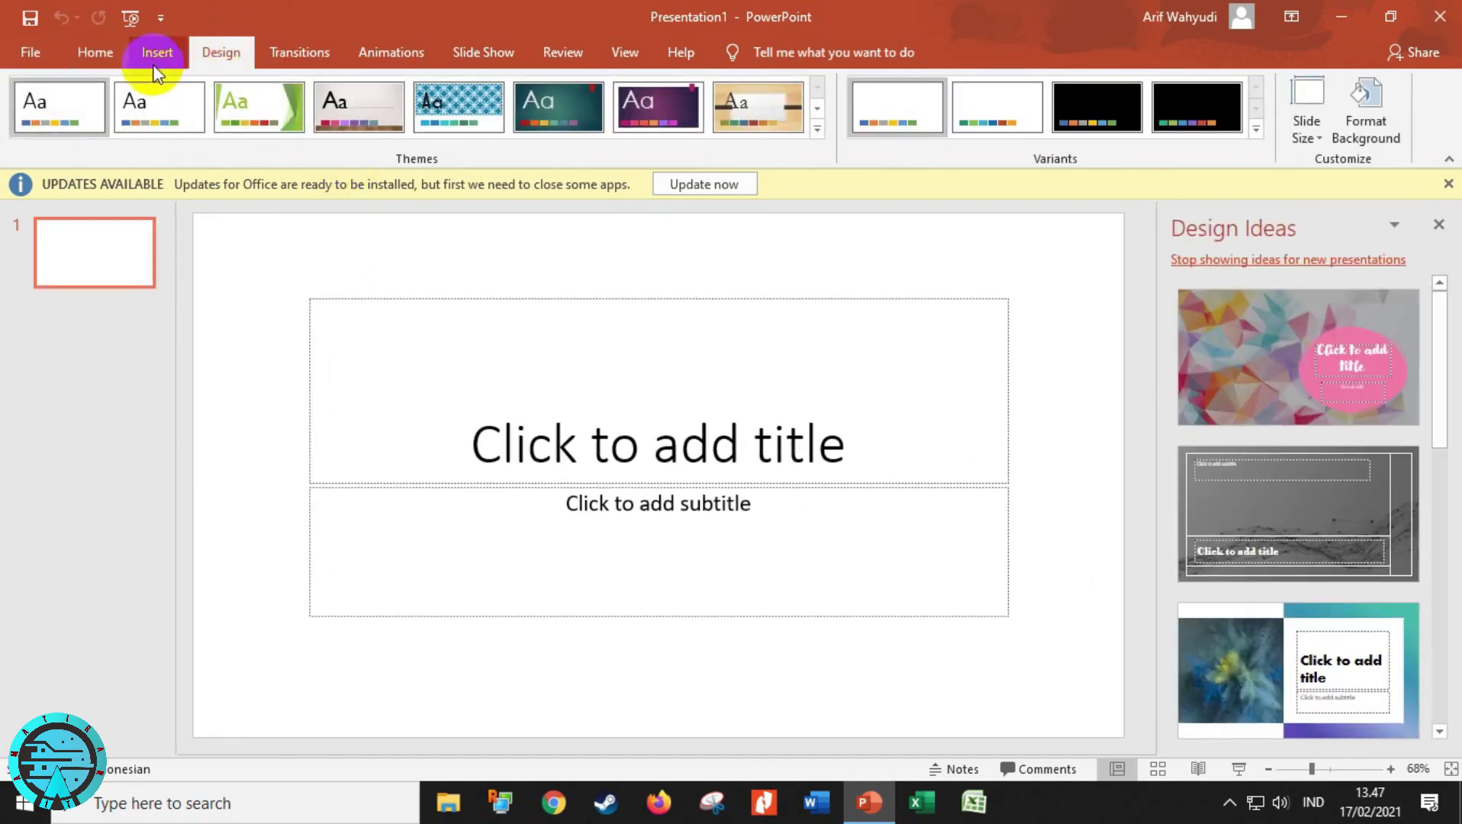
{"action": "left_click", "coordinate": [91, 55]}
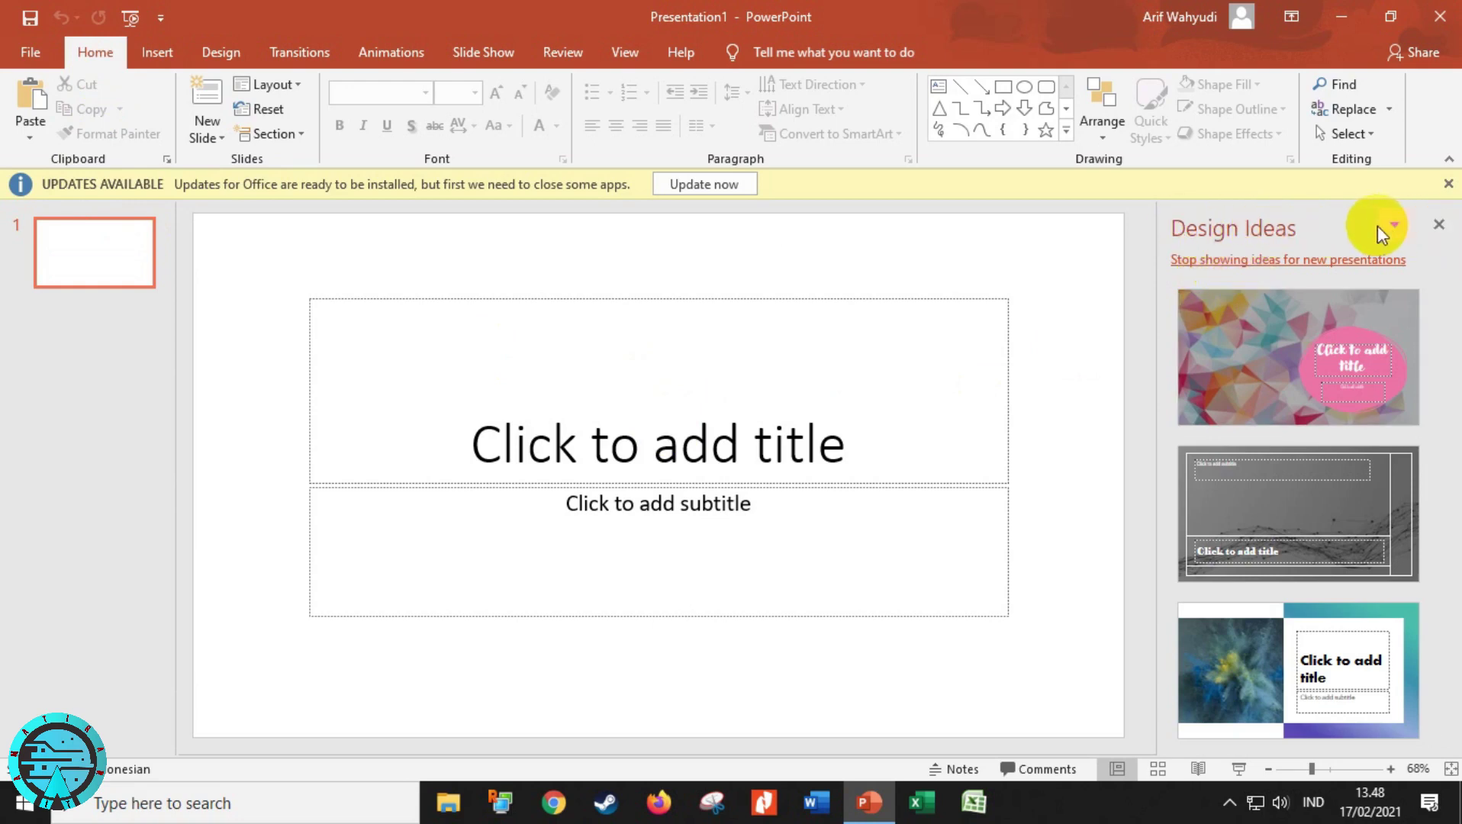
{"action": "left_click", "coordinate": [1438, 224]}
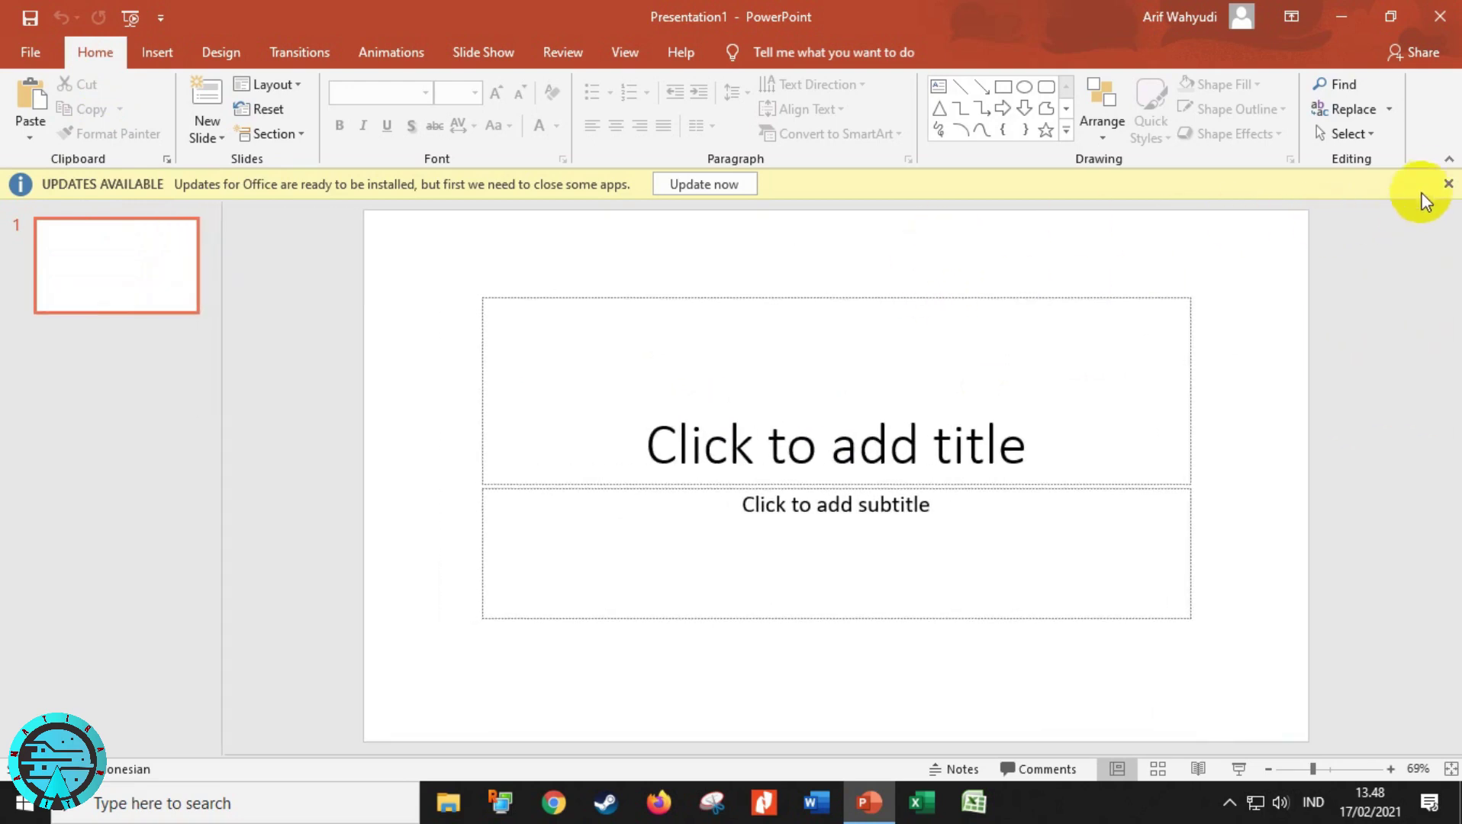
Step: Dismiss the updates notice, type 'Belajar PowerPoint' into the title placeholder and select it
{"action": "left_click", "coordinate": [1448, 184]}
{"action": "left_click", "coordinate": [881, 398]}
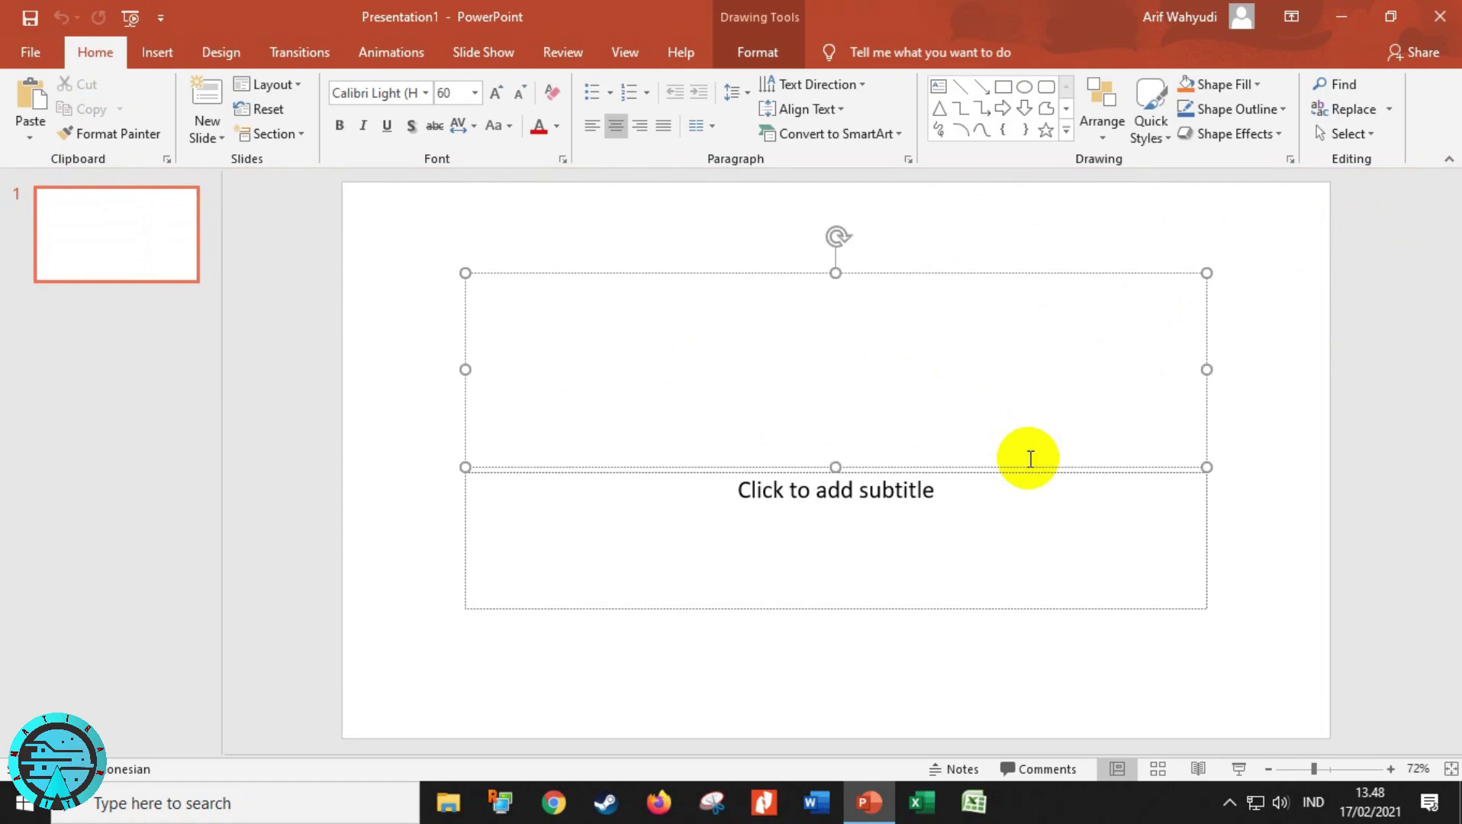
{"action": "type", "text": "Bela"}
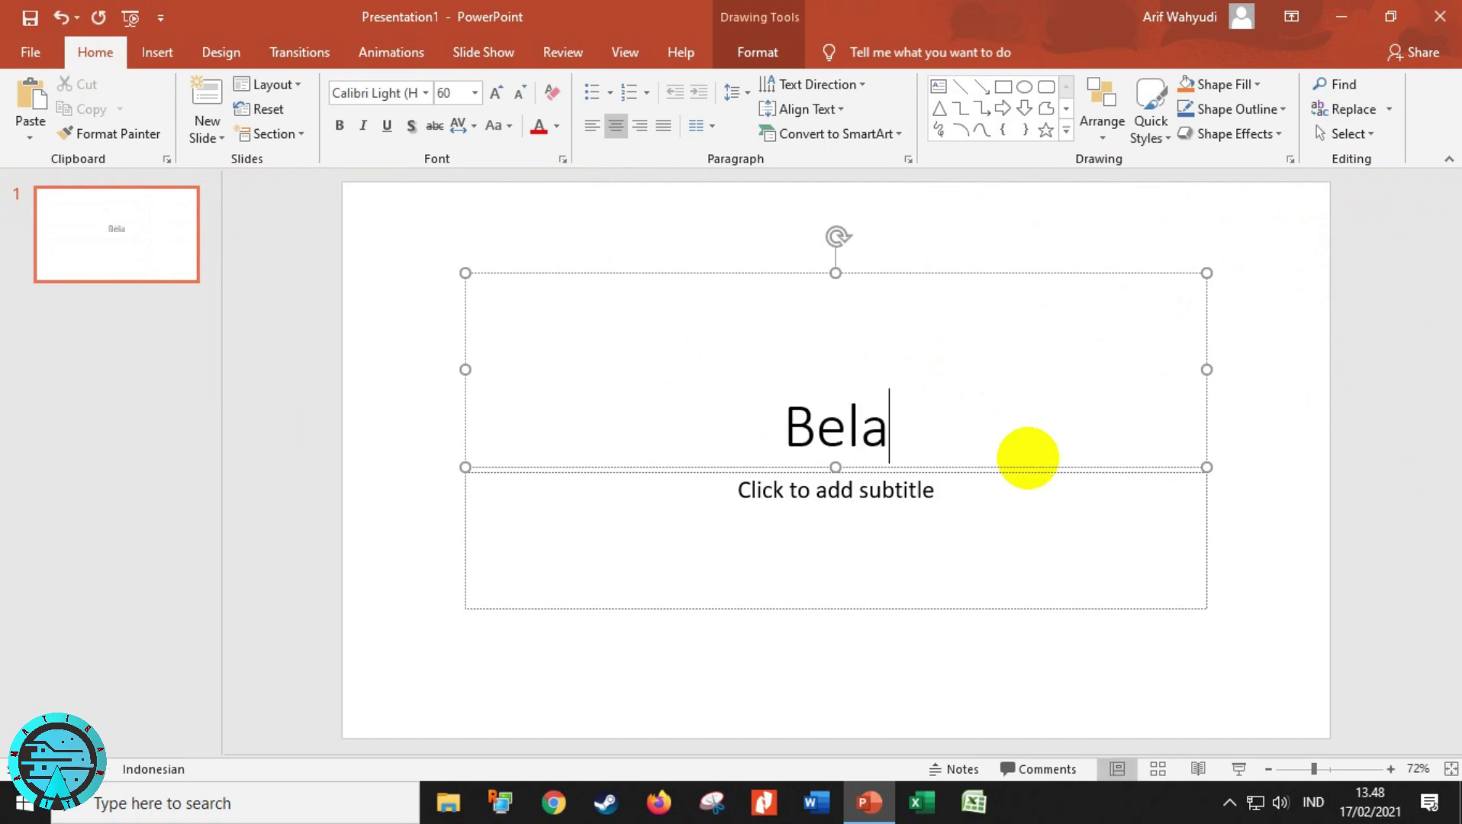
{"action": "type", "text": "jar Powe"}
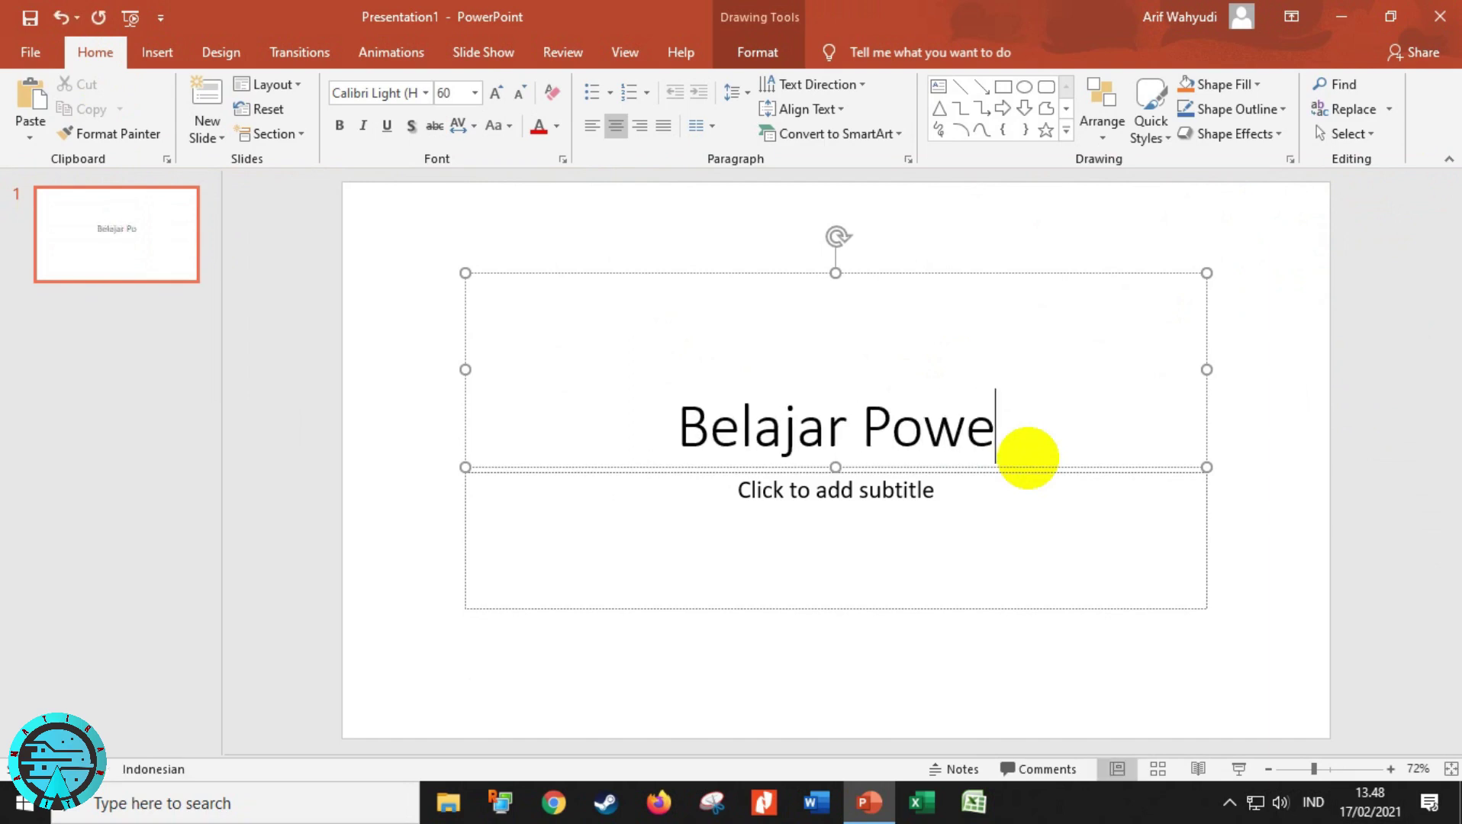
{"action": "type", "text": "rPoint"}
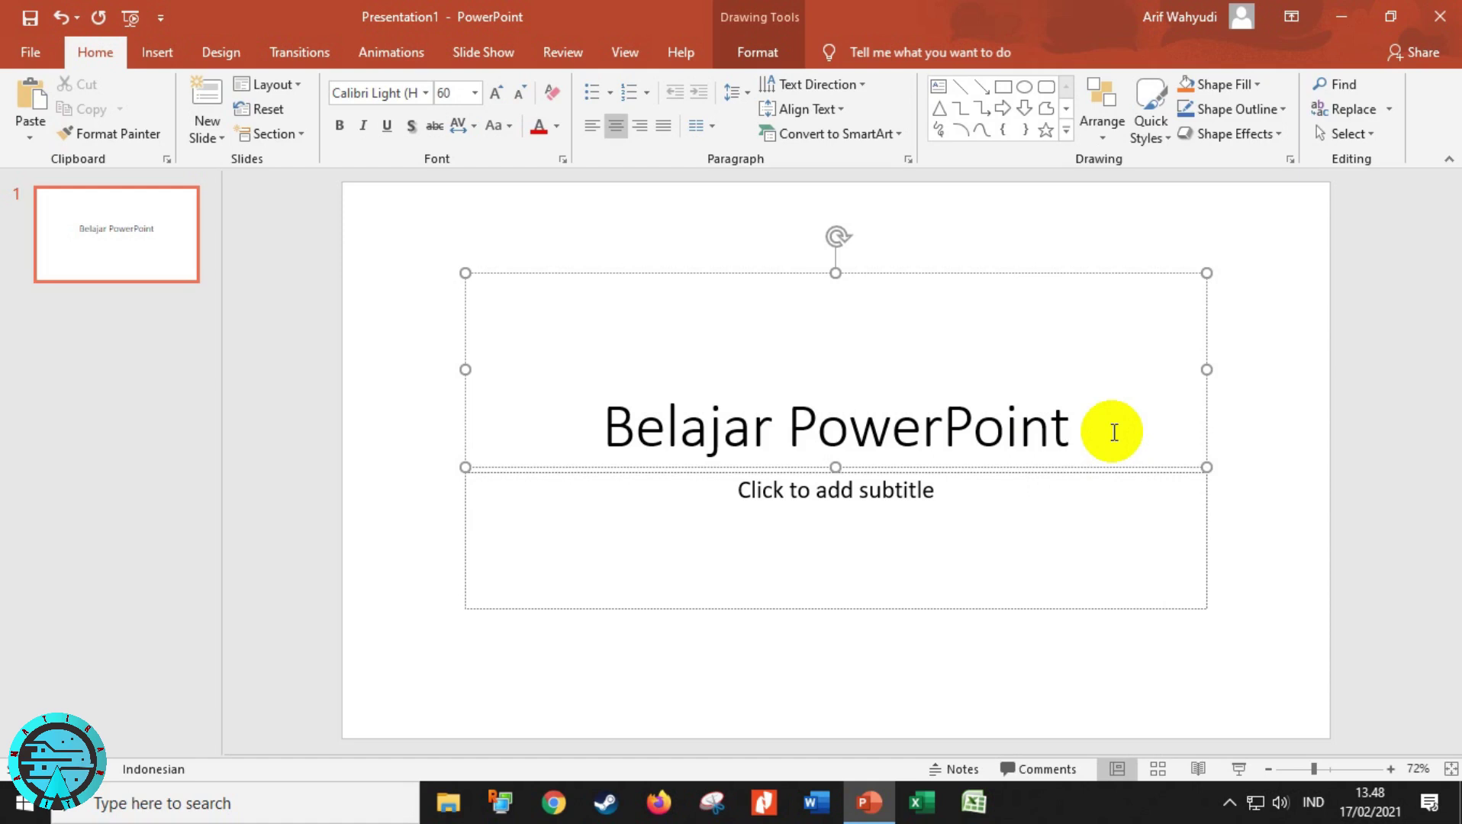
{"action": "key", "text": "ctrl+a"}
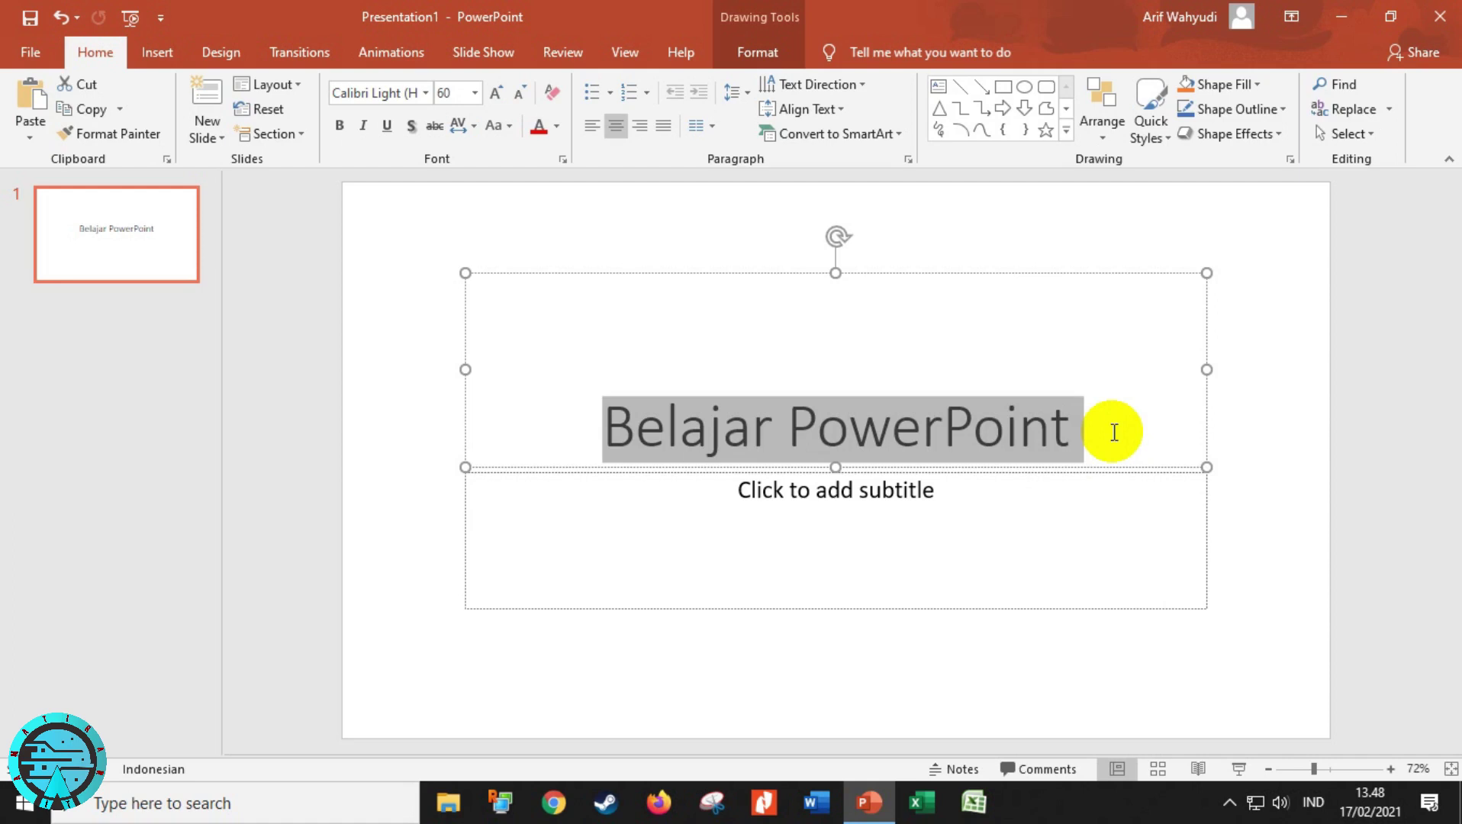
{"action": "left_click", "coordinate": [992, 404]}
{"action": "left_click_drag", "start_coordinate": [599, 424], "coordinate": [1038, 435]}
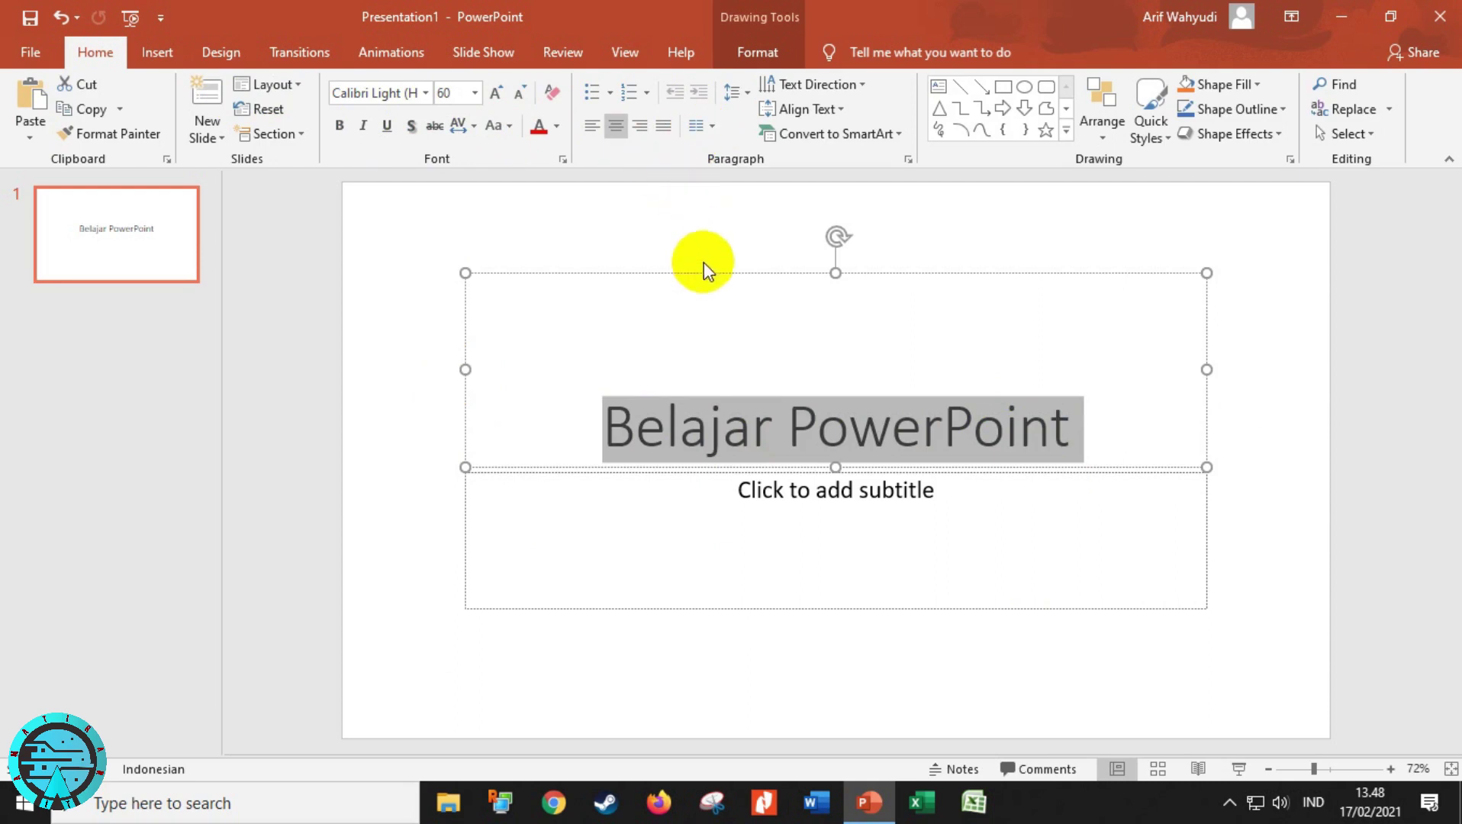
{"action": "left_click", "coordinate": [728, 223]}
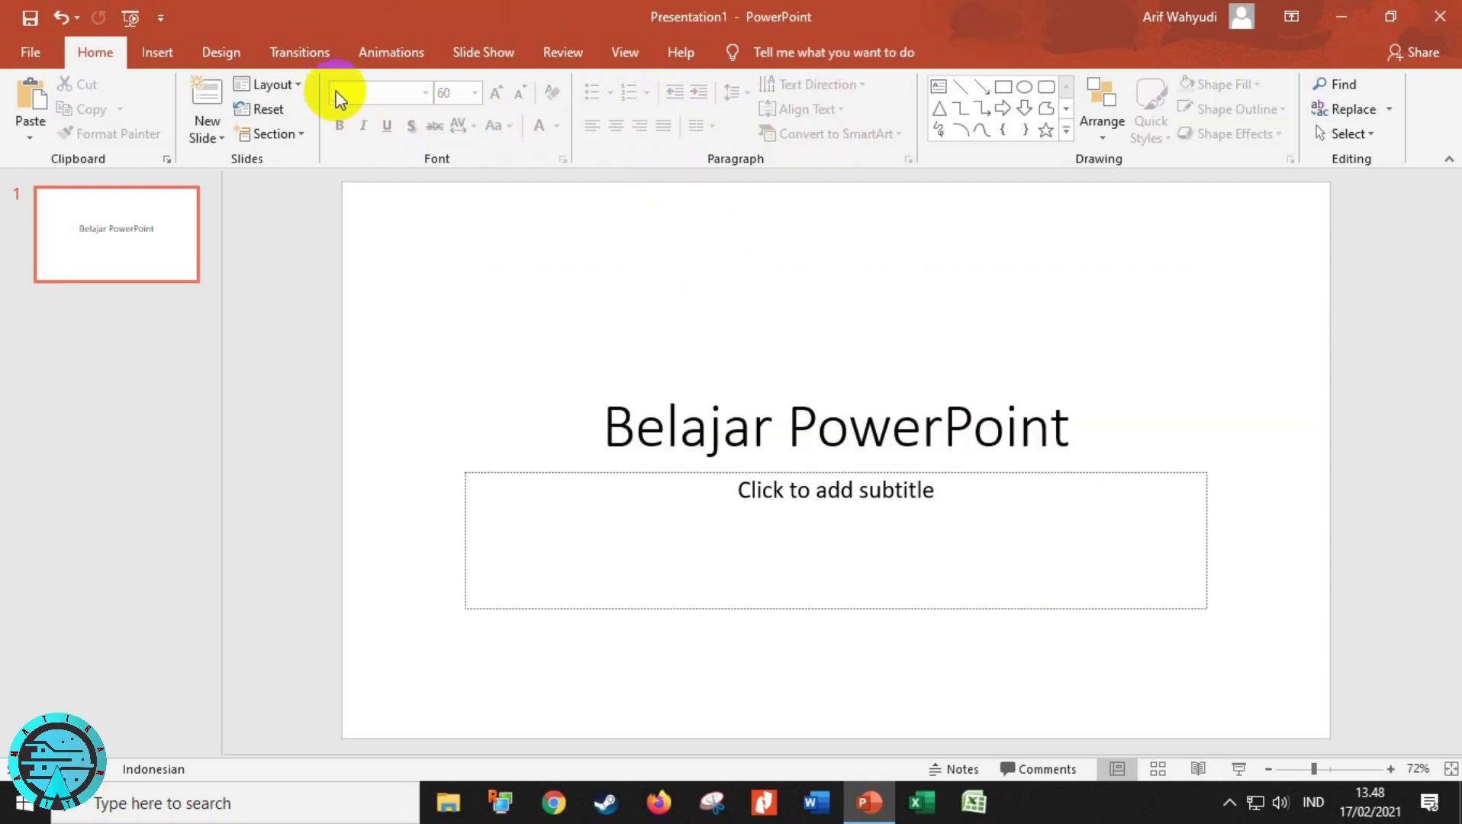
{"action": "left_click", "coordinate": [652, 385]}
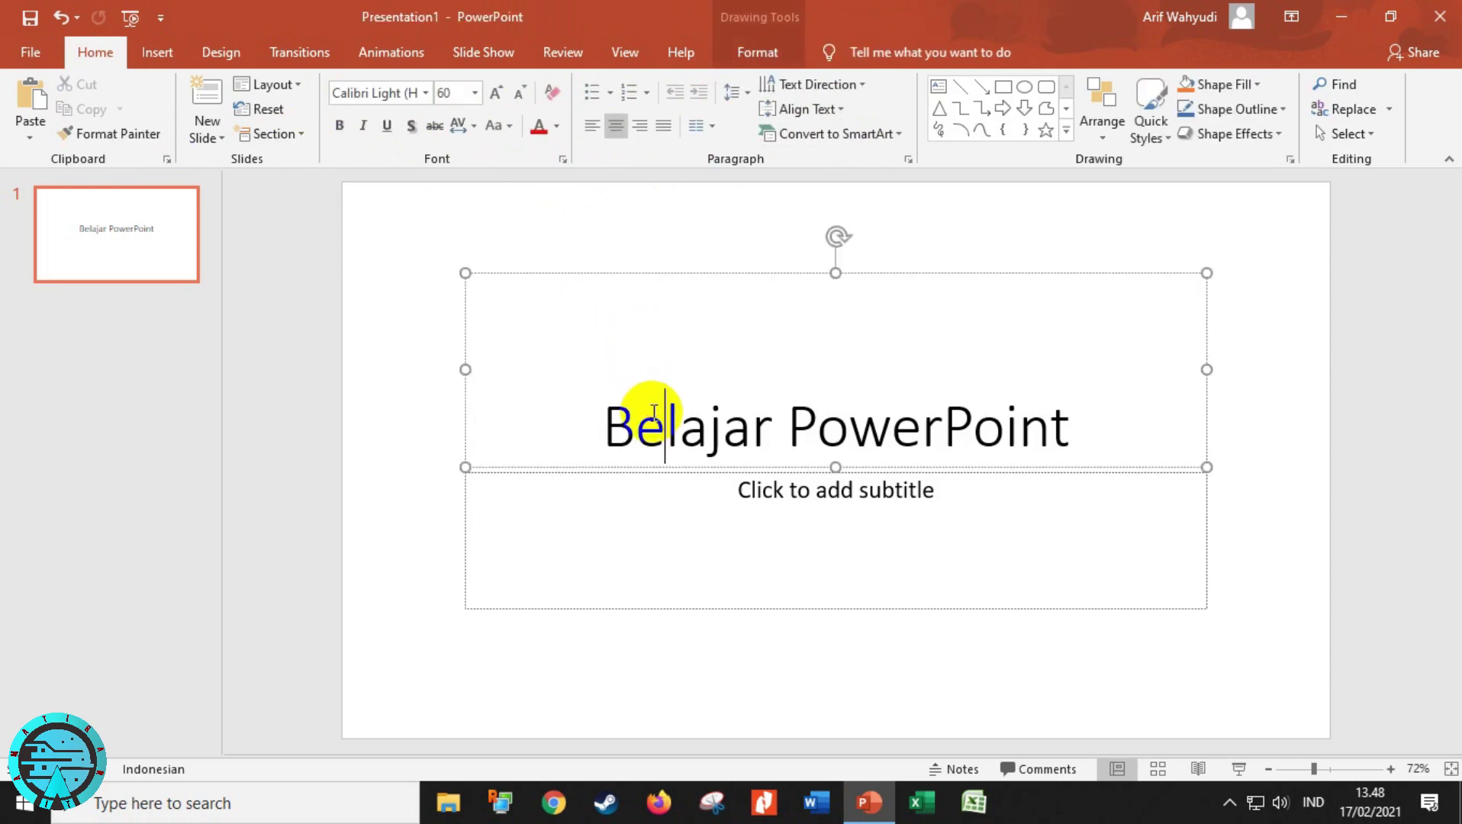
{"action": "key", "text": "ctrl+a"}
{"action": "left_click", "coordinate": [649, 415]}
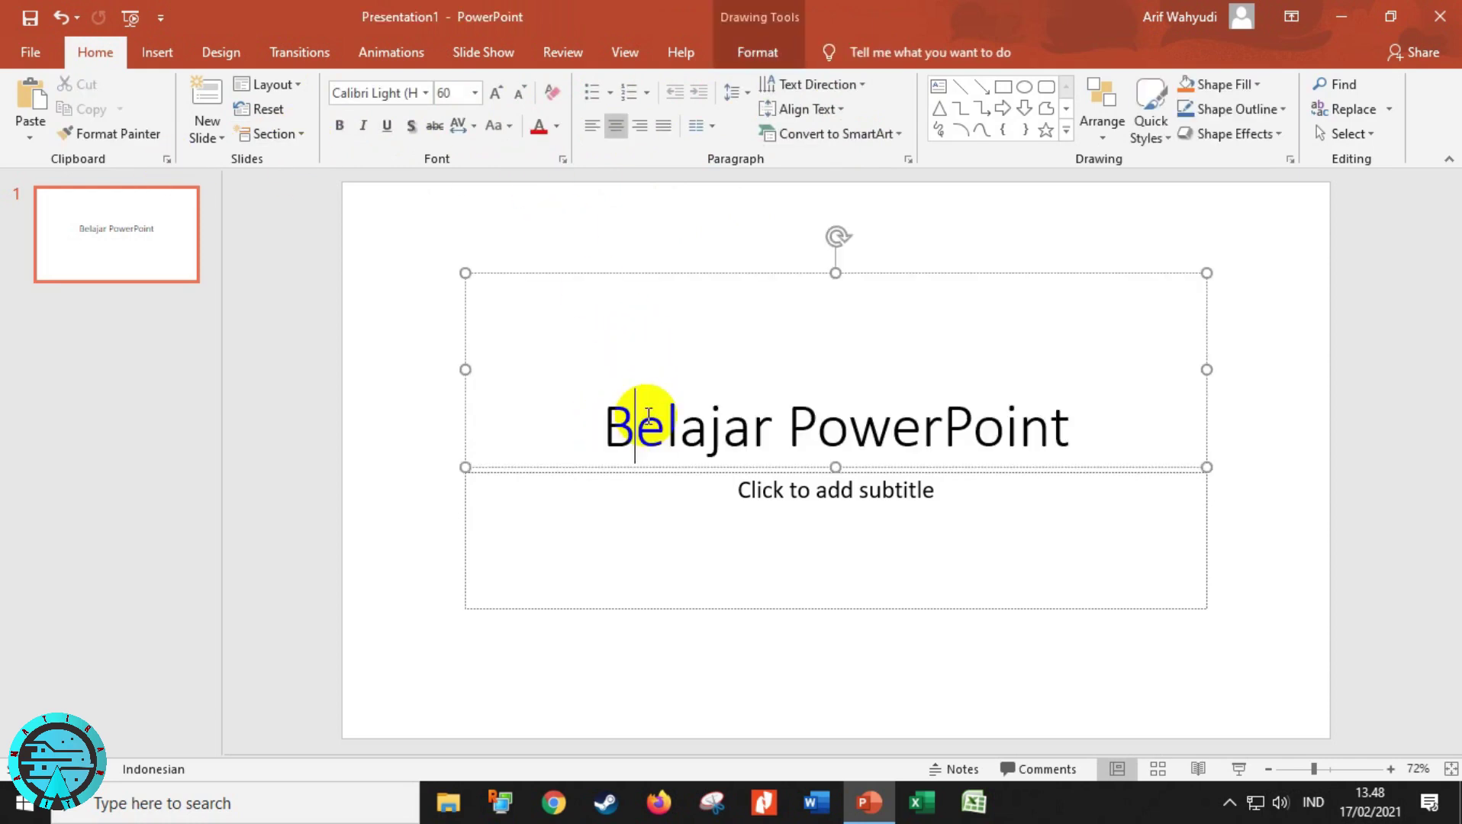
{"action": "triple_click", "coordinate": [649, 414]}
{"action": "left_click", "coordinate": [690, 343]}
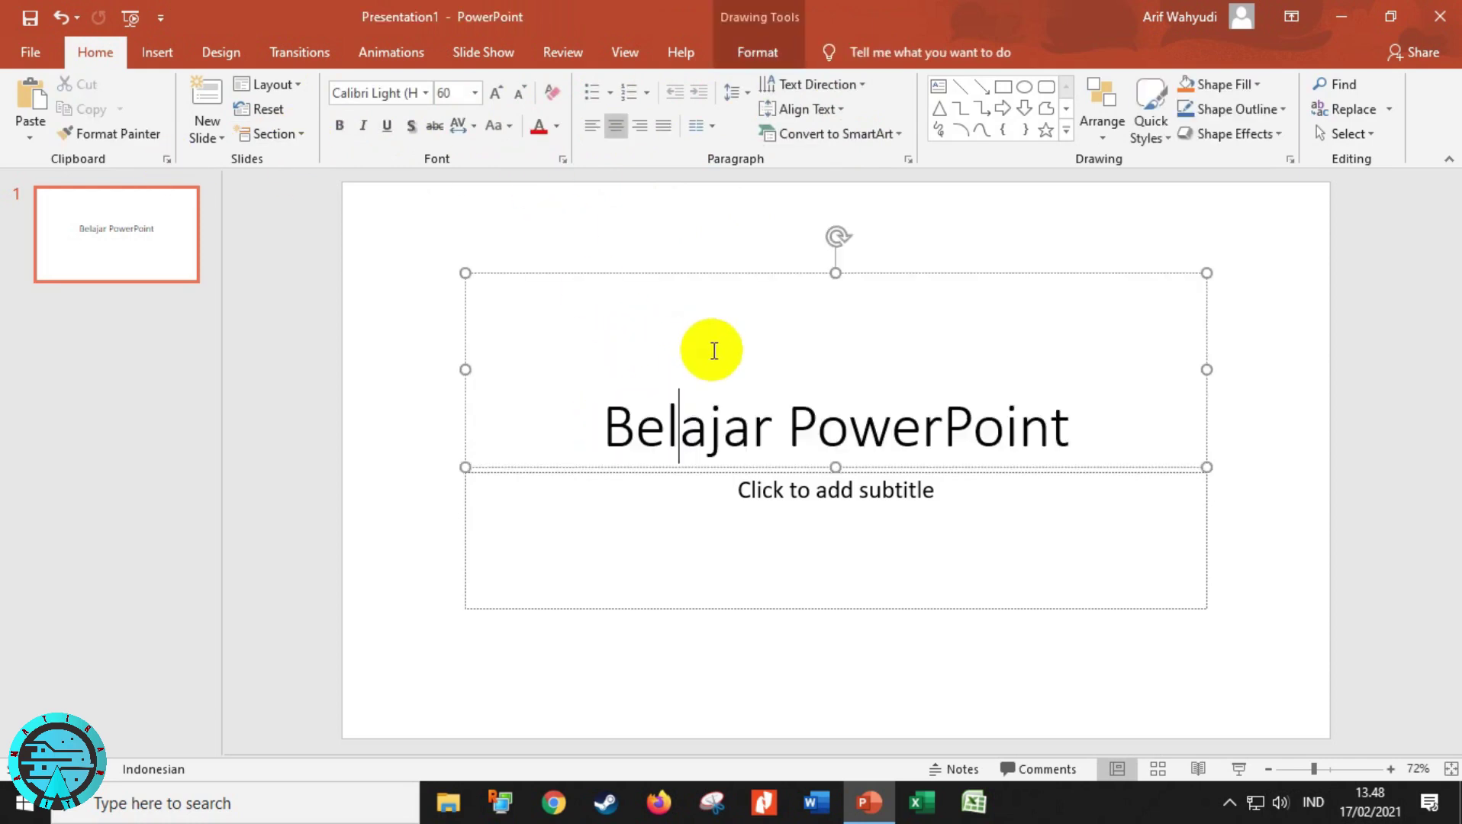
{"action": "triple_click", "coordinate": [710, 405]}
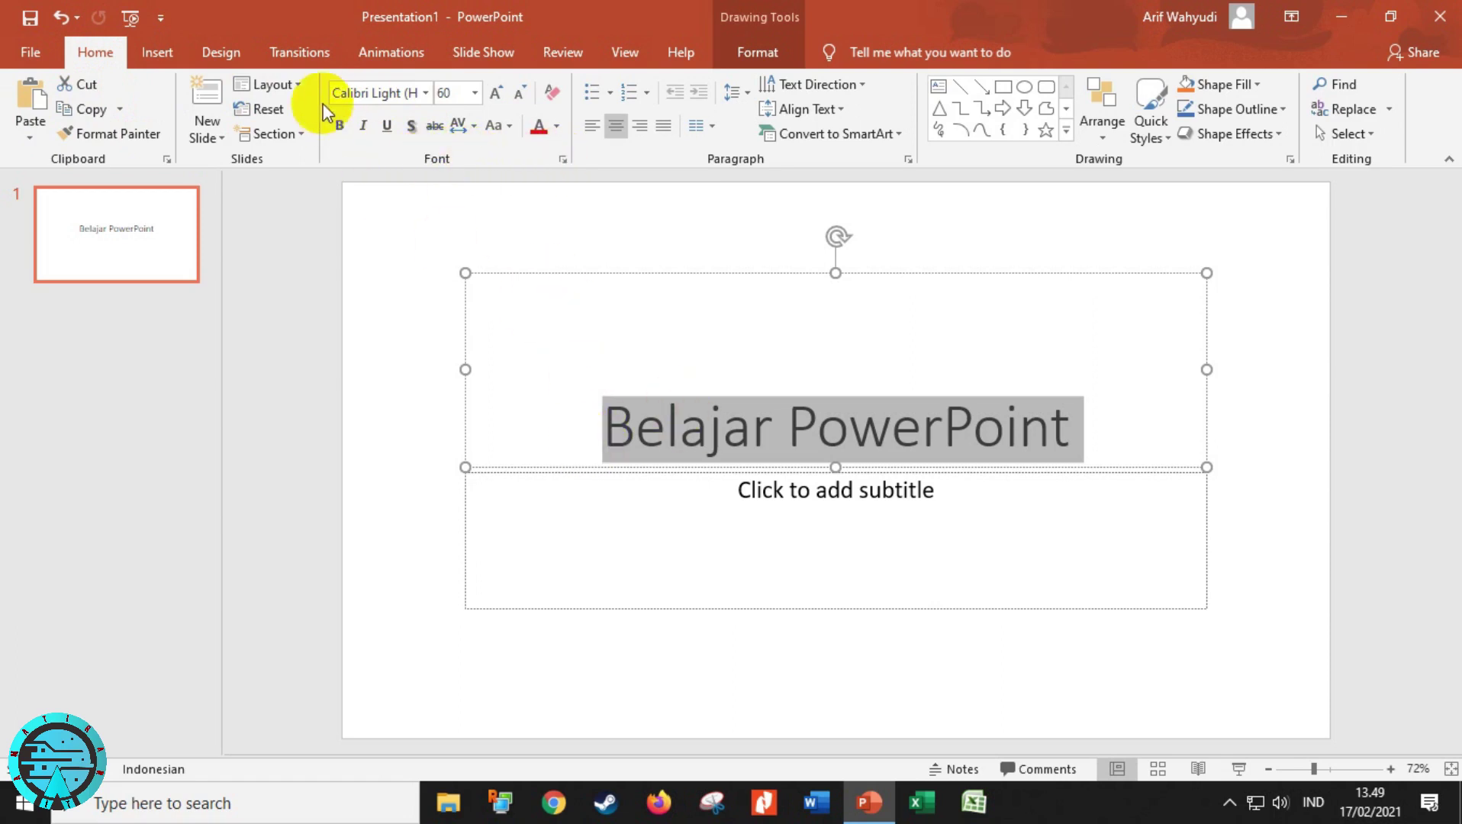
Step: Try Abril Fatface and Ace Crikey on the title, settling on Abril Fatface
{"action": "left_click", "coordinate": [425, 95]}
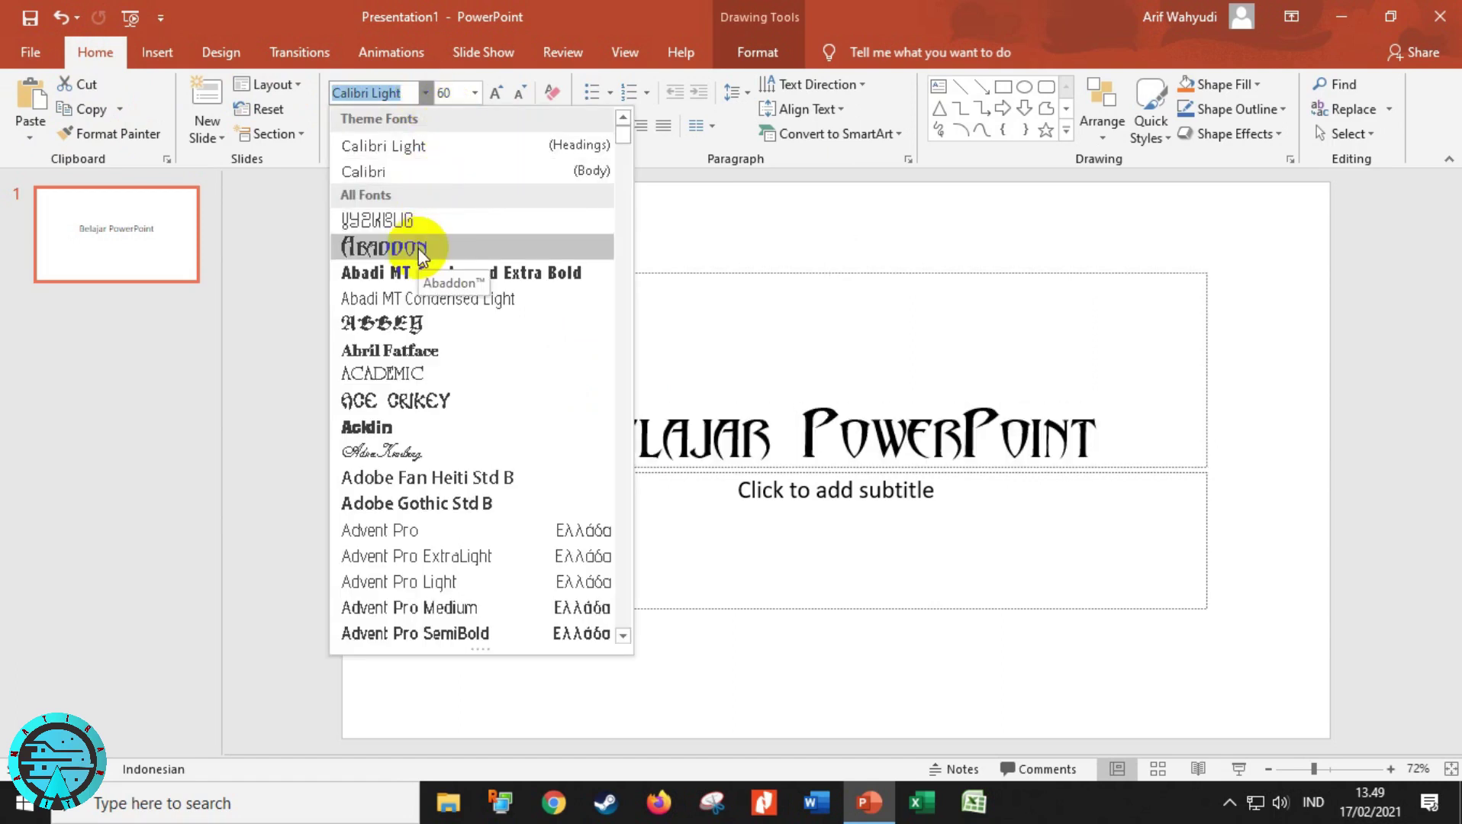
{"action": "left_click", "coordinate": [401, 353]}
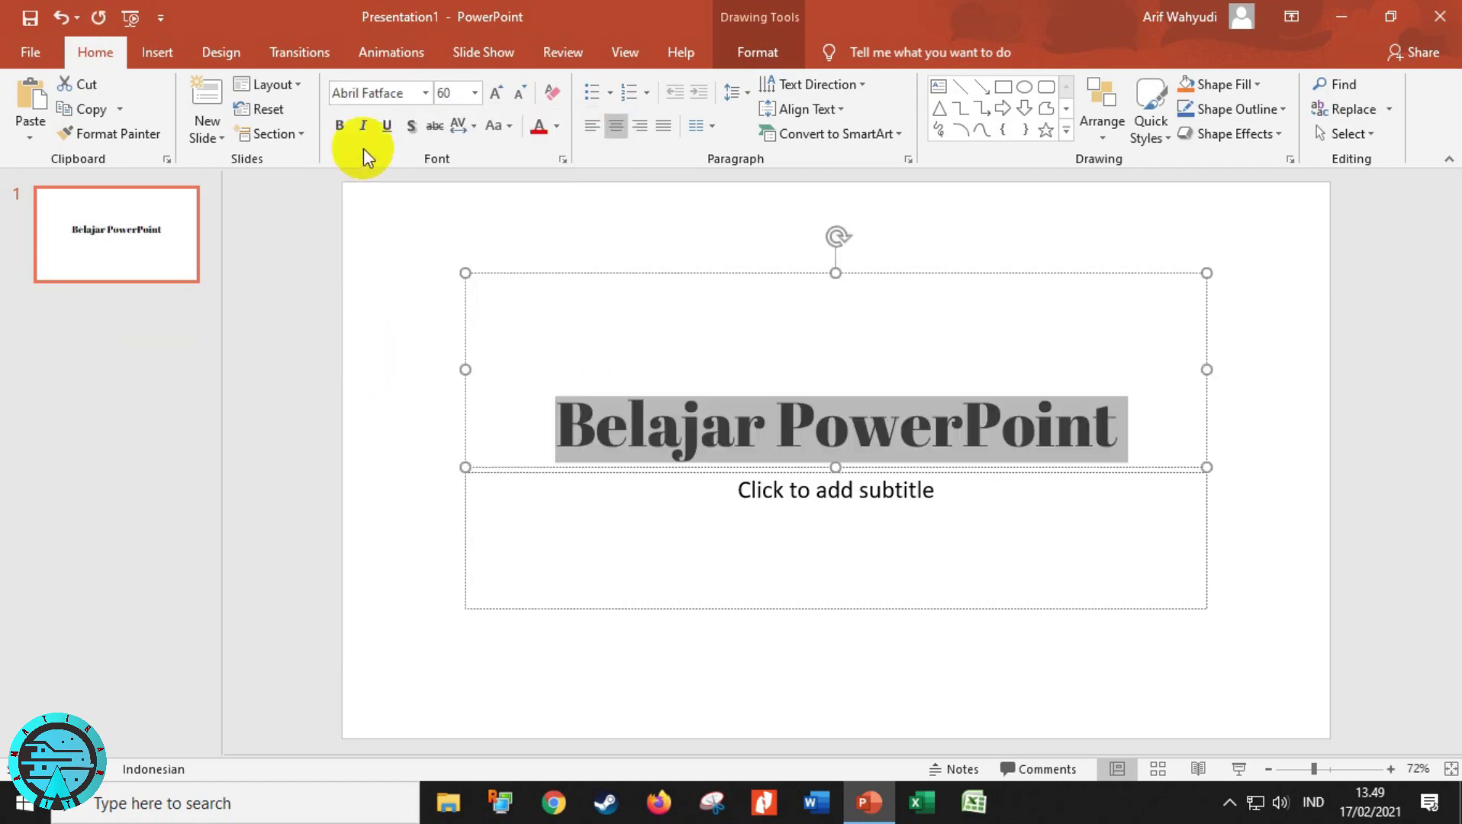
{"action": "left_click", "coordinate": [425, 93]}
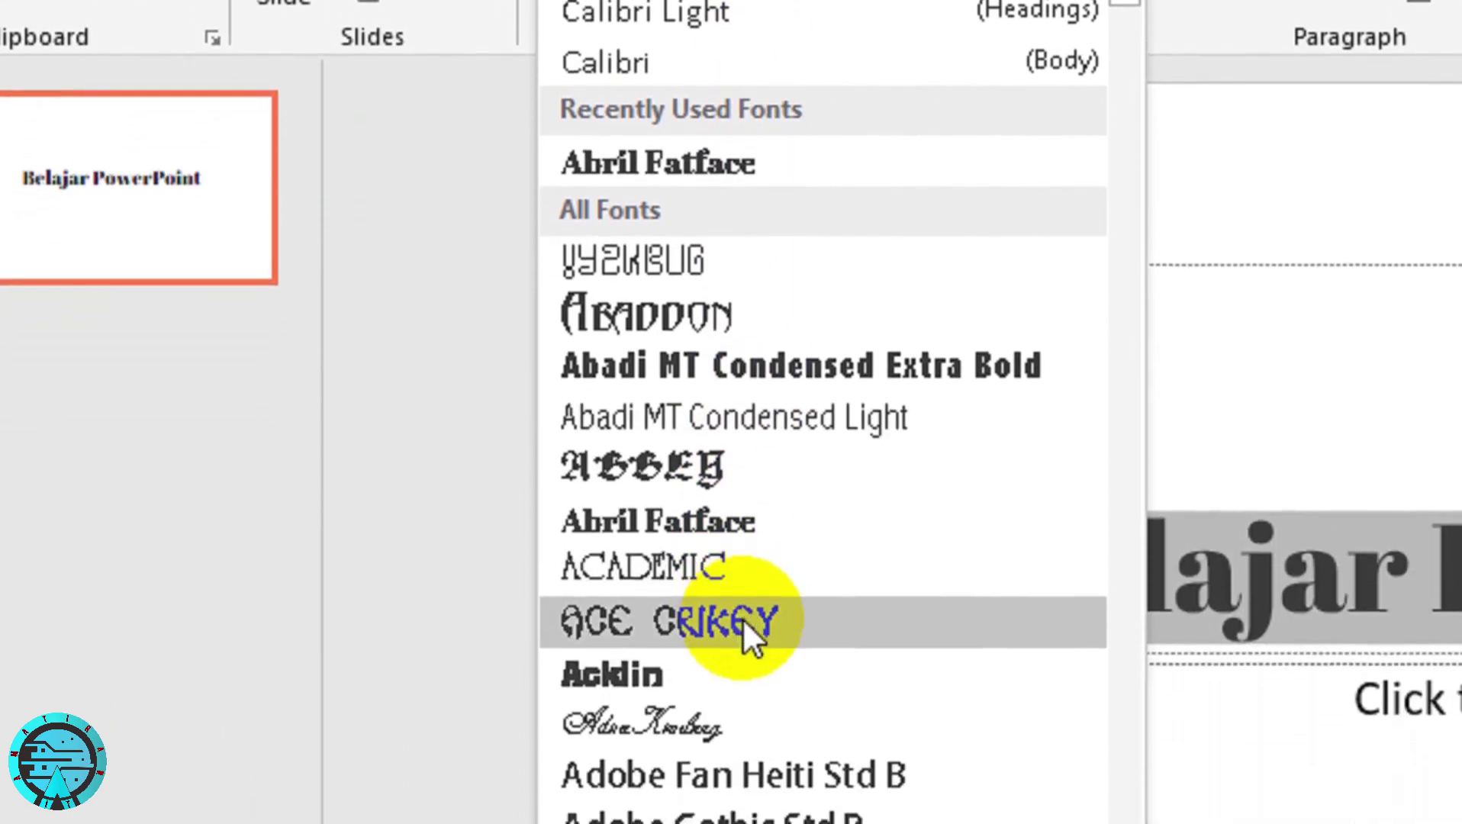
{"action": "left_click", "coordinate": [742, 619]}
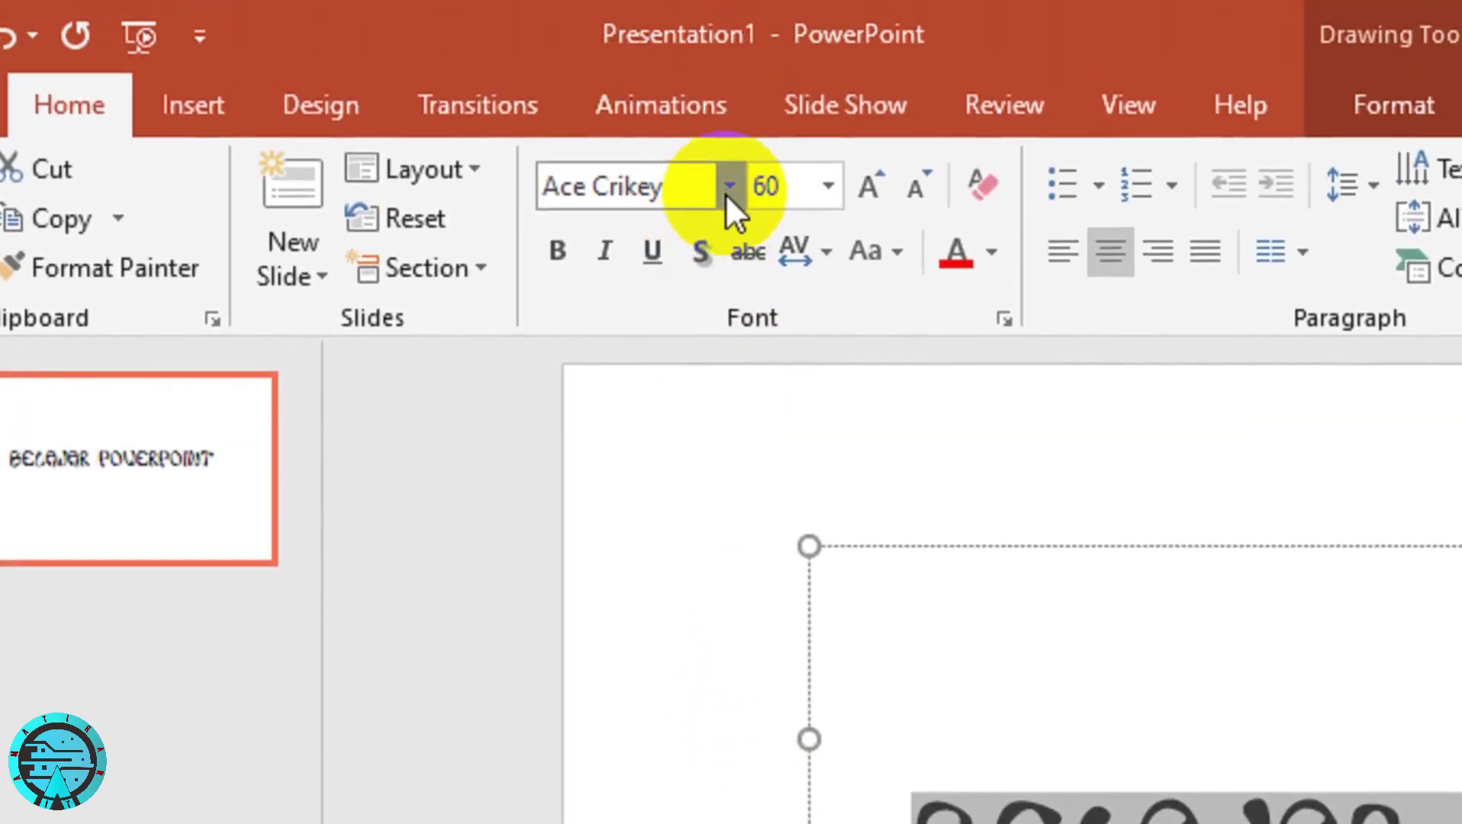
{"action": "left_click", "coordinate": [726, 191]}
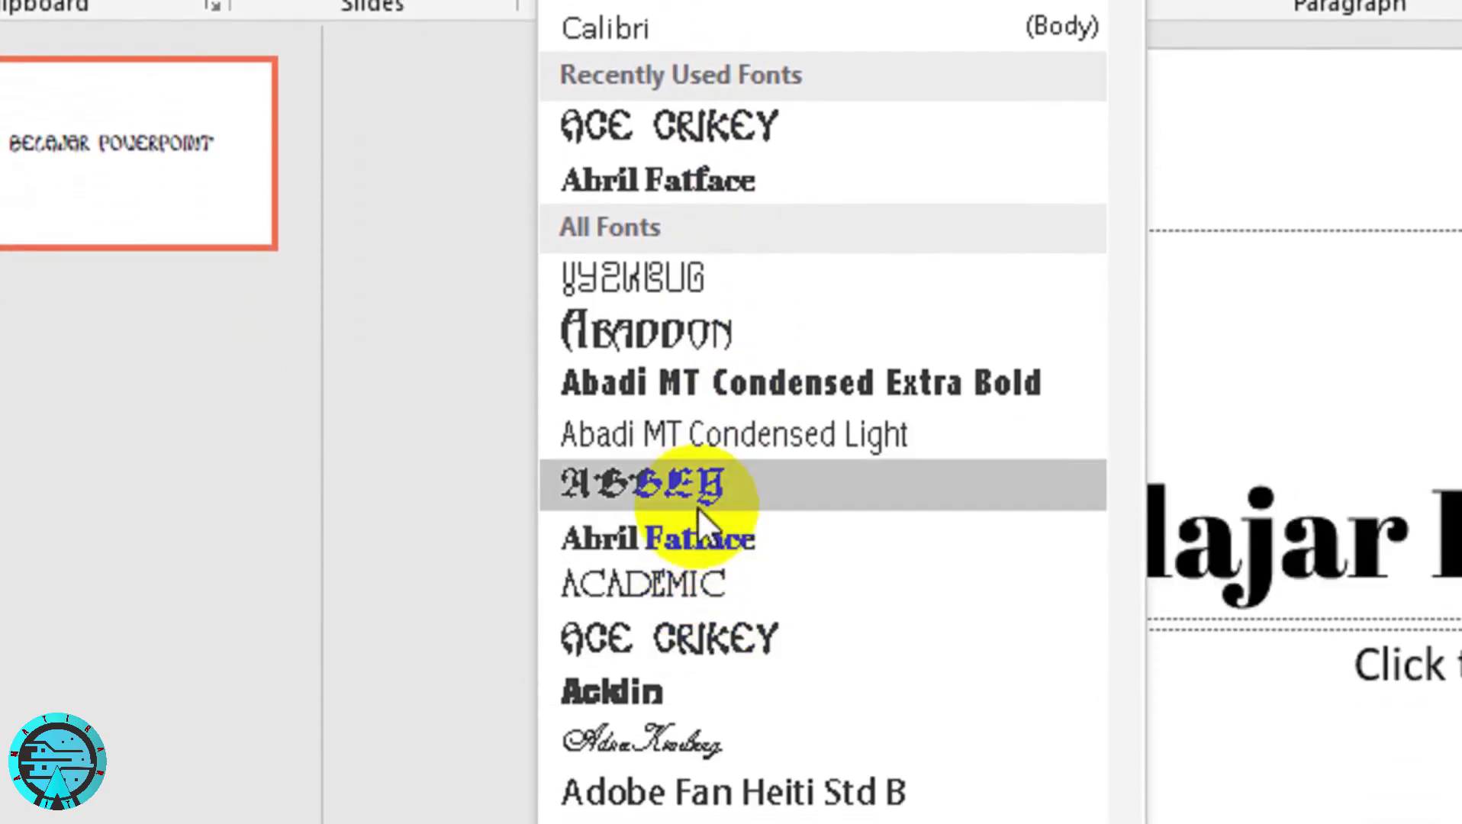
{"action": "left_click", "coordinate": [710, 537]}
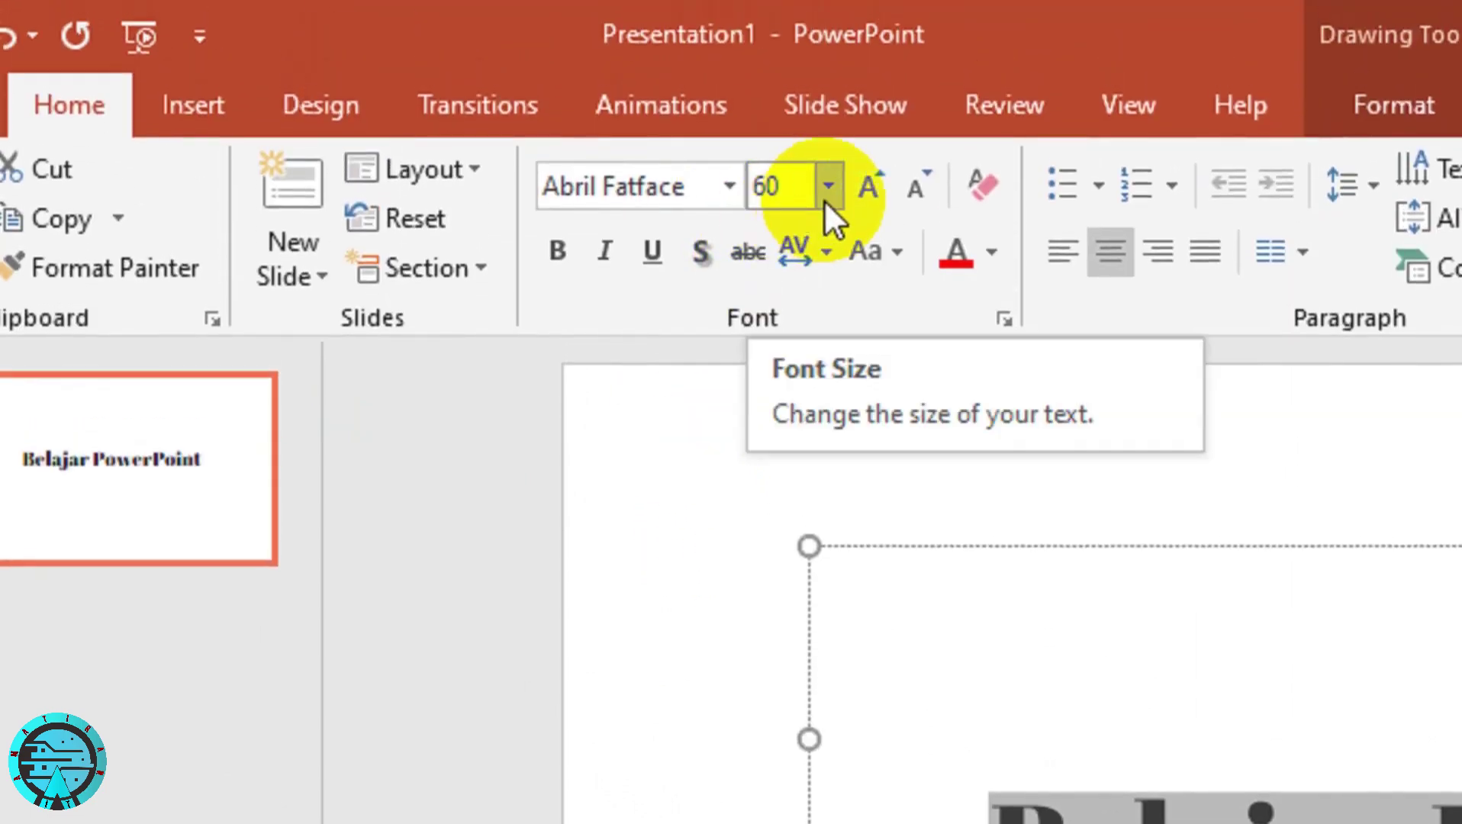
Step: Set the title to 72 pt, then adjust its size down and up with font-size shortcuts
{"action": "left_click", "coordinate": [826, 200]}
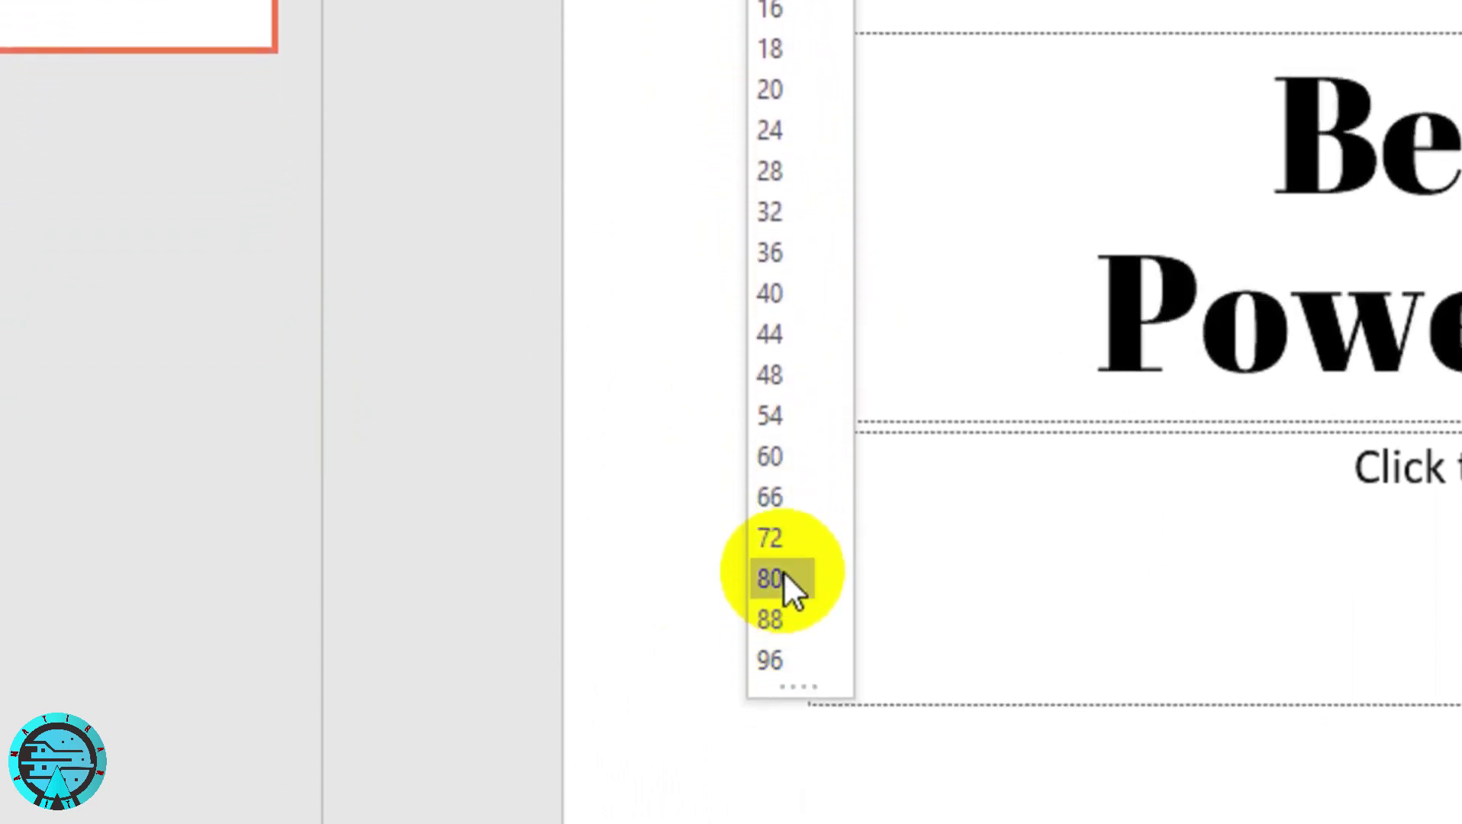
{"action": "left_click", "coordinate": [787, 537]}
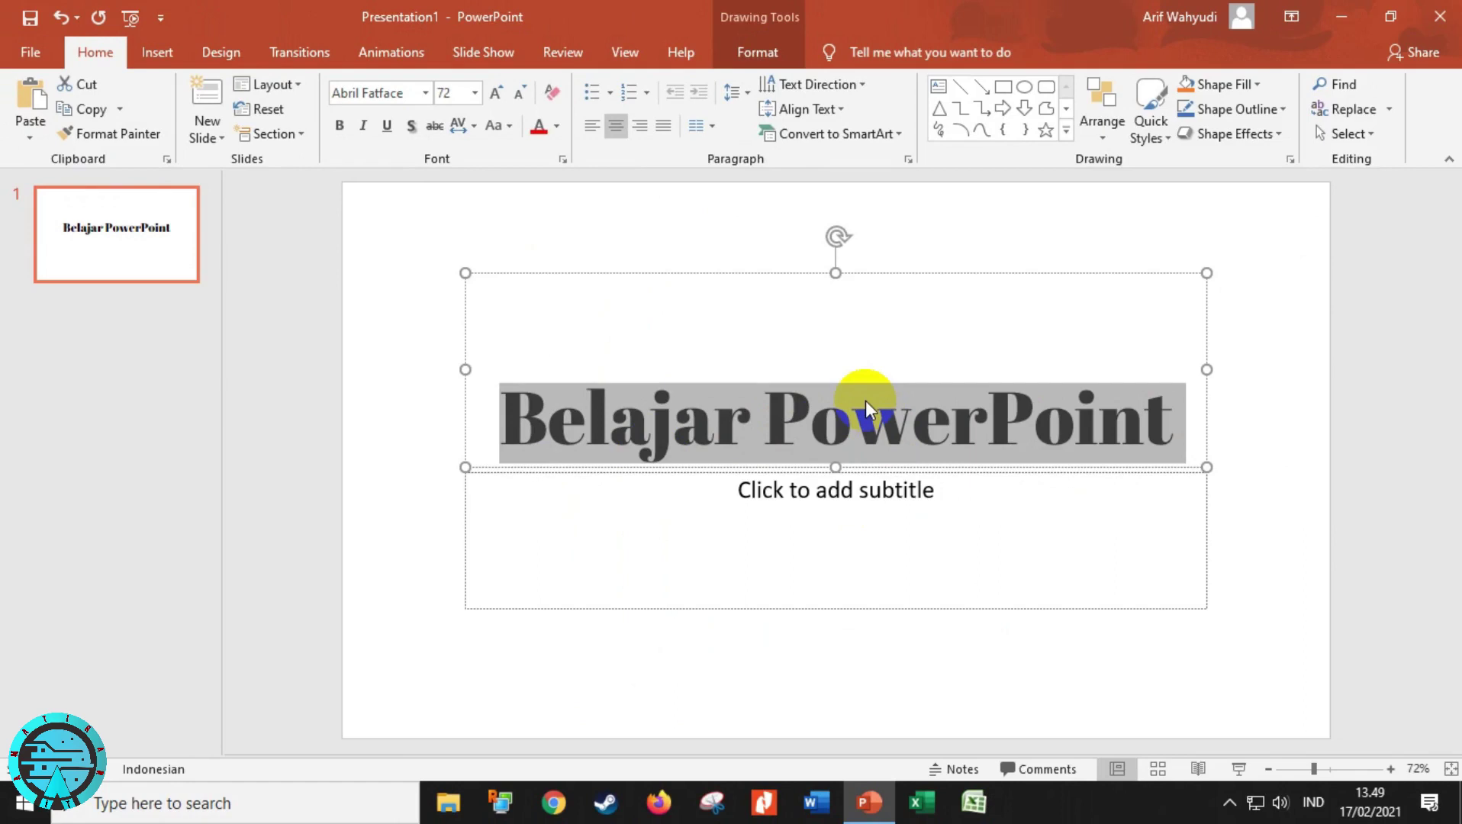
{"action": "key", "text": "ctrl+bracketright"}
{"action": "key", "text": "ctrl+bracketright"}
{"action": "key", "text": "ctrl+bracketright"}
{"action": "key", "text": "ctrl+bracketright"}
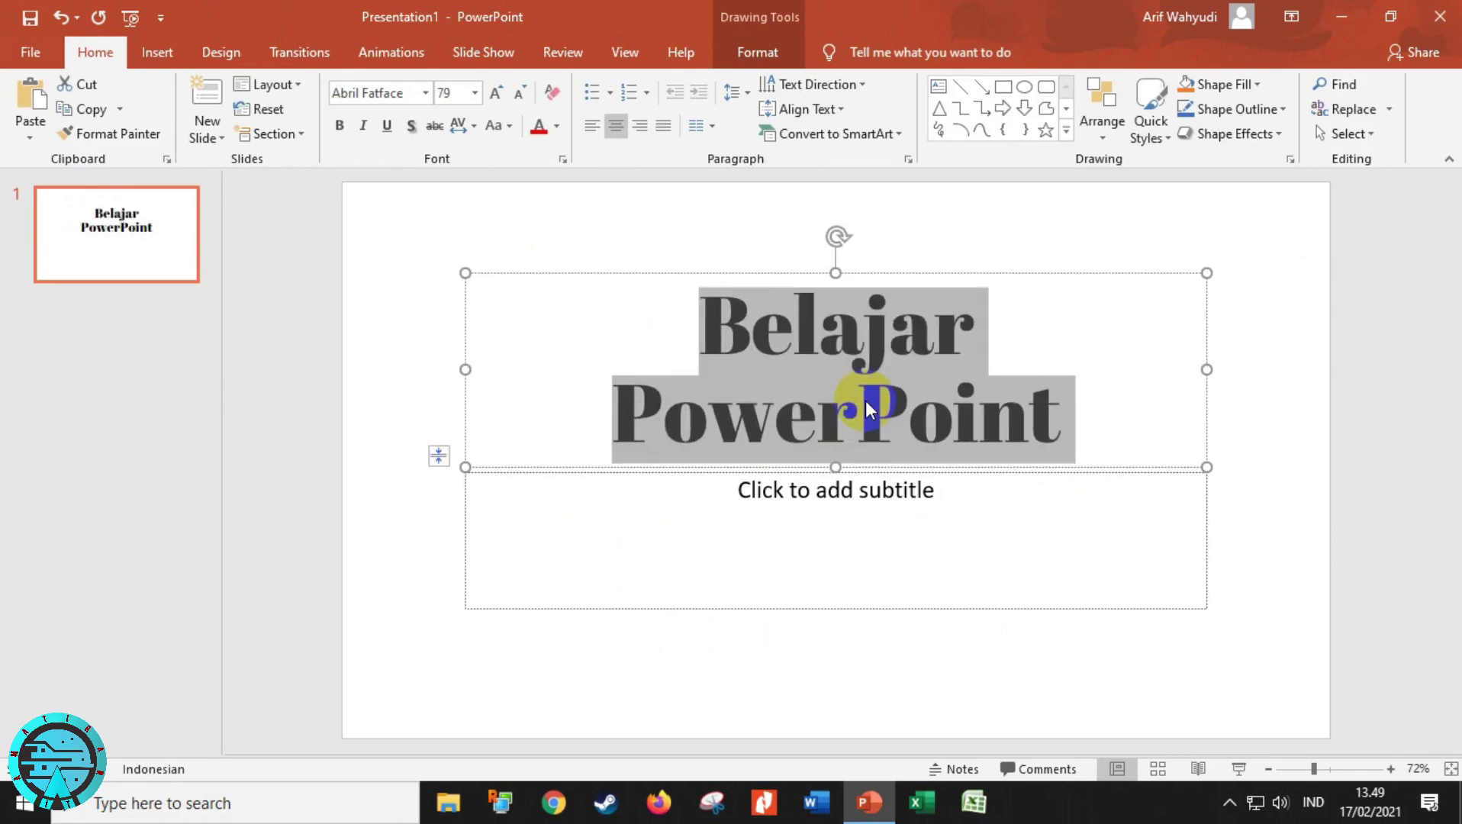
{"action": "key", "text": "ctrl+shift+comma"}
{"action": "key", "text": "ctrl+shift+comma"}
{"action": "key", "text": "ctrl+shift+comma"}
{"action": "key", "text": "ctrl+shift+comma"}
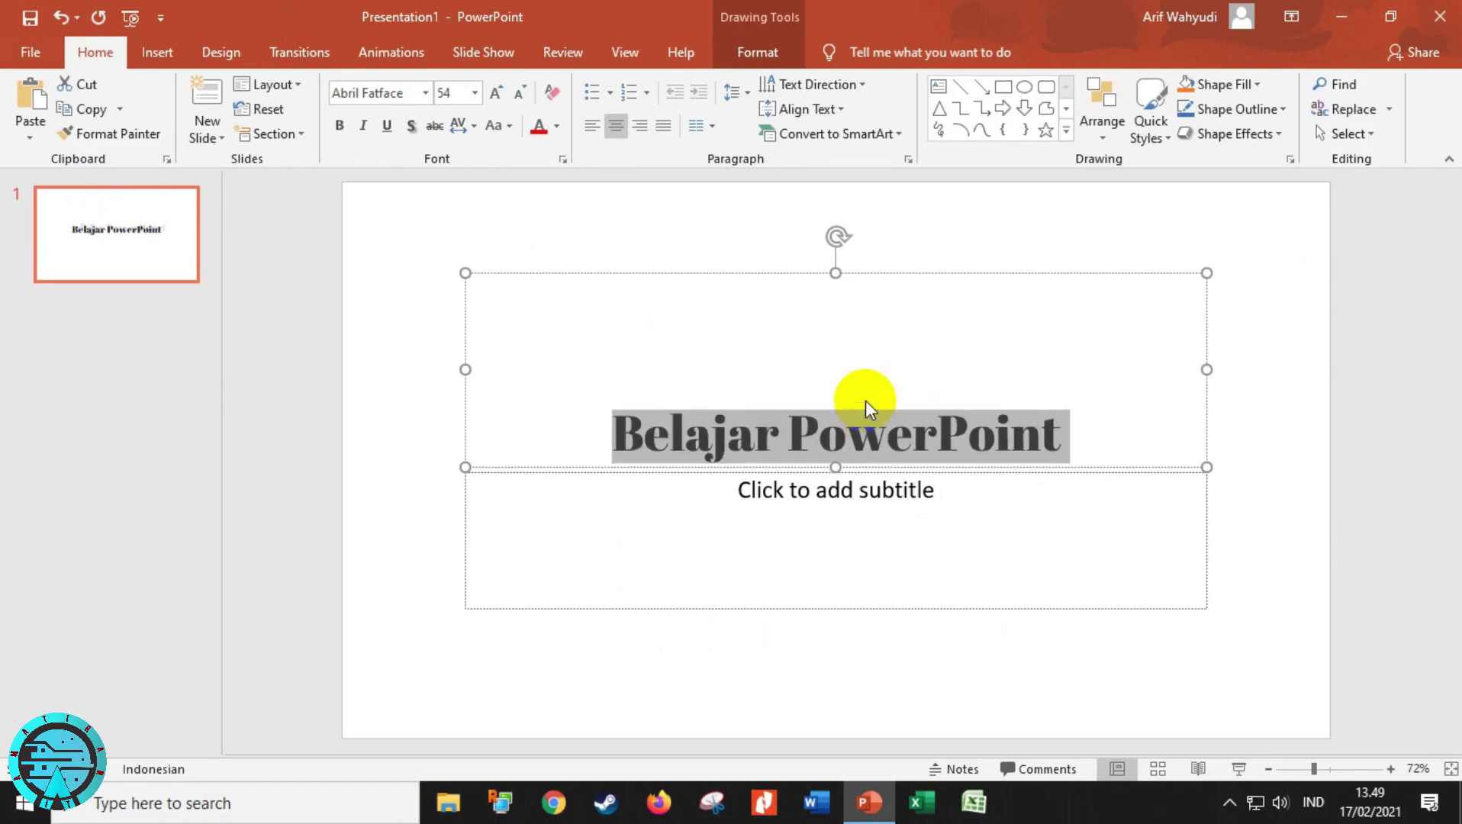
{"action": "key", "text": "ctrl+shift+comma"}
{"action": "key", "text": "ctrl+shift+comma"}
{"action": "key", "text": "ctrl+shift+comma"}
{"action": "key", "text": "ctrl+shift+comma"}
{"action": "key", "text": "ctrl+shift+comma"}
{"action": "key", "text": "ctrl+shift+comma"}
{"action": "key", "text": "ctrl+shift+comma"}
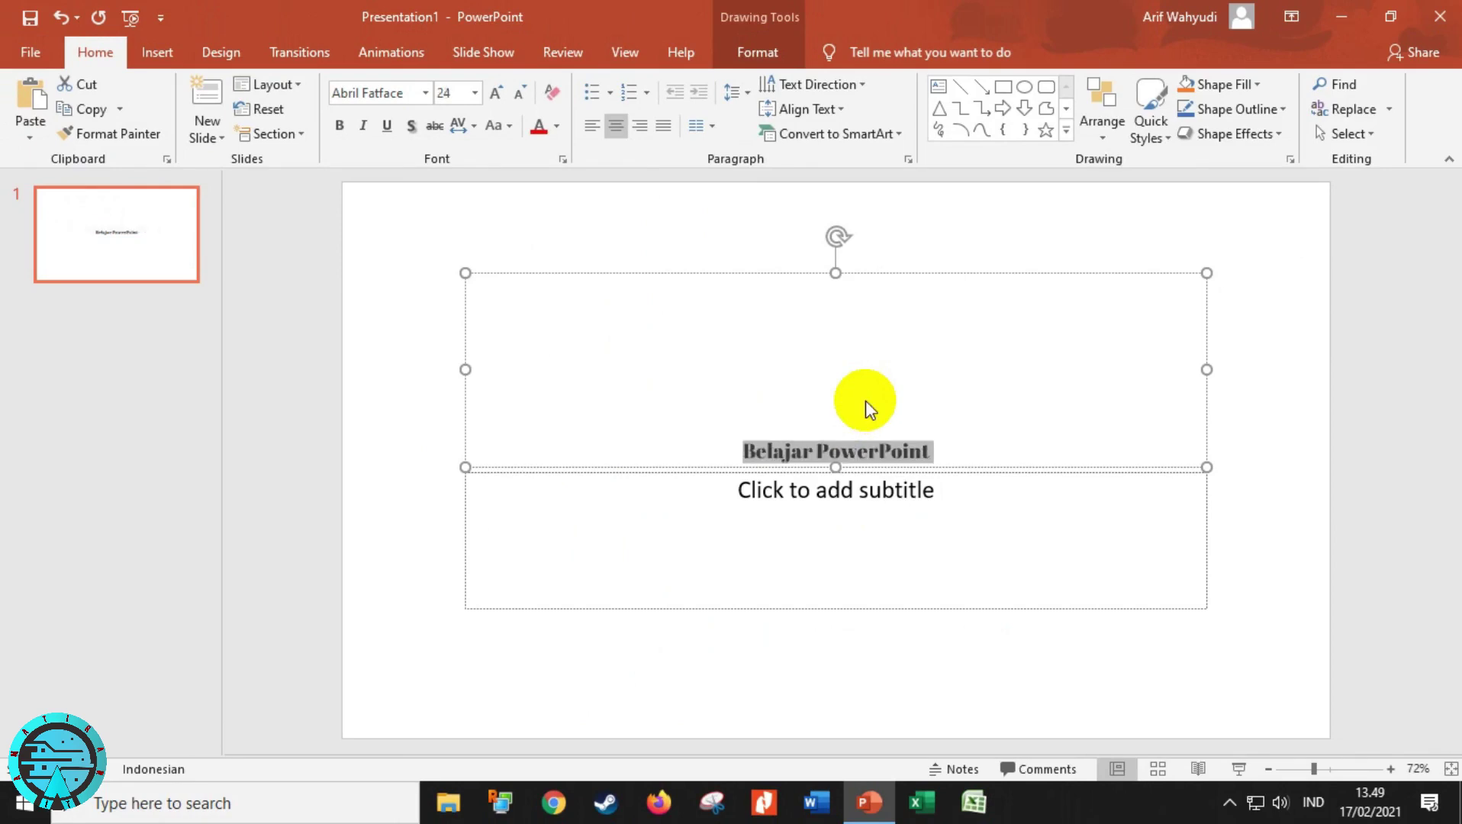
{"action": "key", "text": "ctrl+shift+comma"}
{"action": "key", "text": "ctrl+shift+comma"}
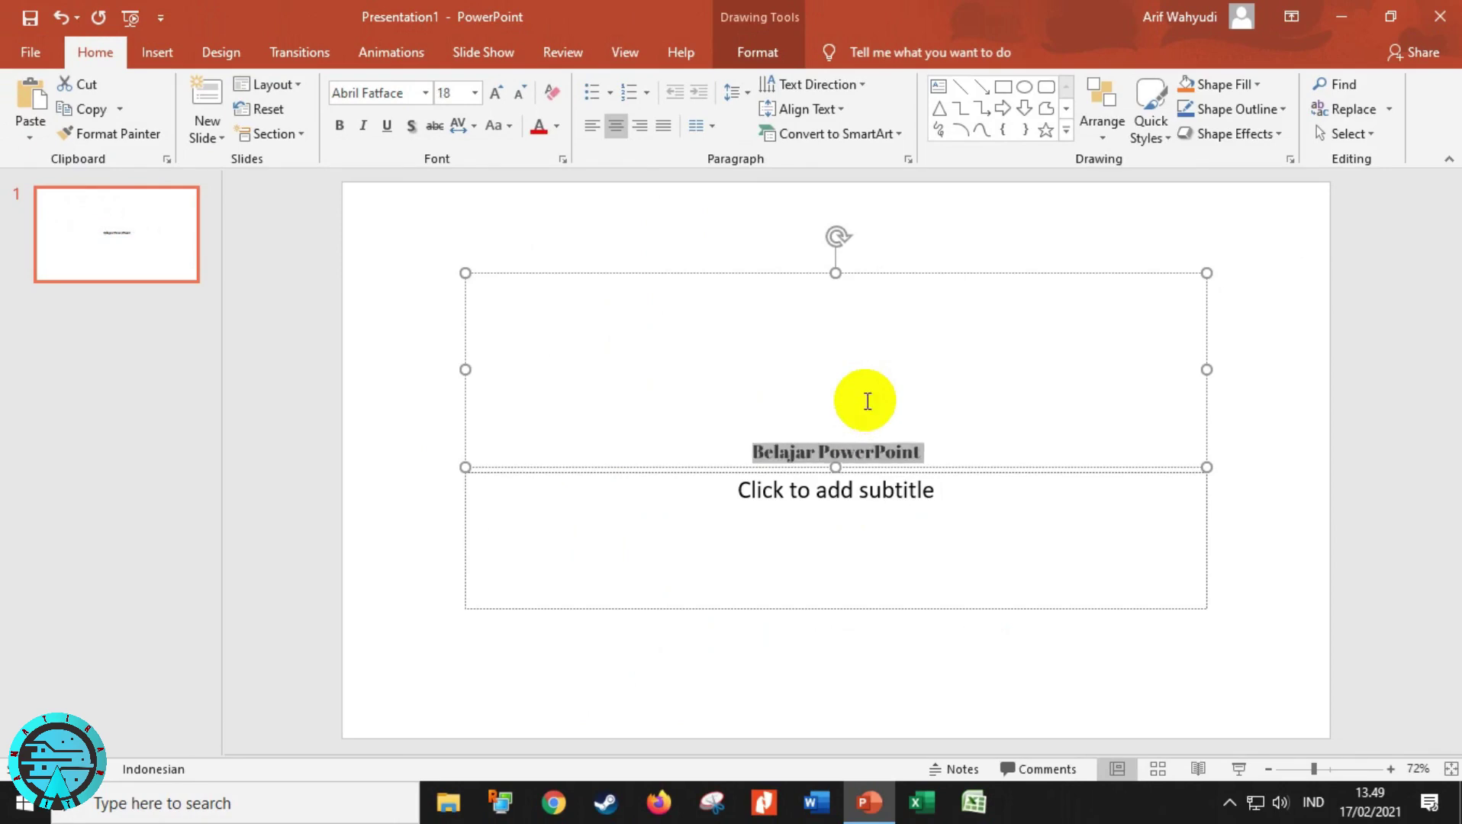
{"action": "key", "text": "ctrl+shift+comma"}
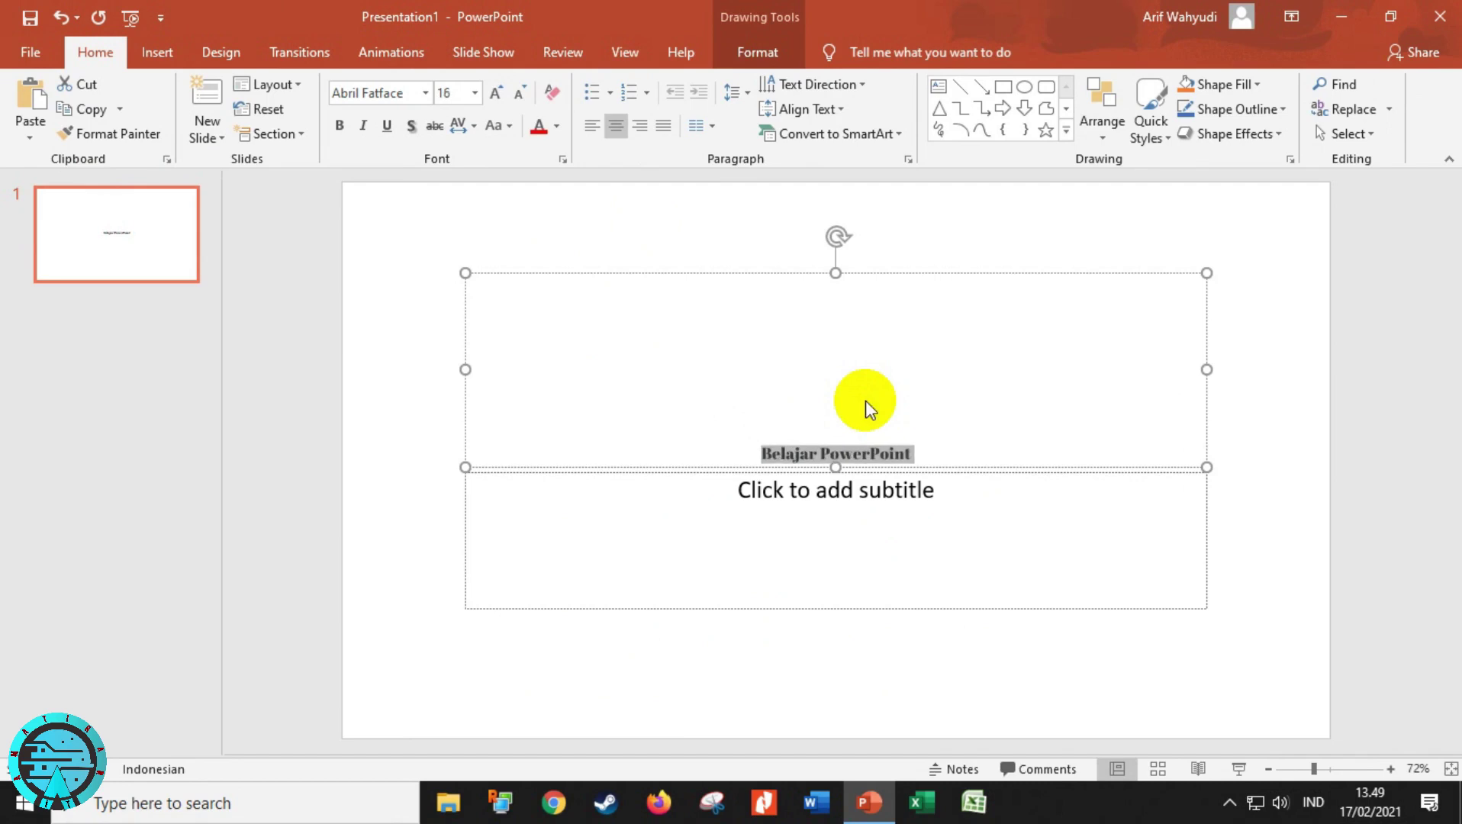
{"action": "key", "text": "ctrl+shift+comma"}
{"action": "key", "text": "ctrl+shift+comma"}
{"action": "key", "text": "ctrl+shift+comma"}
{"action": "key", "text": "ctrl+shift+comma"}
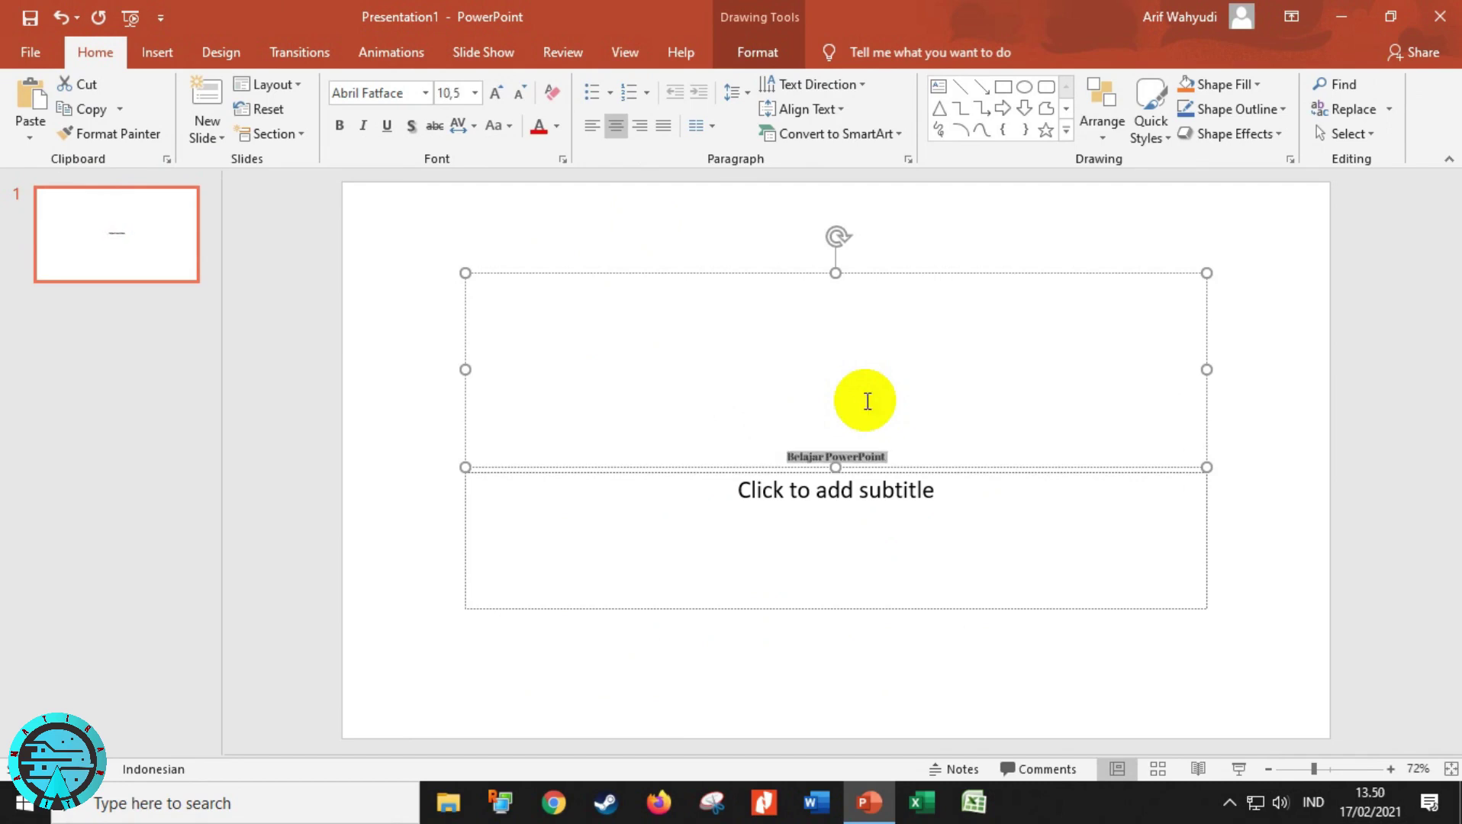
{"action": "key", "text": "ctrl+shift+period"}
{"action": "key", "text": "ctrl+shift+period"}
{"action": "key", "text": "ctrl+shift+period"}
{"action": "key", "text": "ctrl+shift+period"}
{"action": "key", "text": "ctrl+shift+period"}
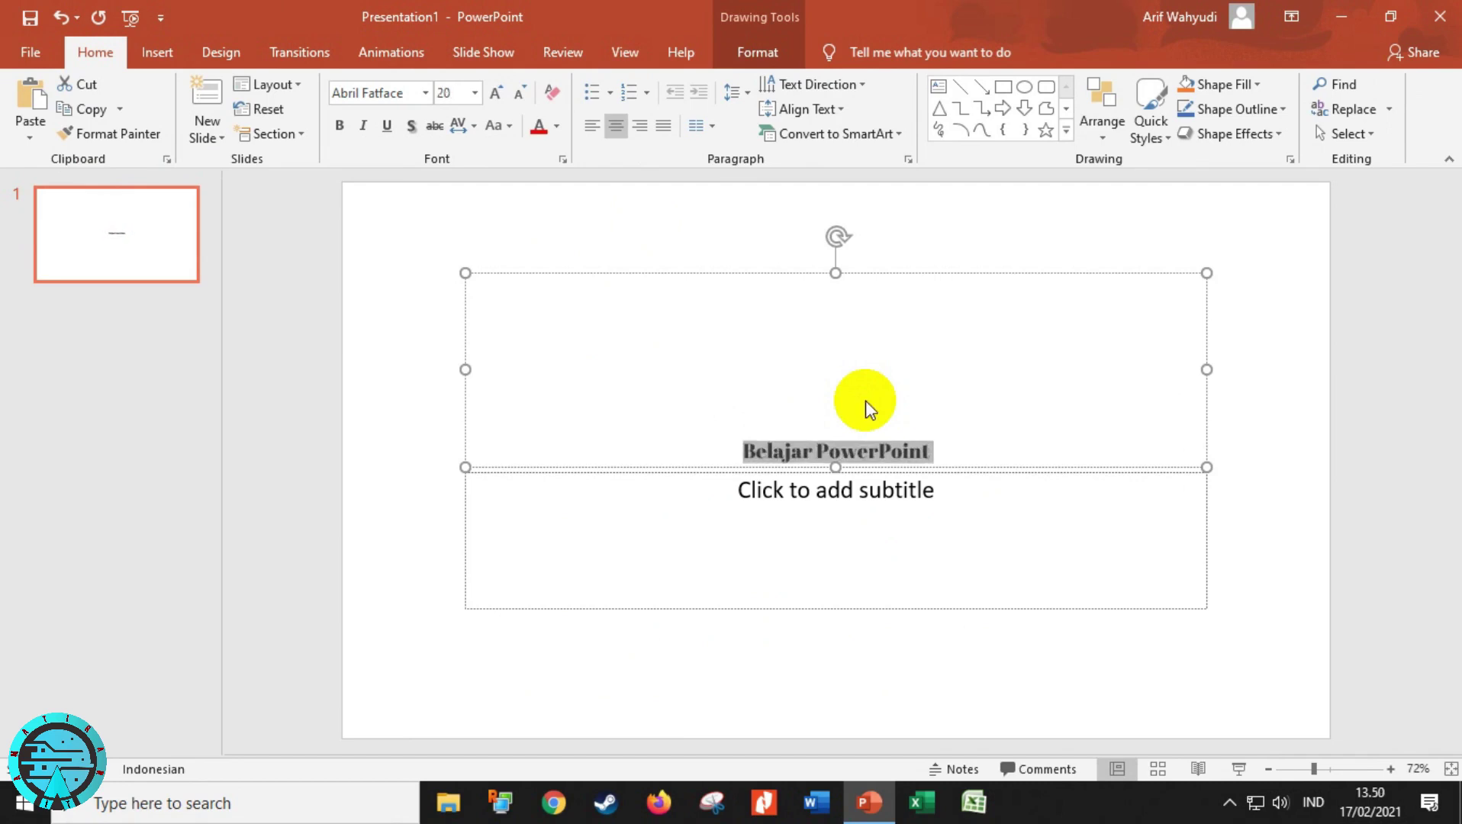
{"action": "key", "text": "ctrl+shift+period"}
{"action": "key", "text": "ctrl+shift+period"}
{"action": "key", "text": "ctrl+shift+period"}
{"action": "key", "text": "ctrl+shift+period"}
{"action": "key", "text": "ctrl+shift+period"}
{"action": "key", "text": "ctrl+shift+period"}
{"action": "key", "text": "ctrl+shift+period"}
{"action": "key", "text": "ctrl+shift+period"}
{"action": "key", "text": "ctrl+shift+period"}
{"action": "key", "text": "ctrl+shift+period"}
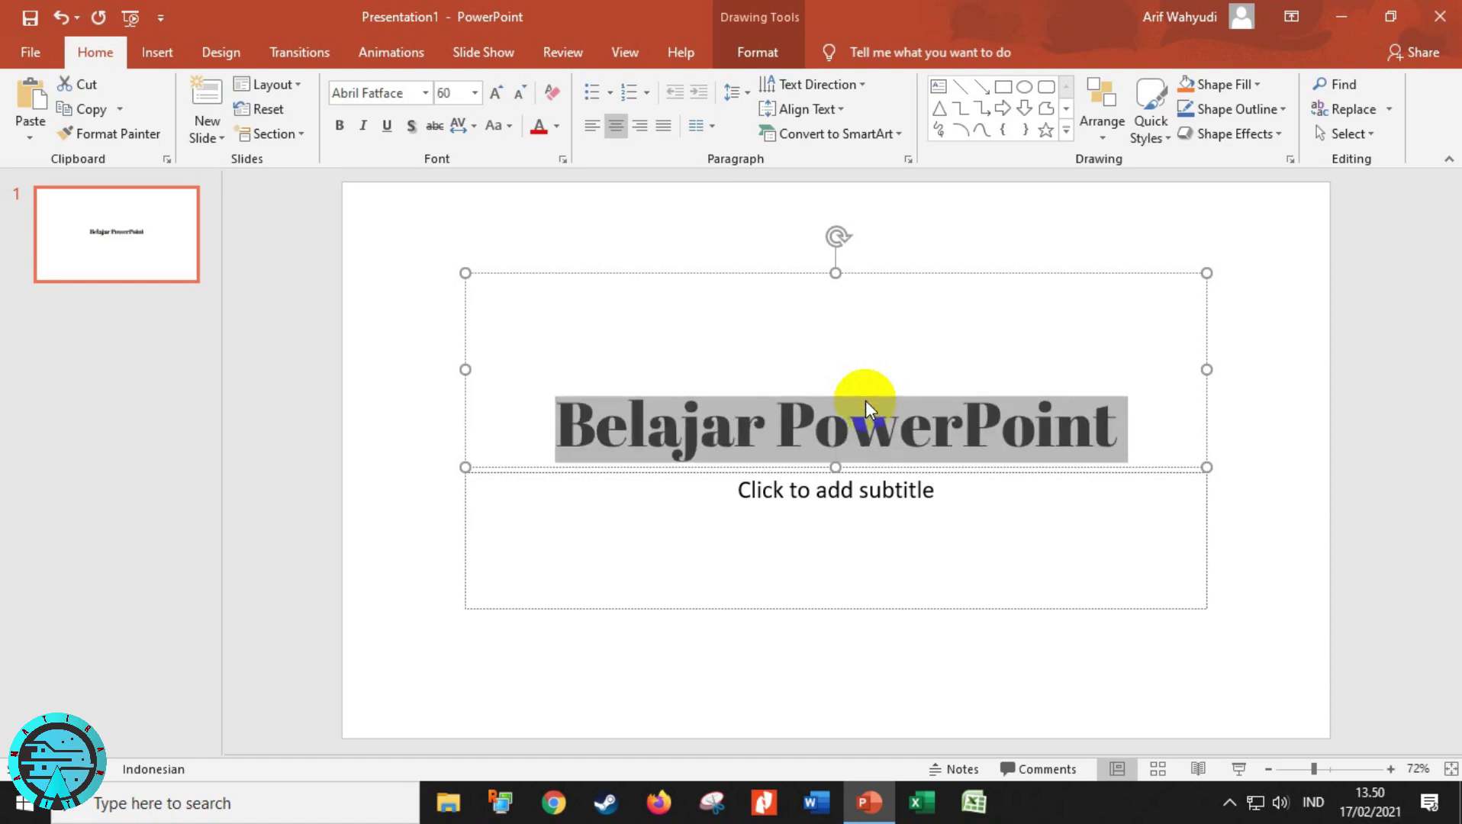
{"action": "key", "text": "ctrl+shift+period"}
{"action": "key", "text": "ctrl+shift+period"}
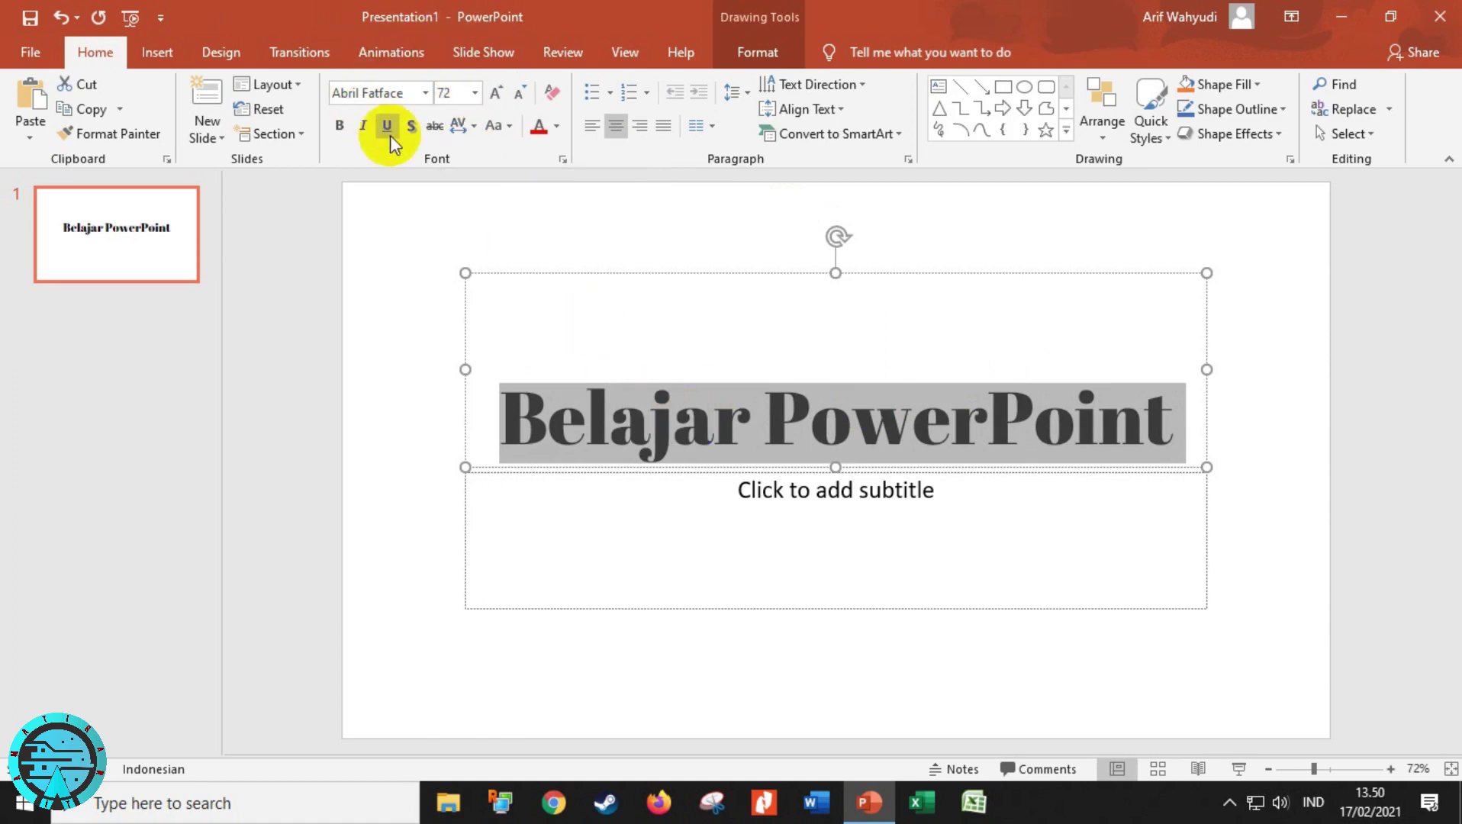
Step: Bold the title and add a text shadow, removing the trial italic and underline
{"action": "left_click", "coordinate": [341, 130]}
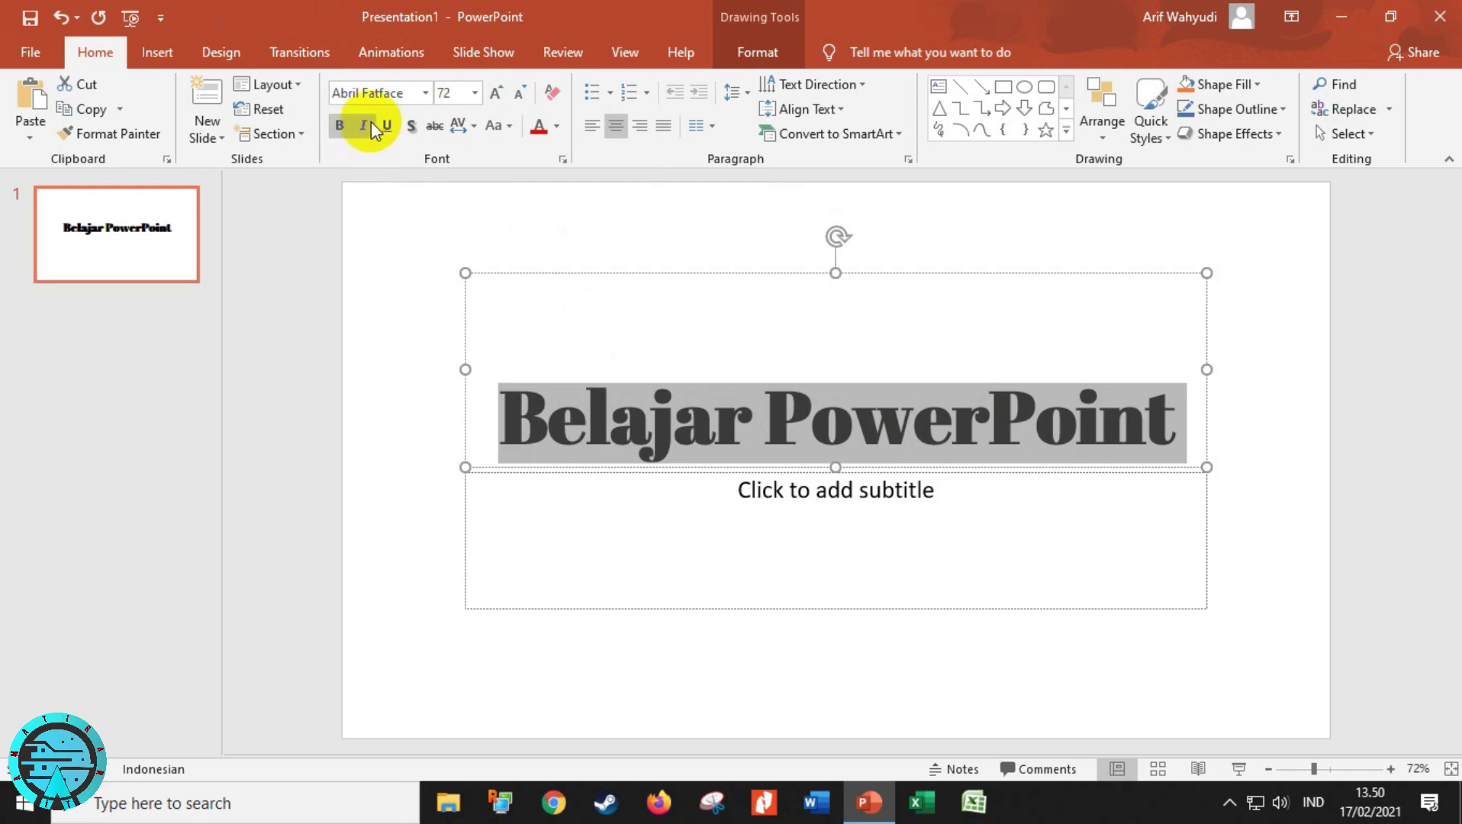
{"action": "left_click", "coordinate": [373, 130]}
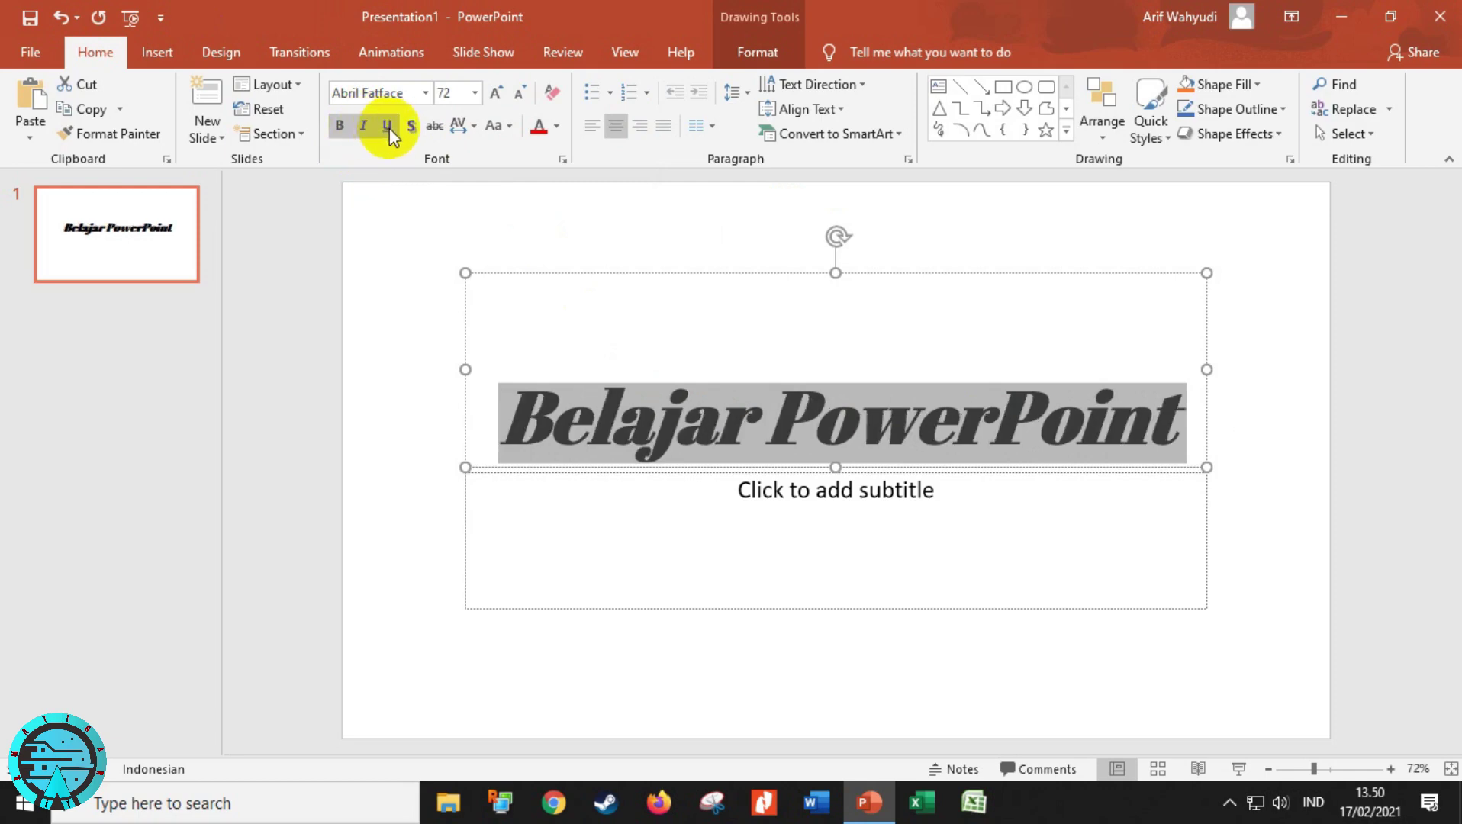
{"action": "left_click", "coordinate": [387, 129]}
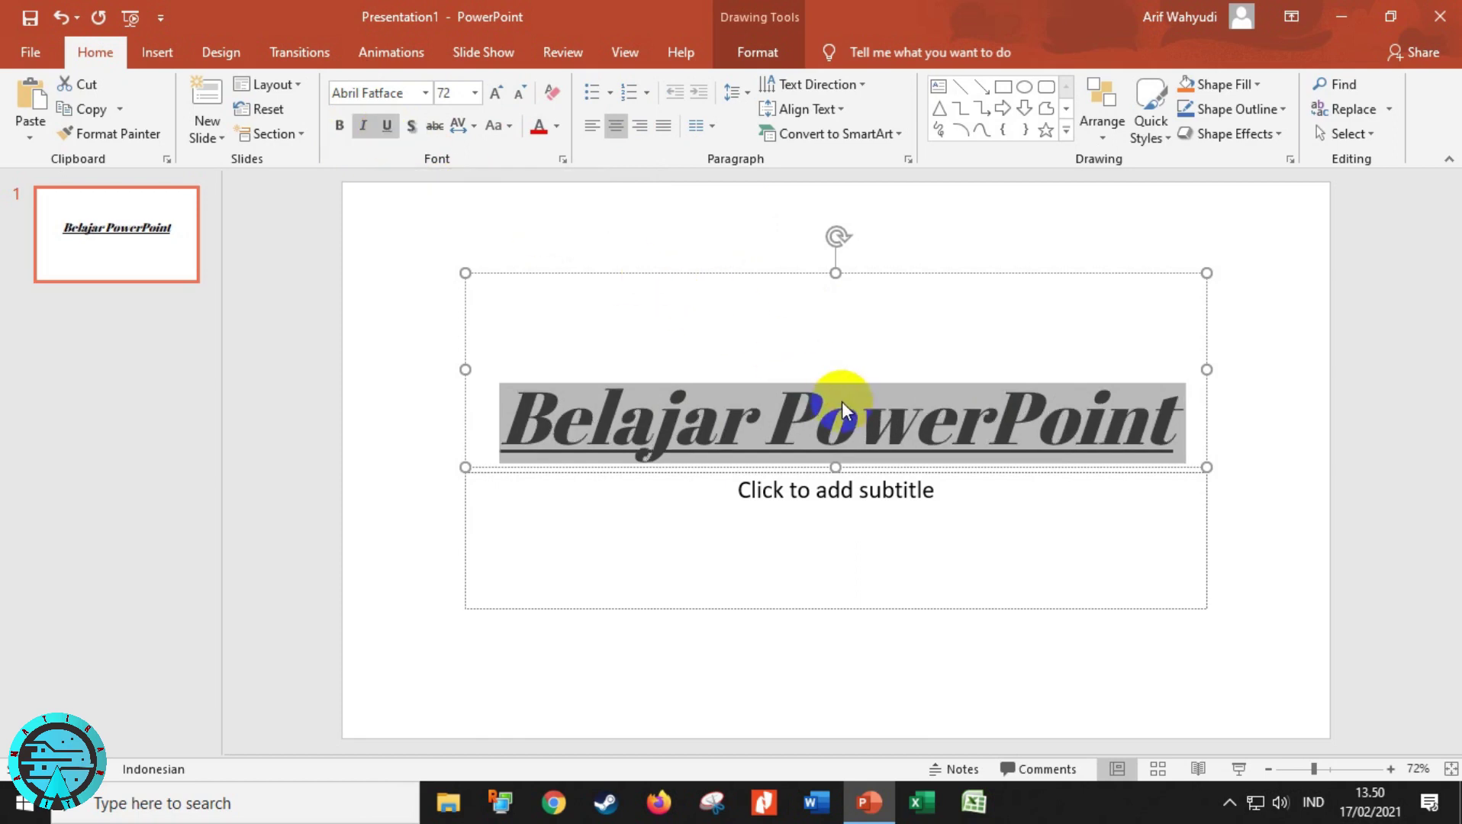
{"action": "key", "text": "ctrl+u"}
{"action": "key", "text": "ctrl+i"}
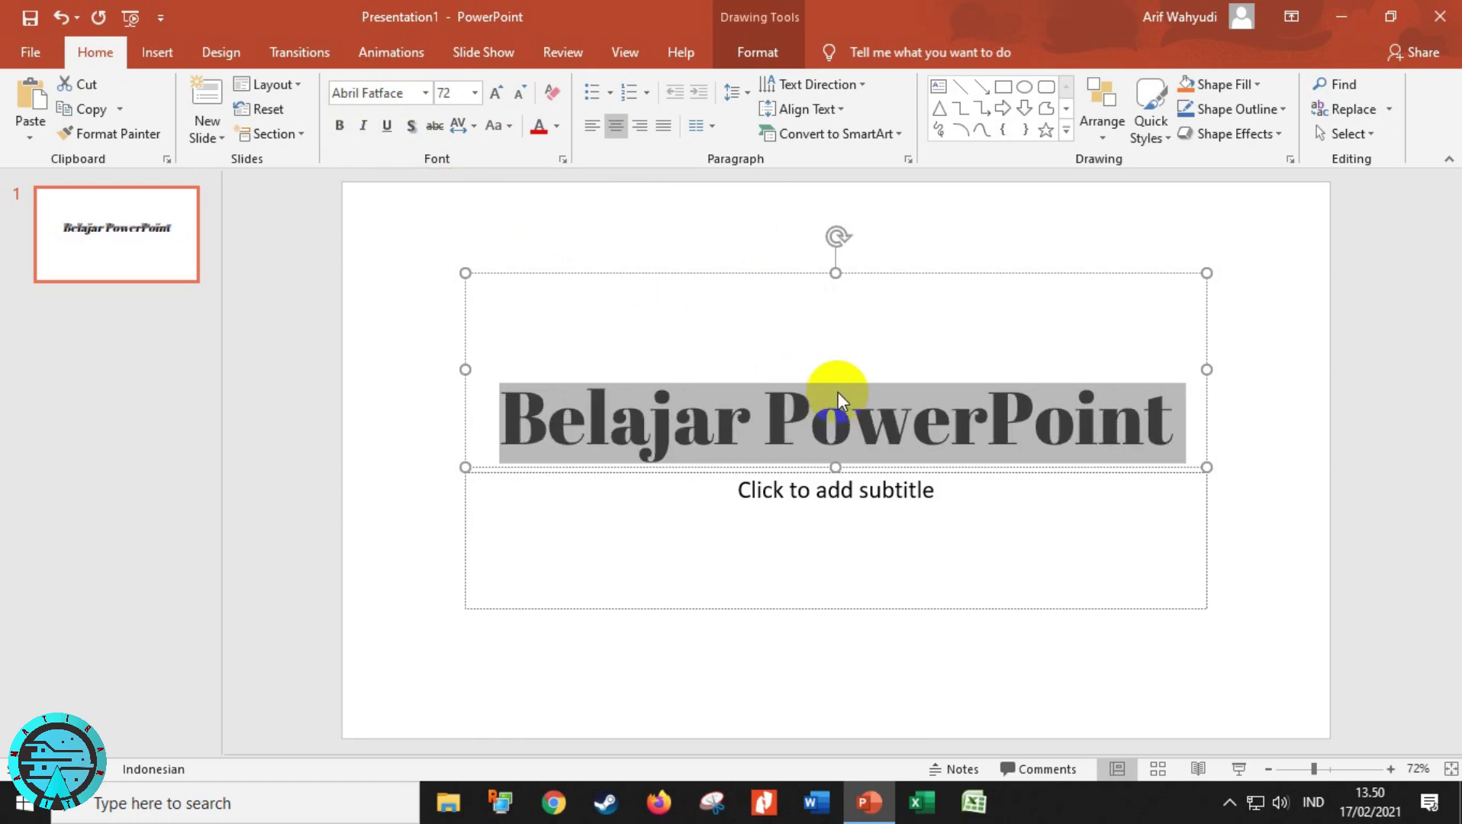
{"action": "left_click", "coordinate": [412, 127]}
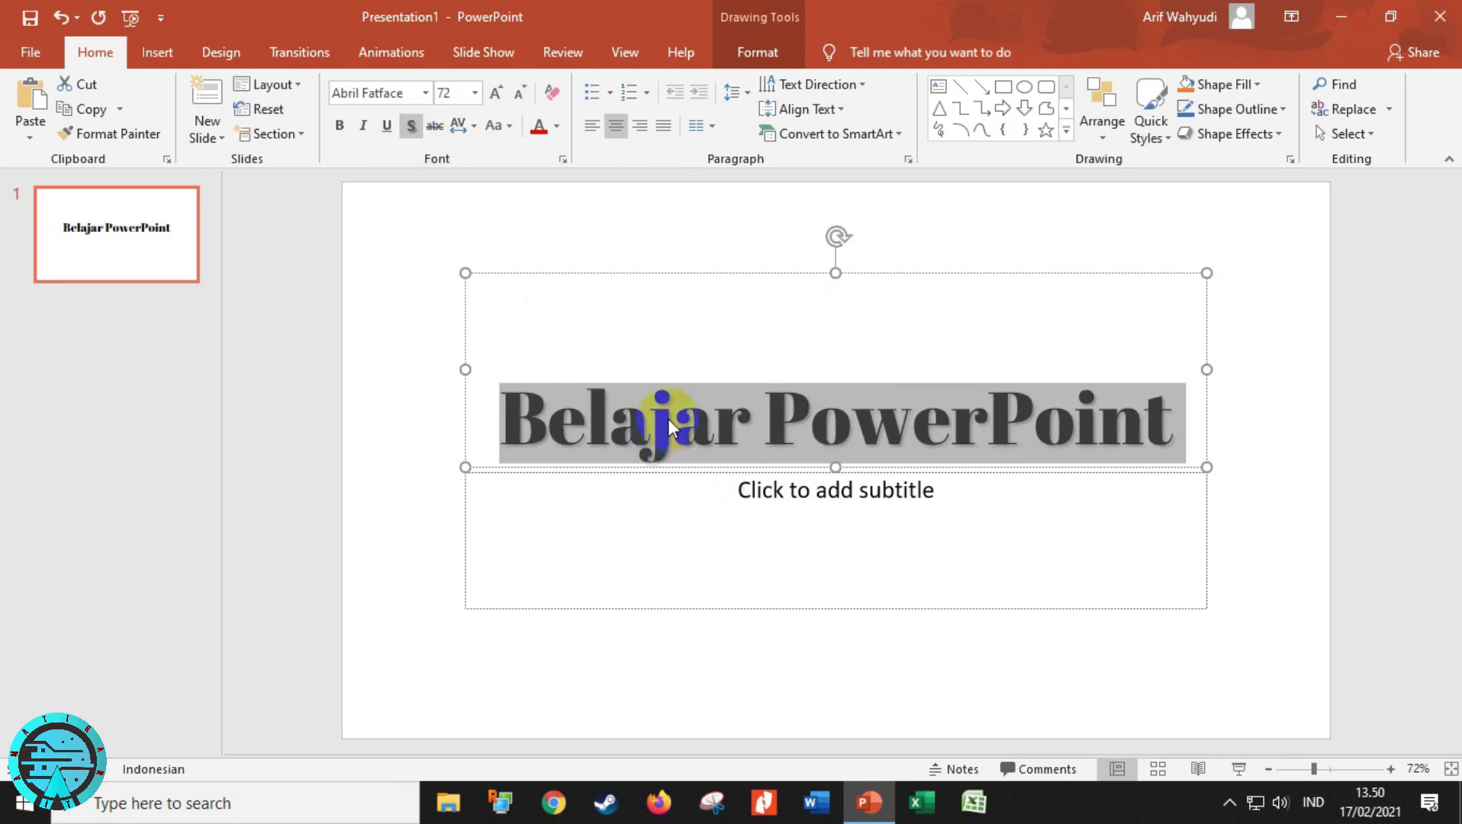
Step: Apply strikethrough to the whole title line and tighten its character spacing
{"action": "left_click", "coordinate": [786, 336]}
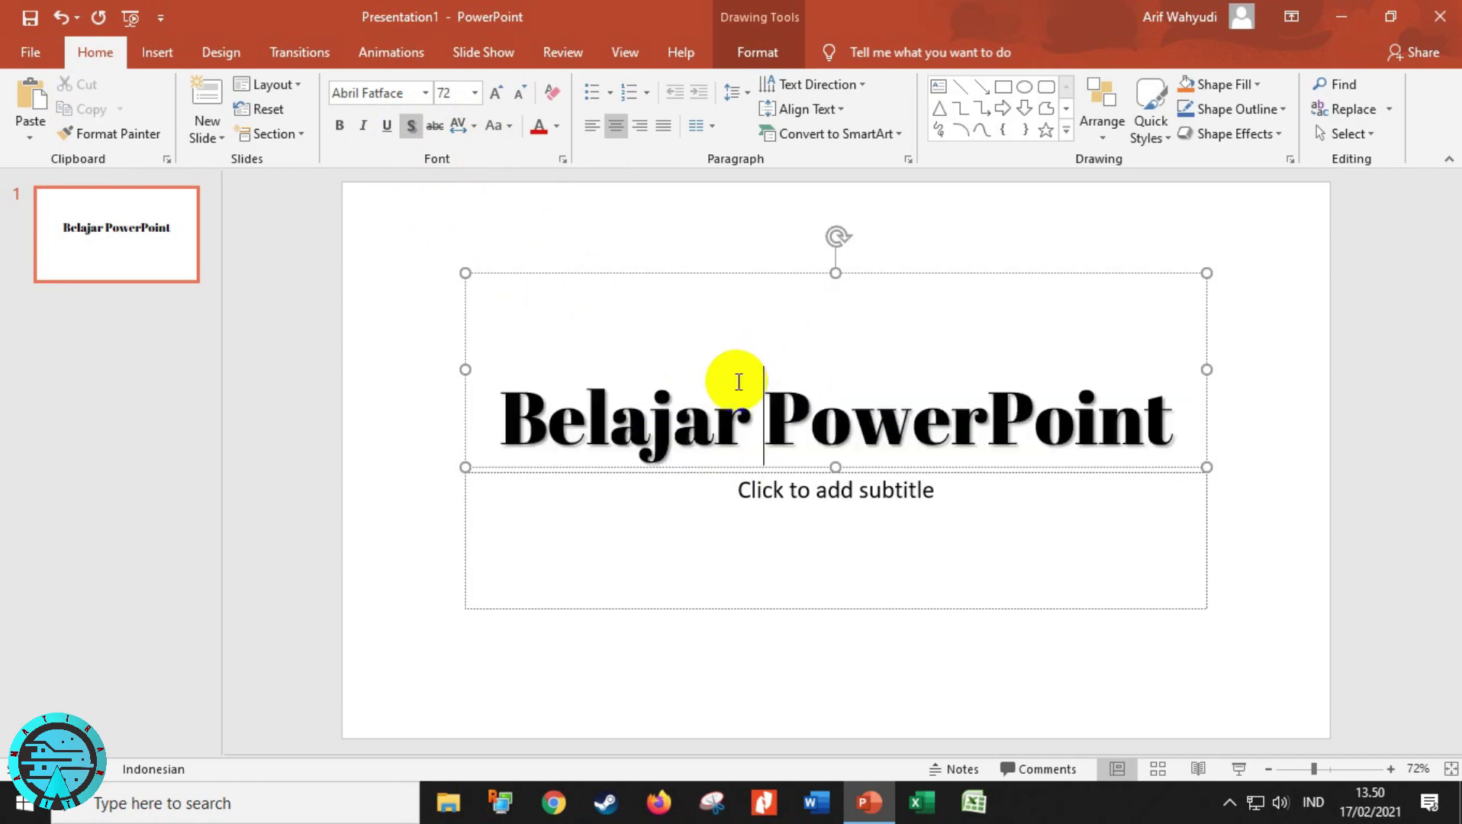
{"action": "triple_click", "coordinate": [739, 383]}
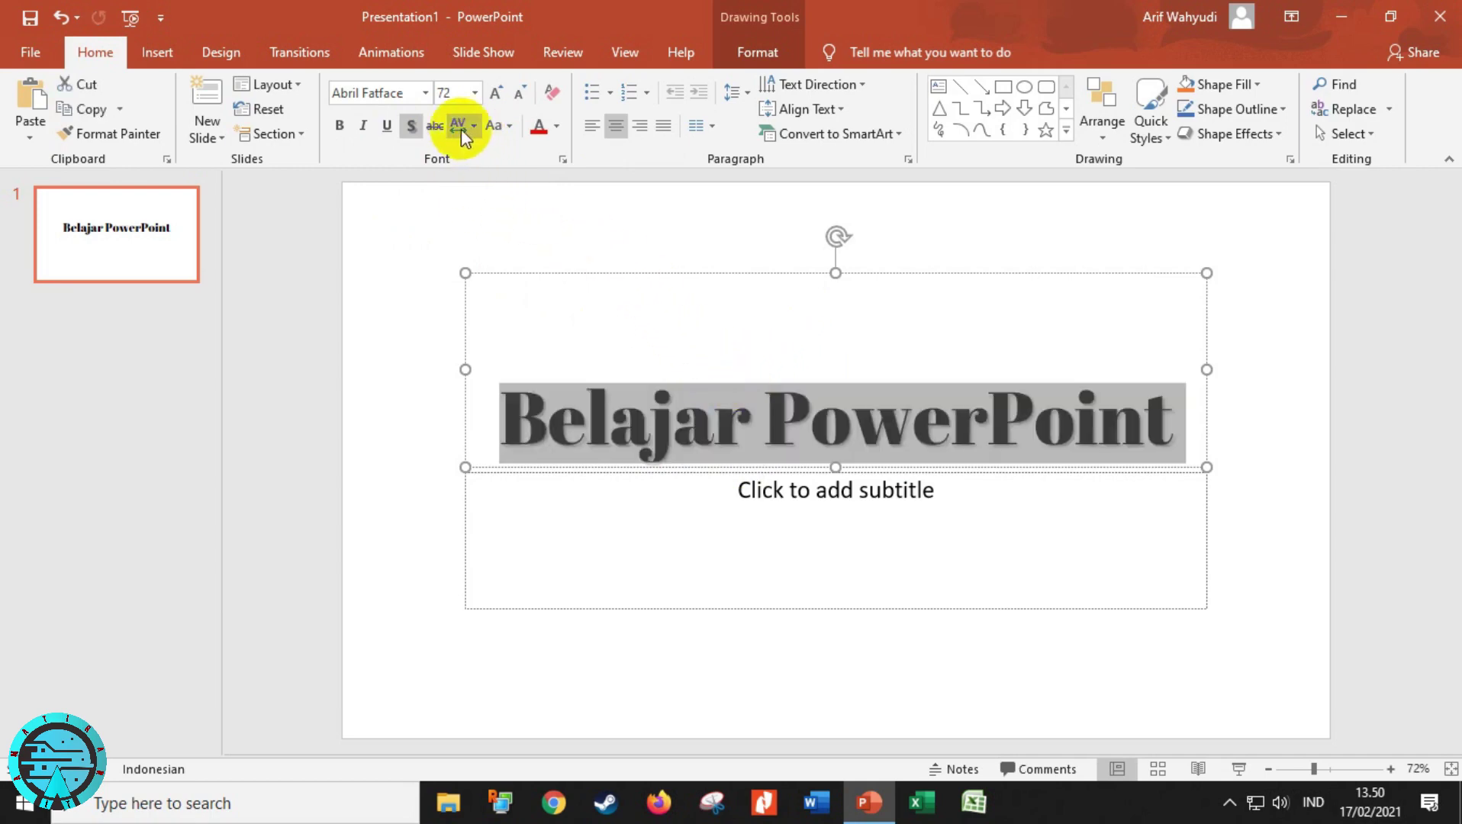
{"action": "left_click", "coordinate": [436, 130]}
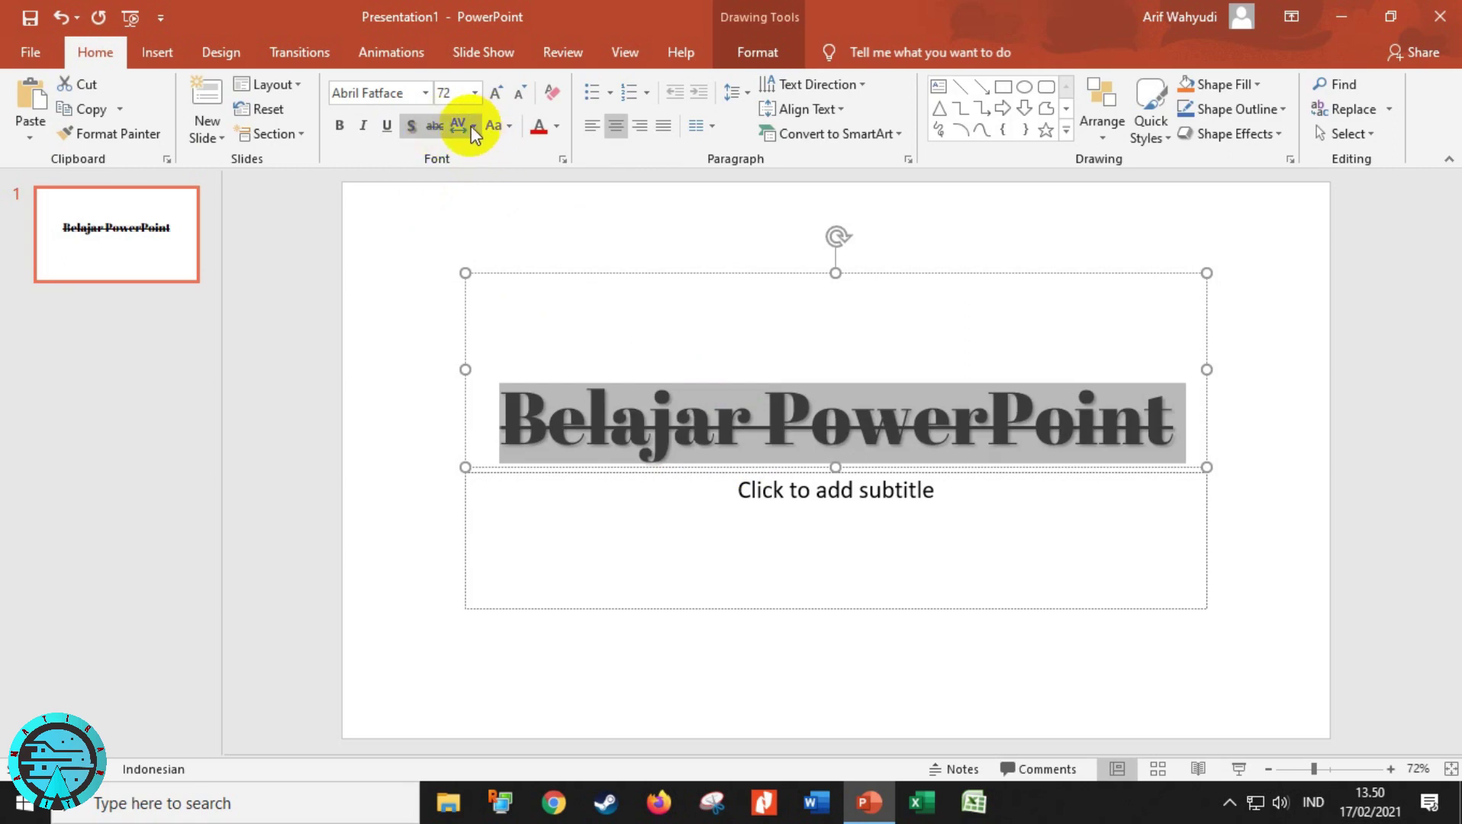
{"action": "left_click", "coordinate": [471, 127]}
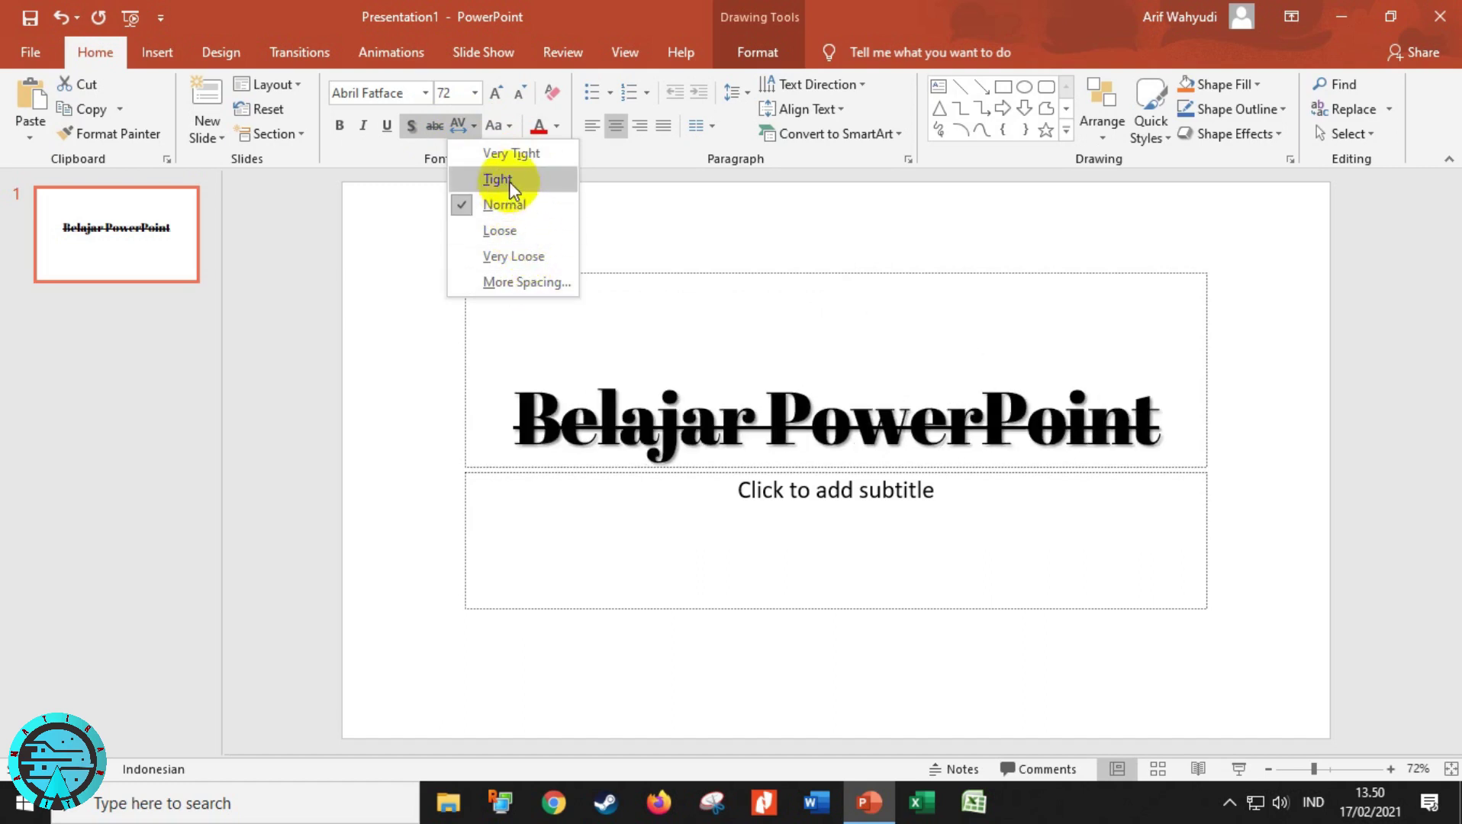
{"action": "left_click", "coordinate": [510, 154]}
Step: Dismiss the Change Case options, select the title and undo its strikethrough
{"action": "left_click", "coordinate": [507, 126]}
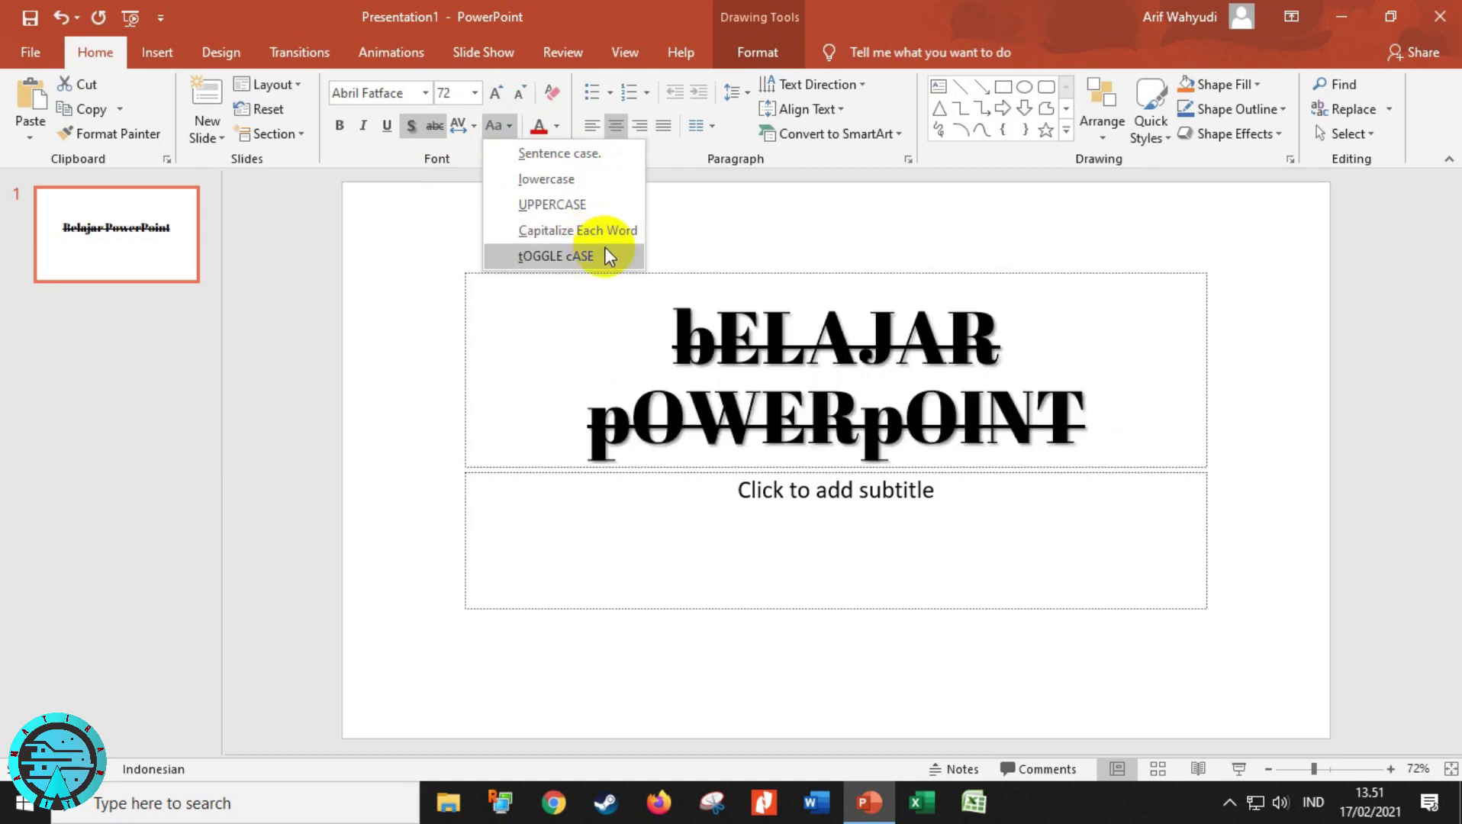
{"action": "left_click", "coordinate": [840, 486]}
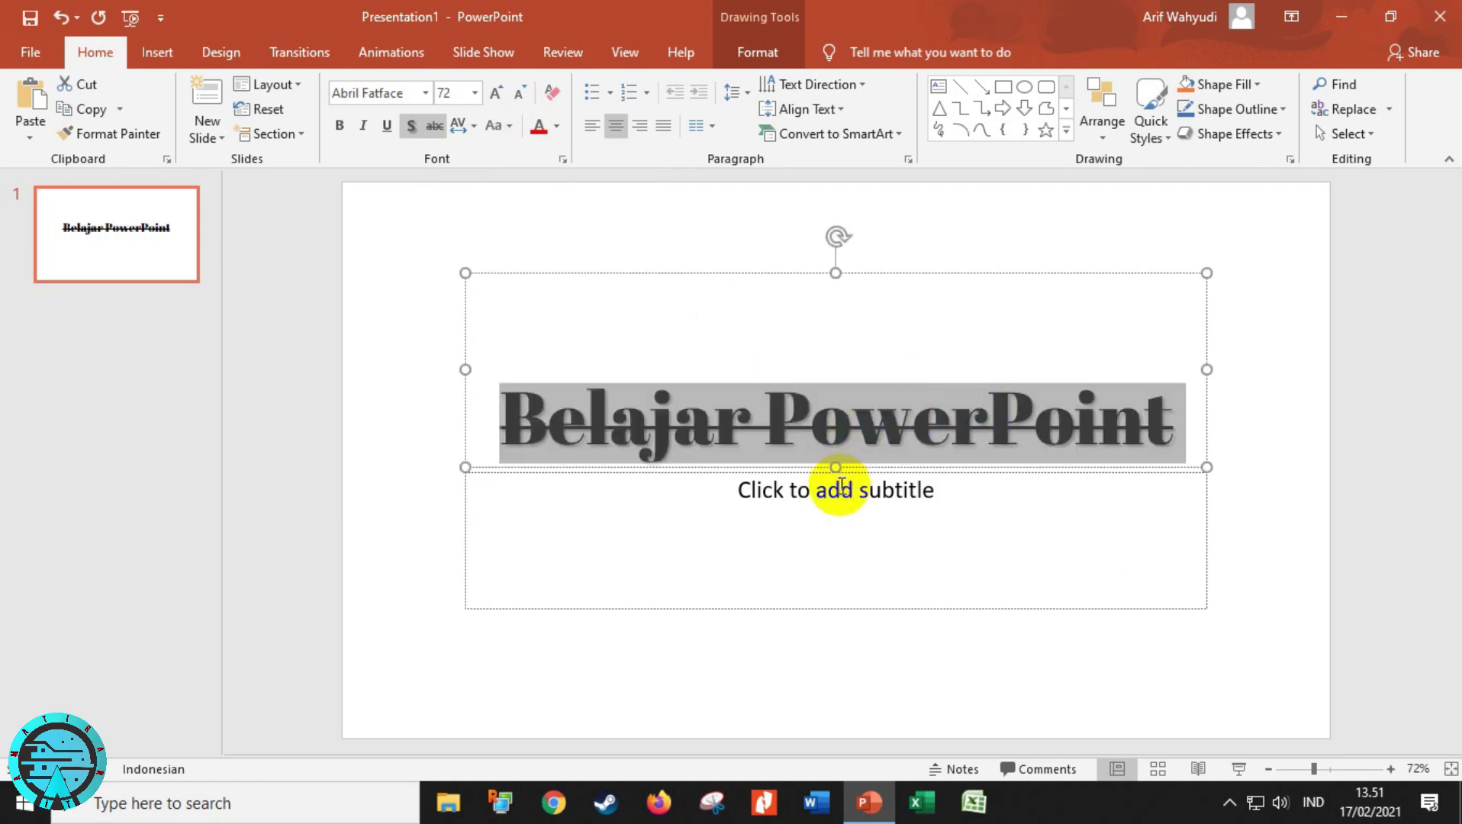
{"action": "left_click", "coordinate": [794, 416]}
{"action": "key", "text": "ctrl+a"}
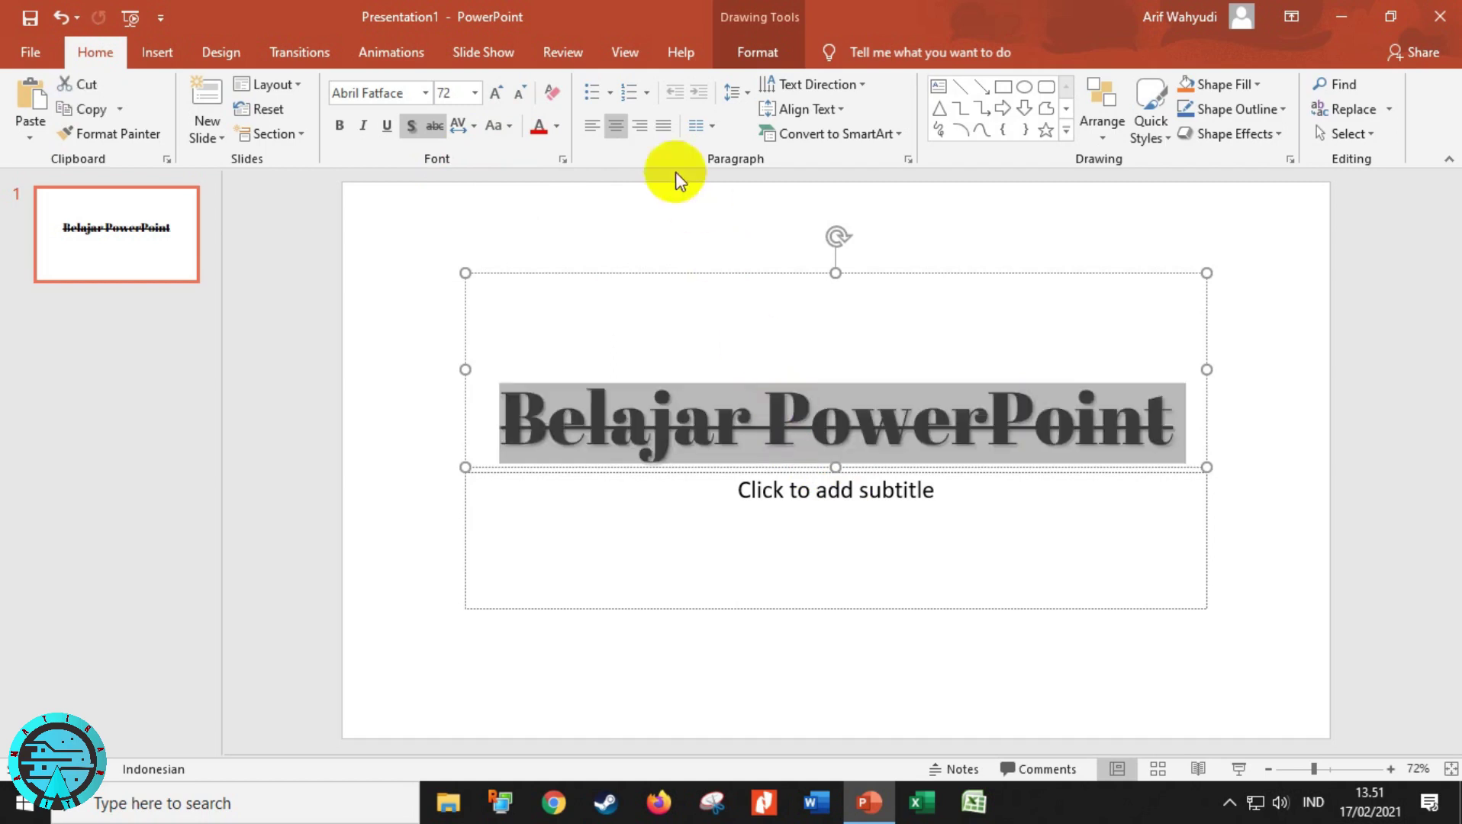
{"action": "key", "text": "ctrl+z"}
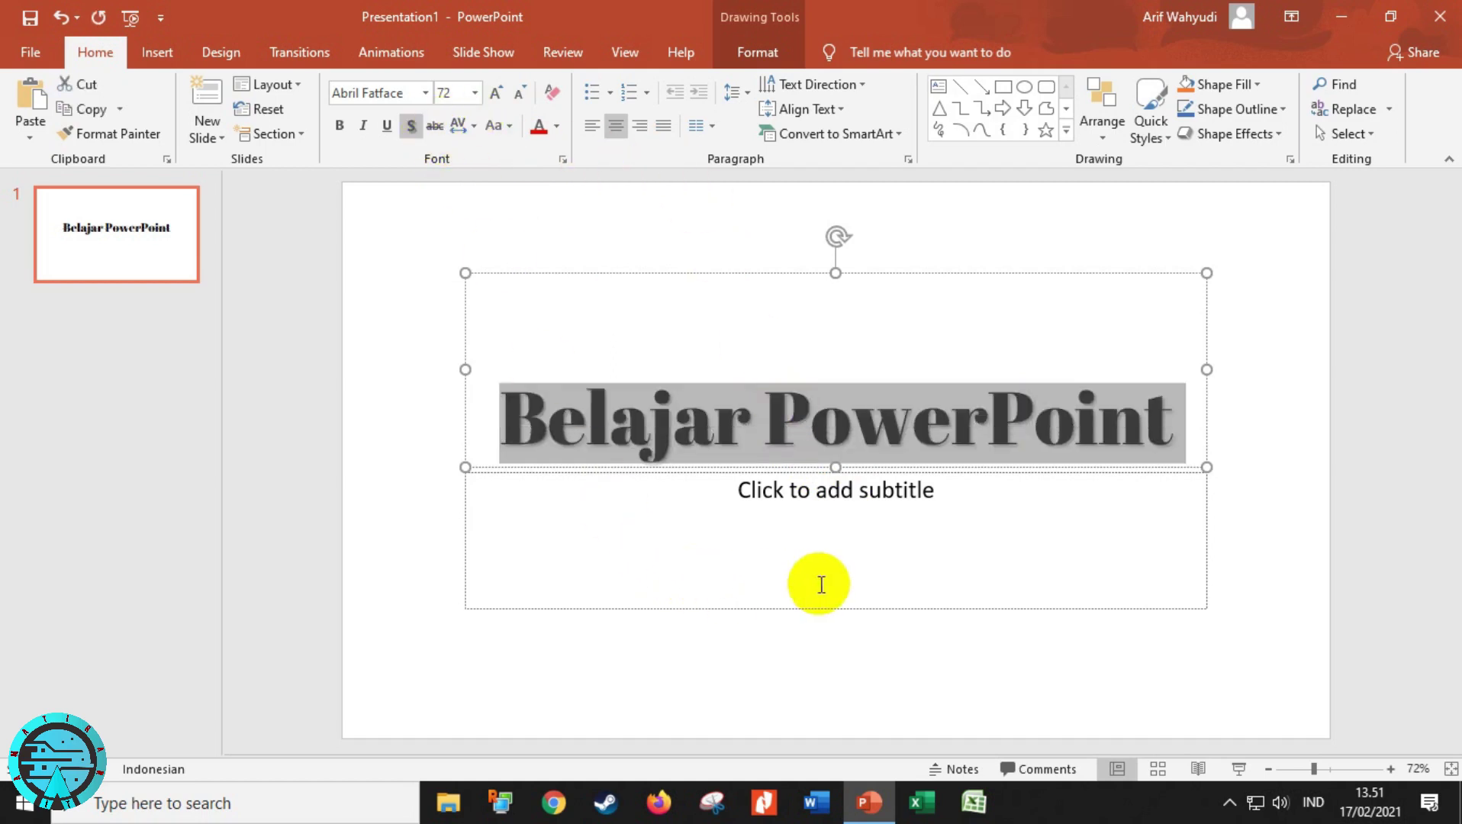
Step: Cycle the title's letter case with Shift+F3, ending on 'Belajar powerpoint'
{"action": "key", "text": "shift+F3"}
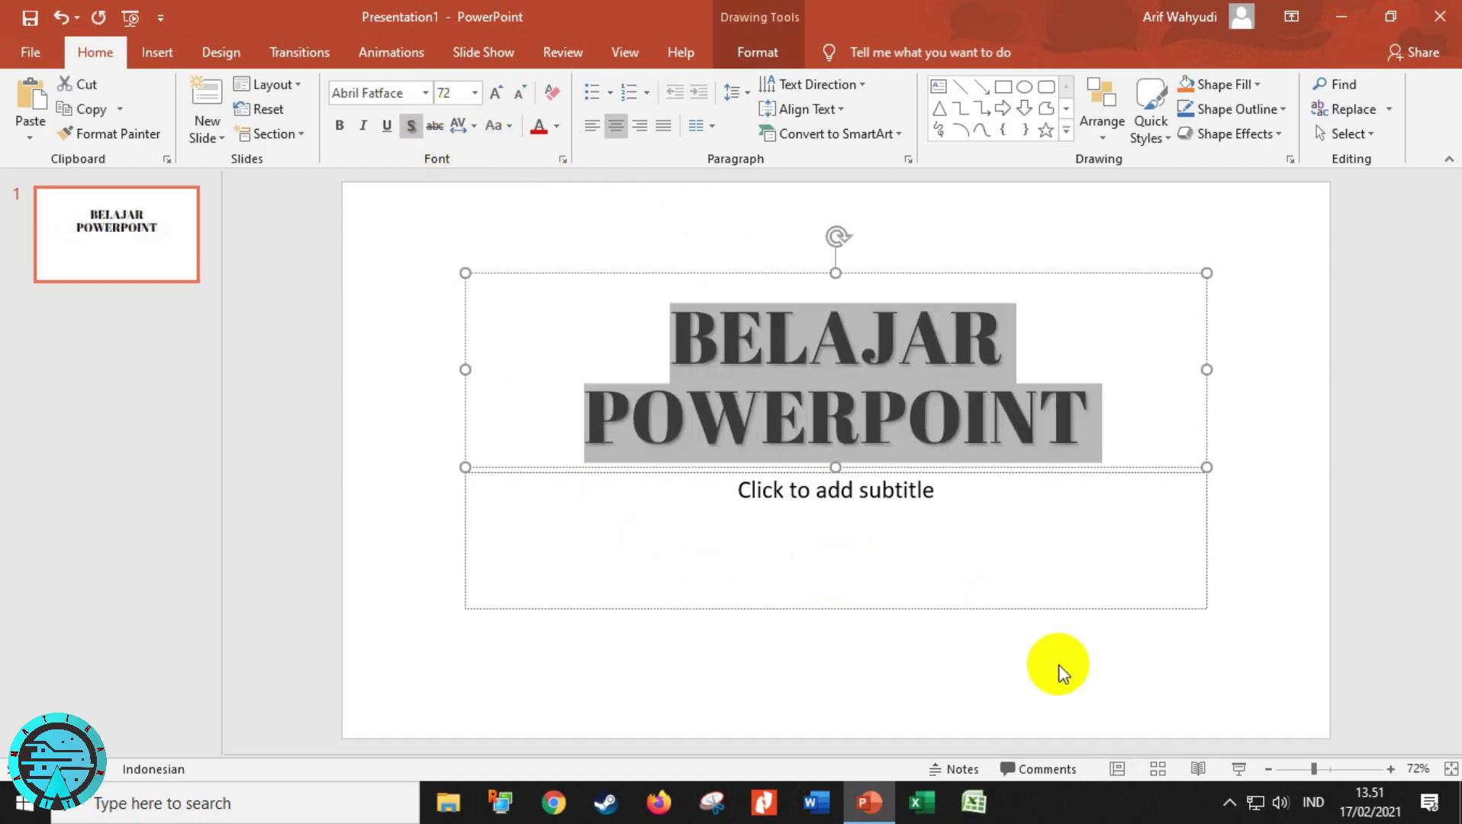
{"action": "key", "text": "shift+F3"}
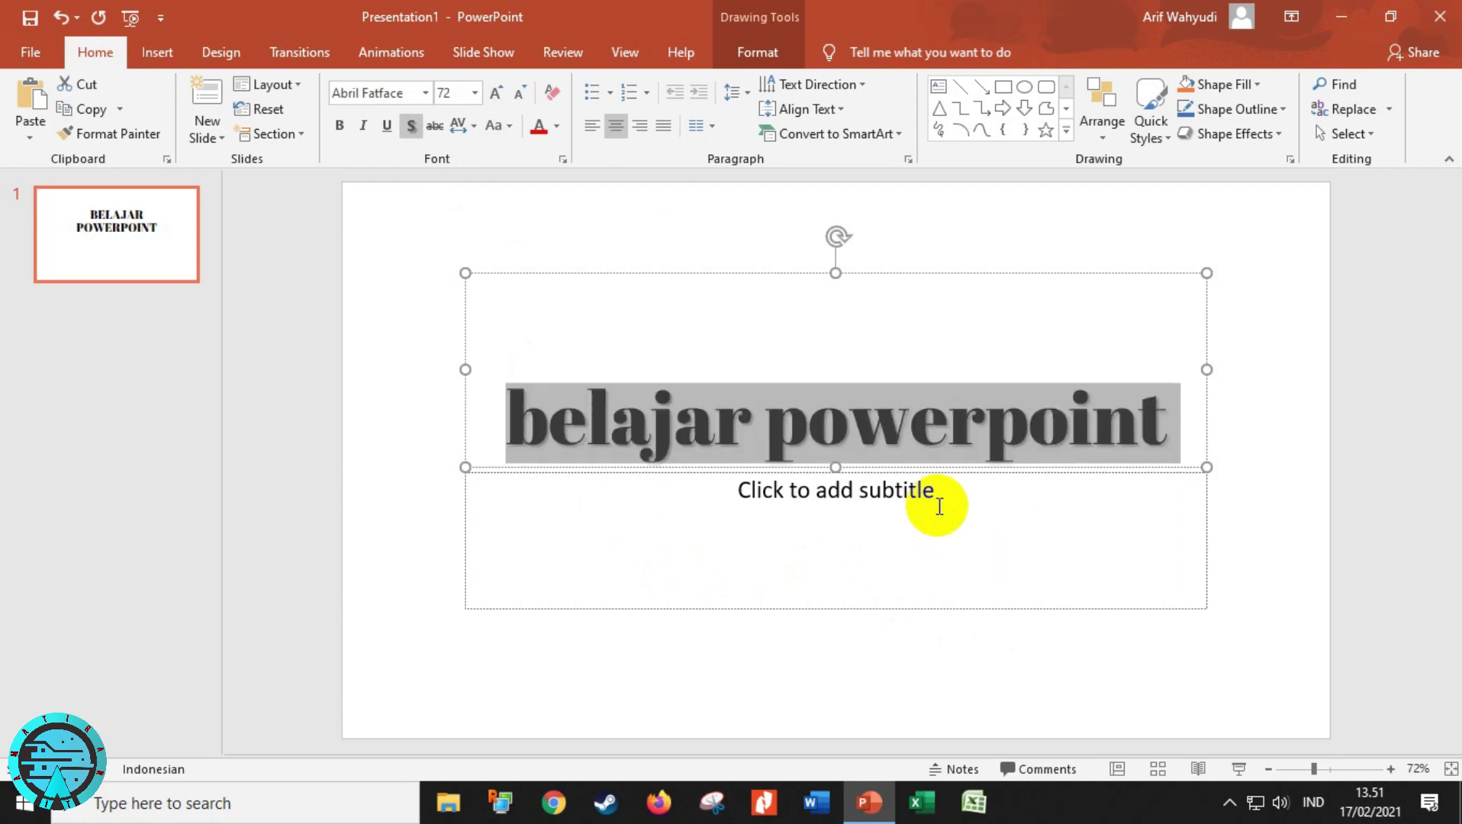
{"action": "key", "text": "shift+F3"}
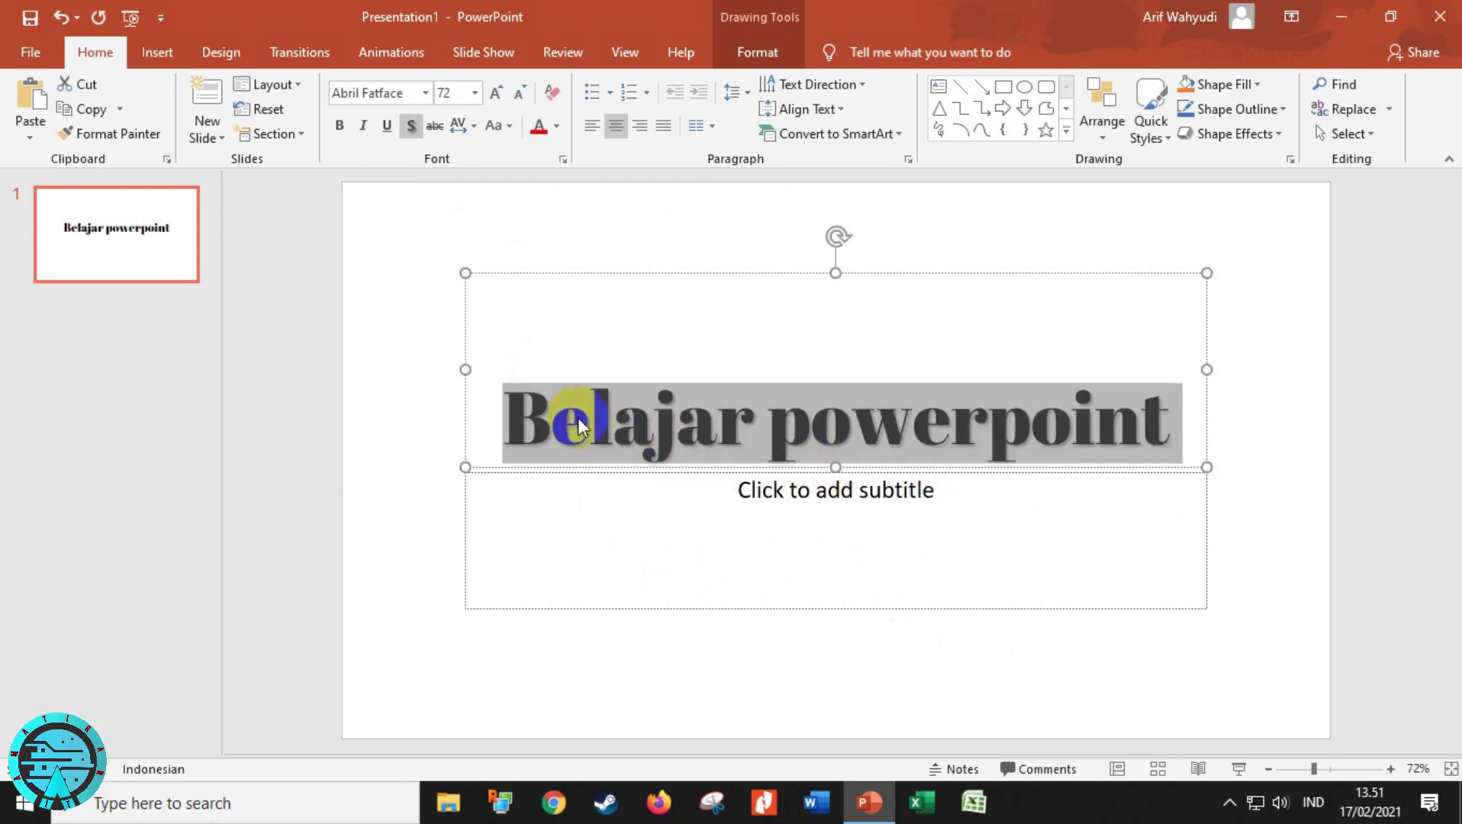
{"action": "key", "text": "shift+F3"}
{"action": "key", "text": "shift+F3"}
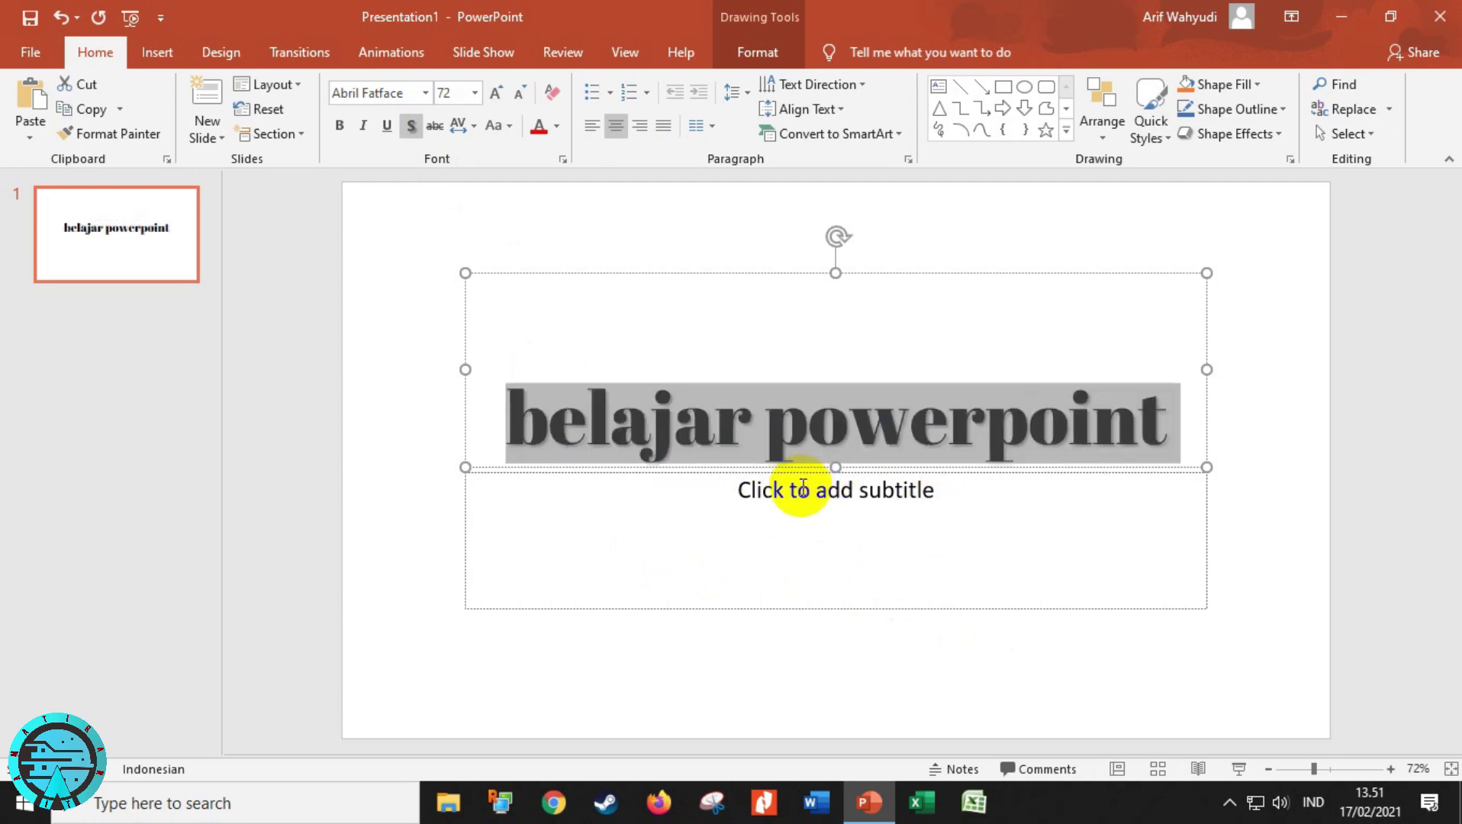
{"action": "key", "text": "shift+F3"}
{"action": "key", "text": "shift+F3"}
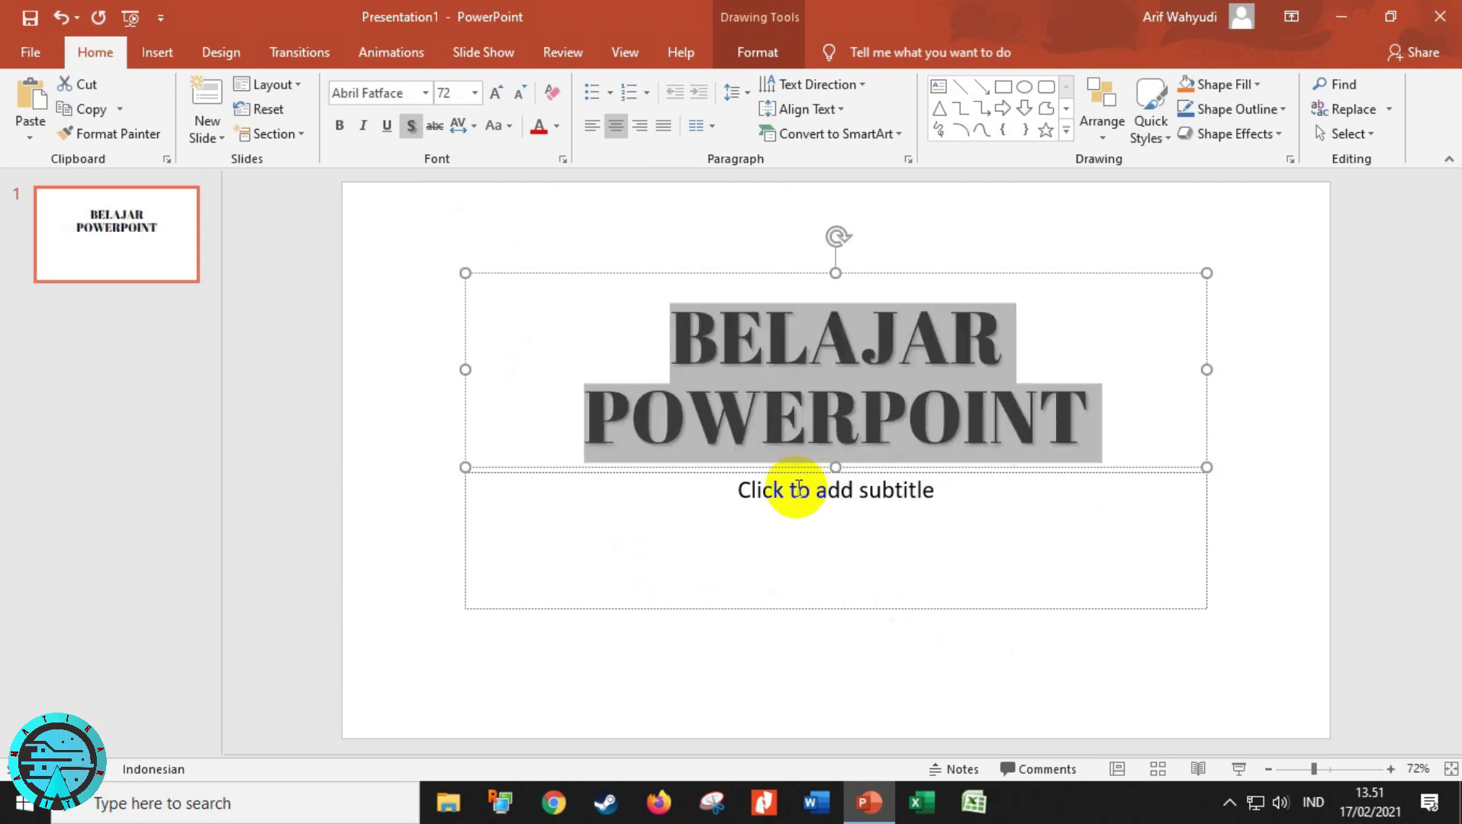
{"action": "key", "text": "shift+F3"}
{"action": "key", "text": "shift+F3"}
{"action": "key", "text": "shift+F3"}
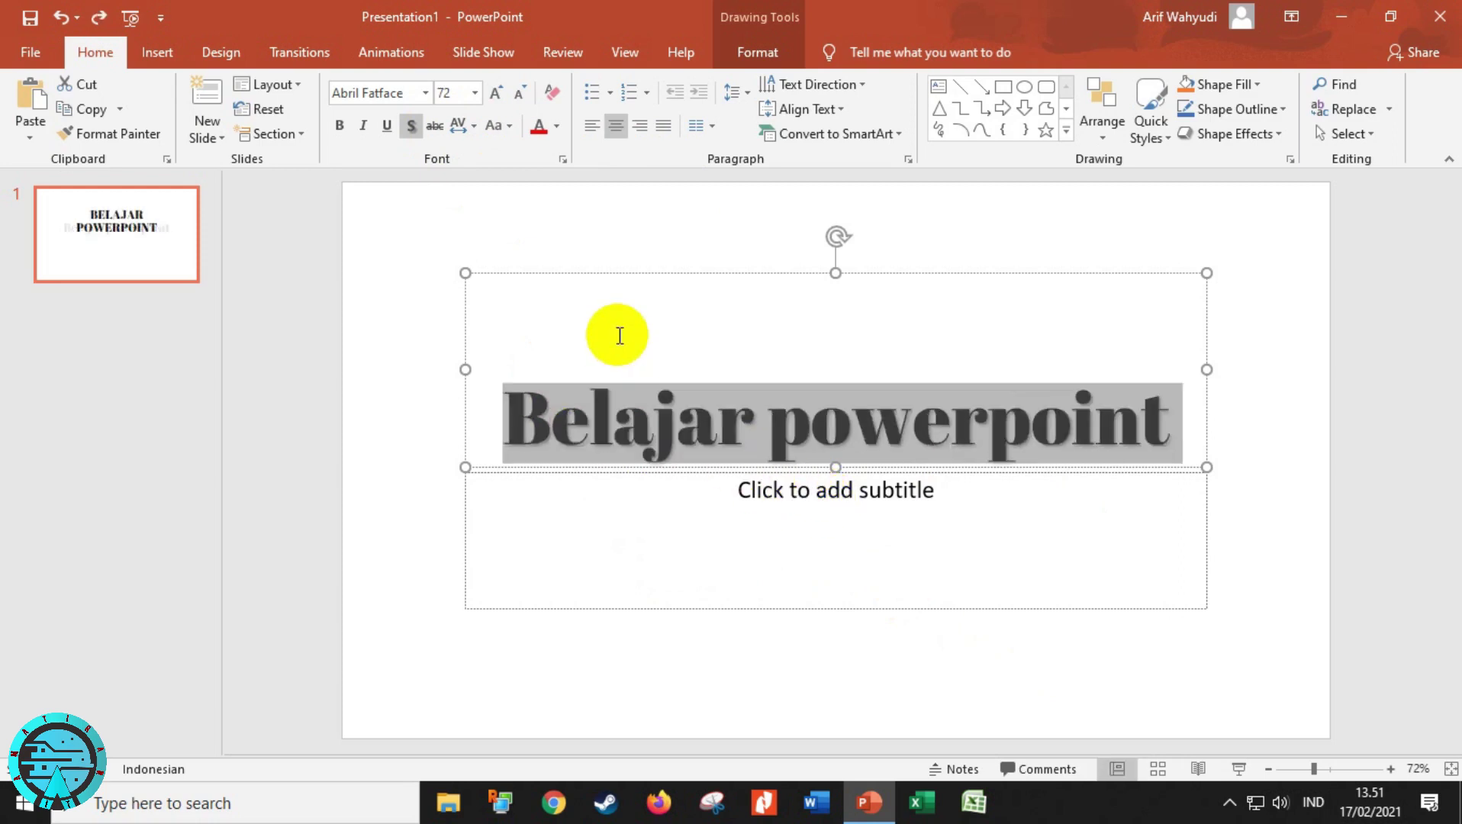
{"action": "key", "text": "shift+F3"}
{"action": "key", "text": "shift+F3"}
{"action": "key", "text": "shift+F3"}
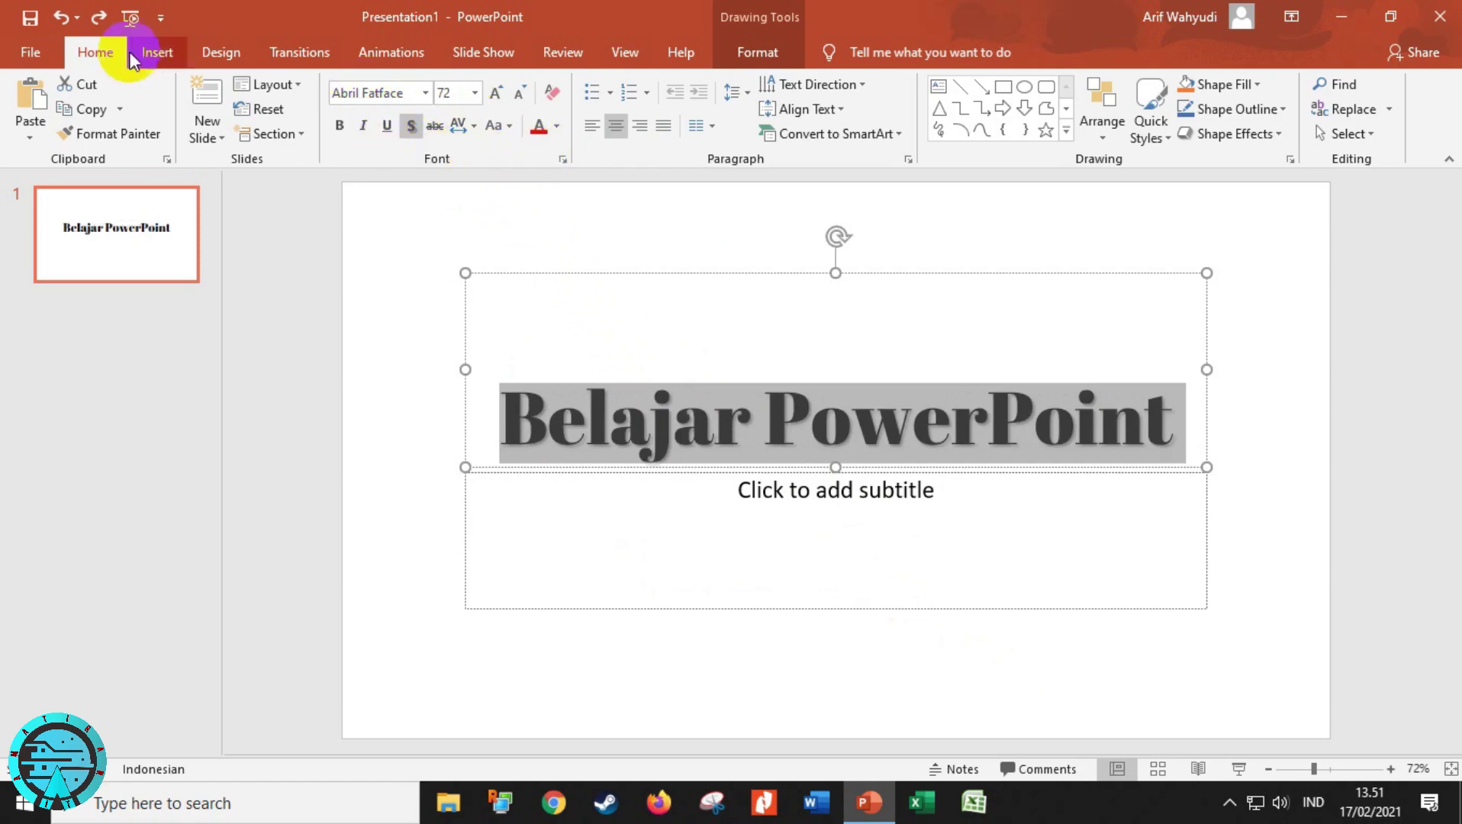
{"action": "left_click", "coordinate": [85, 47]}
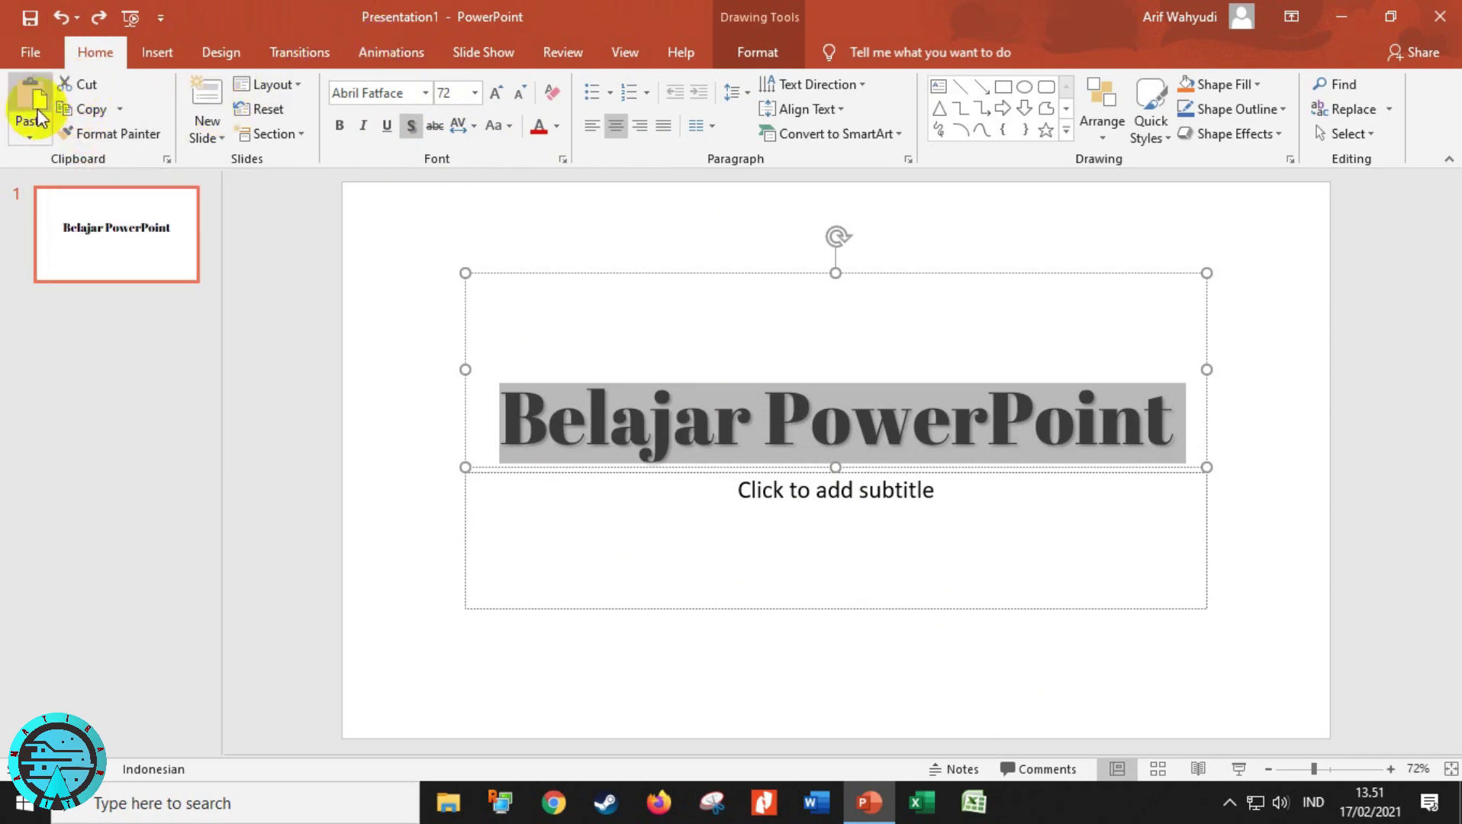
{"action": "left_click", "coordinate": [94, 110]}
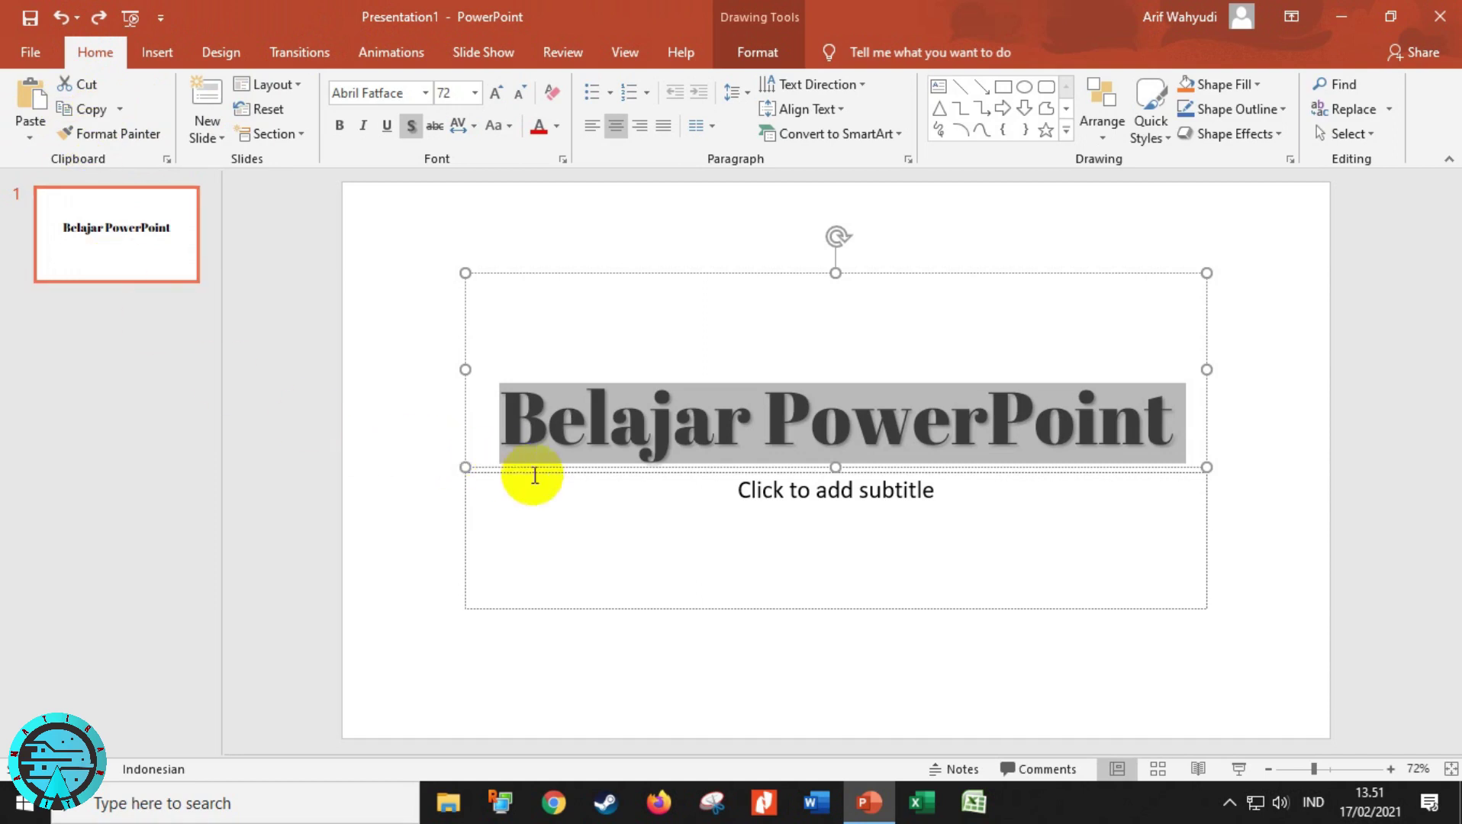
{"action": "left_click", "coordinate": [556, 499]}
{"action": "key", "text": "ctrl+v"}
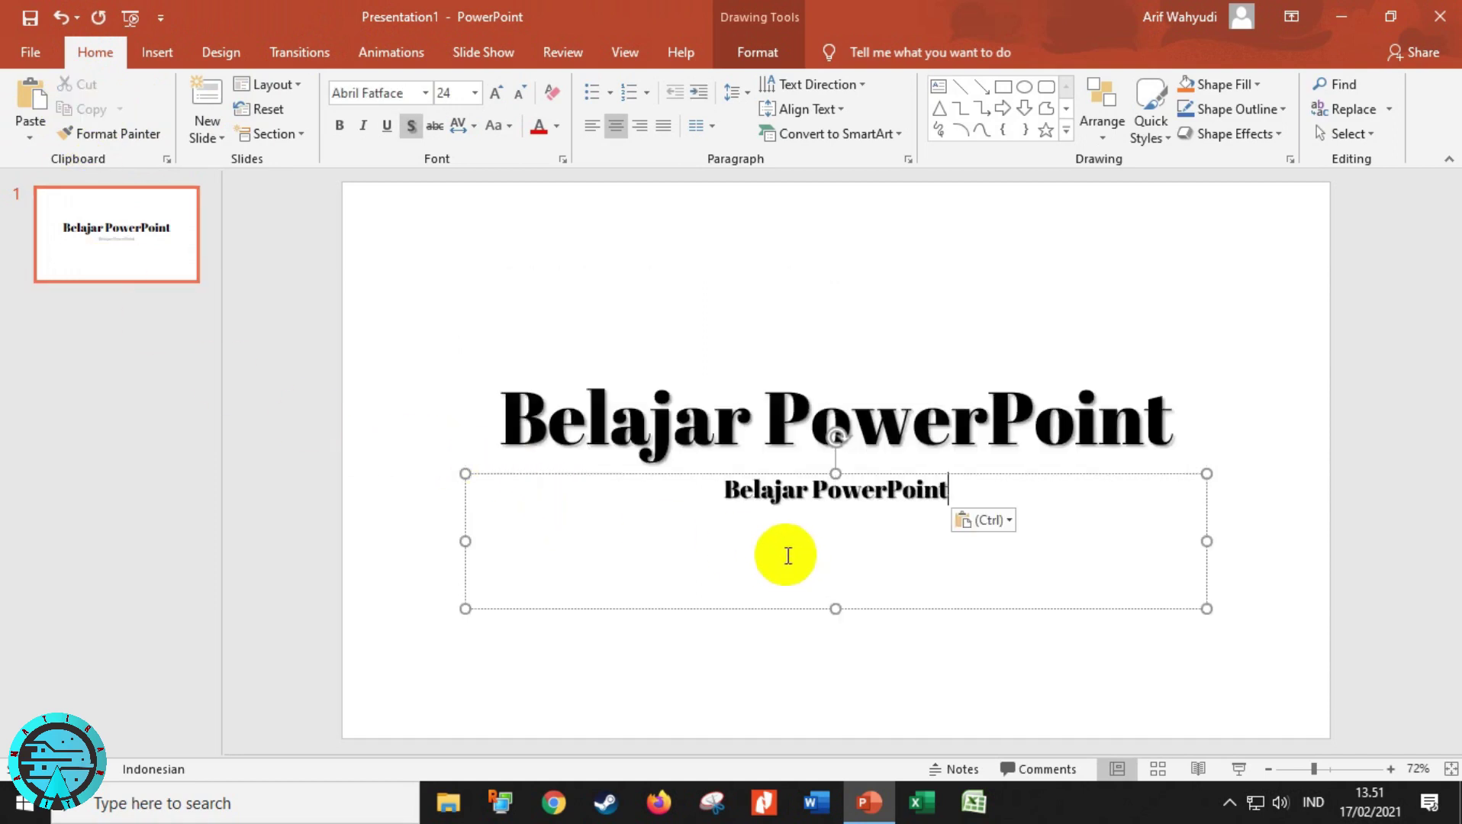
{"action": "mouse_move", "coordinate": [496, 401]}
{"action": "left_mouse_down"}
{"action": "mouse_move", "coordinate": [885, 385]}
{"action": "mouse_move", "coordinate": [1104, 401]}
{"action": "left_mouse_up"}
{"action": "left_click", "coordinate": [781, 492]}
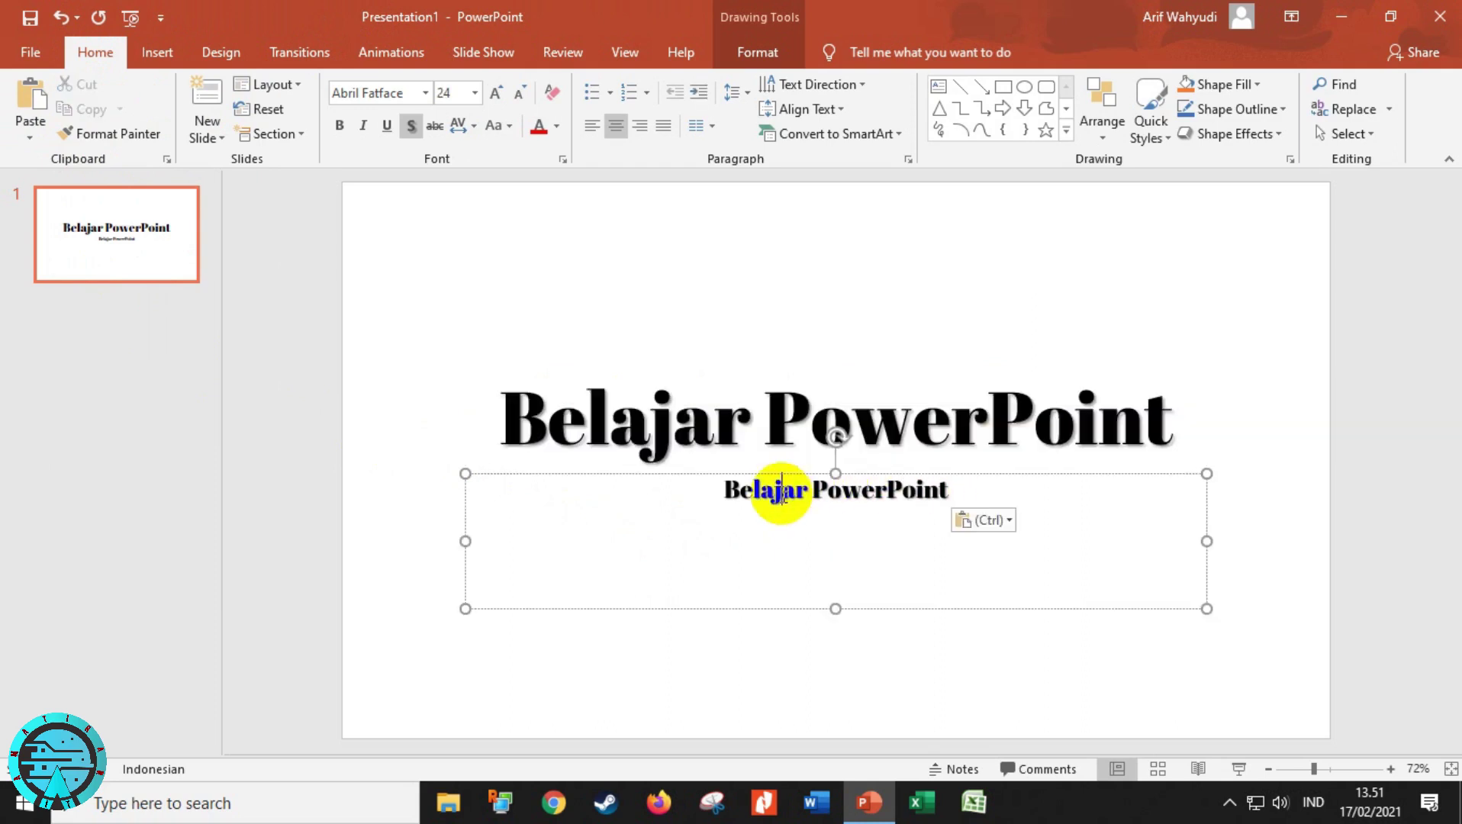
{"action": "left_click_drag", "start_coordinate": [720, 490], "coordinate": [1002, 489]}
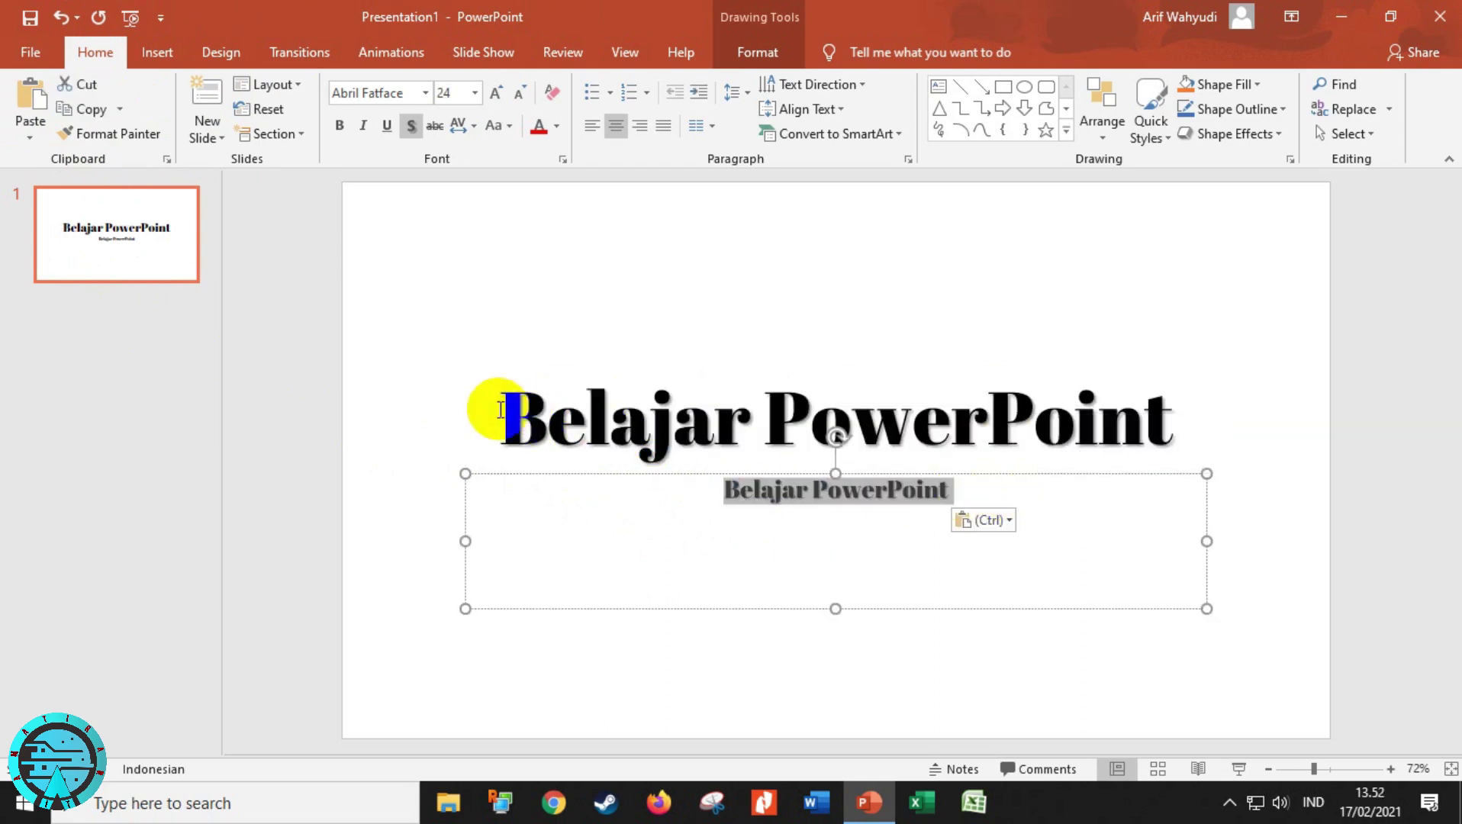
{"action": "left_click_drag", "start_coordinate": [498, 406], "coordinate": [1010, 410]}
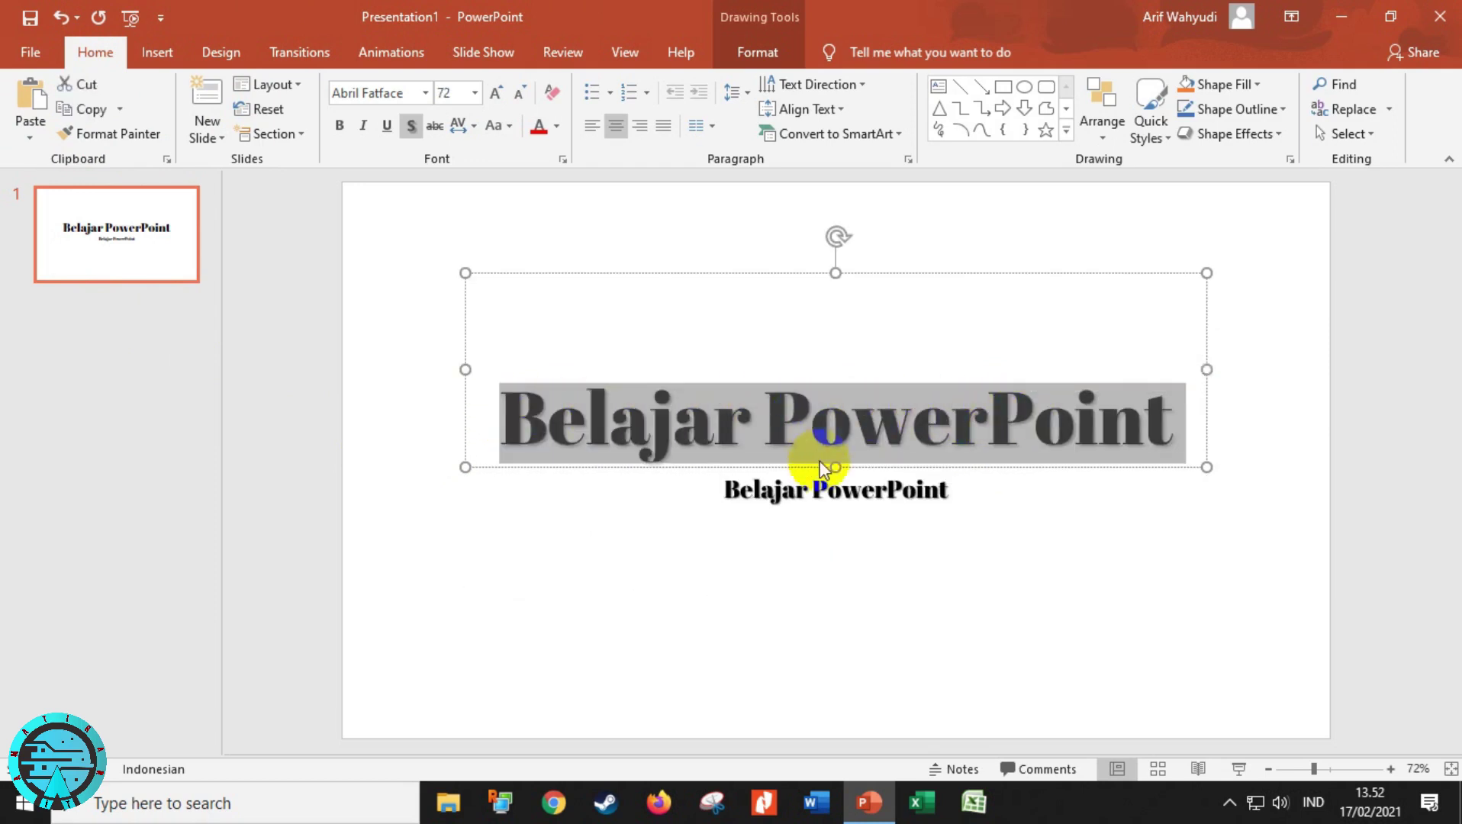
{"action": "key", "text": "ctrl+z"}
{"action": "left_click_drag", "start_coordinate": [504, 417], "coordinate": [1031, 418]}
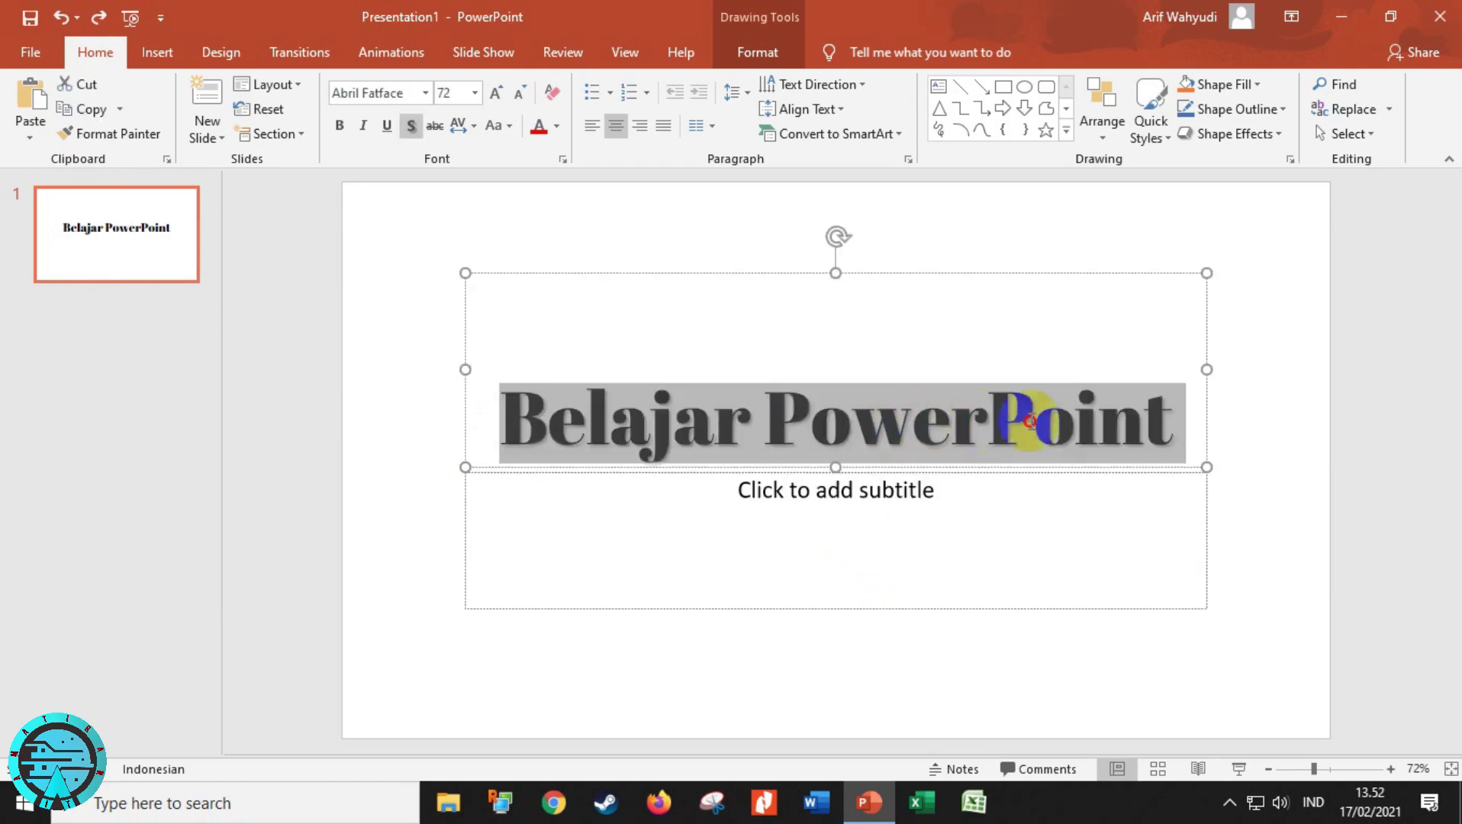
Step: Move the title into the subtitle, then undo so 'Belajar PowerPoint' stays the 72 pt title
{"action": "left_click", "coordinate": [81, 95]}
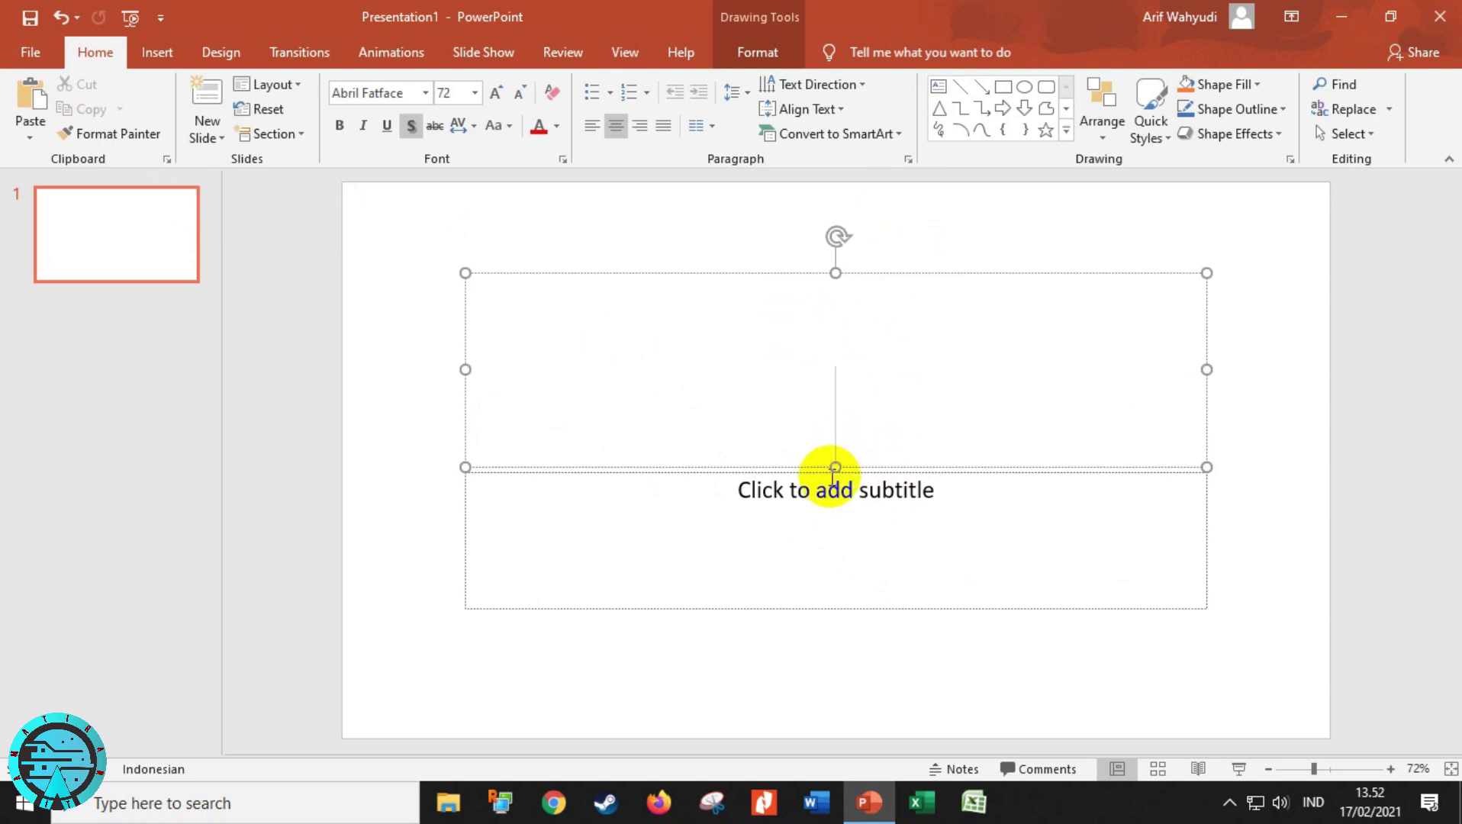
{"action": "left_click", "coordinate": [830, 495]}
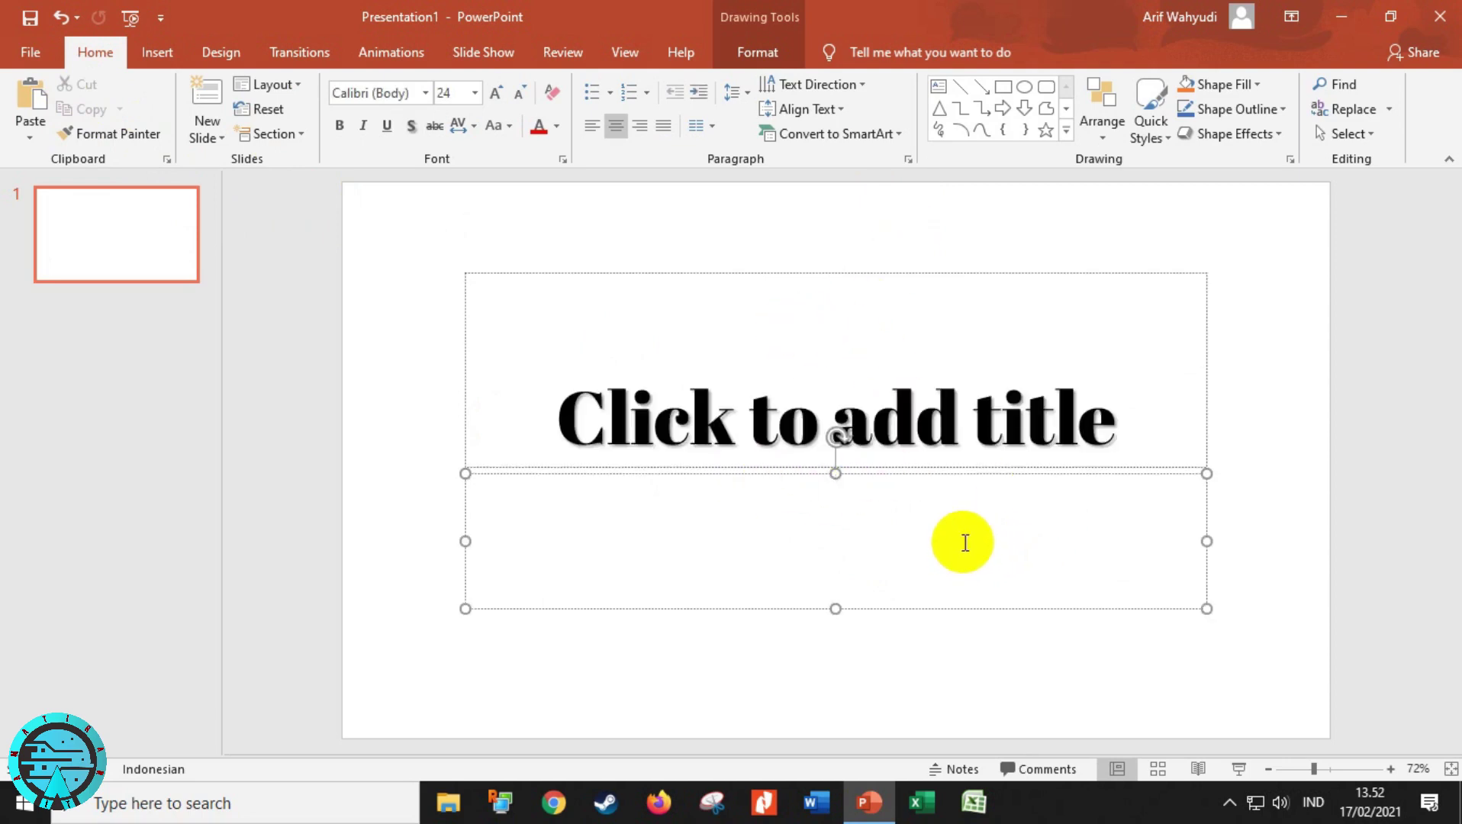
{"action": "left_click", "coordinate": [29, 98]}
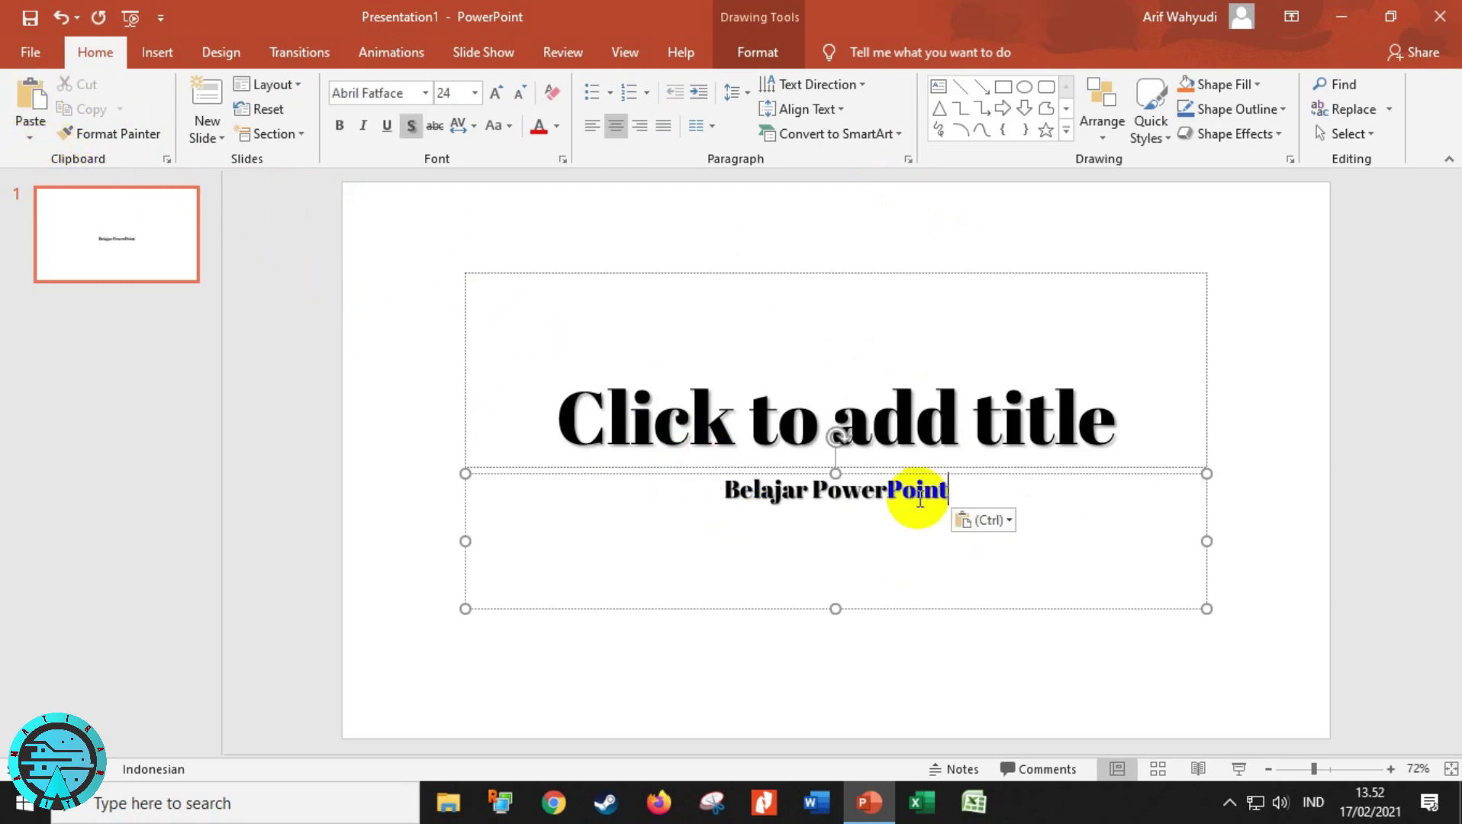
{"action": "left_click", "coordinate": [754, 418]}
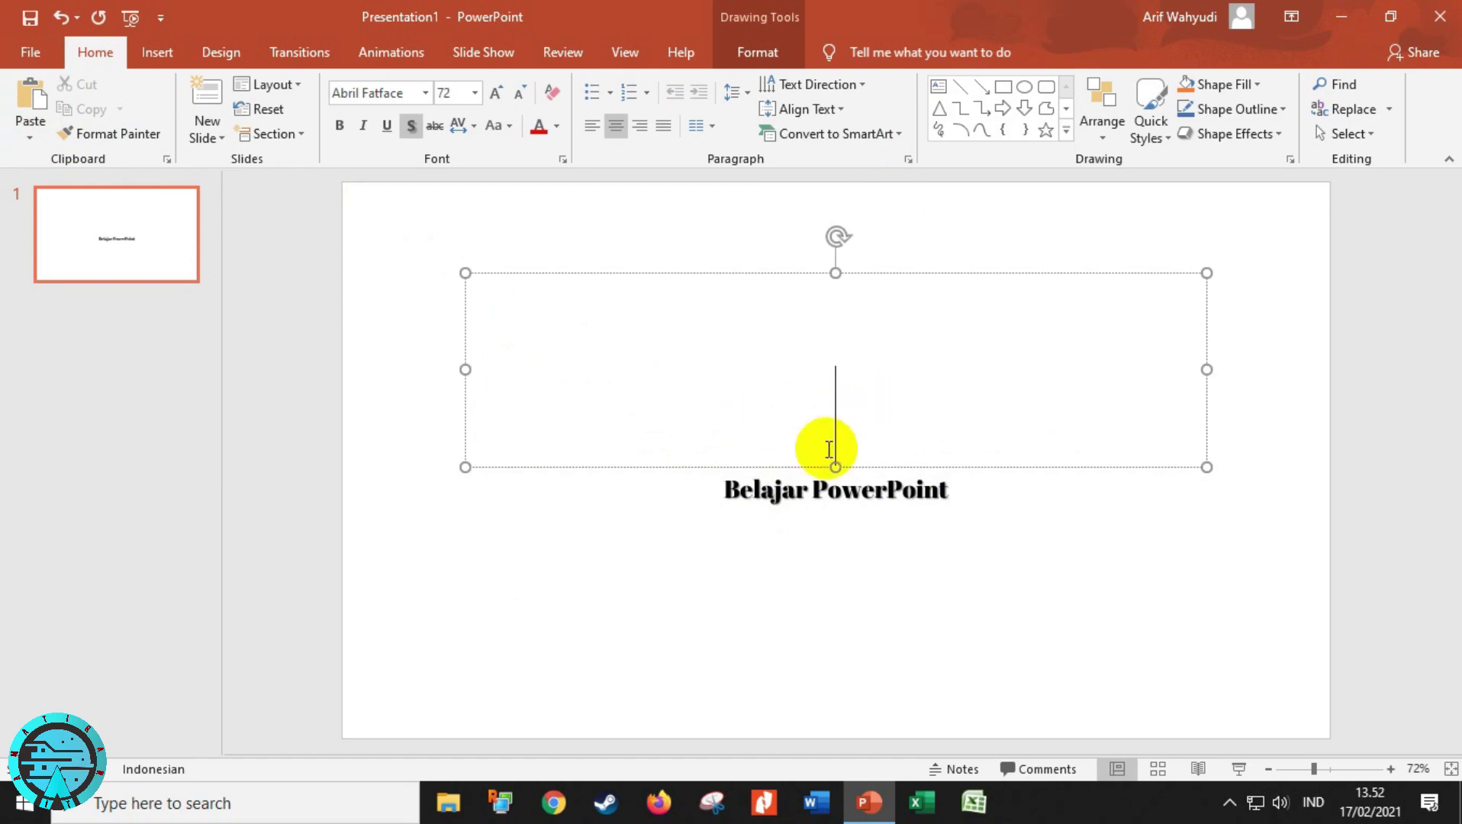
{"action": "left_click", "coordinate": [754, 489]}
{"action": "left_click_drag", "start_coordinate": [723, 489], "coordinate": [974, 498]}
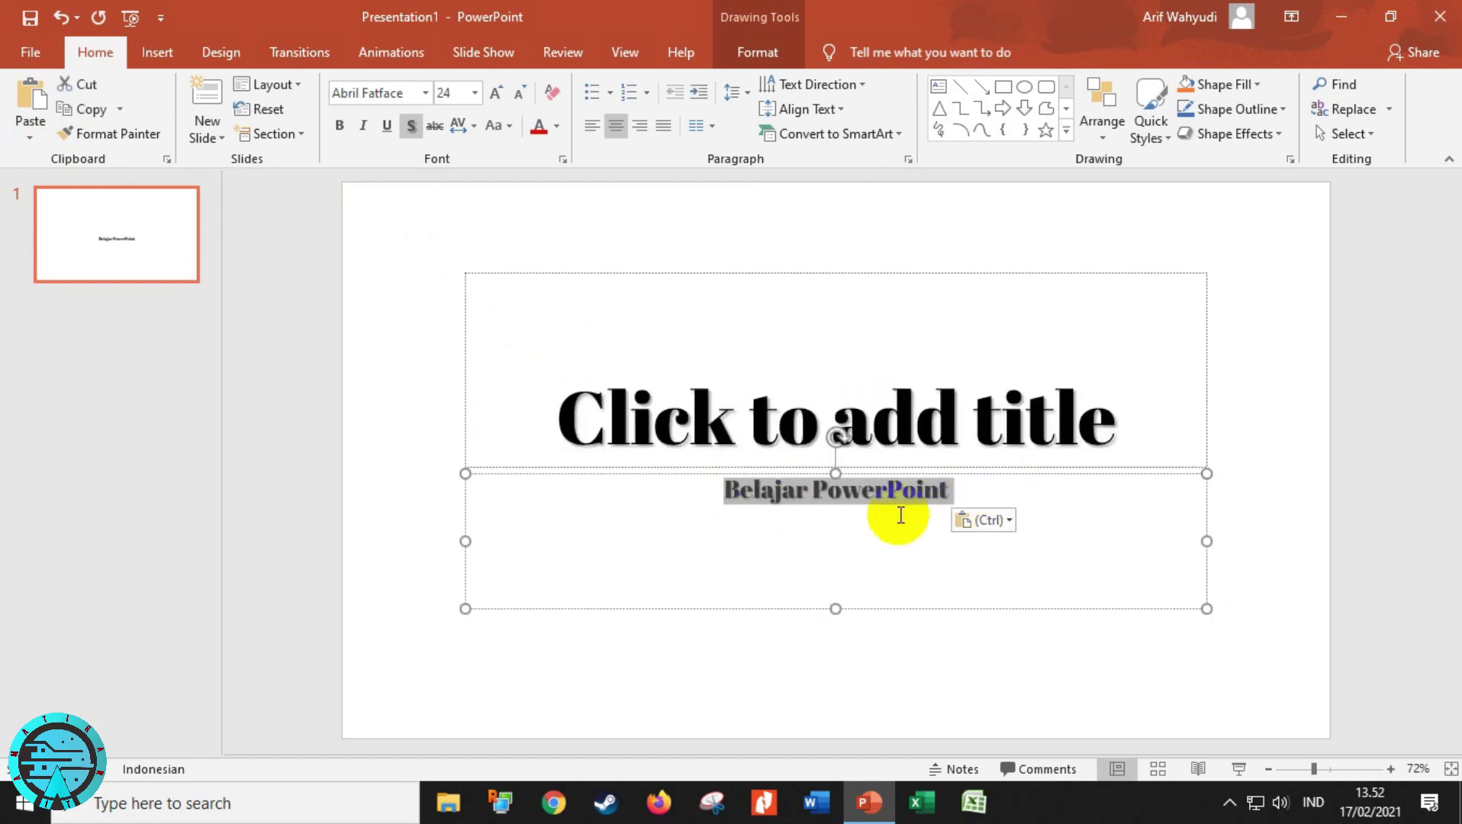
{"action": "key", "text": "ctrl+z"}
{"action": "key", "text": "ctrl+z"}
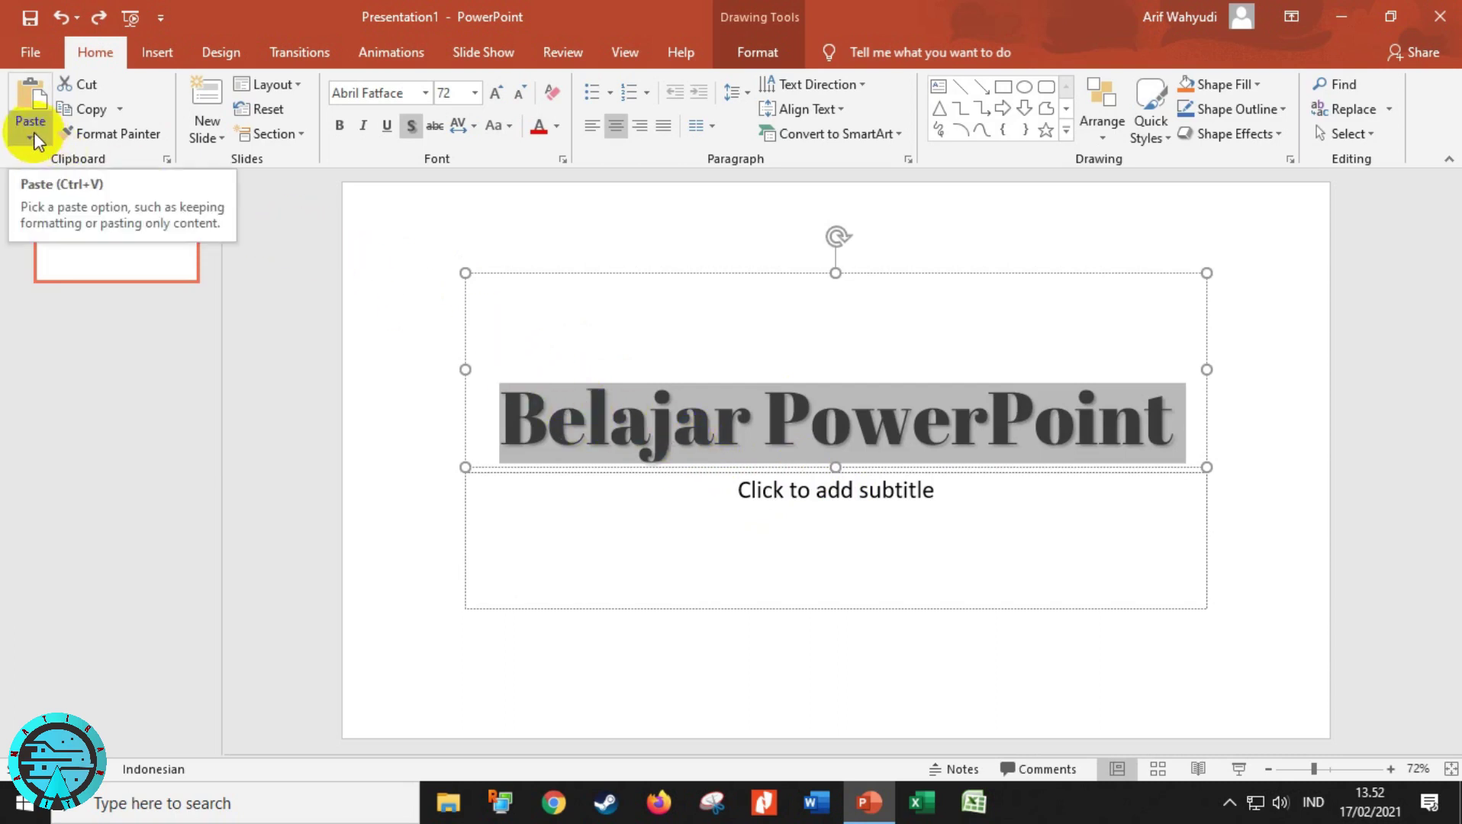
Step: Open the recent PERBANDINGAN TRIGONOMETRI presentation and show its slide 4
{"action": "left_click", "coordinate": [29, 52]}
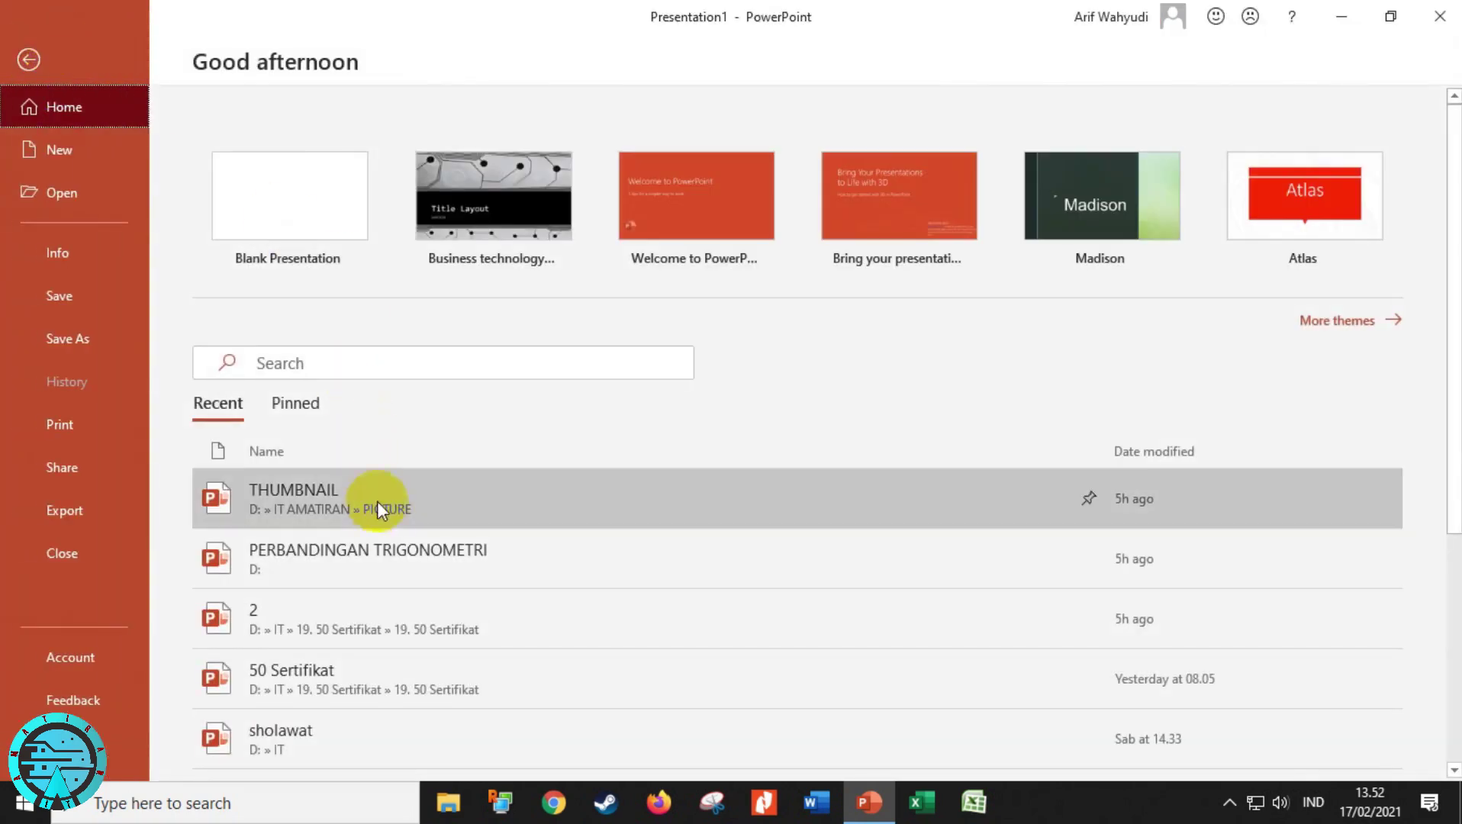
{"action": "left_click", "coordinate": [389, 557]}
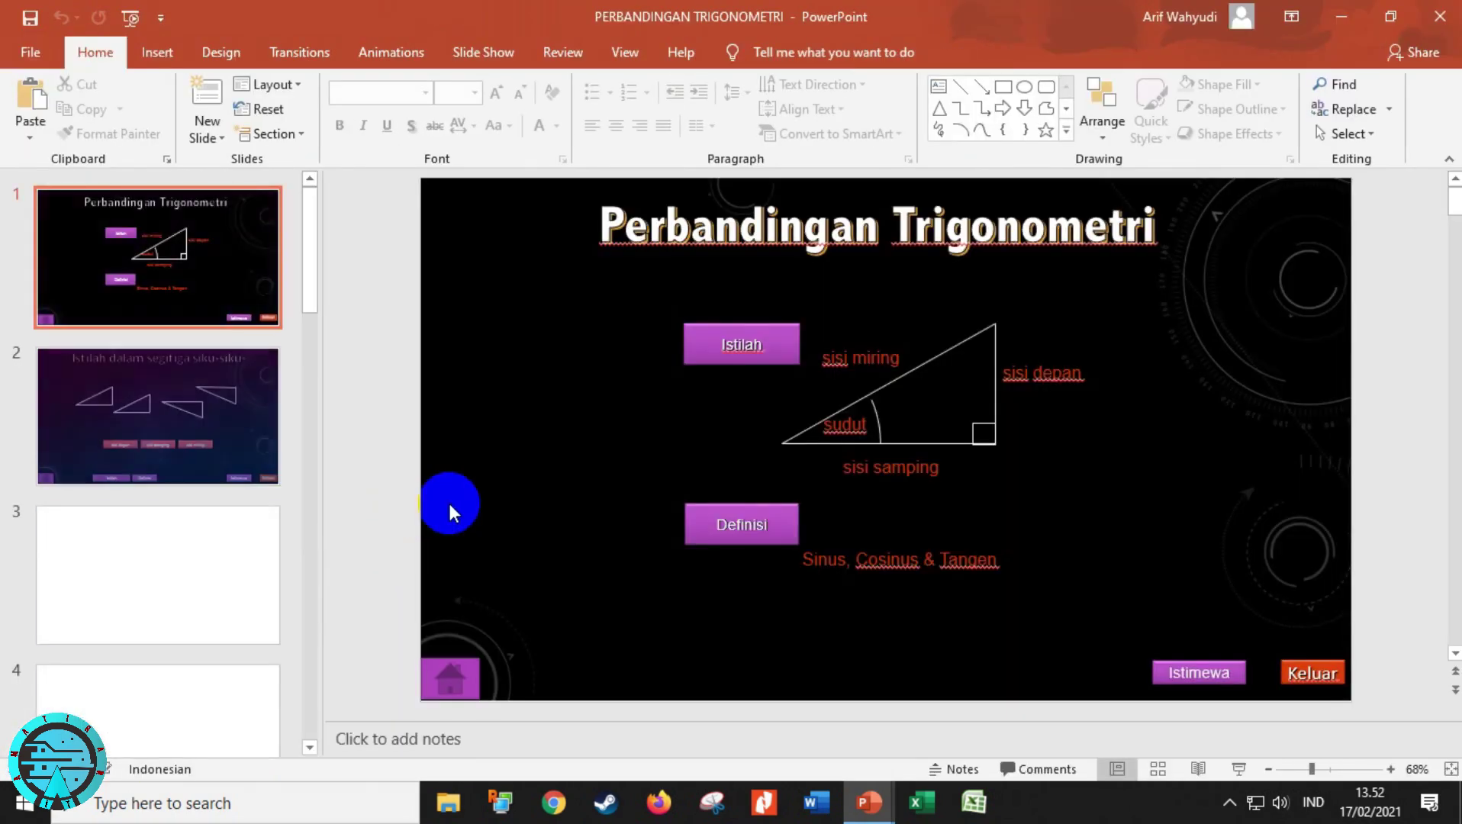
{"action": "left_click", "coordinate": [208, 691]}
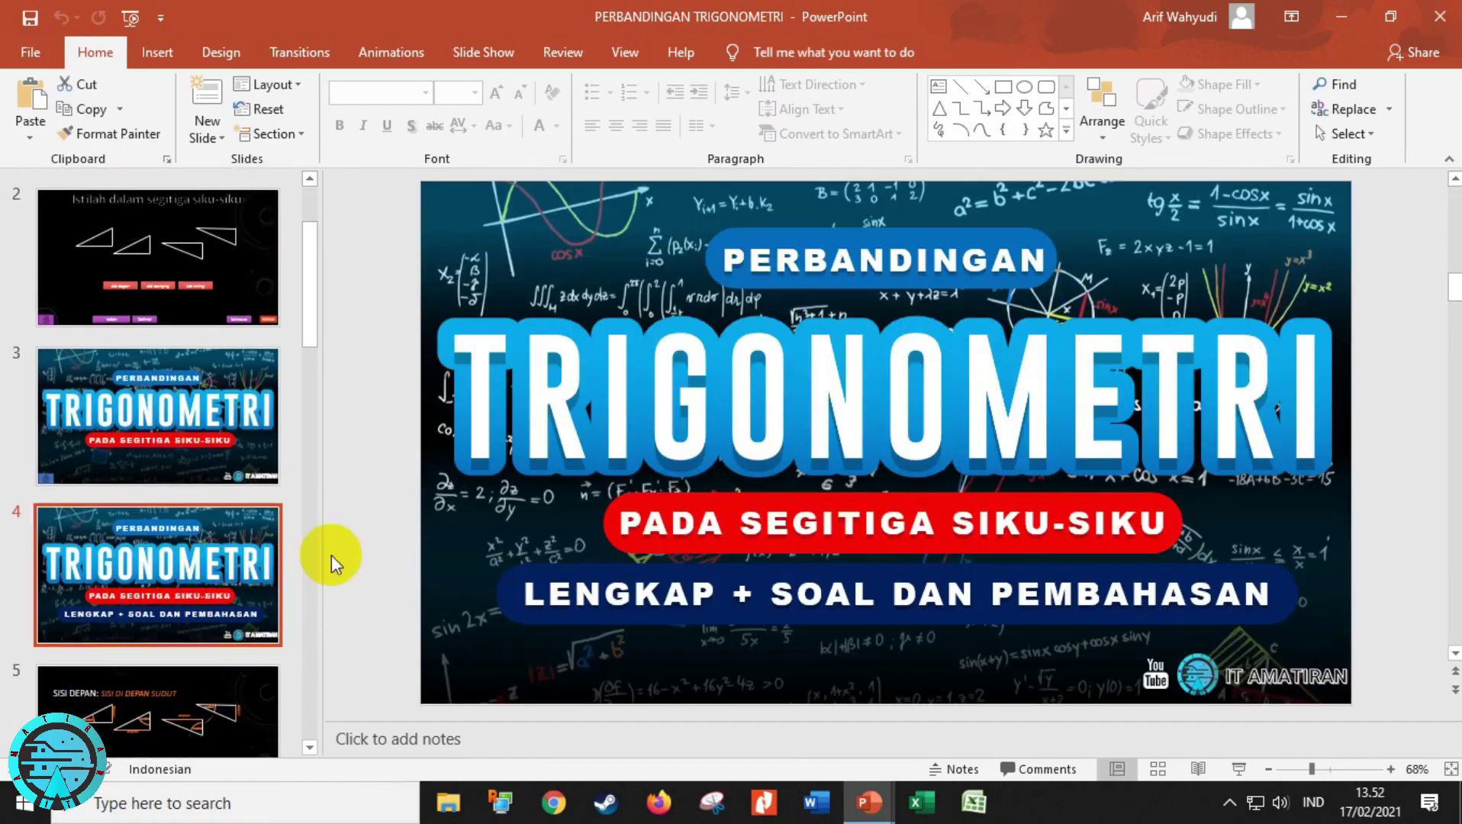
Step: Copy the TRIGONOMETRI slide 4 and switch back to Presentation1
{"action": "right_click", "coordinate": [195, 558]}
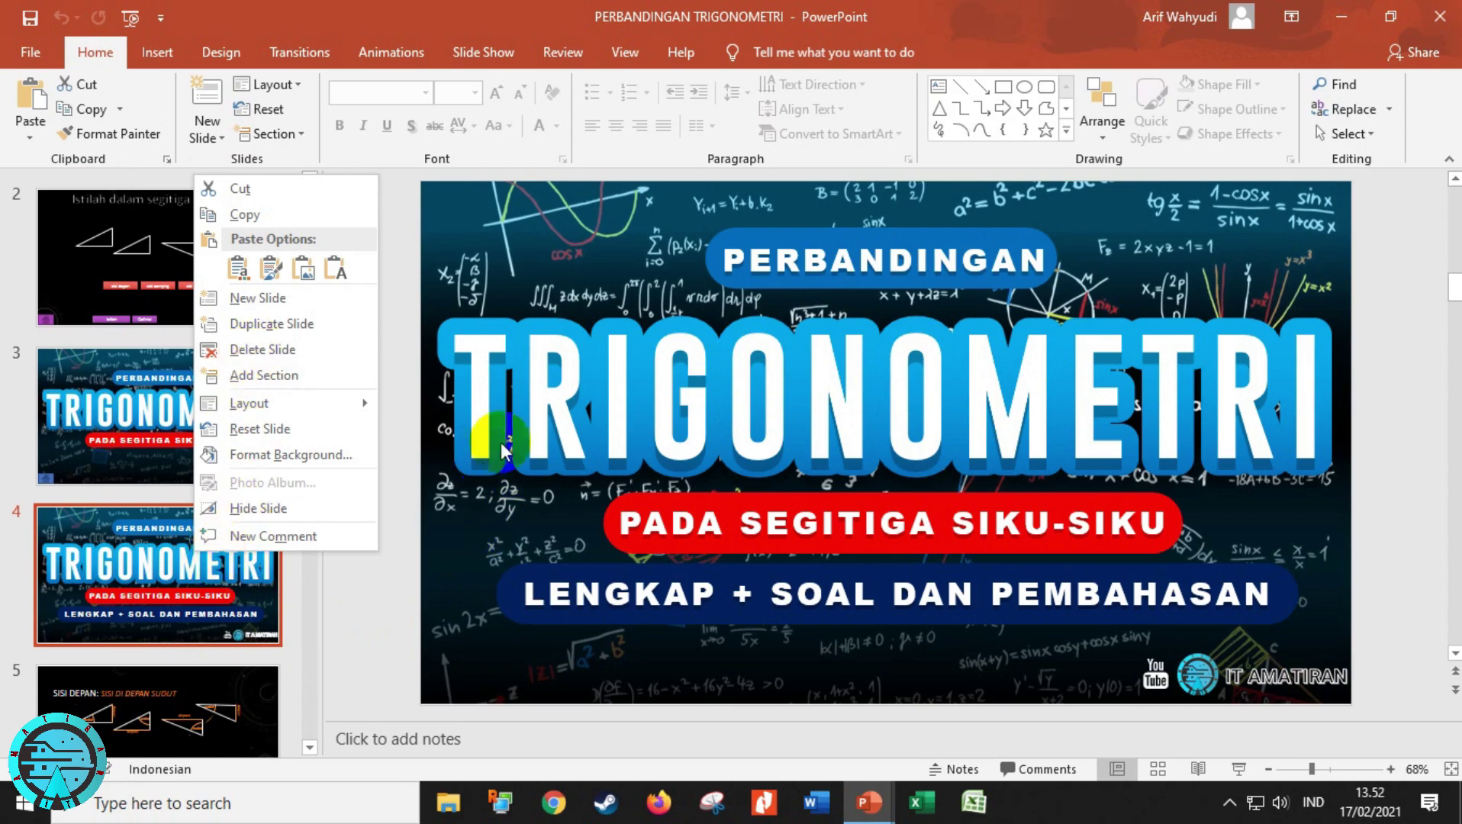
{"action": "left_click", "coordinate": [340, 584]}
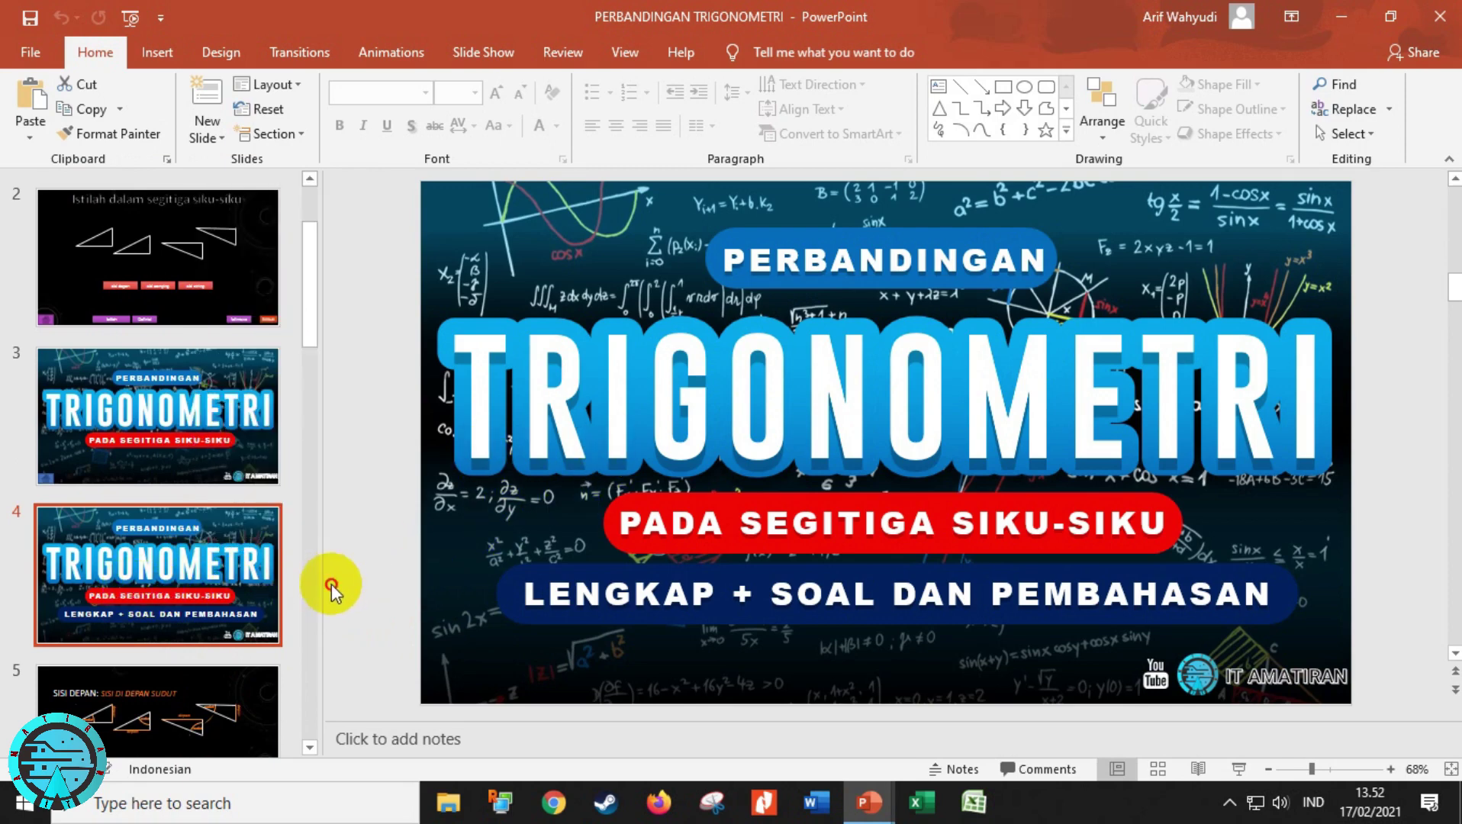
{"action": "right_click", "coordinate": [205, 584]}
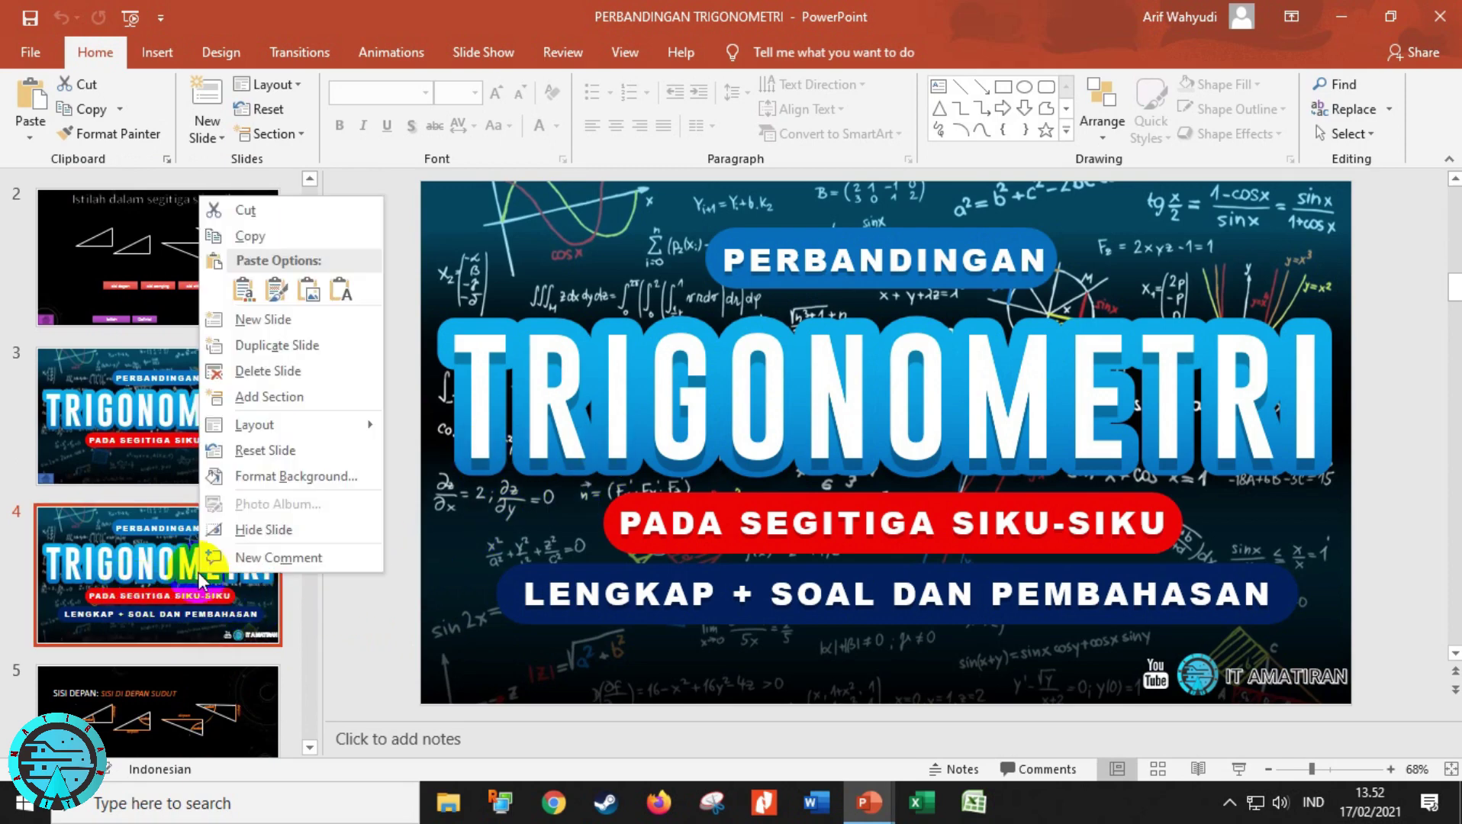
{"action": "left_click", "coordinate": [248, 237]}
{"action": "mouse_move", "coordinate": [869, 803]}
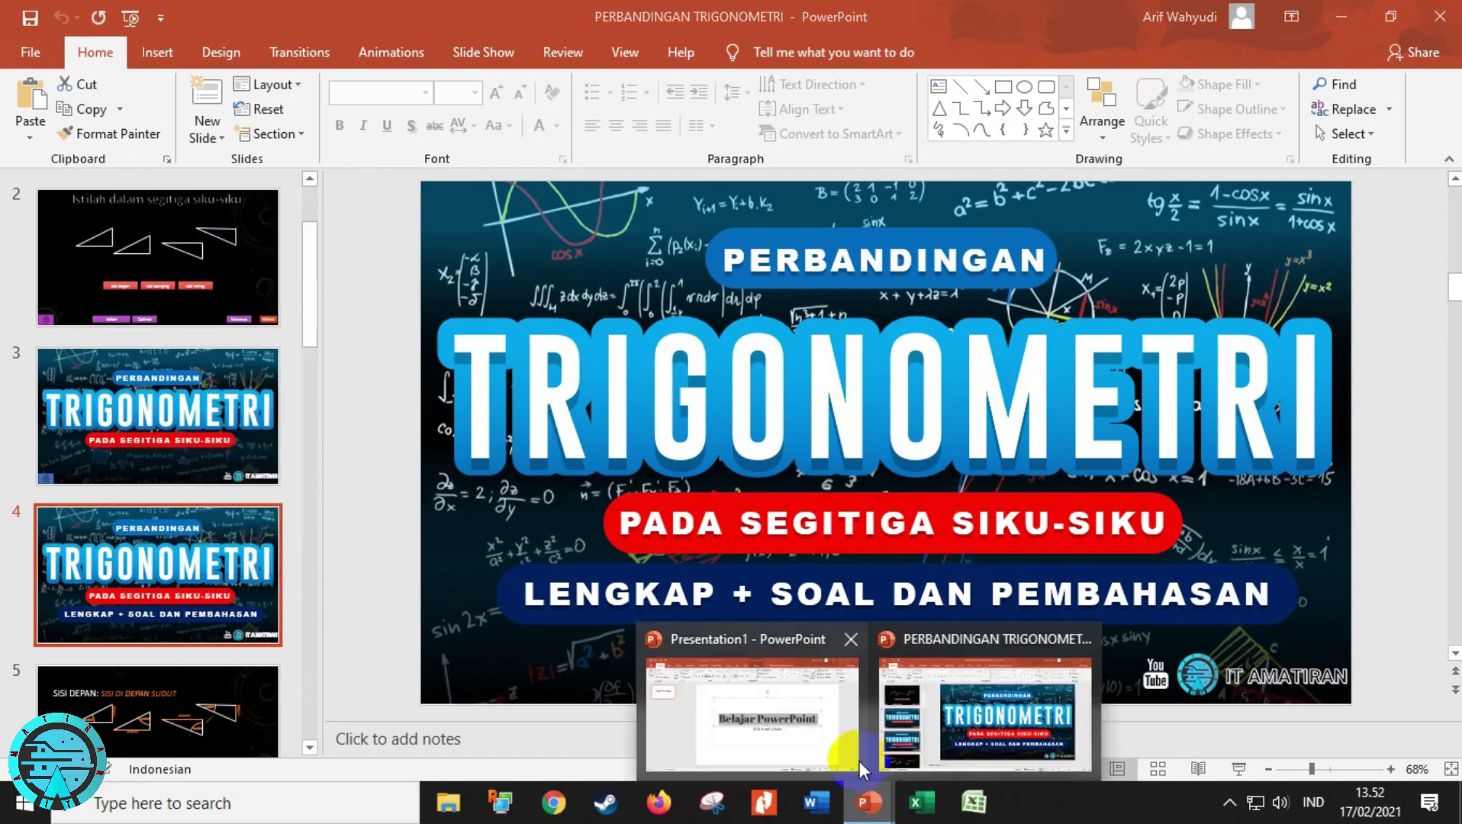
{"action": "left_click", "coordinate": [855, 759]}
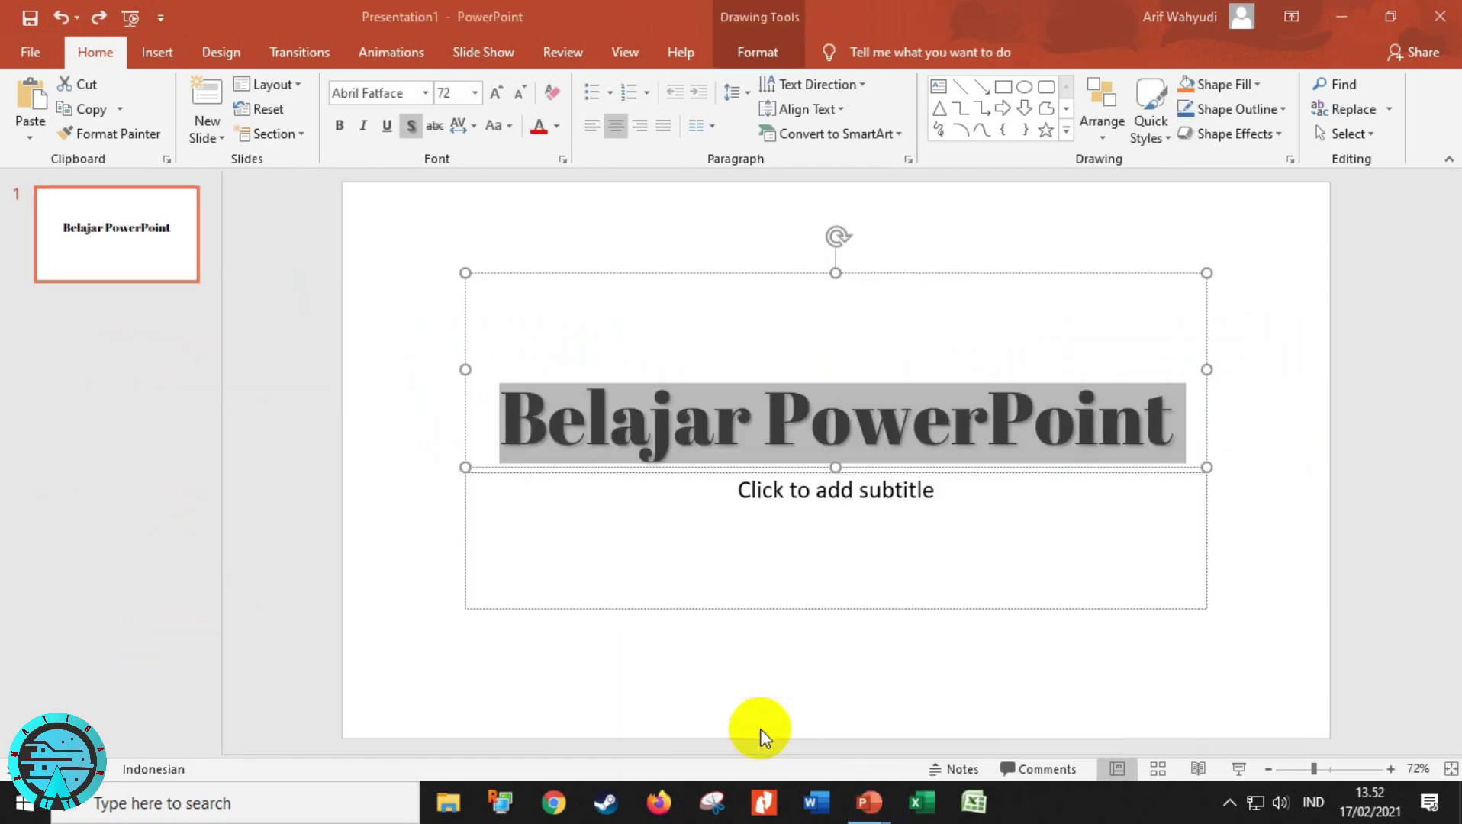
Step: Paste the TRIGONOMETRI slide as slide 2 using the destination theme
{"action": "right_click", "coordinate": [141, 243]}
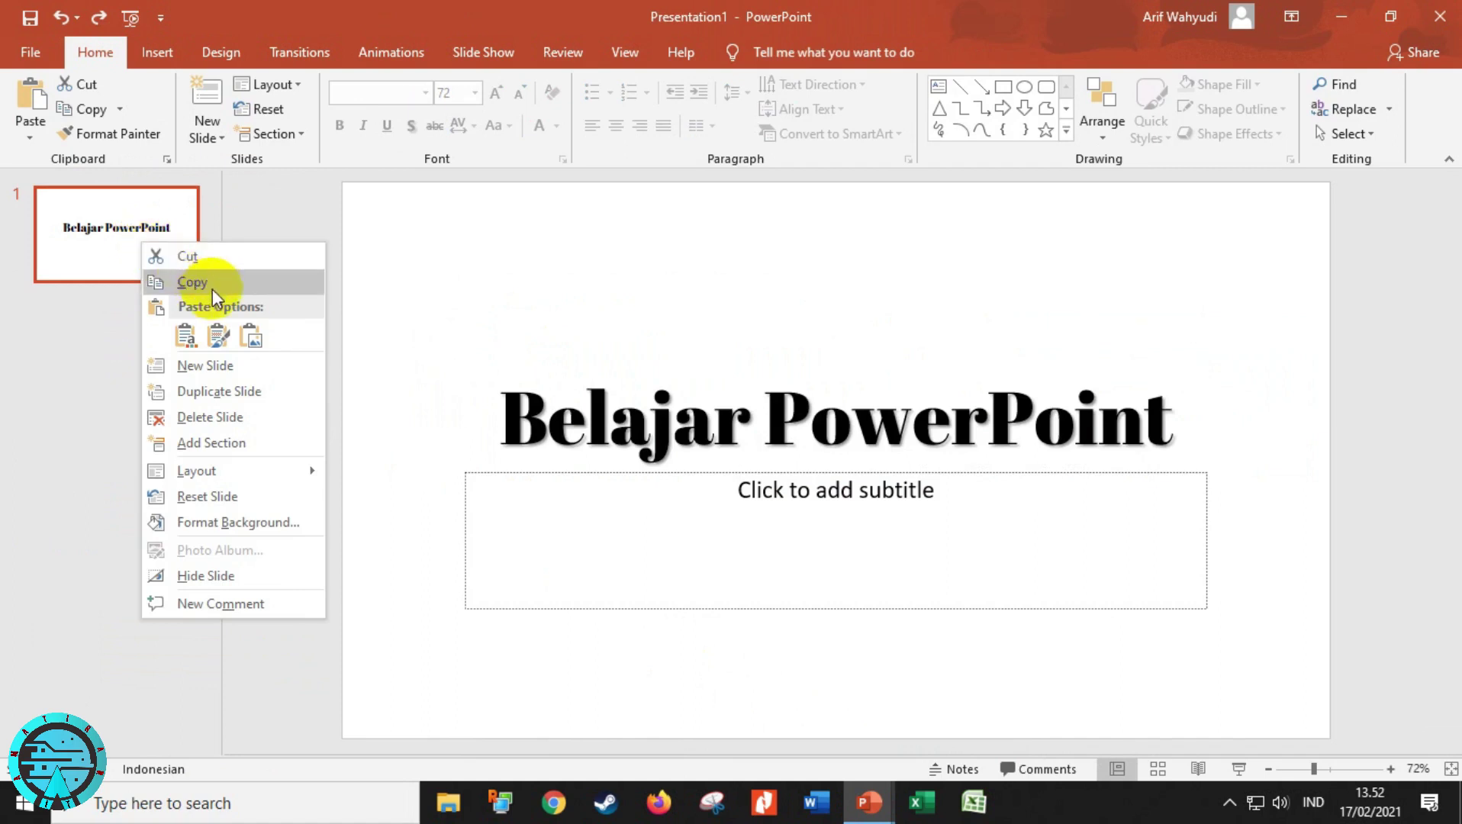
{"action": "left_click", "coordinate": [32, 138]}
{"action": "right_click", "coordinate": [110, 269]}
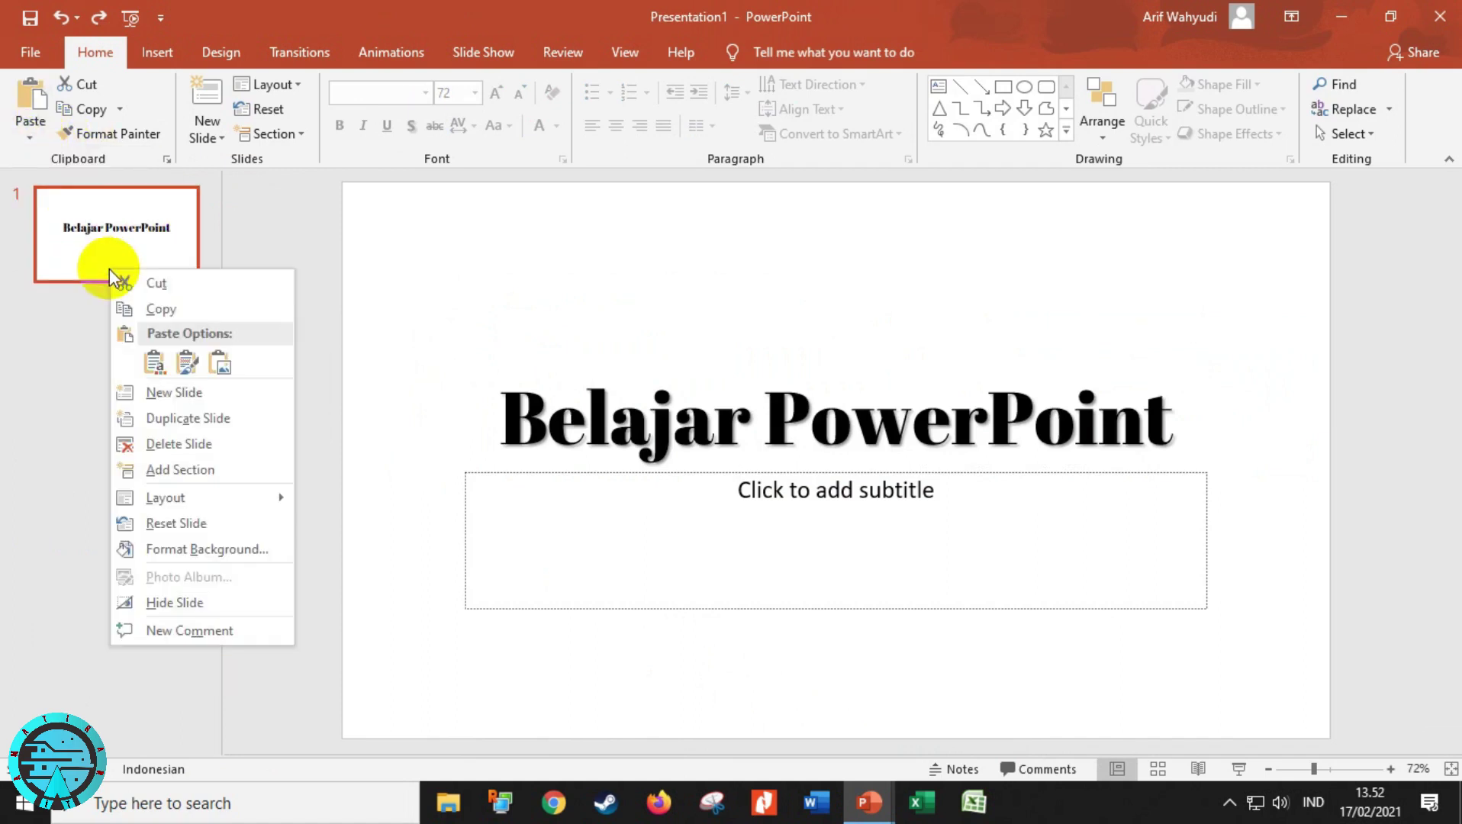
{"action": "left_click", "coordinate": [32, 139]}
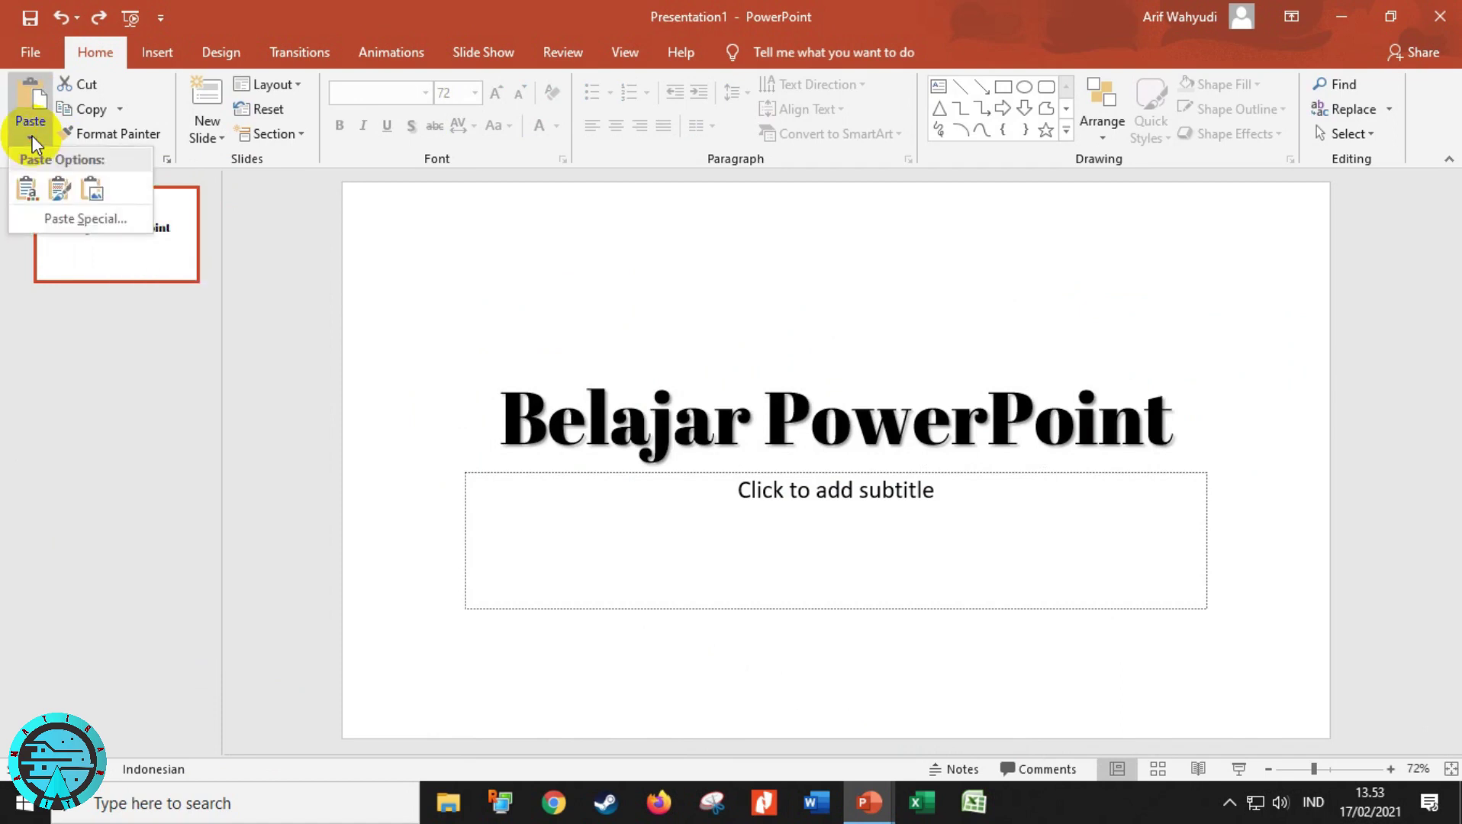
{"action": "left_click", "coordinate": [27, 187]}
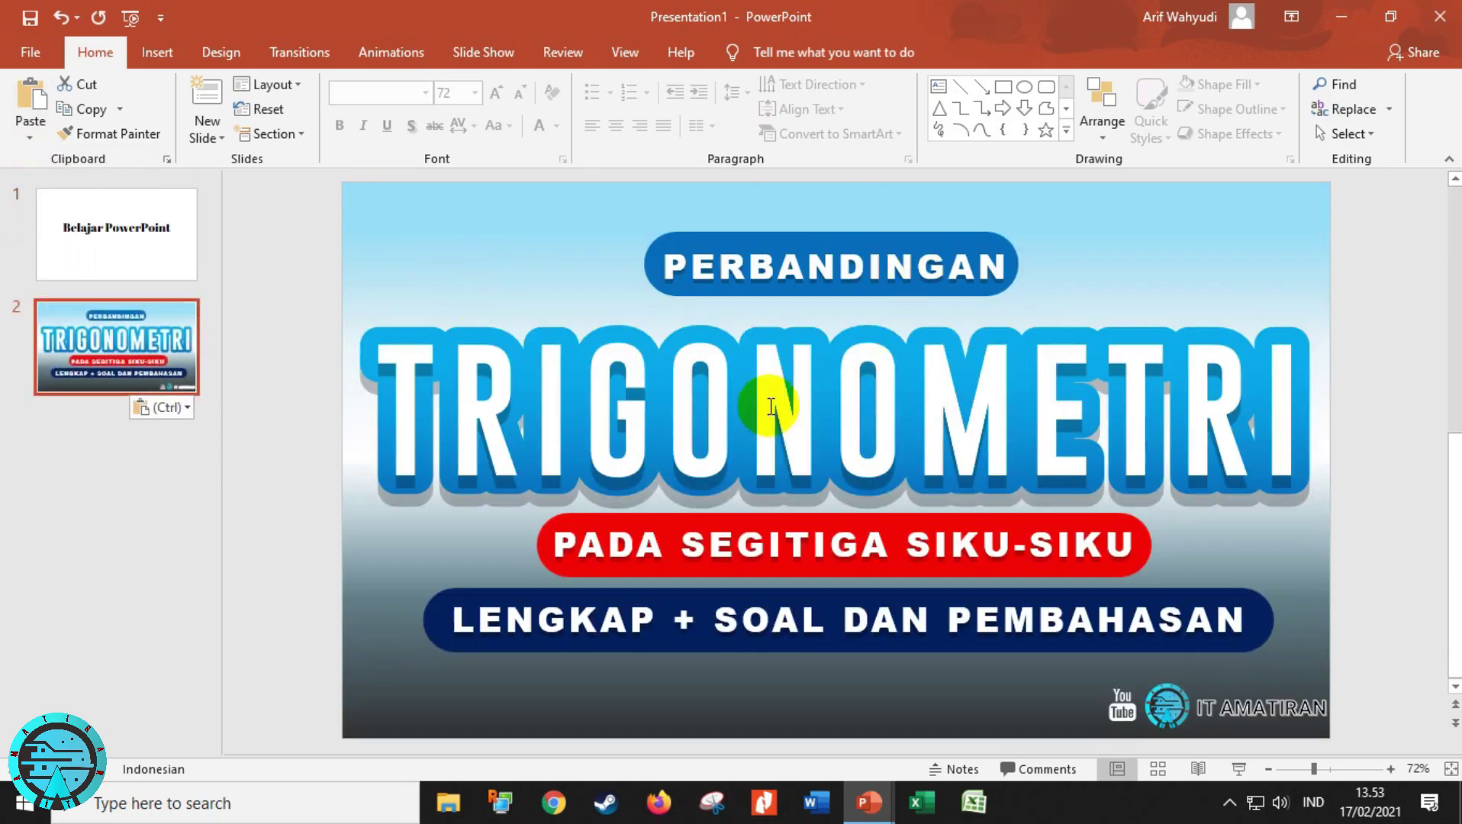
{"action": "left_click", "coordinate": [881, 518]}
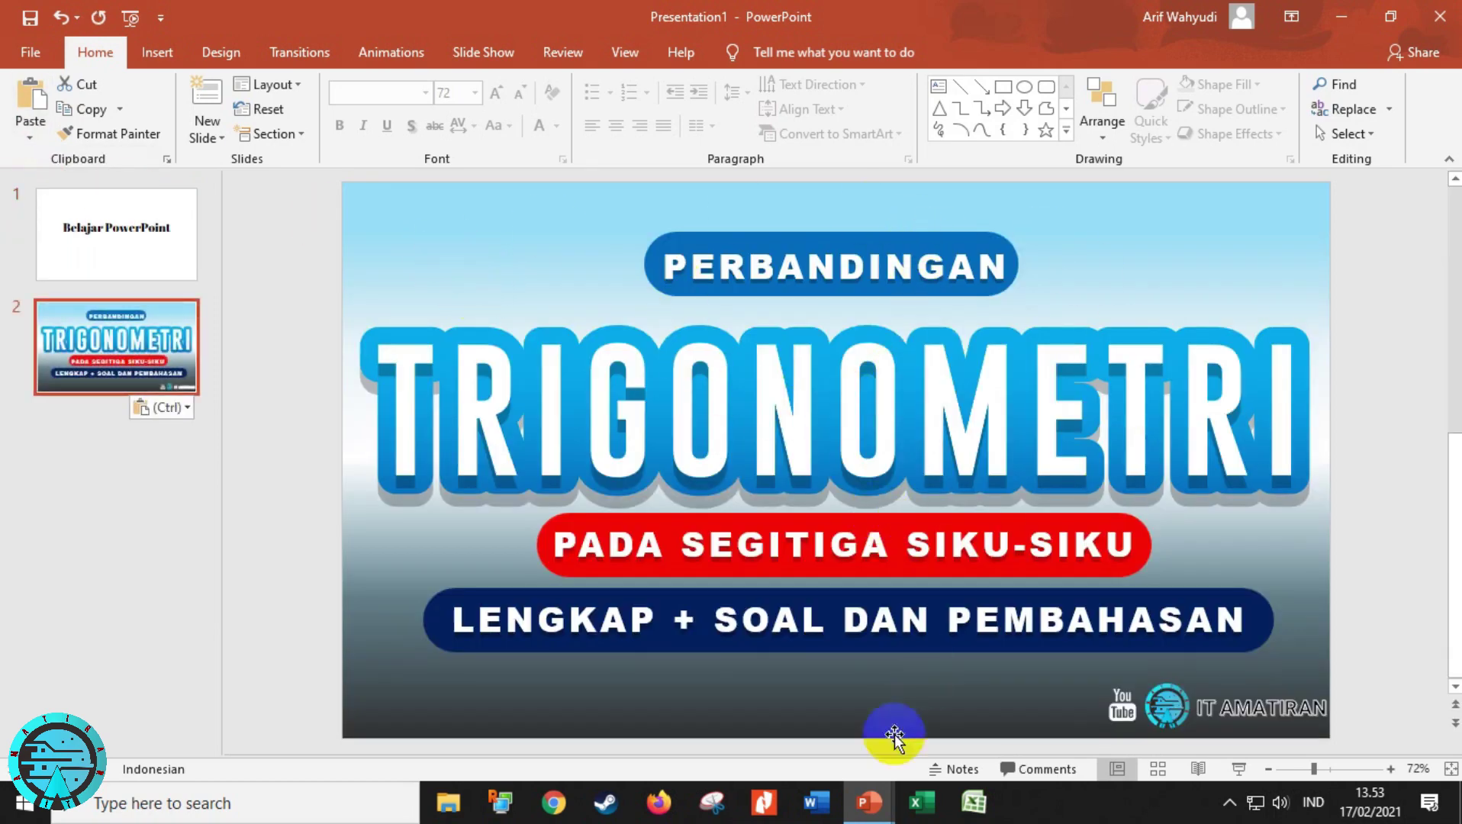
Step: Paste the TRIGONOMETRI slide again as slide 3, keeping its source formatting
{"action": "left_click", "coordinate": [992, 707]}
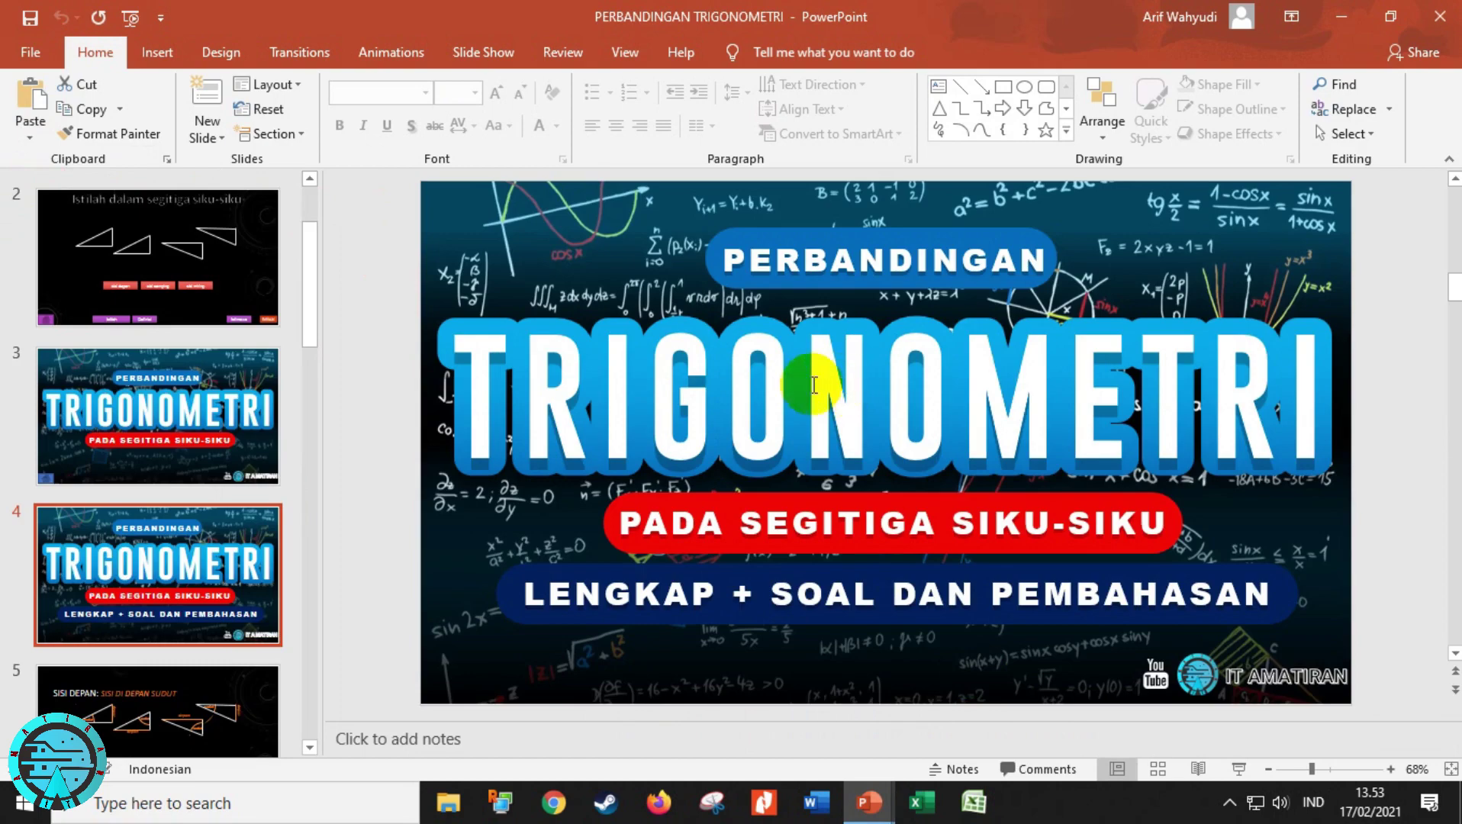
{"action": "mouse_move", "coordinate": [870, 803]}
{"action": "left_click", "coordinate": [793, 717]}
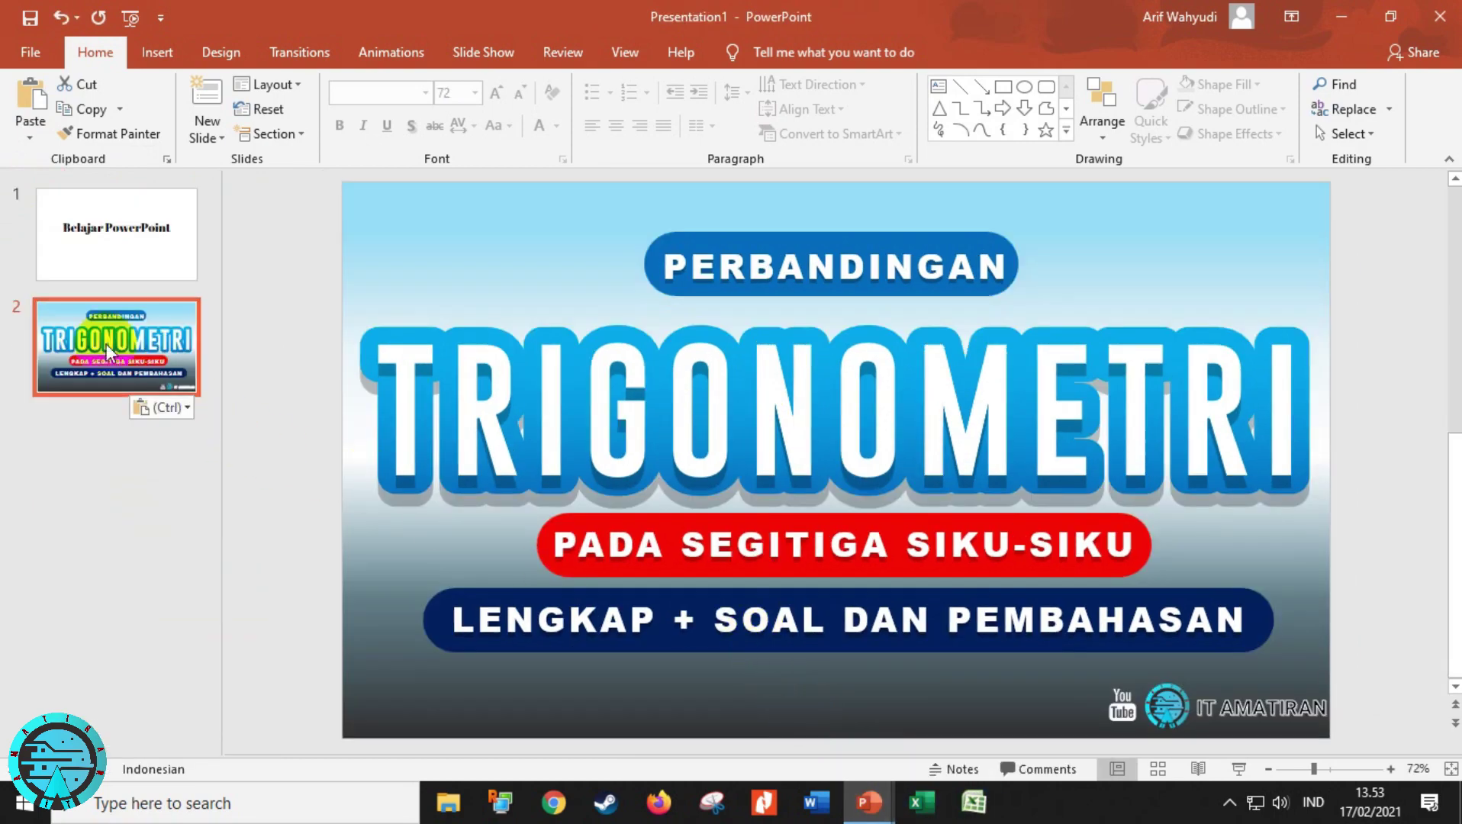
{"action": "left_click", "coordinate": [30, 136]}
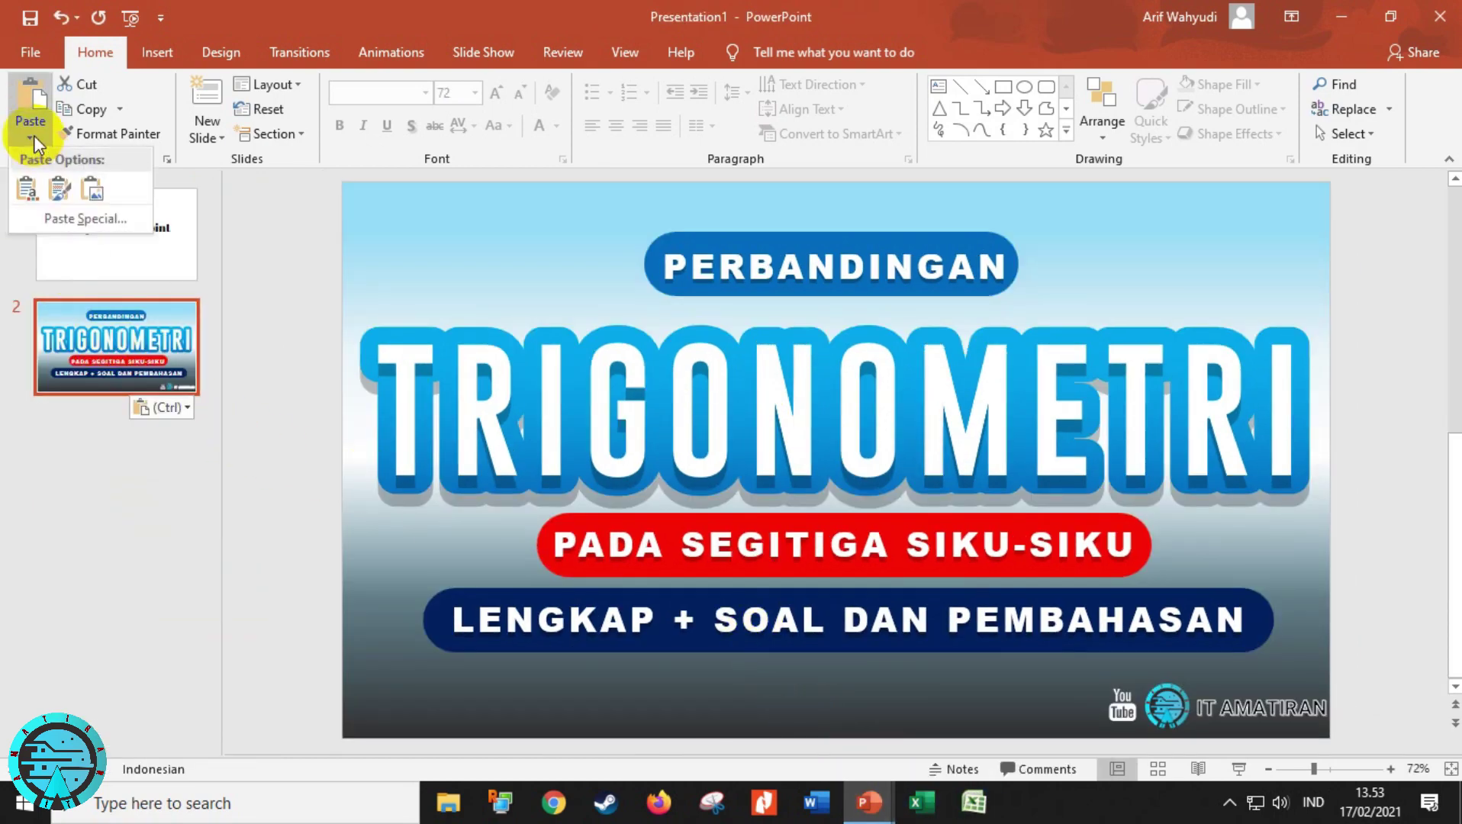
{"action": "left_click", "coordinate": [57, 191]}
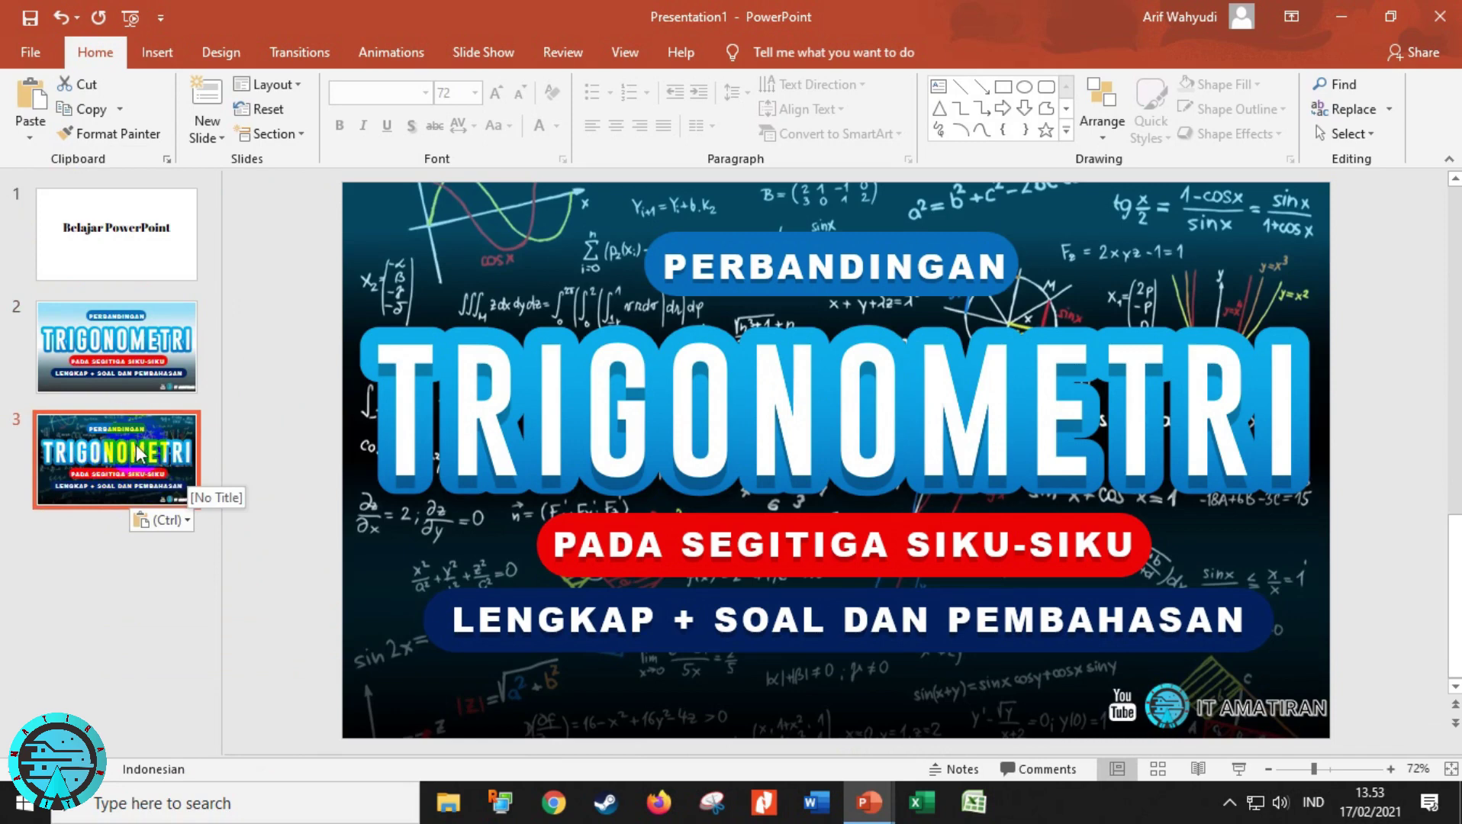
{"action": "left_click", "coordinate": [33, 135]}
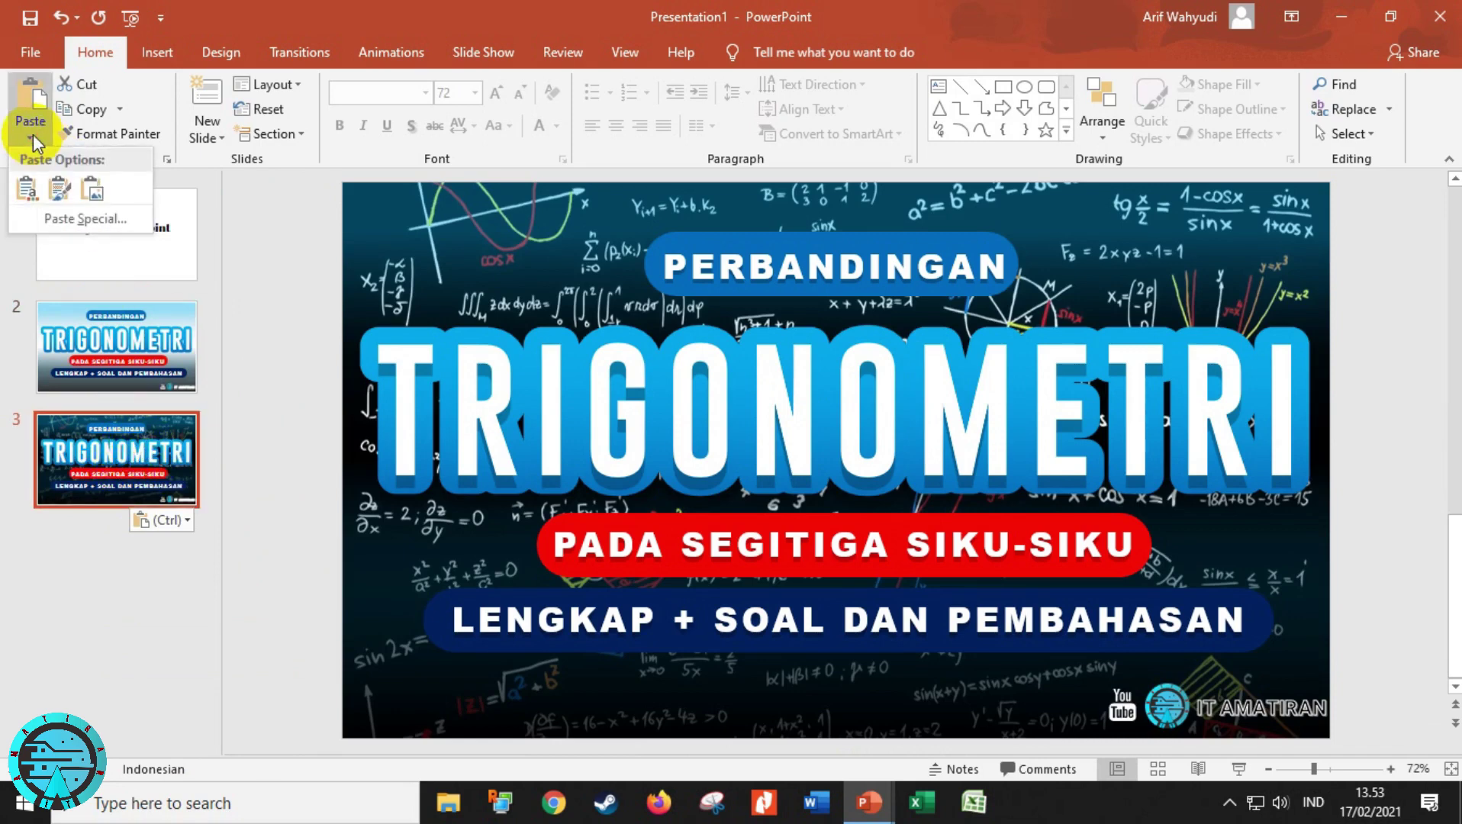
{"action": "left_click", "coordinate": [97, 189]}
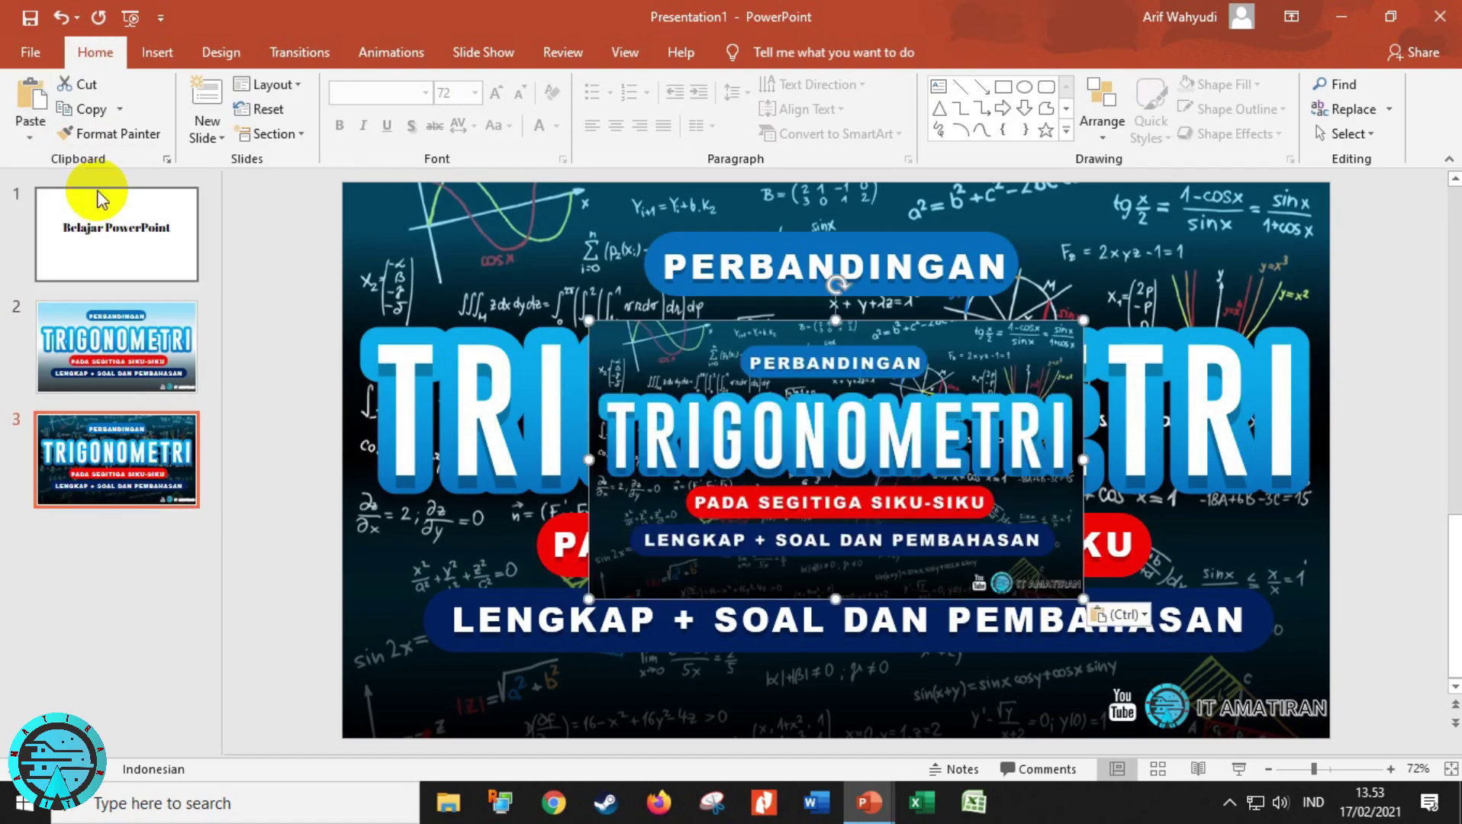
{"action": "left_click_drag", "start_coordinate": [716, 391], "coordinate": [527, 304]}
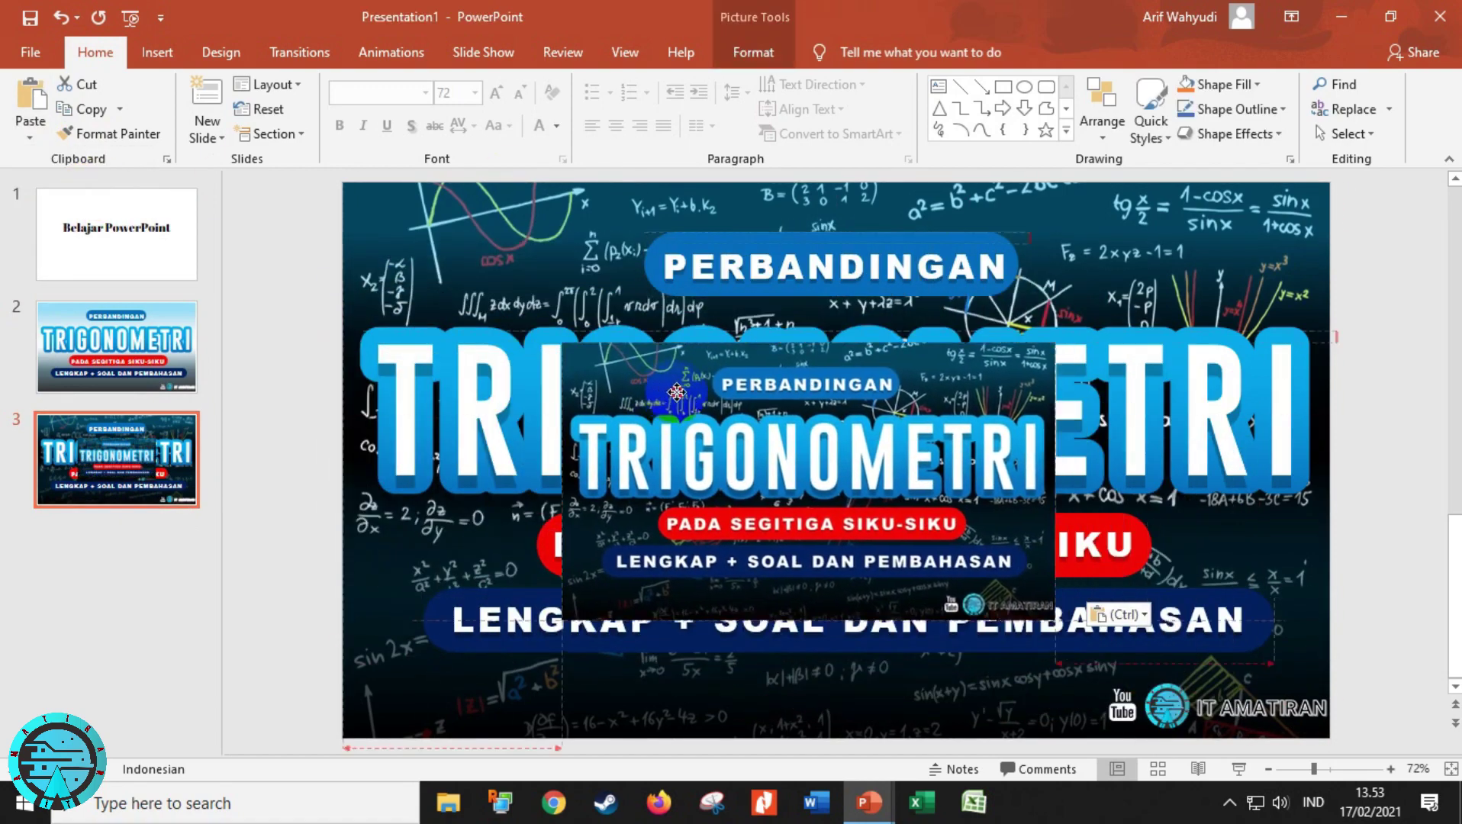
{"action": "left_click_drag", "start_coordinate": [527, 304], "coordinate": [654, 386]}
{"action": "right_click", "coordinate": [297, 243]}
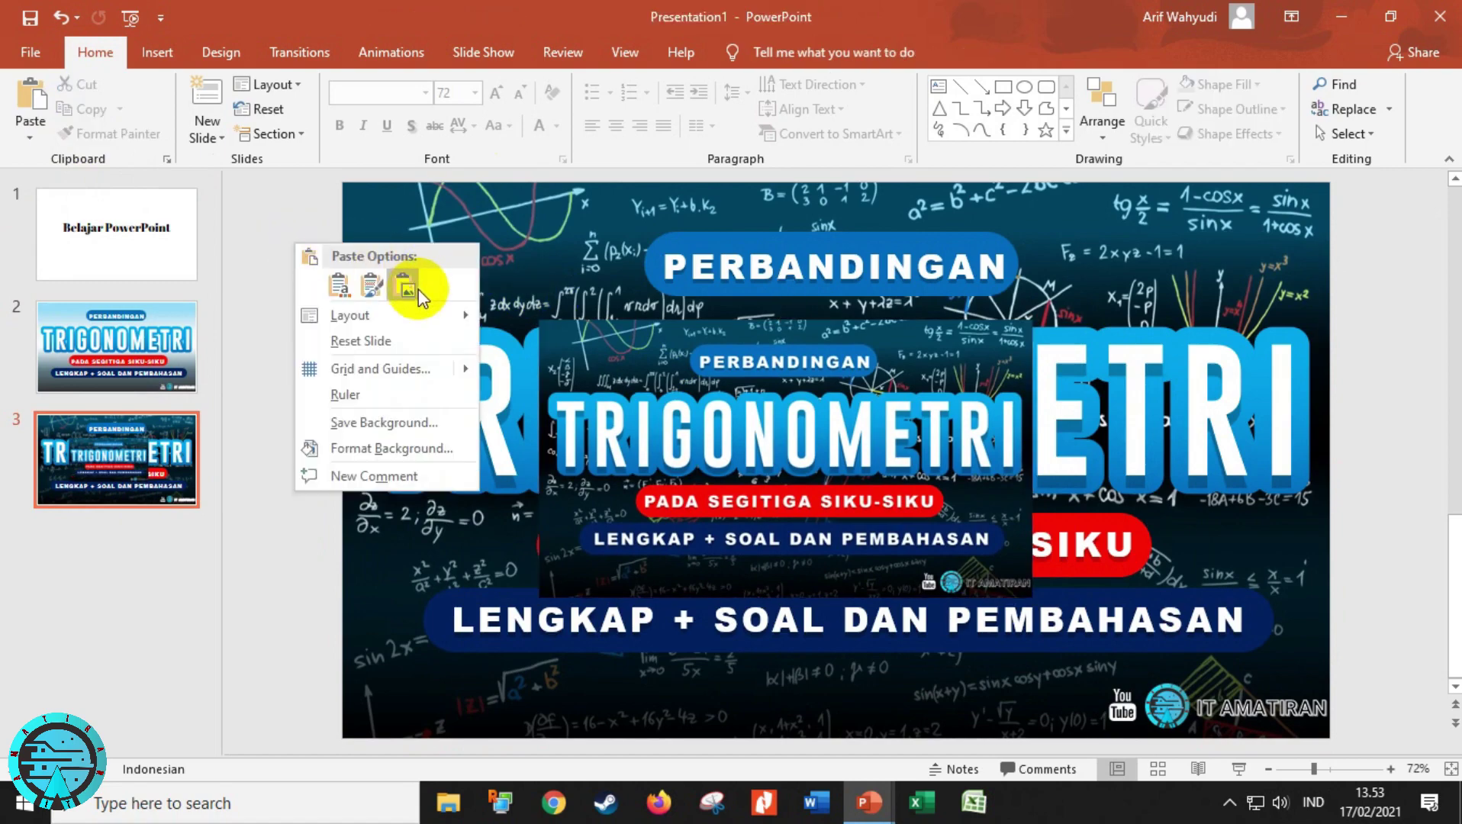
{"action": "left_click", "coordinate": [653, 336]}
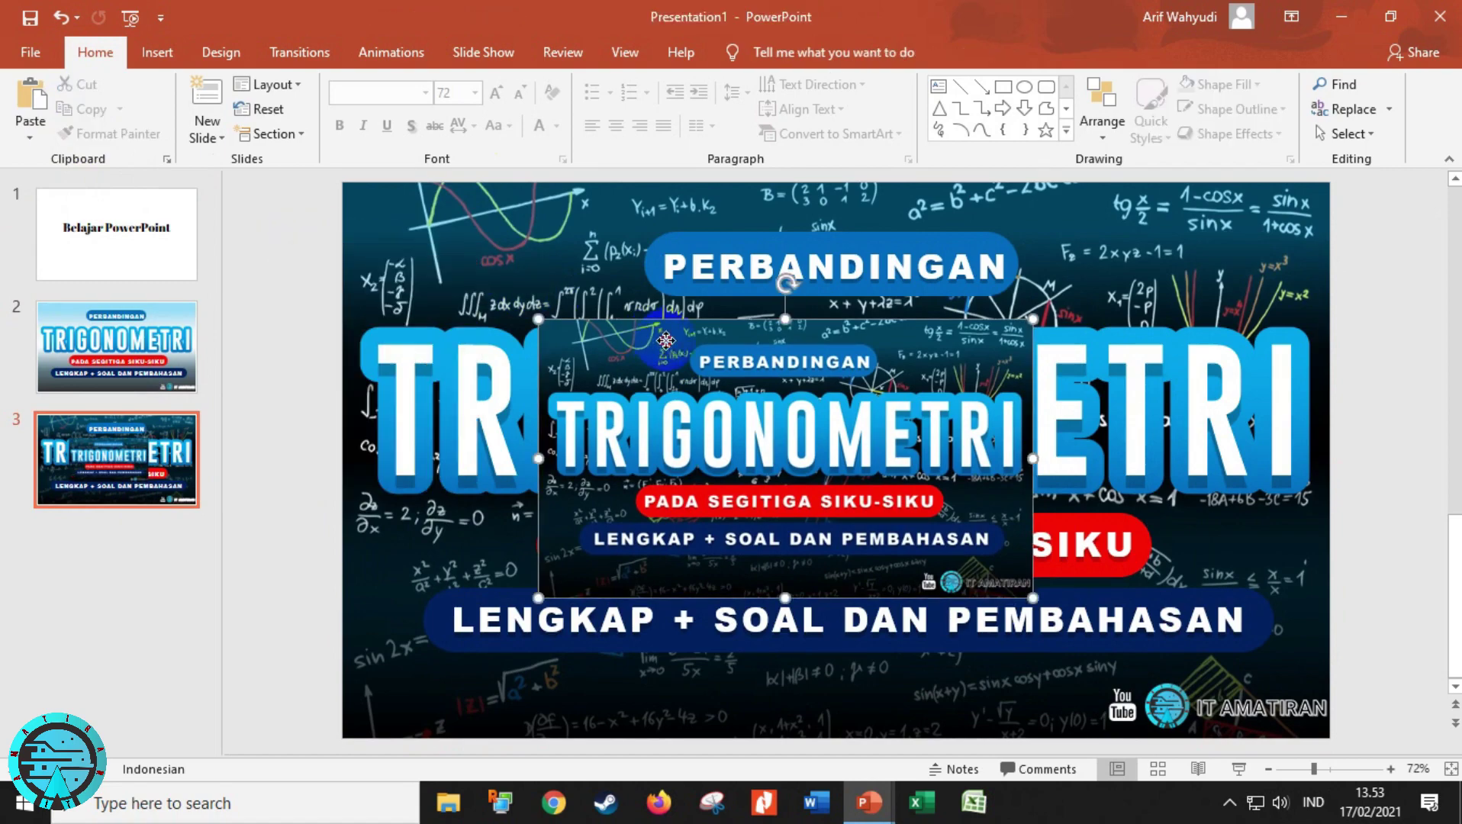
{"action": "key", "text": "ctrl+z"}
{"action": "left_click_drag", "start_coordinate": [897, 517], "coordinate": [1250, 716]}
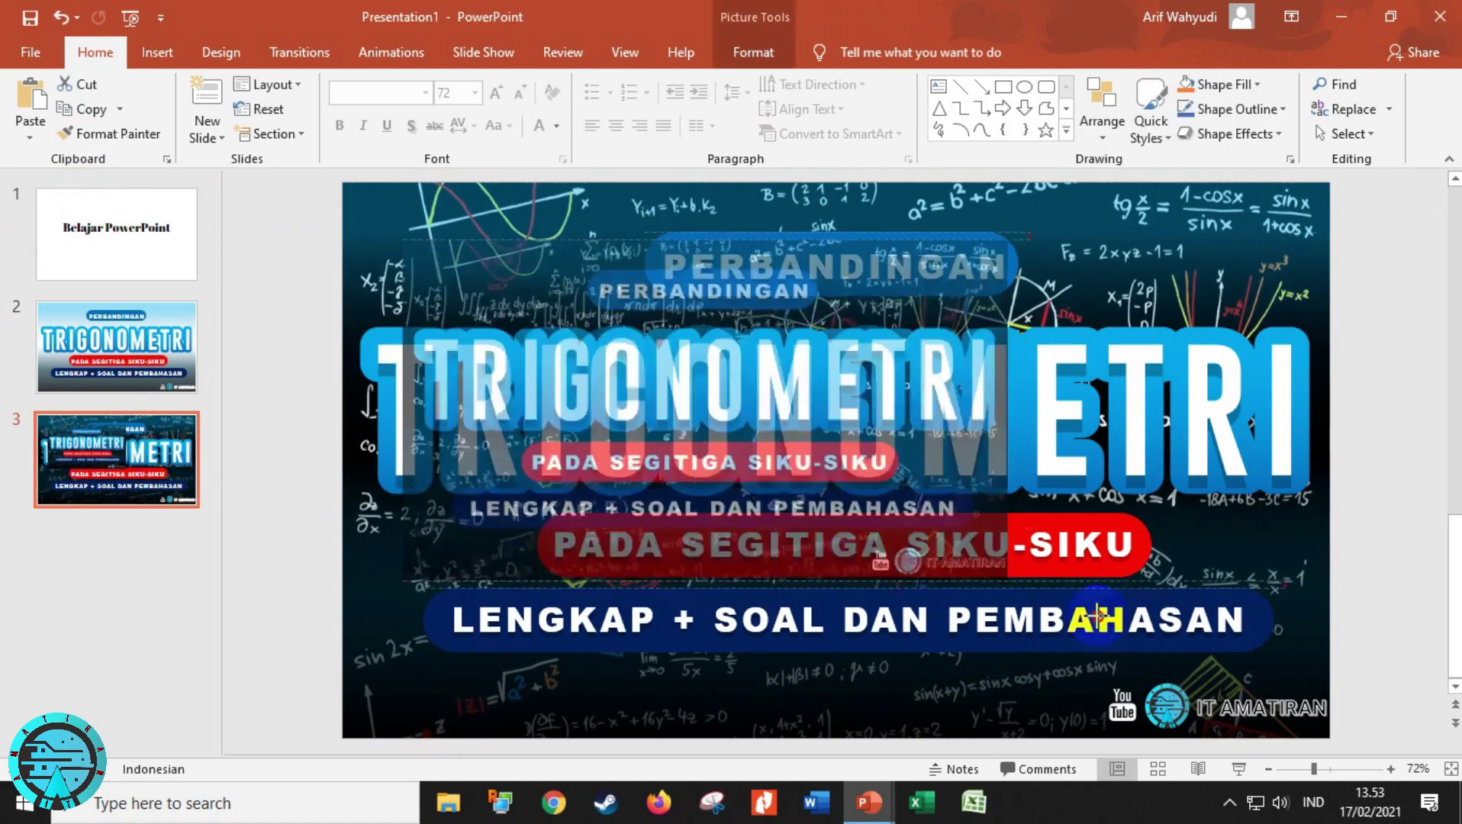
{"action": "left_click_drag", "start_coordinate": [876, 540], "coordinate": [881, 527]}
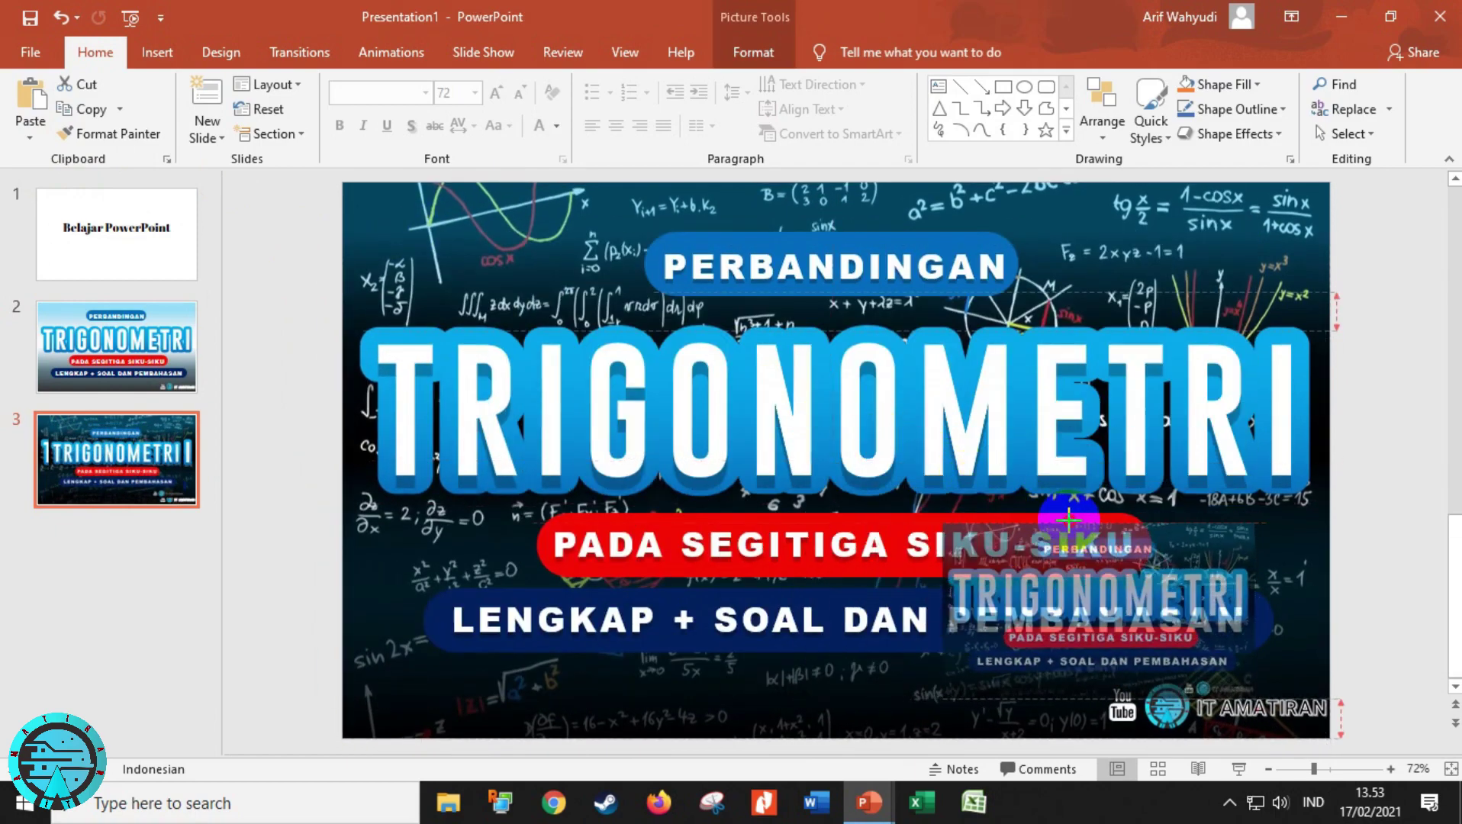
{"action": "left_click_drag", "start_coordinate": [446, 246], "coordinate": [937, 522]}
{"action": "left_click_drag", "start_coordinate": [1052, 567], "coordinate": [885, 451]}
{"action": "left_click", "coordinate": [394, 250]}
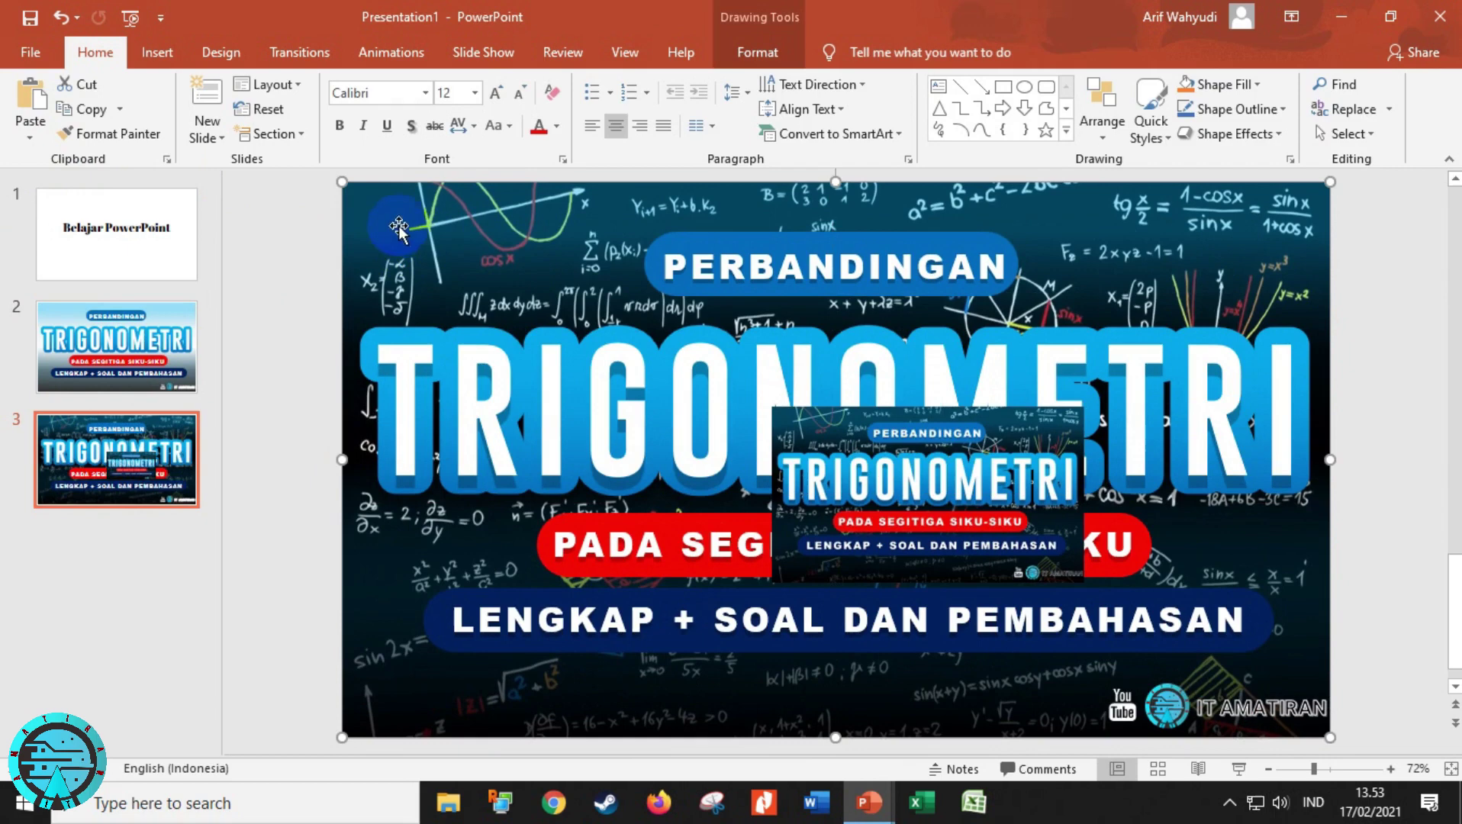
{"action": "left_click", "coordinate": [989, 502]}
{"action": "key", "text": "Delete"}
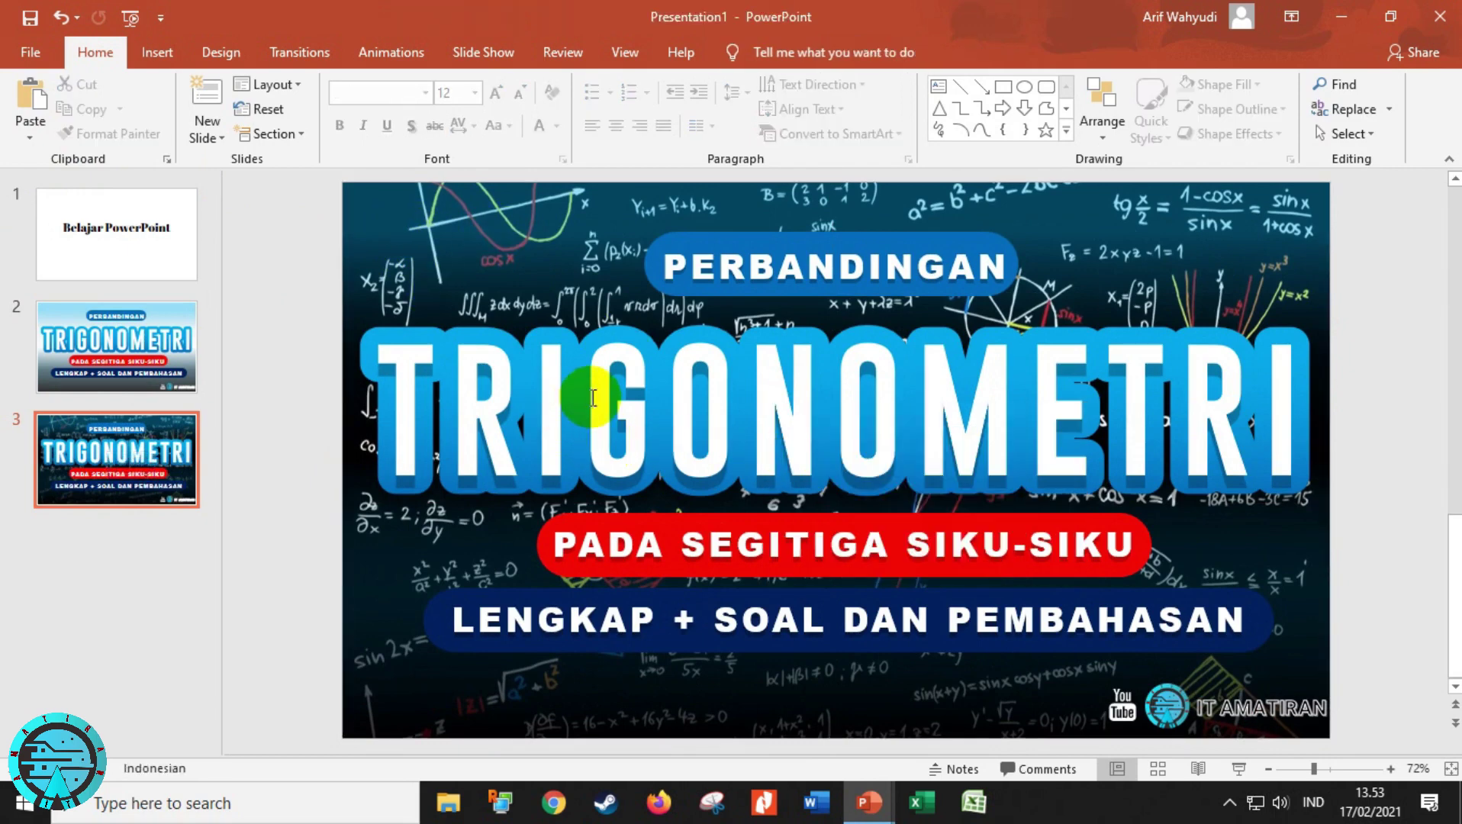
{"action": "left_click", "coordinate": [113, 252]}
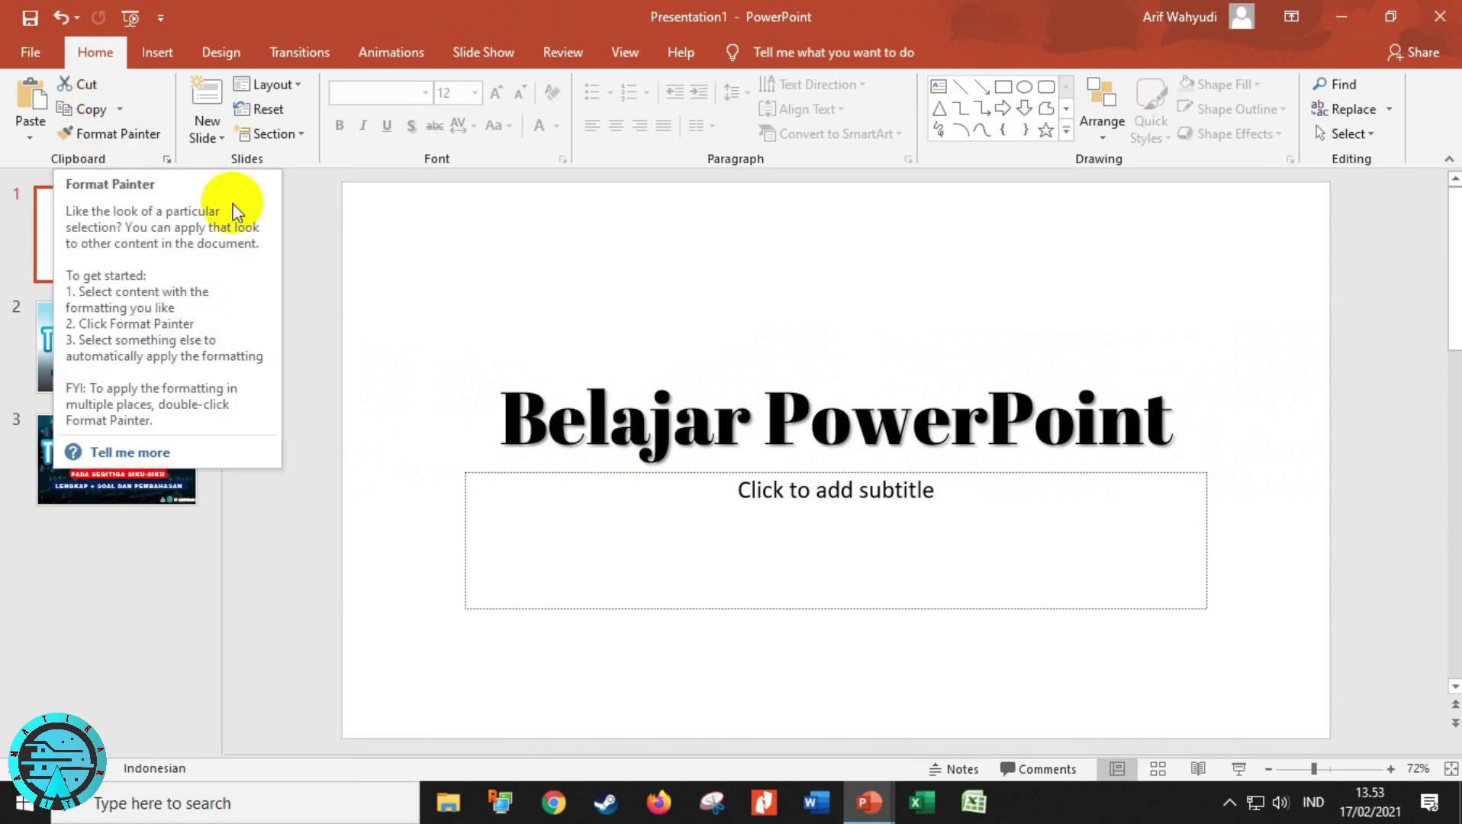
{"action": "left_click", "coordinate": [104, 446]}
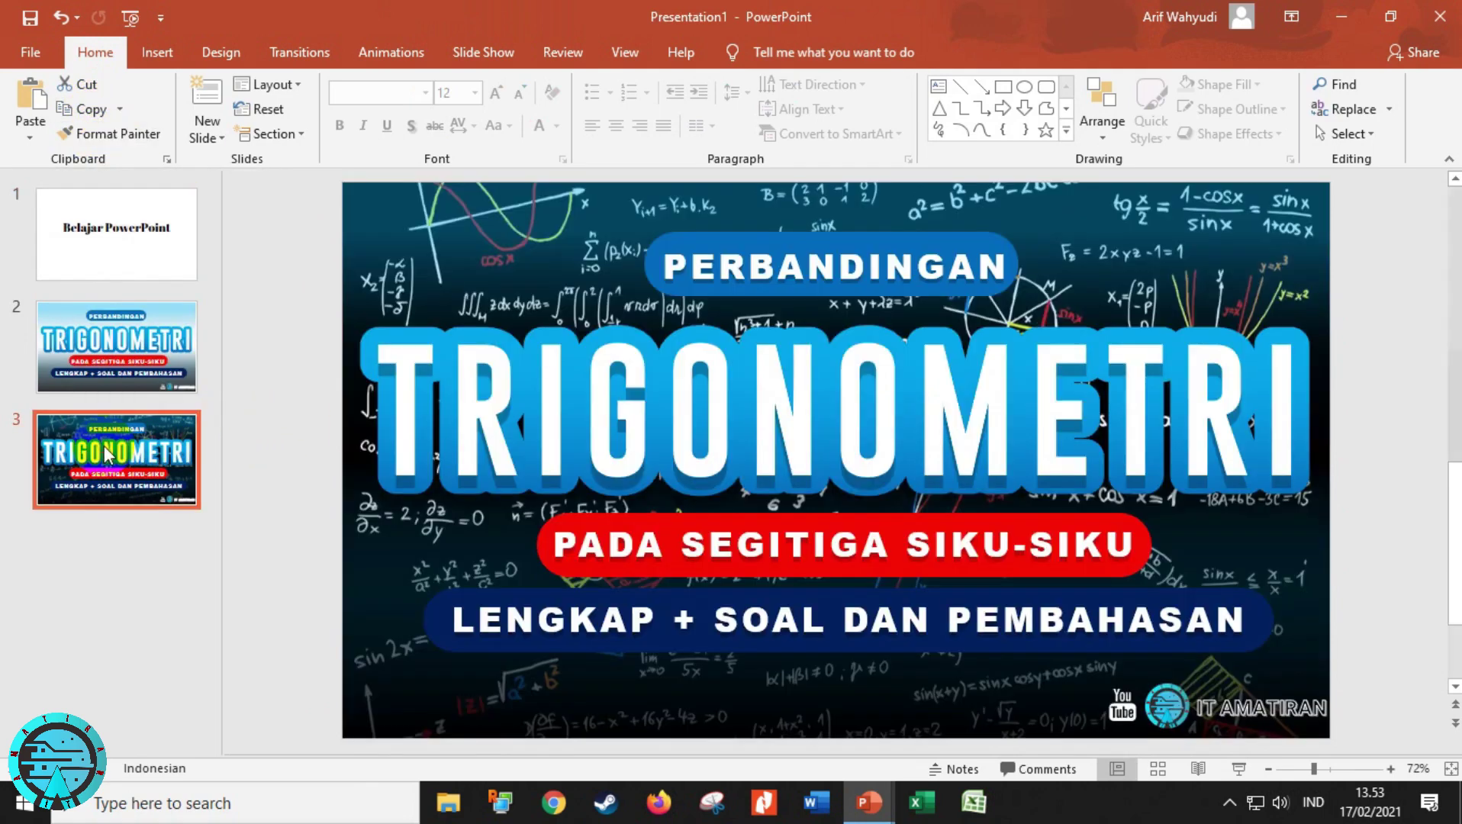
{"action": "left_click", "coordinate": [125, 239]}
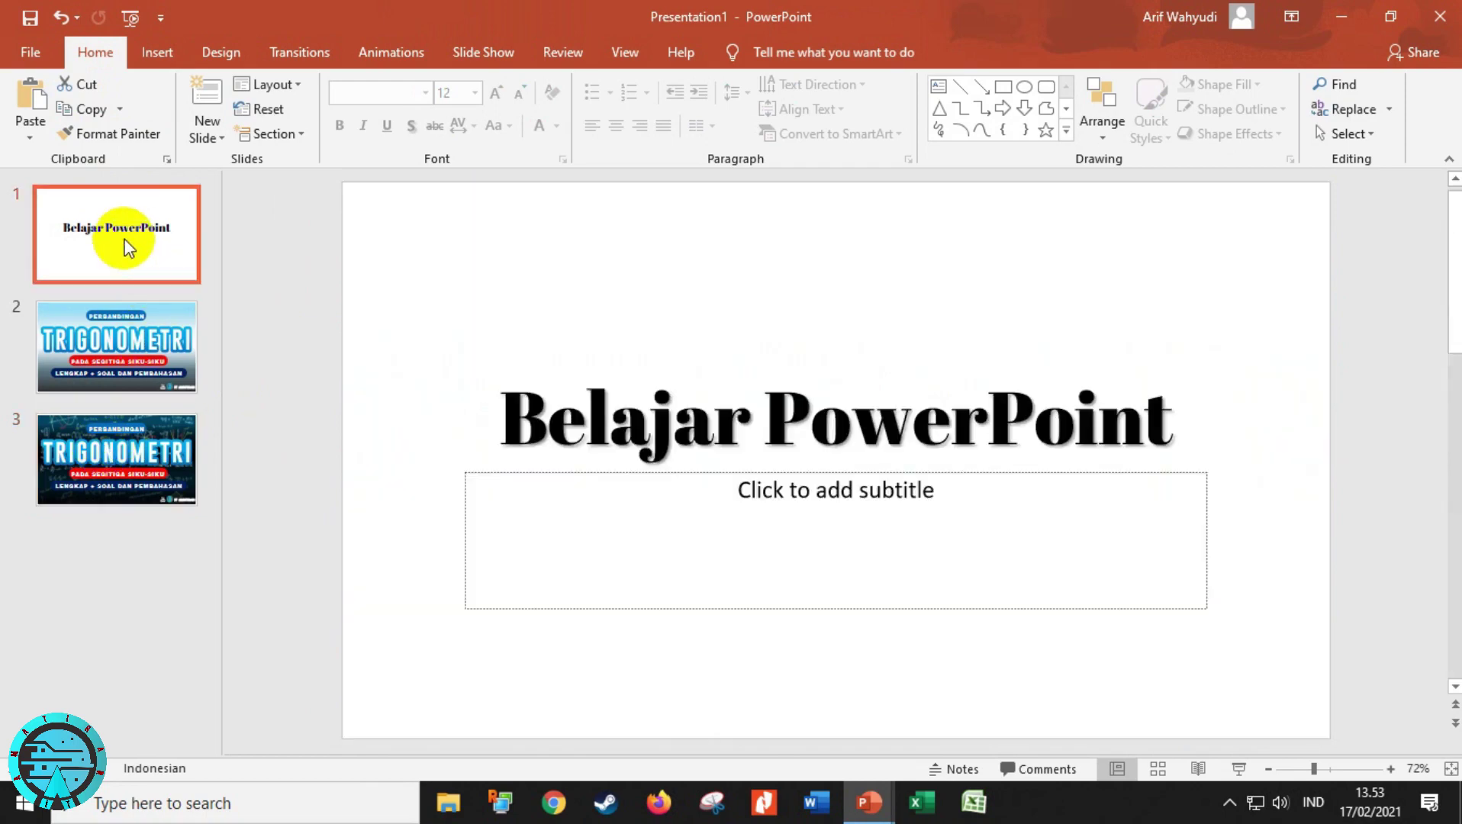
{"action": "left_click", "coordinate": [136, 449]}
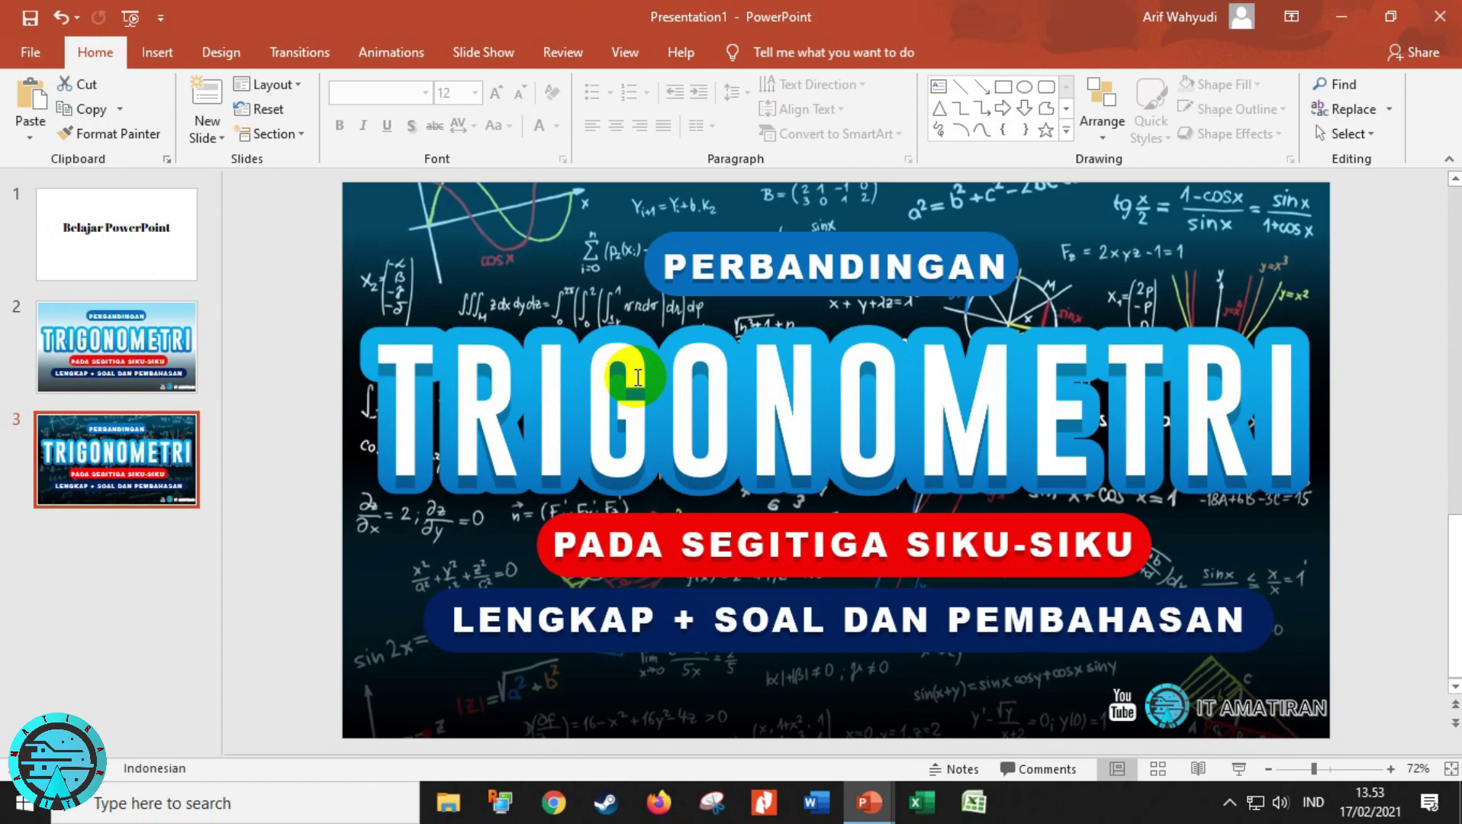
{"action": "left_click_drag", "start_coordinate": [669, 267], "coordinate": [1000, 259]}
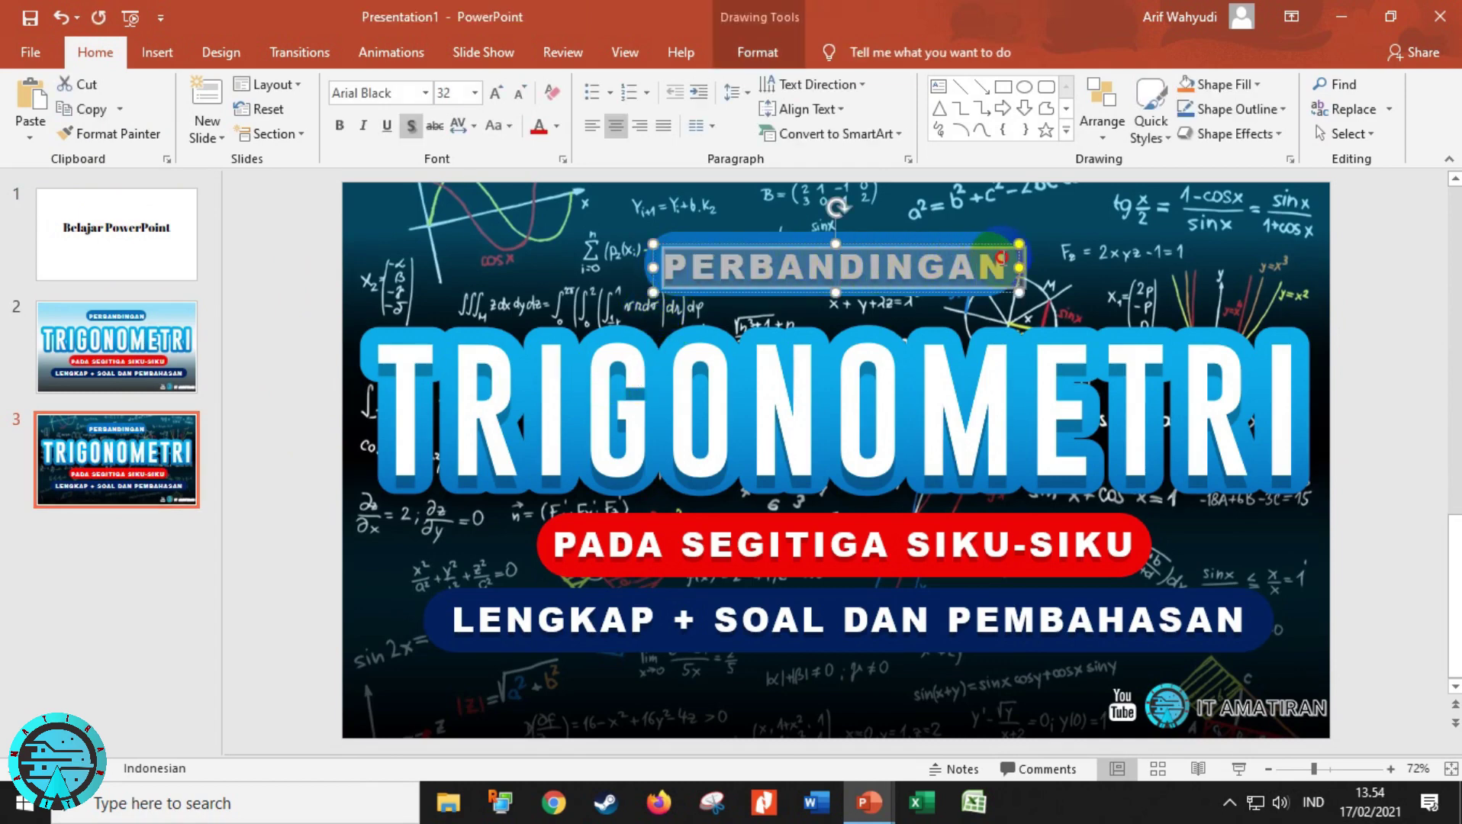
{"action": "left_click", "coordinate": [131, 248]}
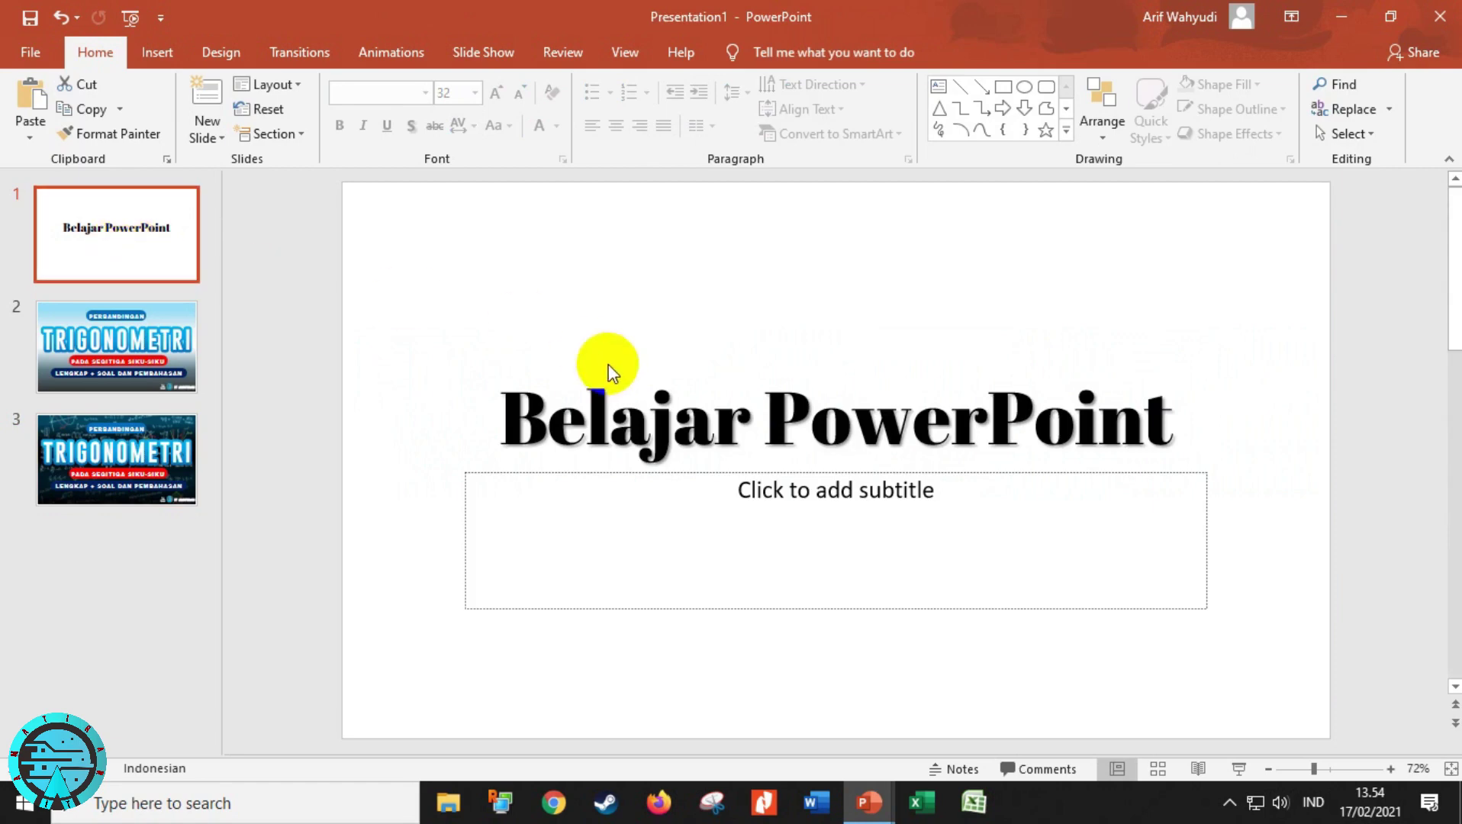
{"action": "left_click_drag", "start_coordinate": [498, 416], "coordinate": [1184, 420]}
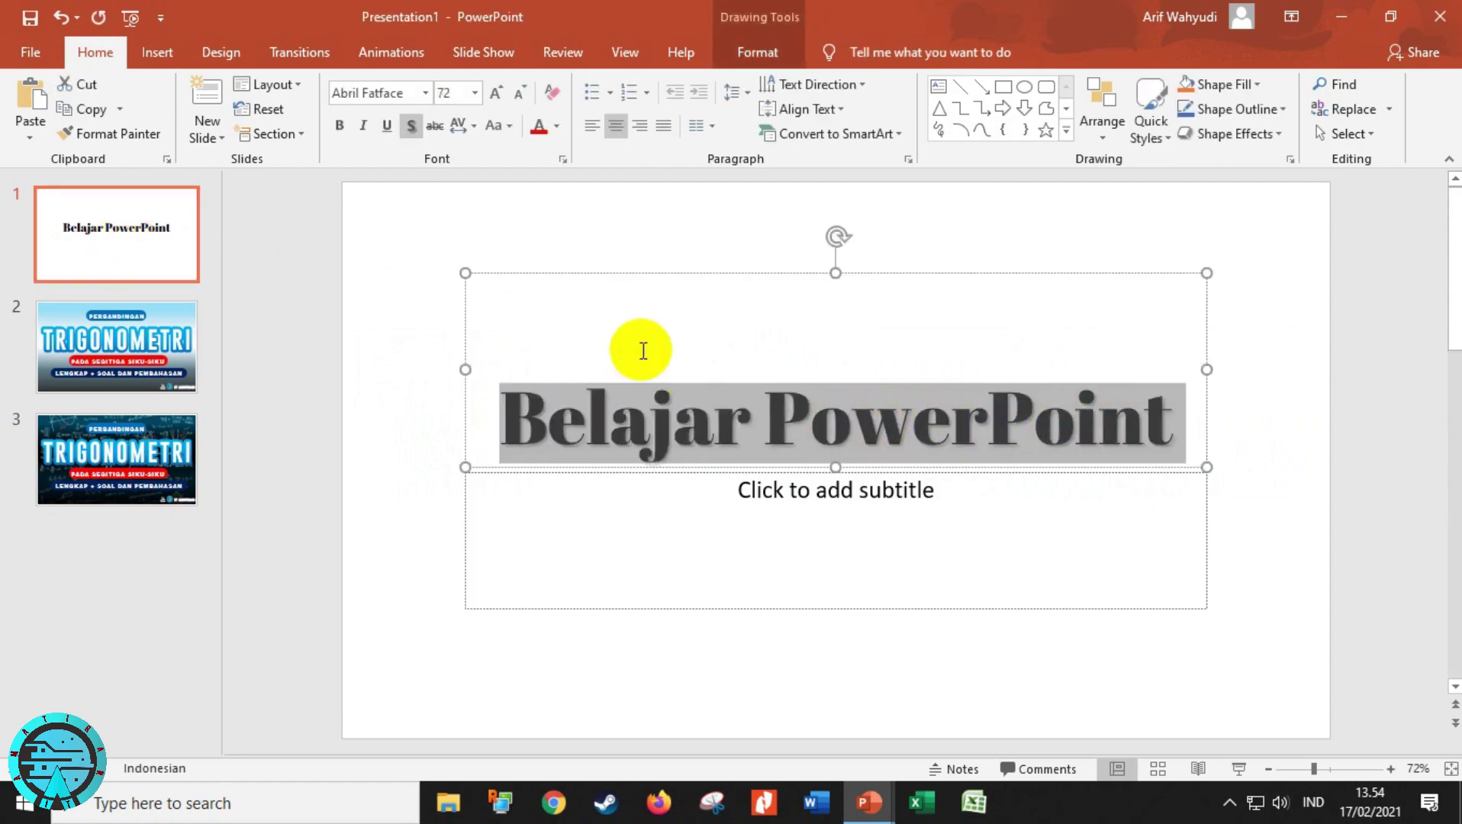
{"action": "left_click", "coordinate": [476, 219]}
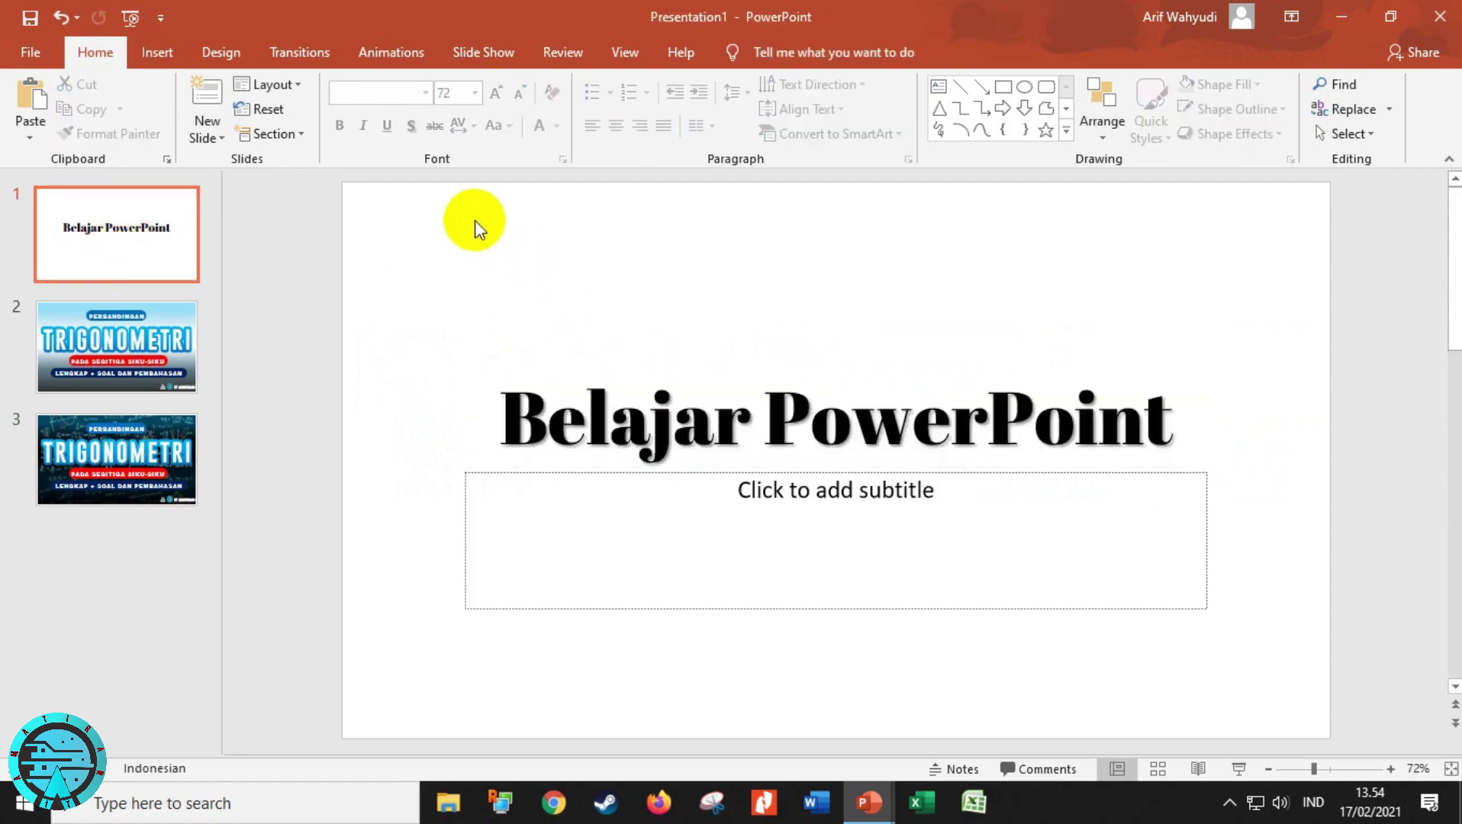
Step: Apply the dark teal theme with red accent to the Belajar PowerPoint title slide
{"action": "left_click", "coordinate": [211, 60]}
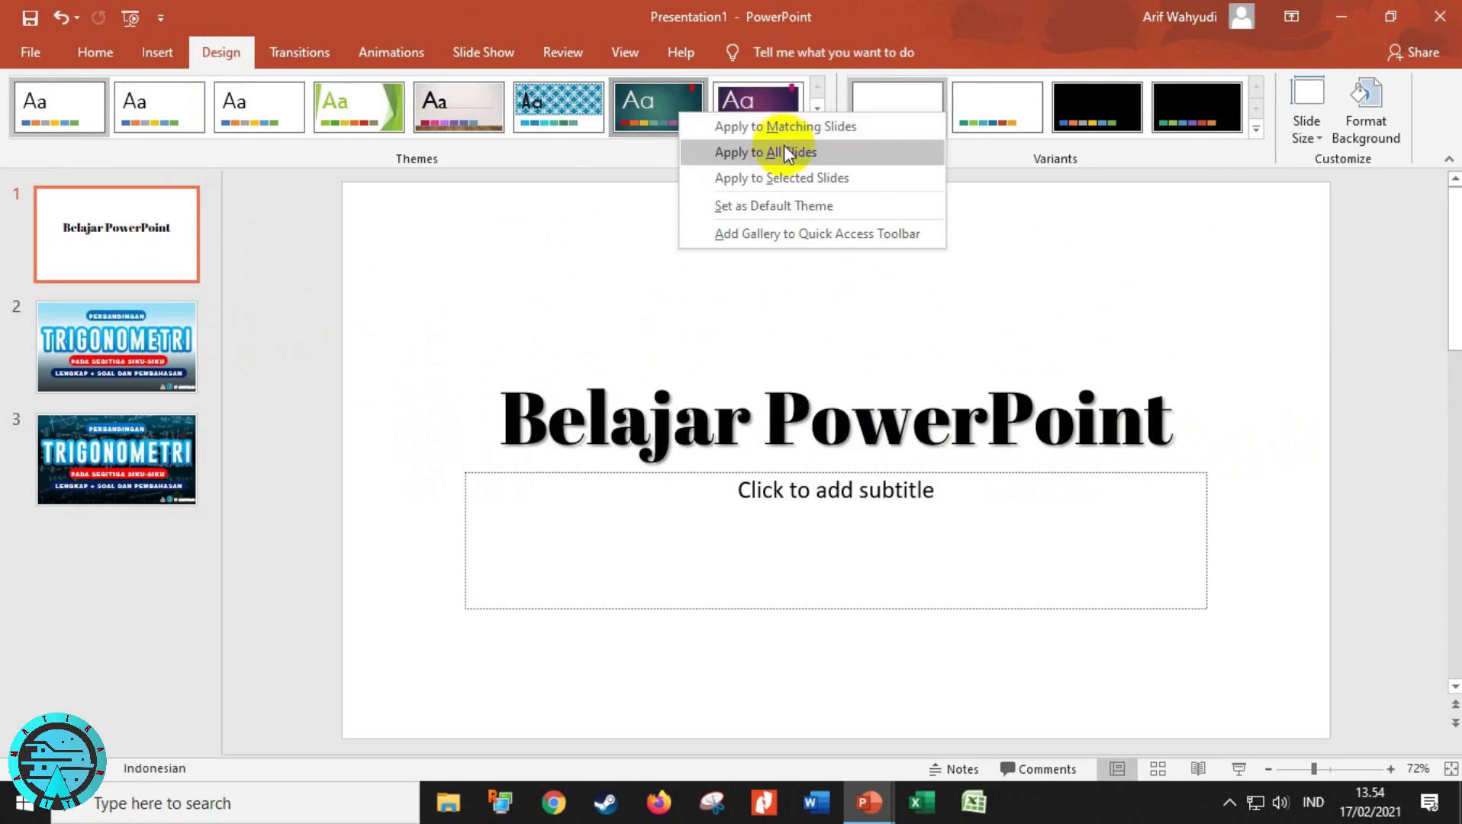
{"action": "left_click", "coordinate": [783, 152]}
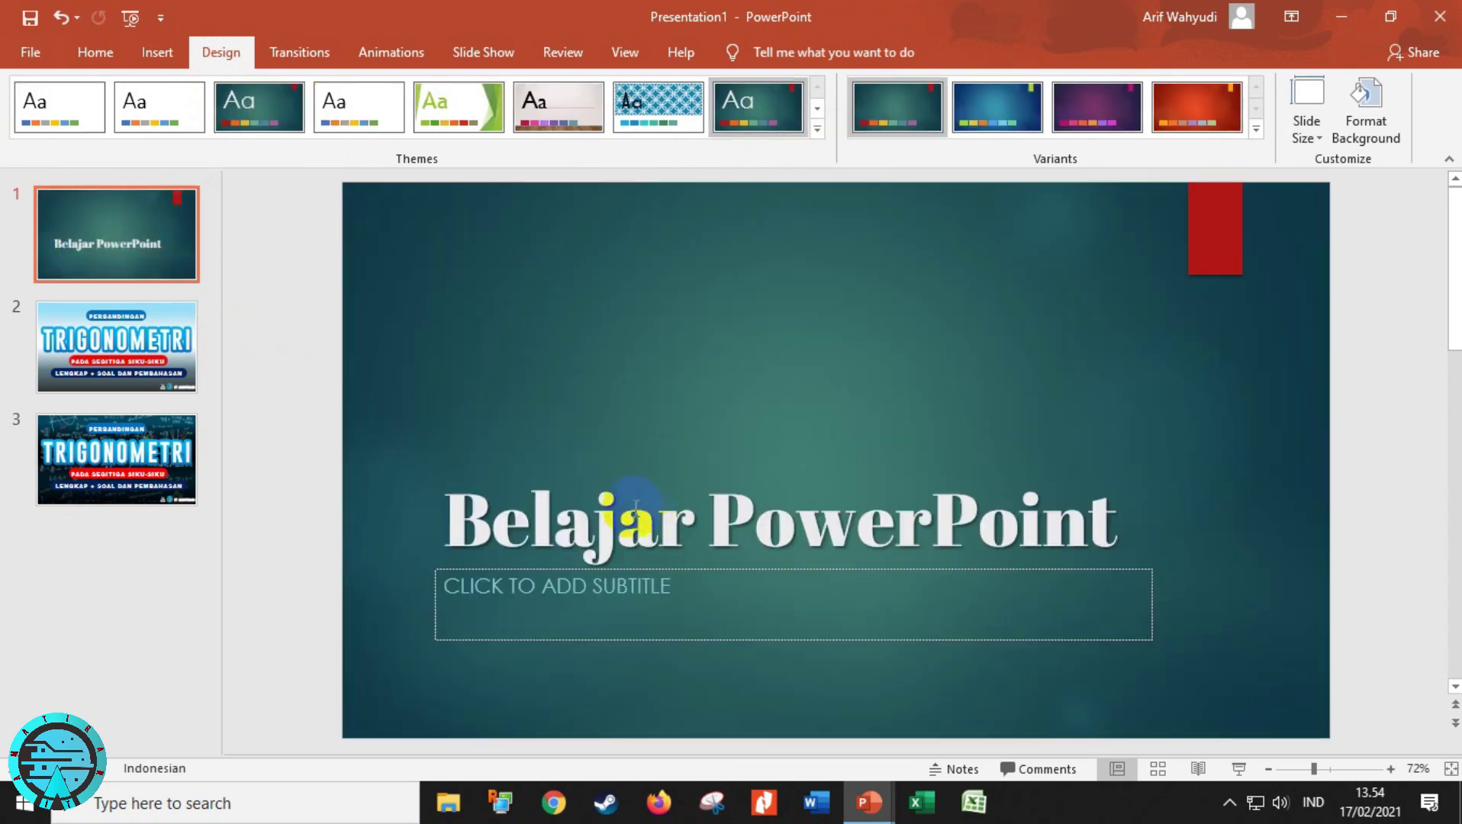
{"action": "left_click_drag", "start_coordinate": [445, 523], "coordinate": [954, 528]}
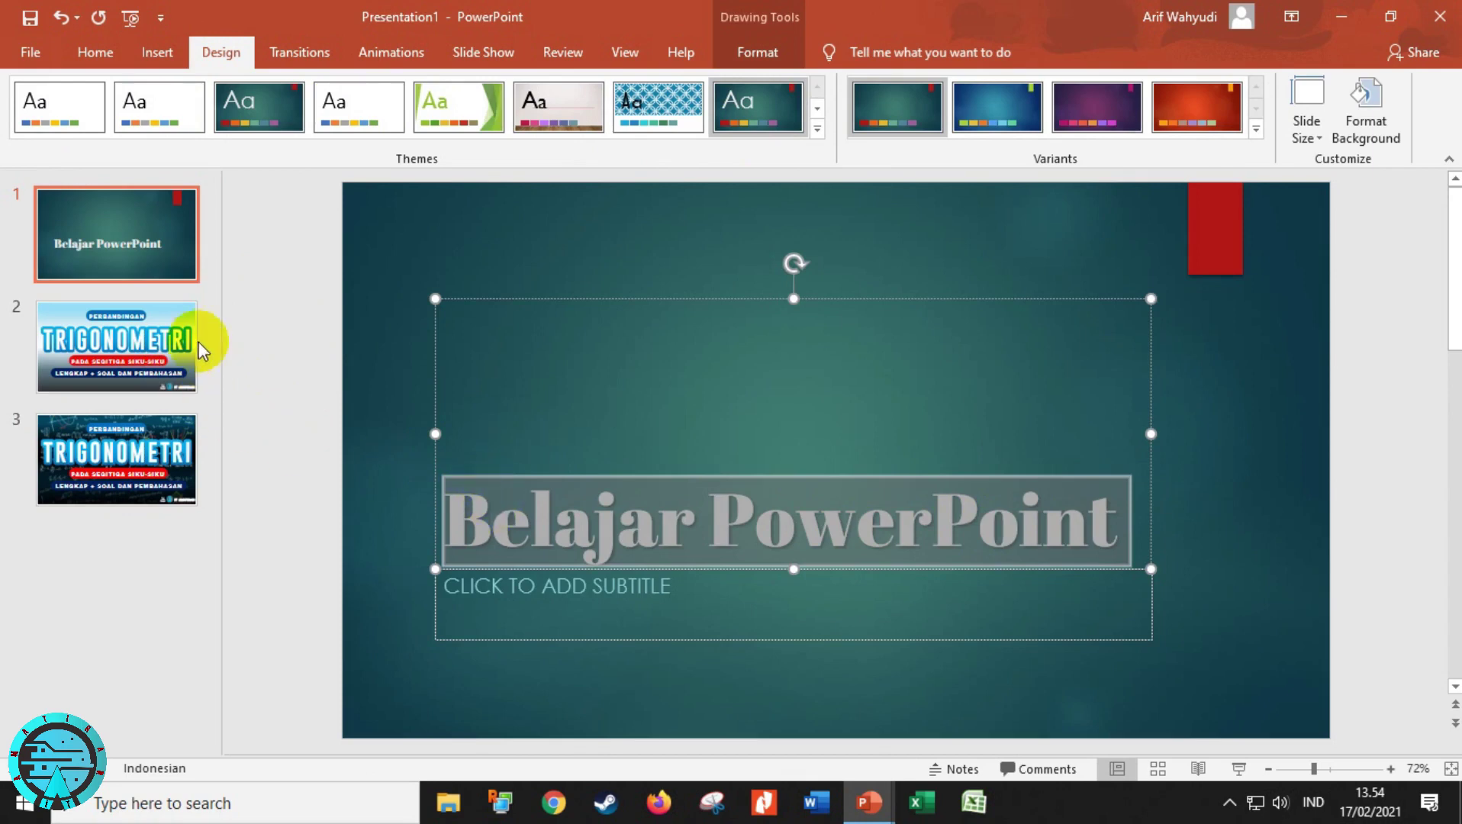
{"action": "left_click", "coordinate": [29, 52]}
{"action": "left_click", "coordinate": [58, 54]}
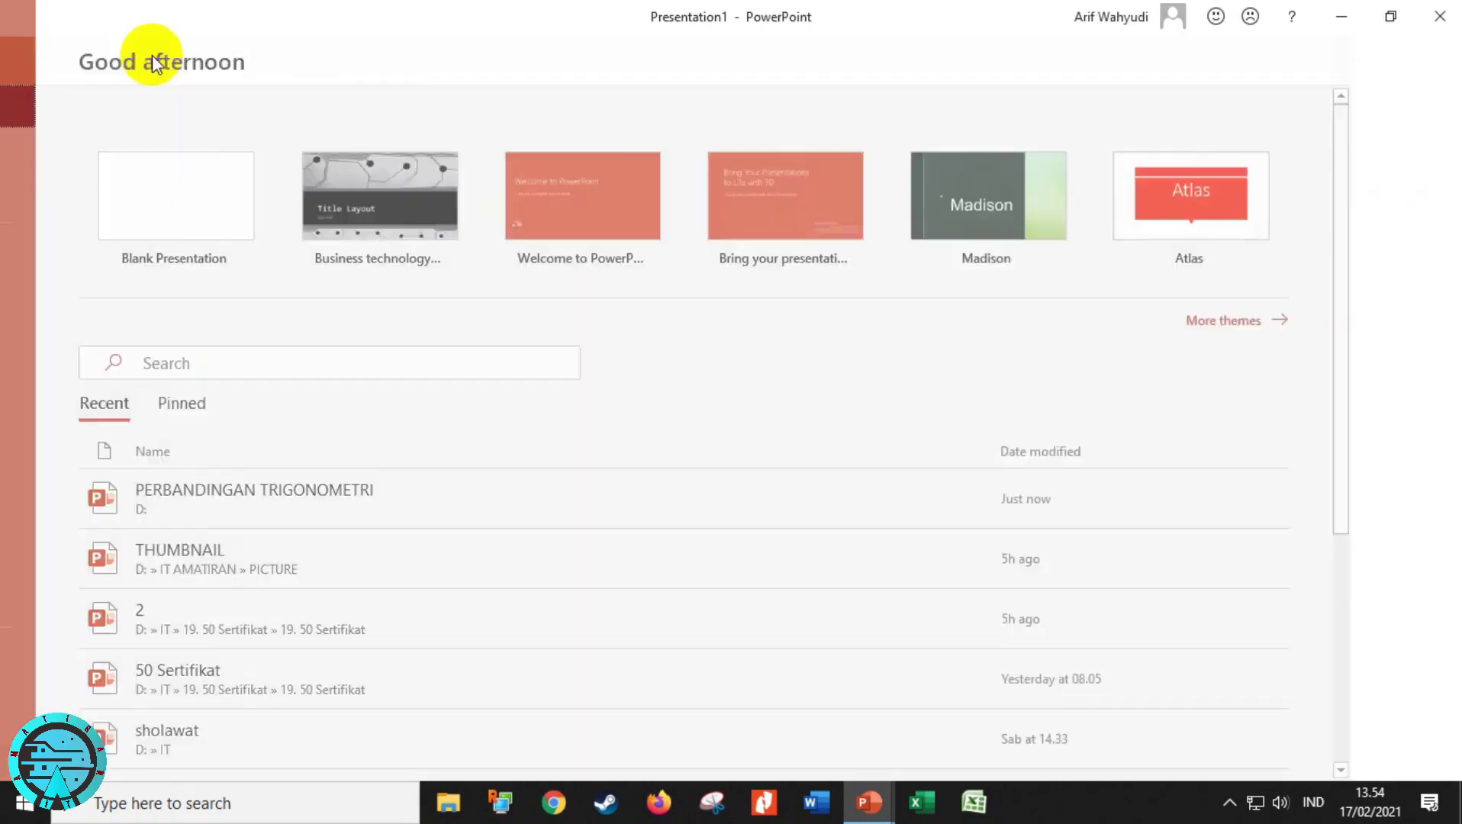
{"action": "left_click", "coordinate": [136, 365]}
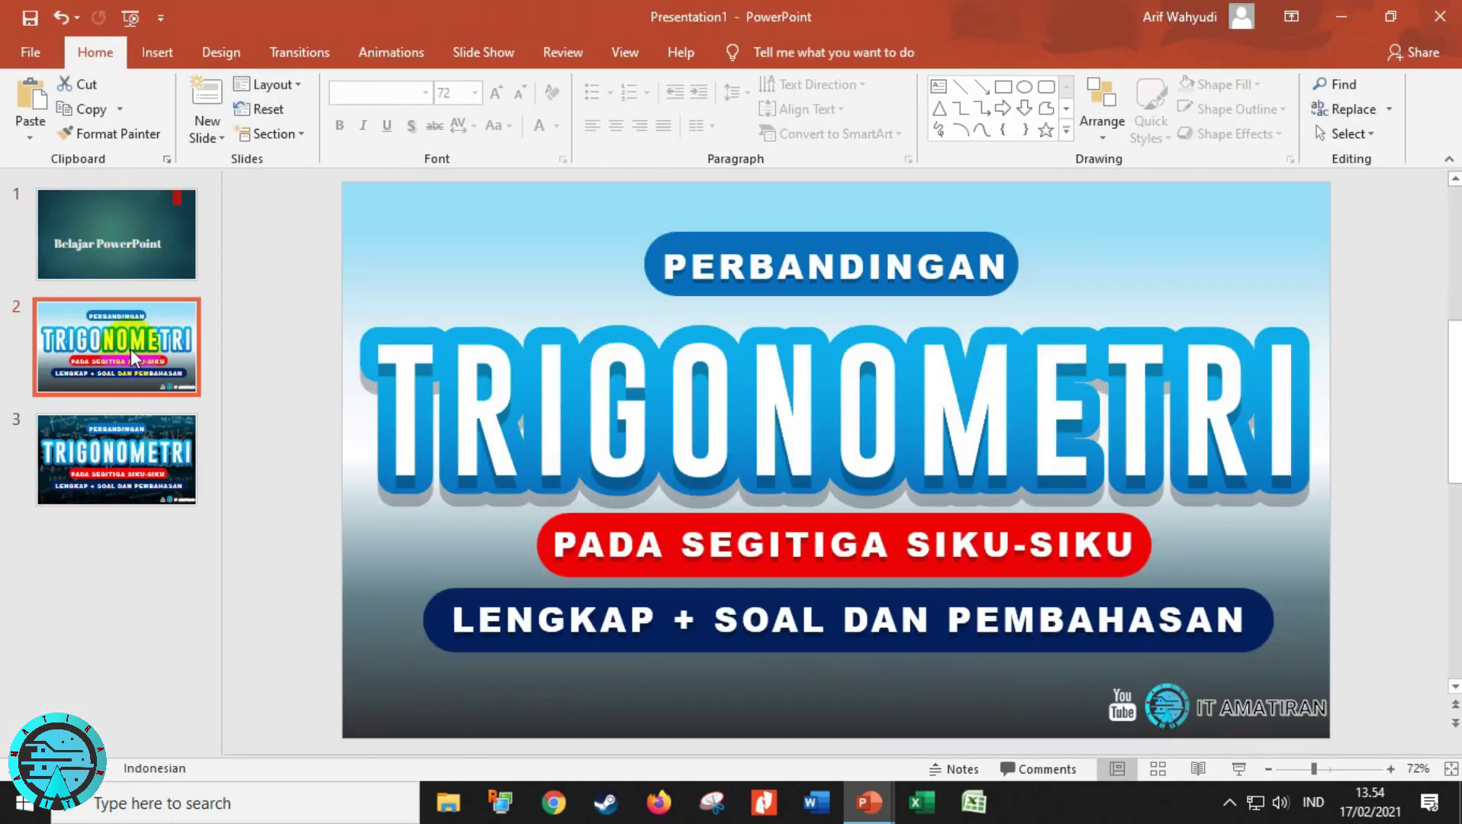
{"action": "left_click", "coordinate": [397, 391]}
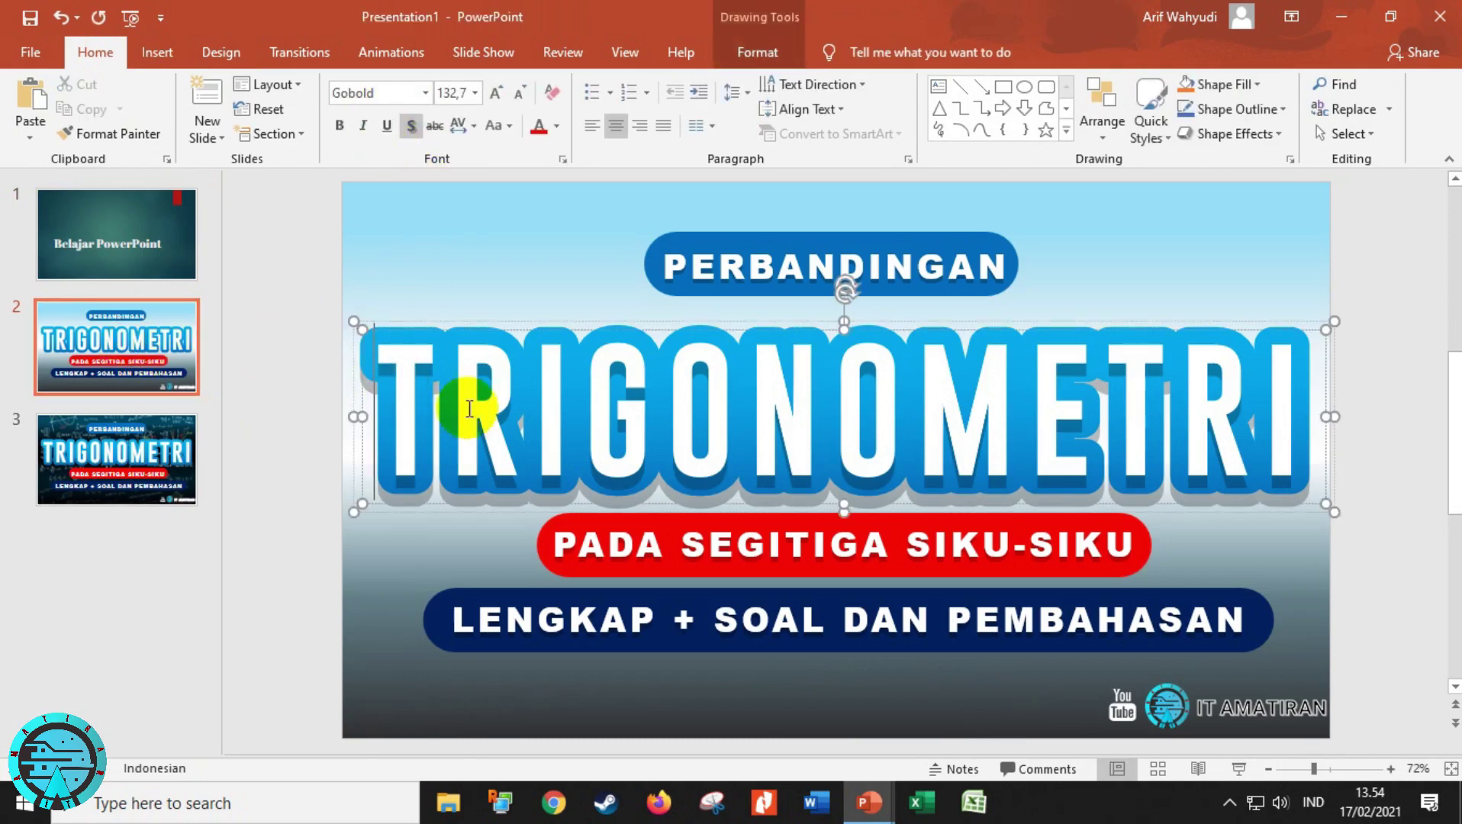
{"action": "left_click_drag", "start_coordinate": [368, 393], "coordinate": [455, 388]}
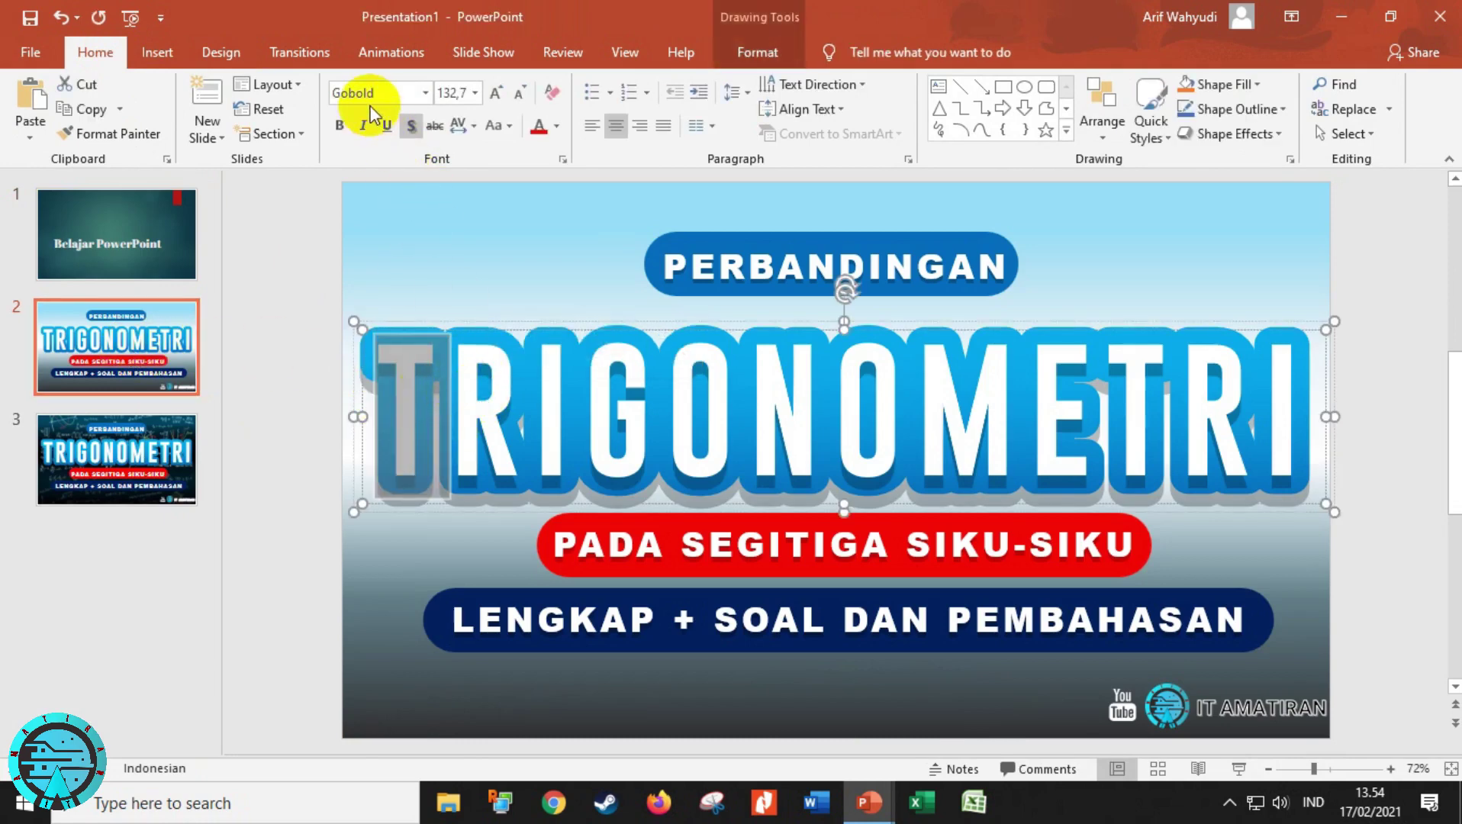
{"action": "left_click", "coordinate": [704, 267]}
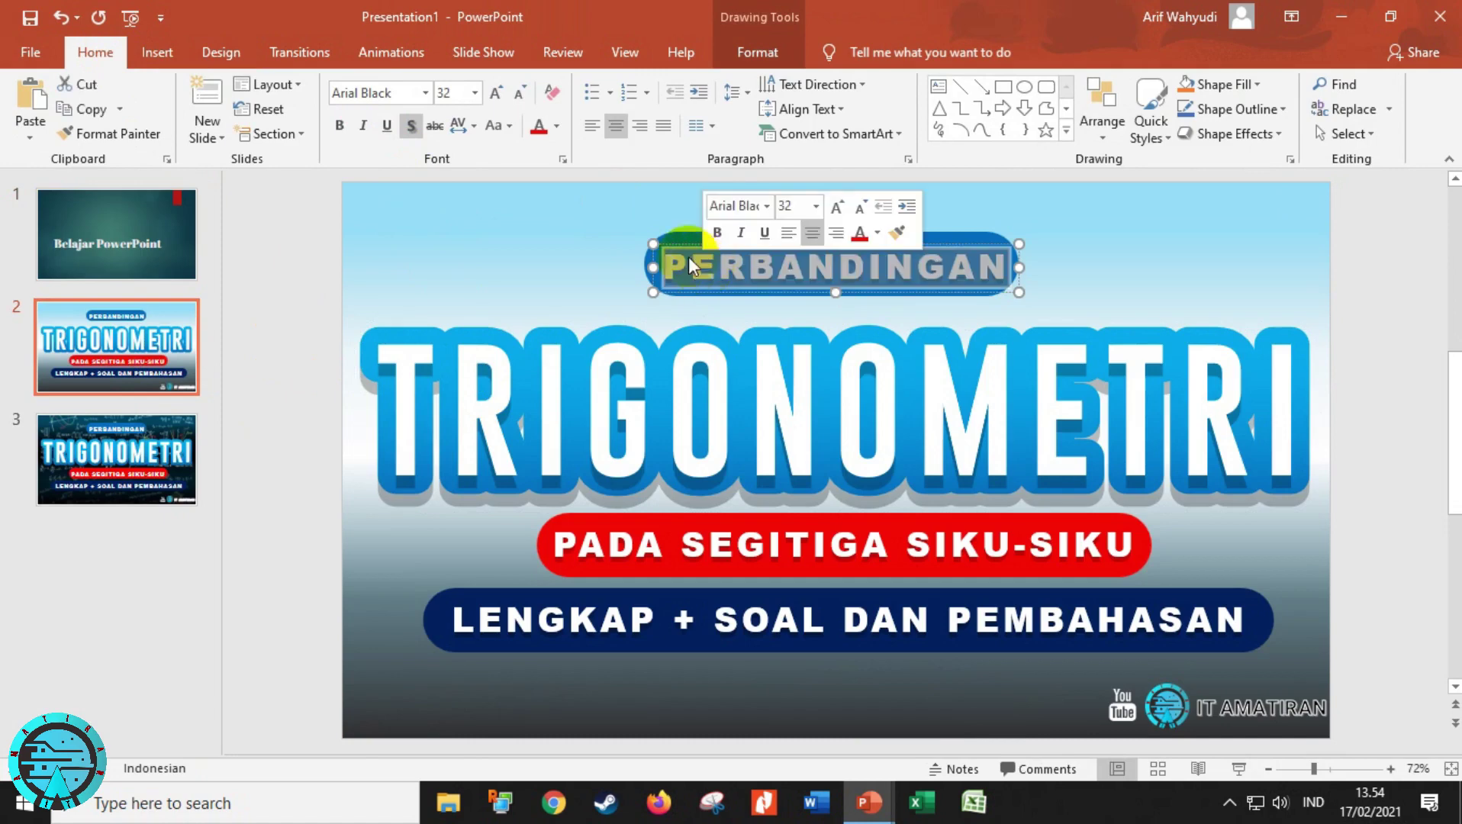
{"action": "left_click", "coordinate": [117, 234]}
{"action": "left_click", "coordinate": [595, 519]}
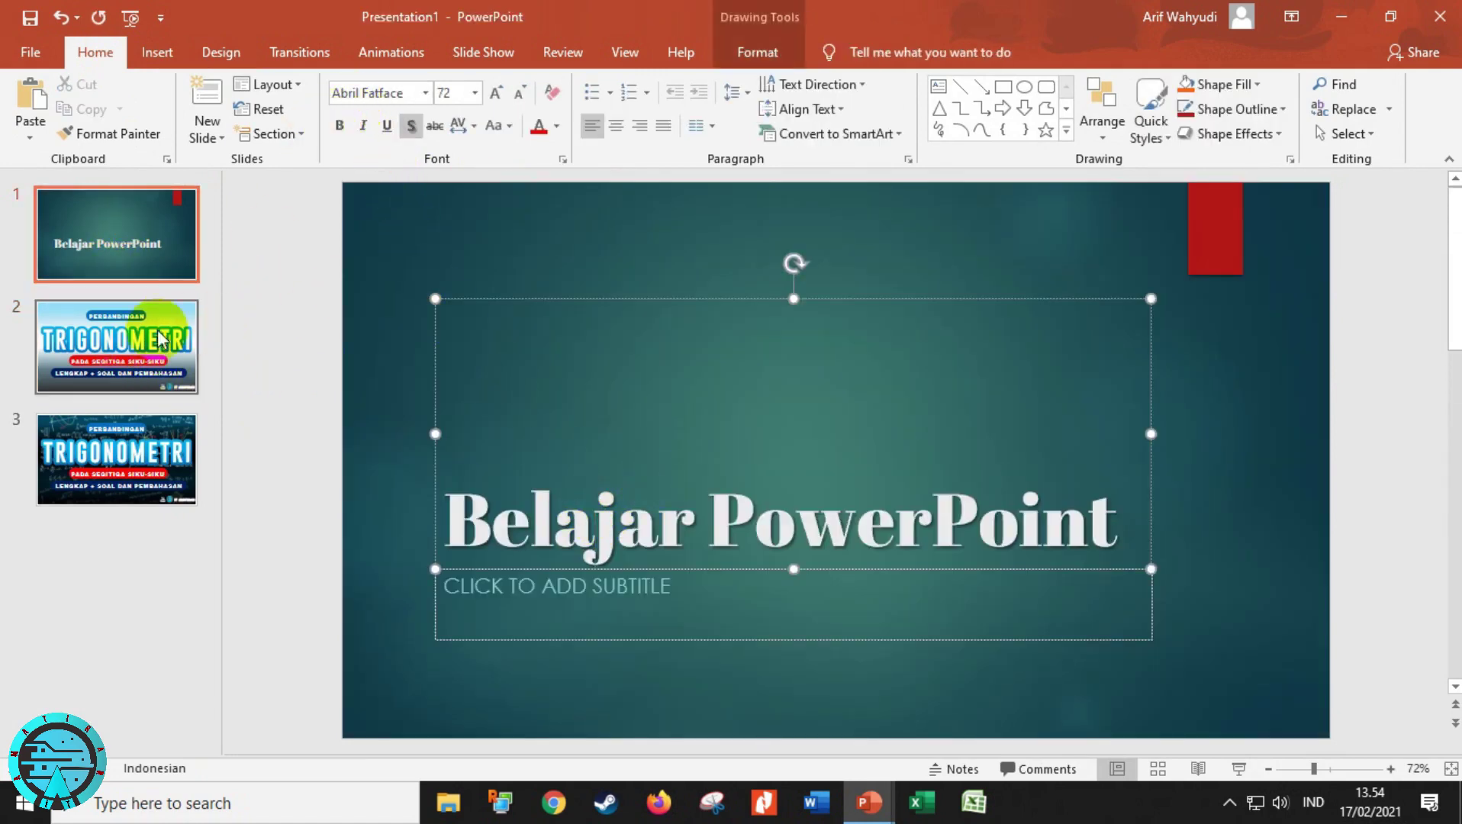
{"action": "left_click", "coordinate": [107, 340]}
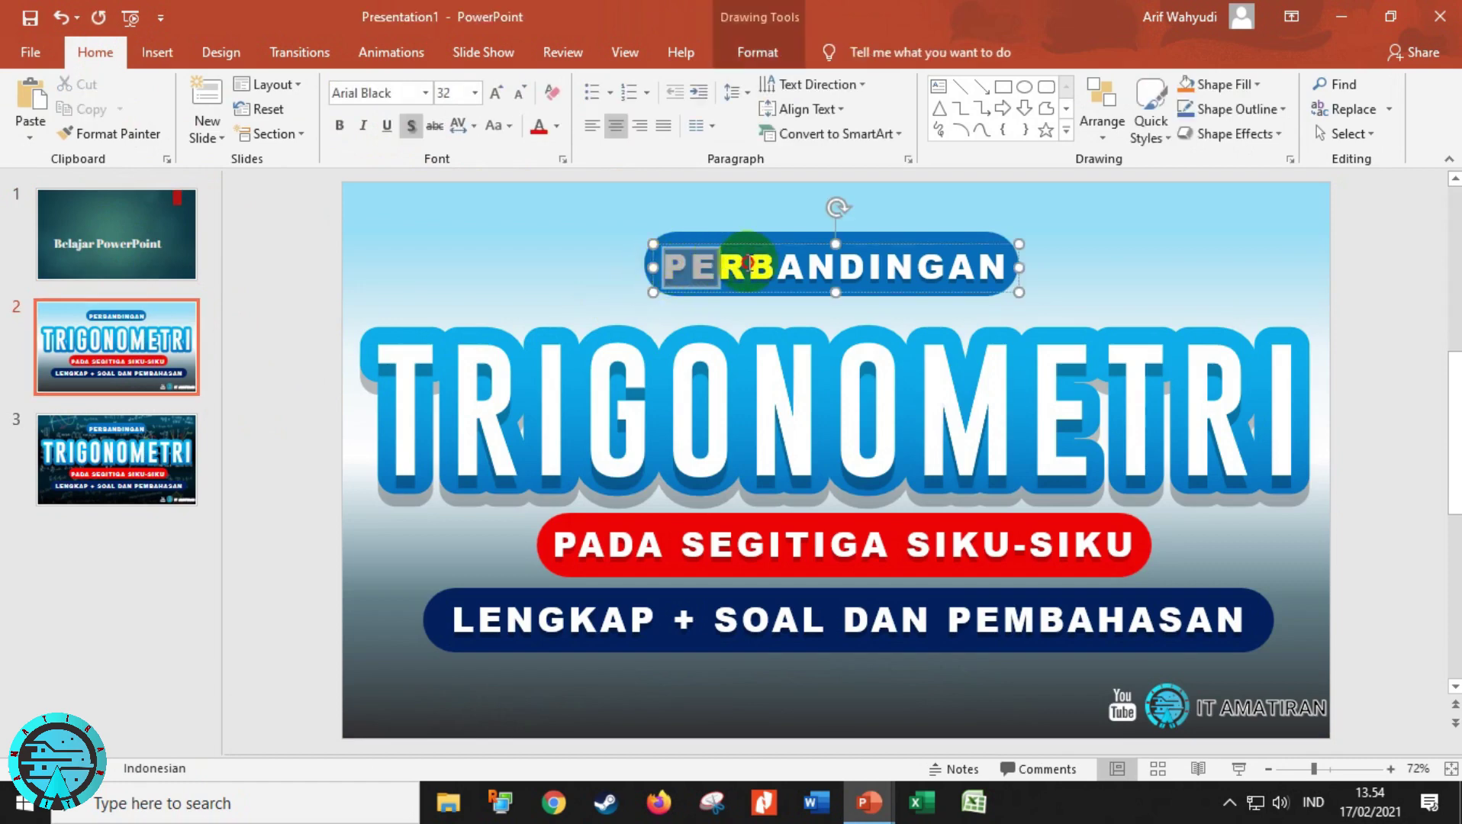
{"action": "left_click_drag", "start_coordinate": [669, 265], "coordinate": [1011, 267]}
{"action": "left_click", "coordinate": [119, 134]}
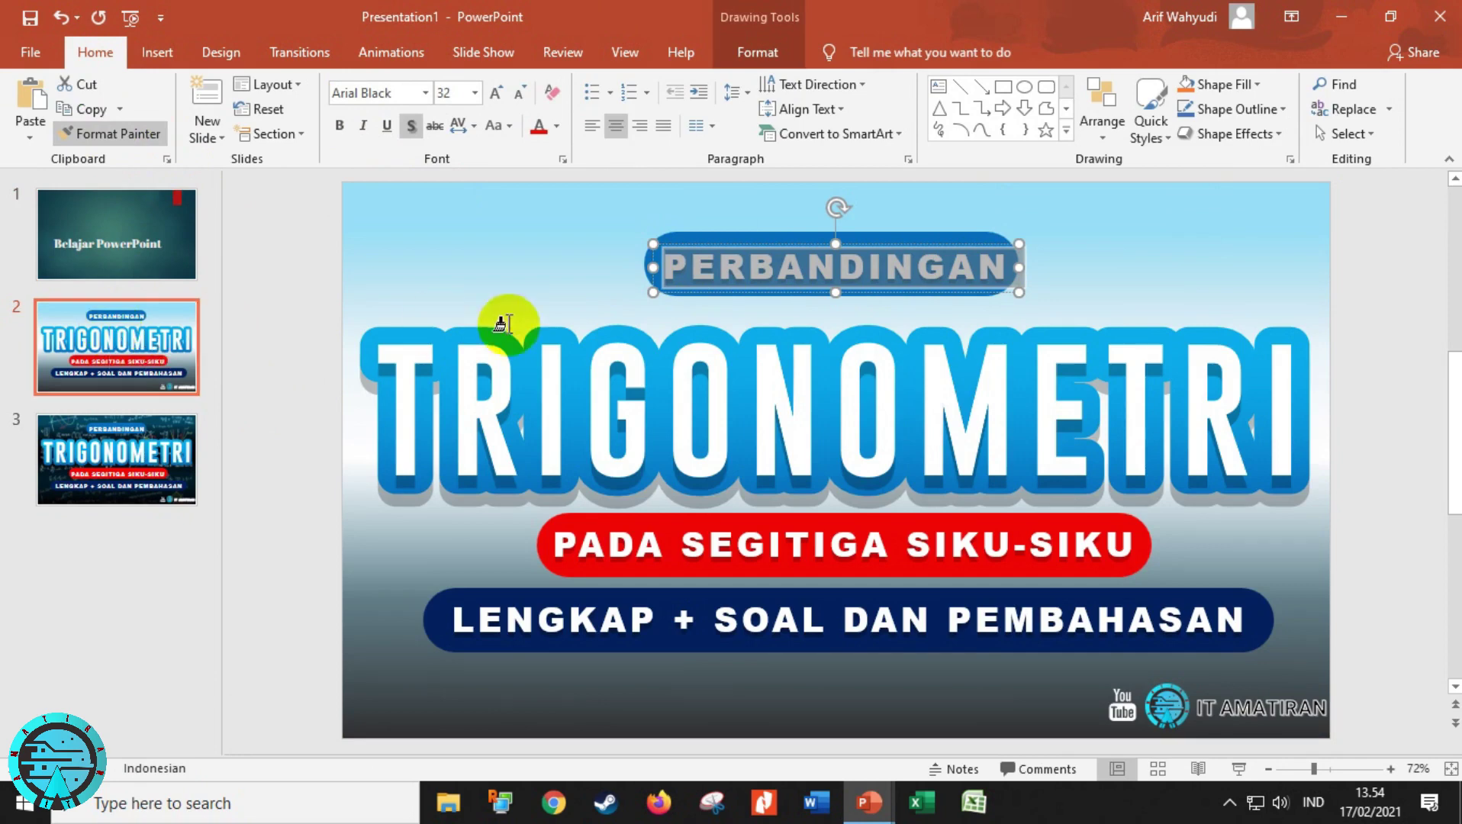
{"action": "left_click_drag", "start_coordinate": [382, 369], "coordinate": [1292, 408]}
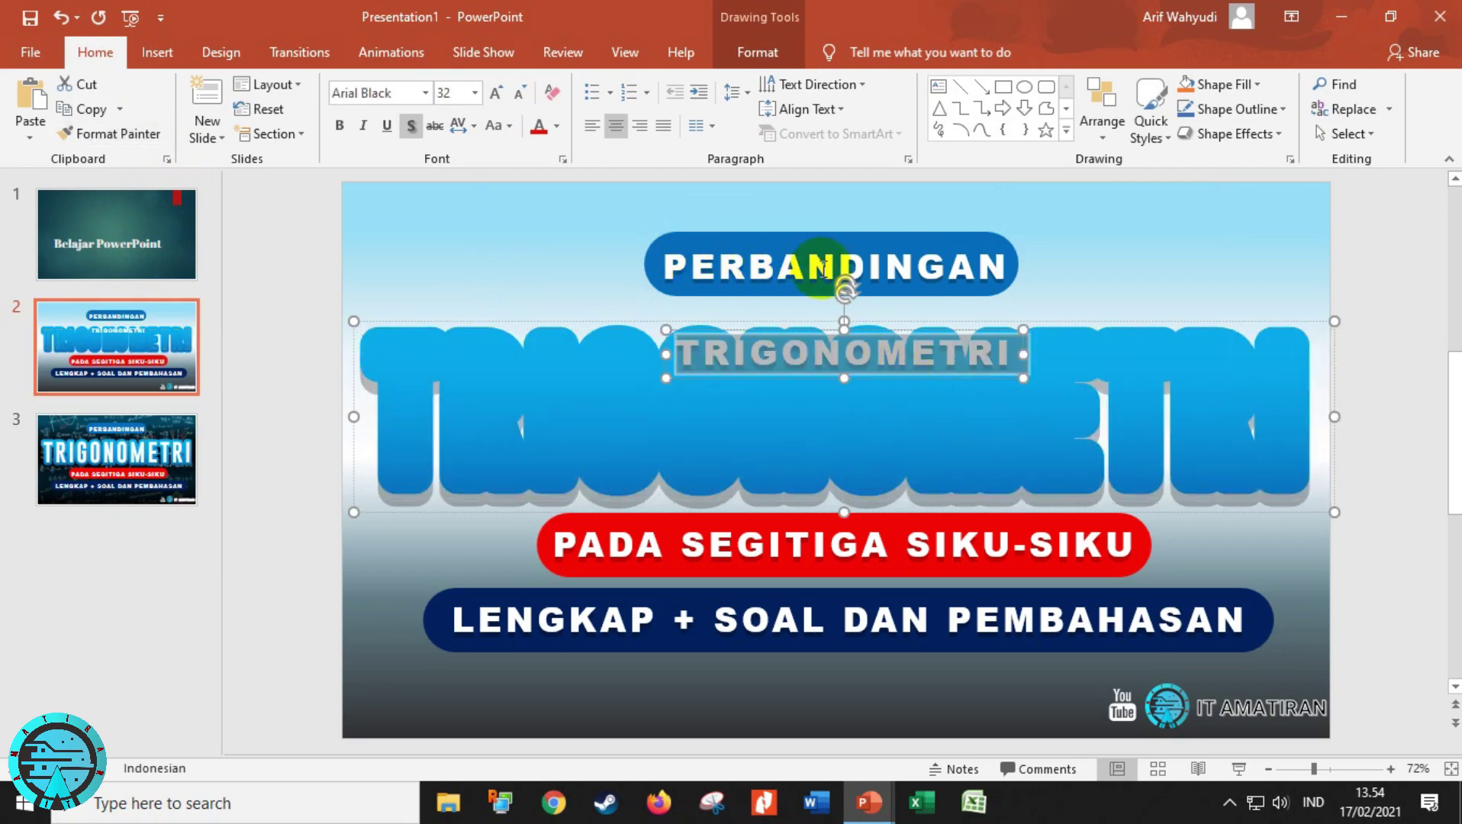
{"action": "left_click", "coordinate": [689, 268]}
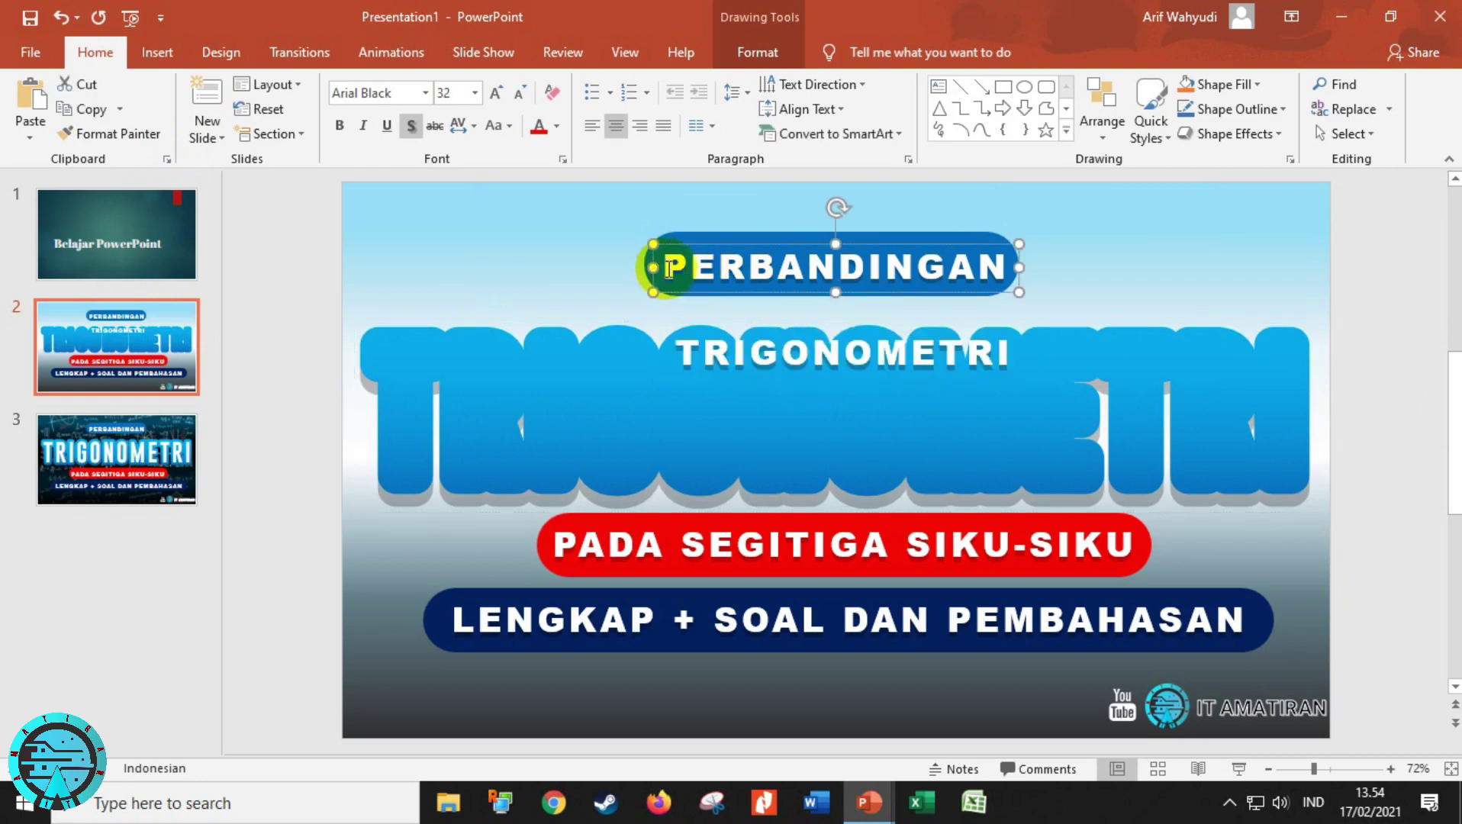
{"action": "left_click_drag", "start_coordinate": [670, 267], "coordinate": [884, 269]}
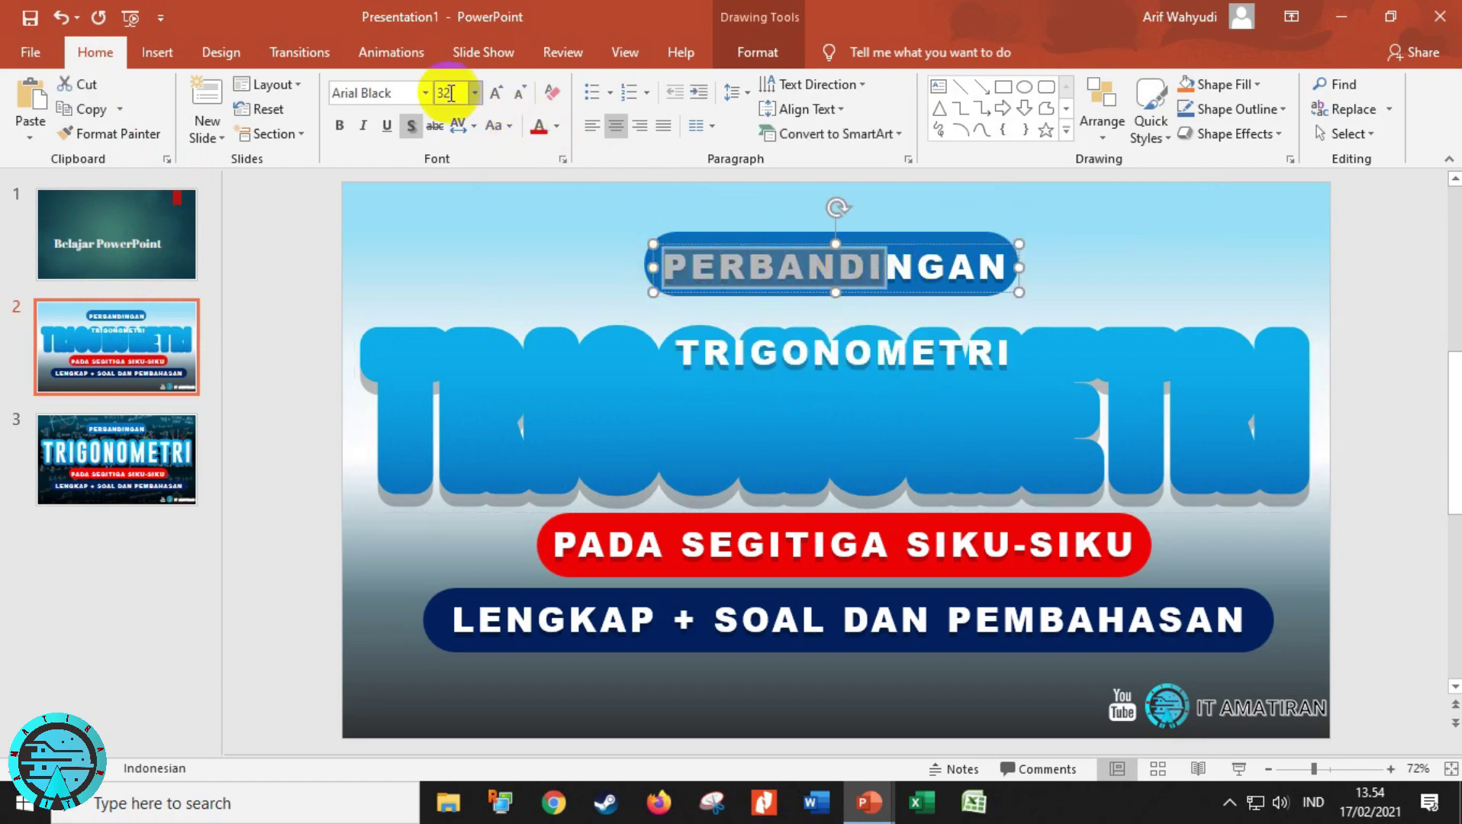
{"action": "left_click", "coordinate": [677, 352]}
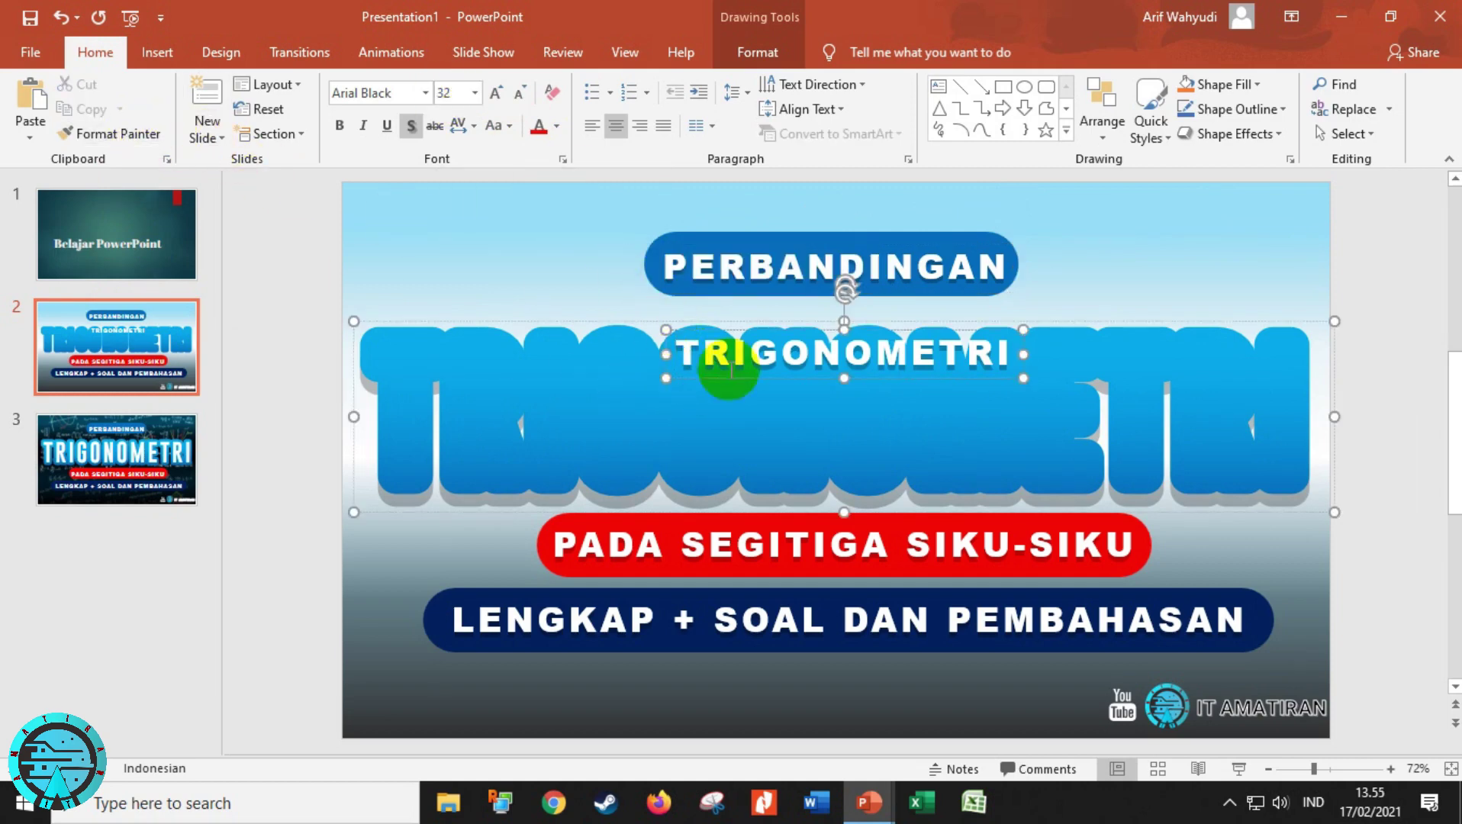
{"action": "mouse_move", "coordinate": [679, 353]}
{"action": "left_mouse_down"}
{"action": "mouse_move", "coordinate": [855, 368]}
{"action": "mouse_move", "coordinate": [1027, 358]}
{"action": "left_mouse_up"}
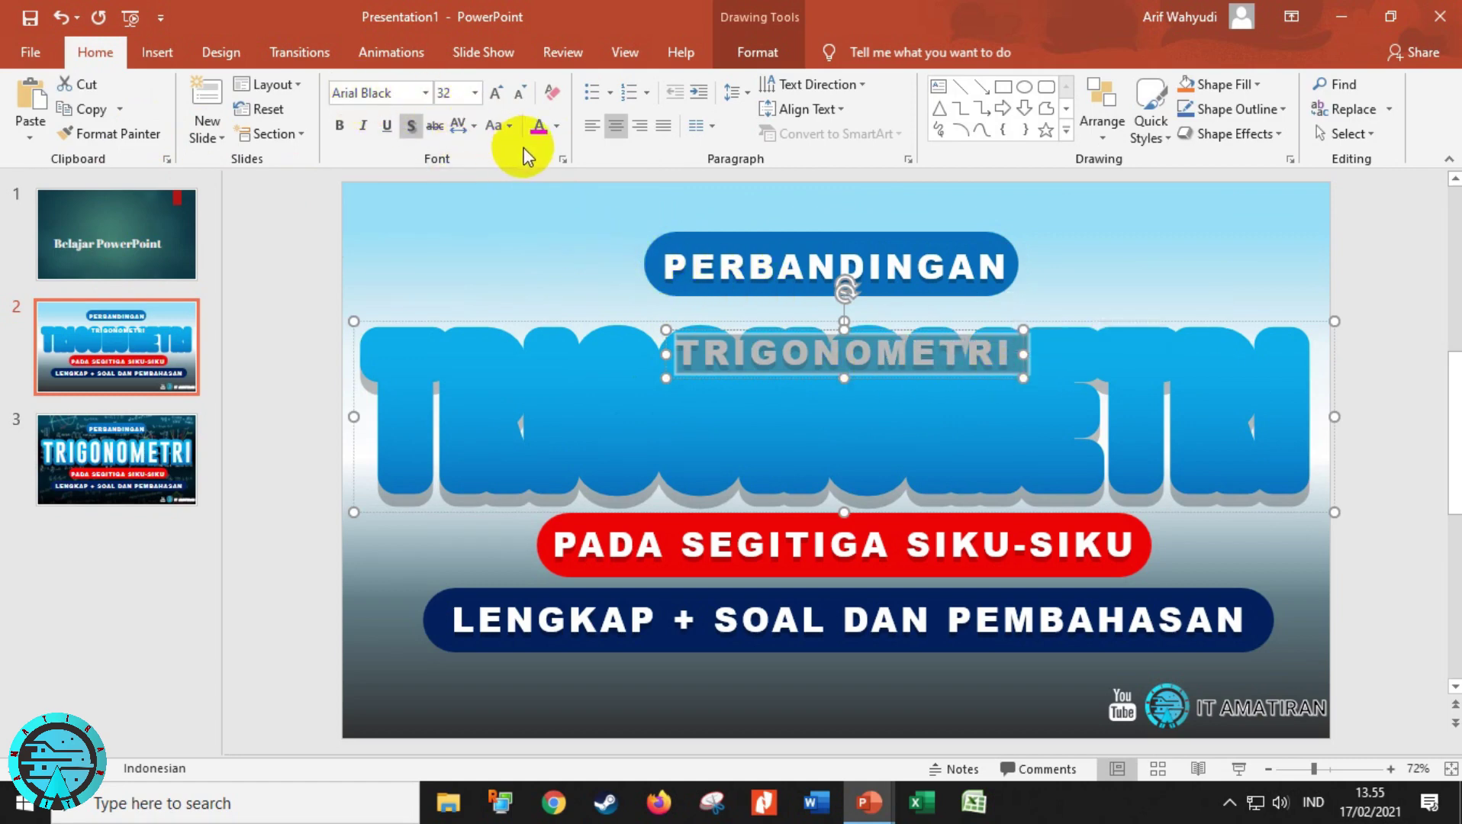
{"action": "key", "text": "ctrl+z"}
{"action": "left_click", "coordinate": [484, 243]}
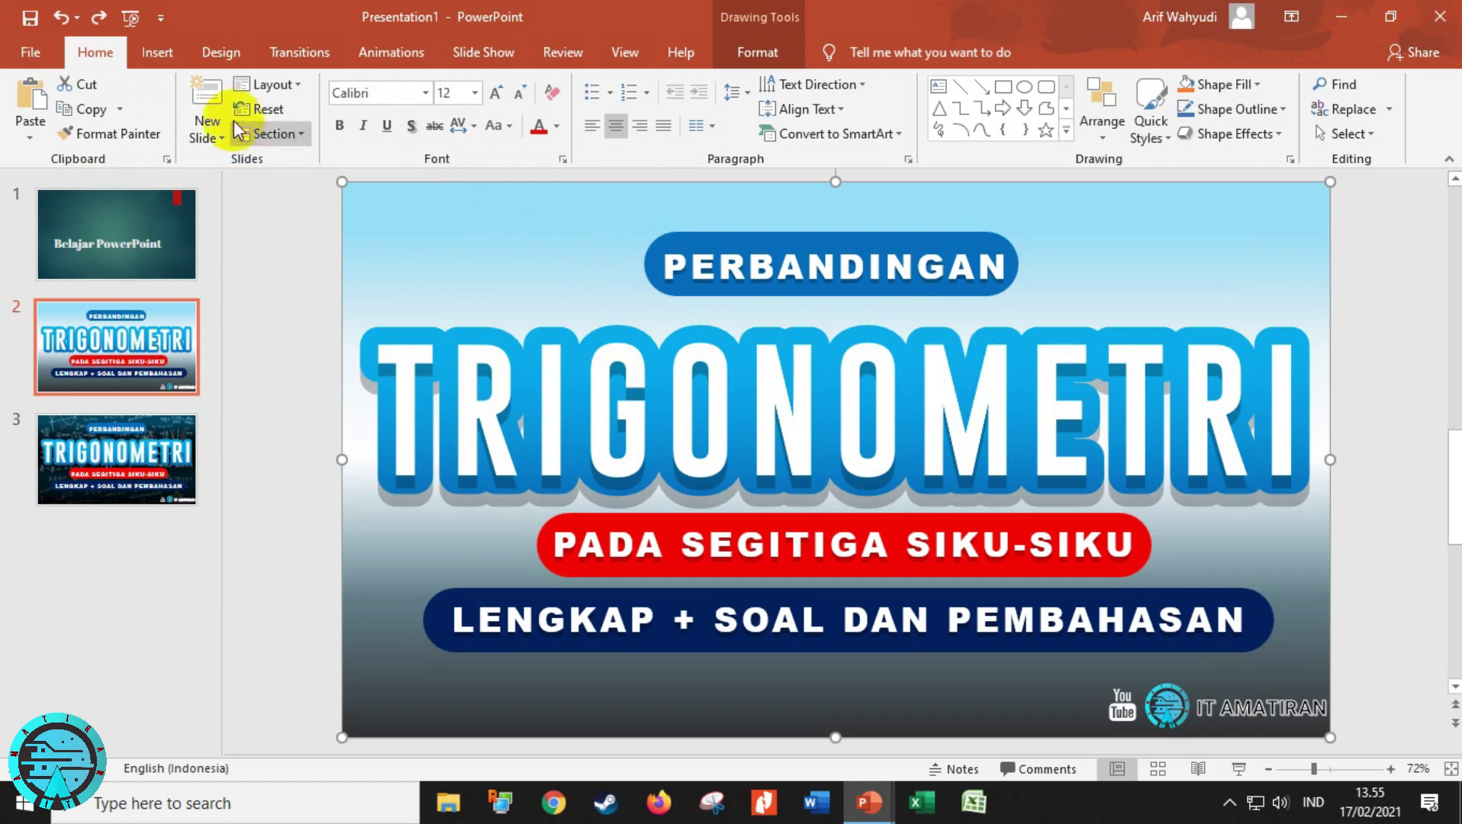
Step: Undo a stray slide, then insert new slides after the title and TRIGONOMETRI slides
{"action": "left_click", "coordinate": [208, 93]}
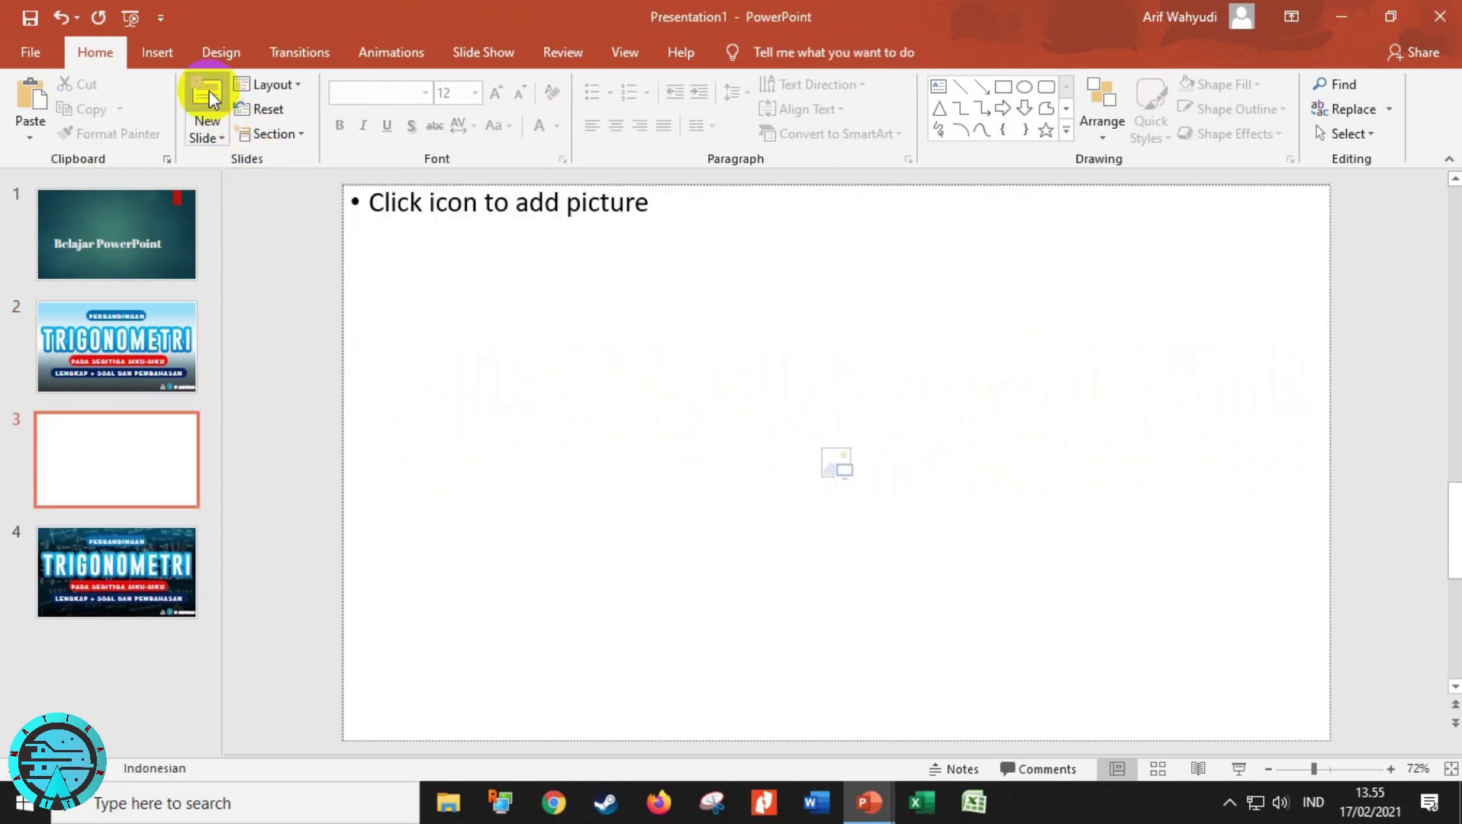
{"action": "key", "text": "ctrl+z"}
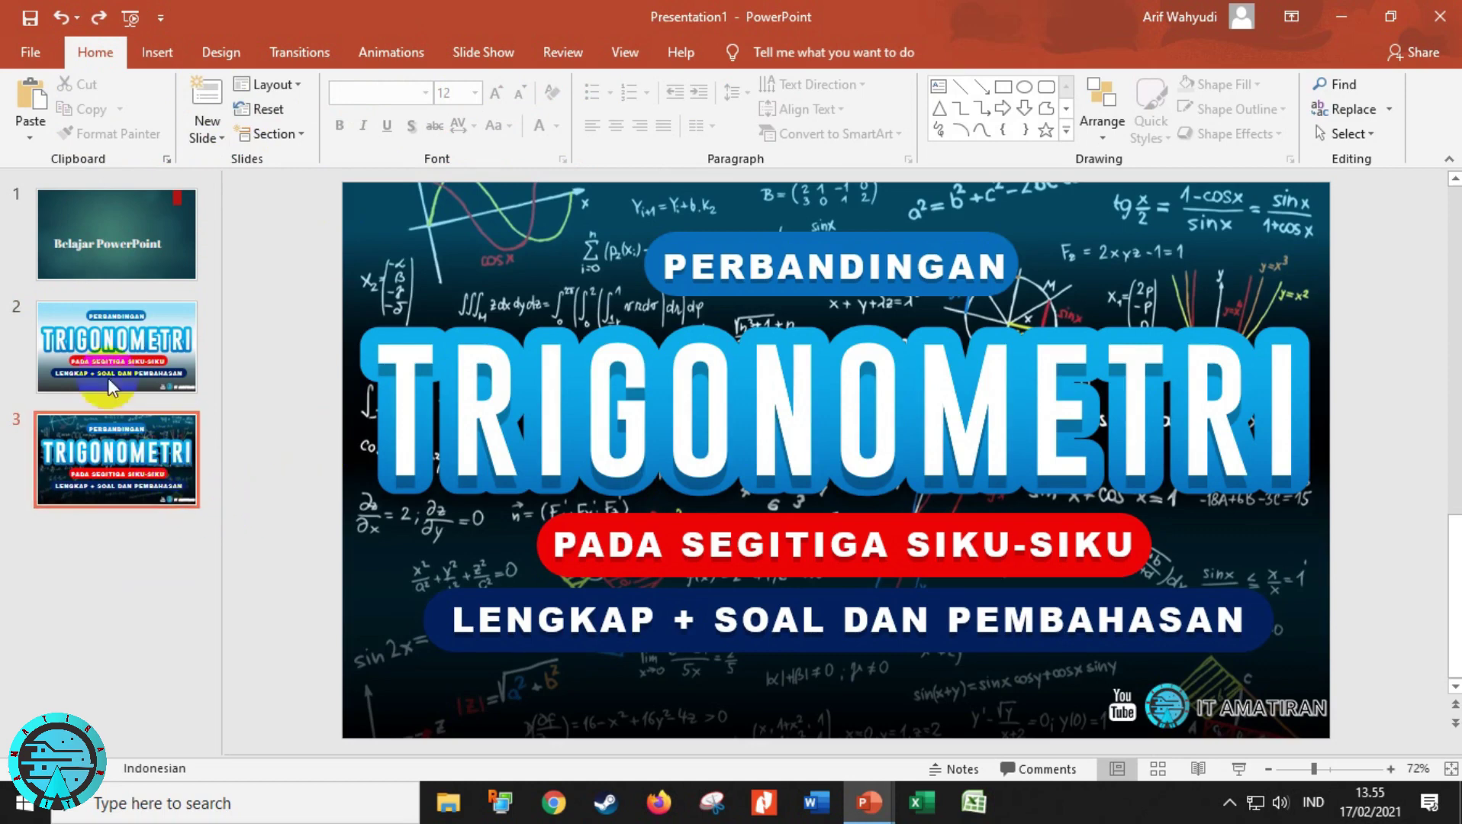
{"action": "left_click", "coordinate": [83, 246]}
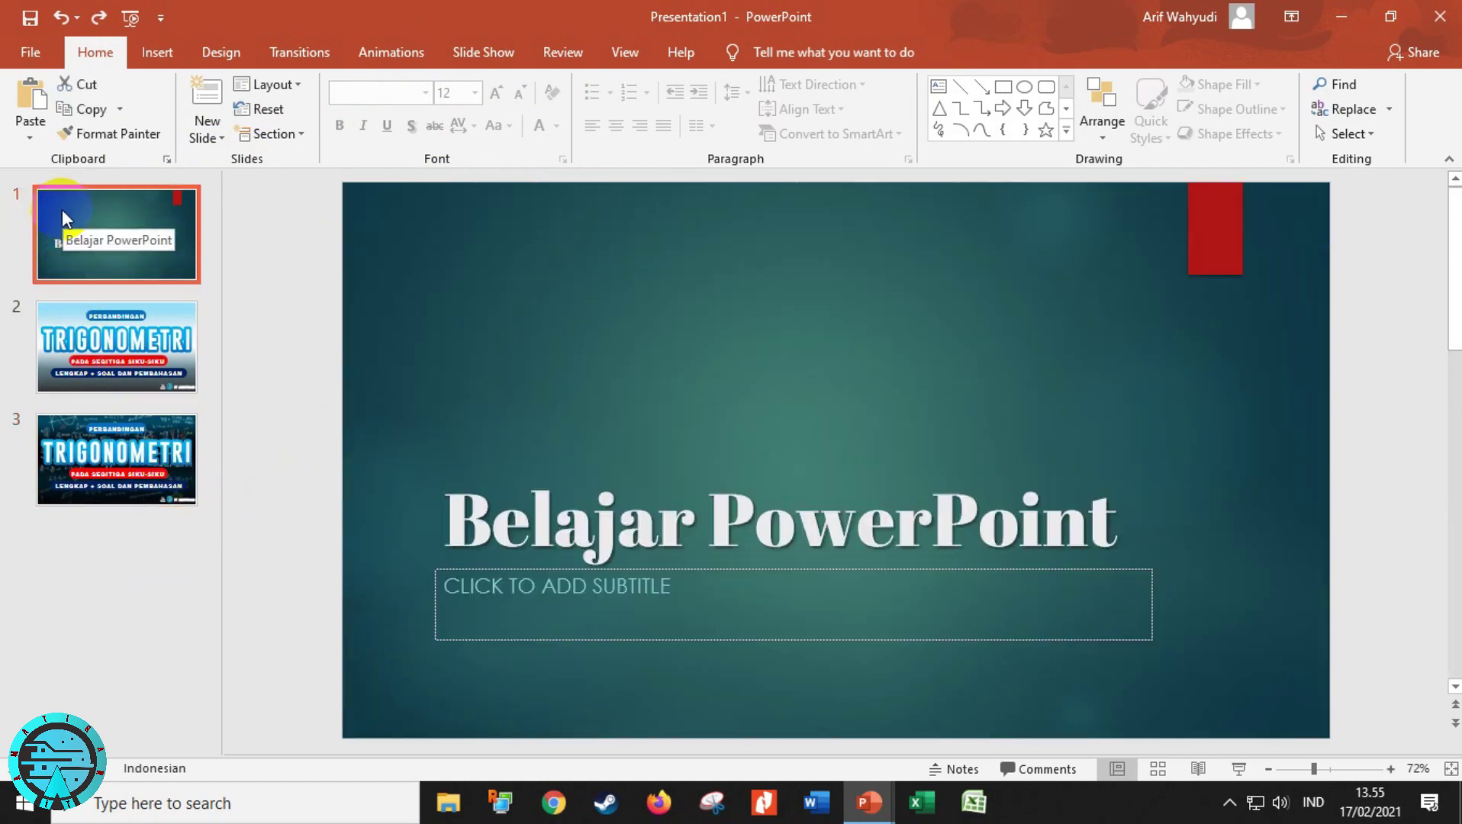
{"action": "left_click", "coordinate": [207, 92]}
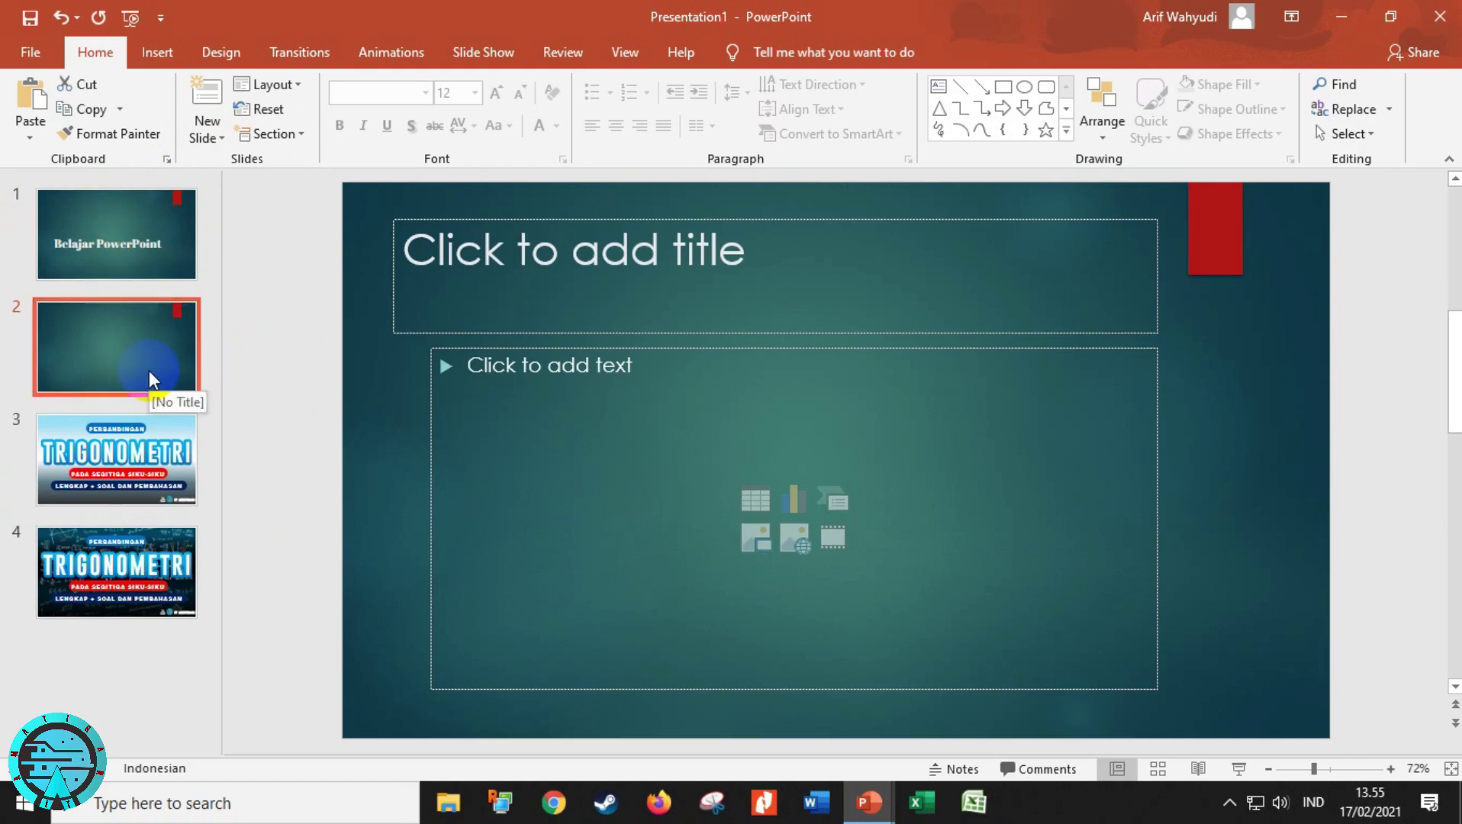
{"action": "left_click", "coordinate": [122, 467]}
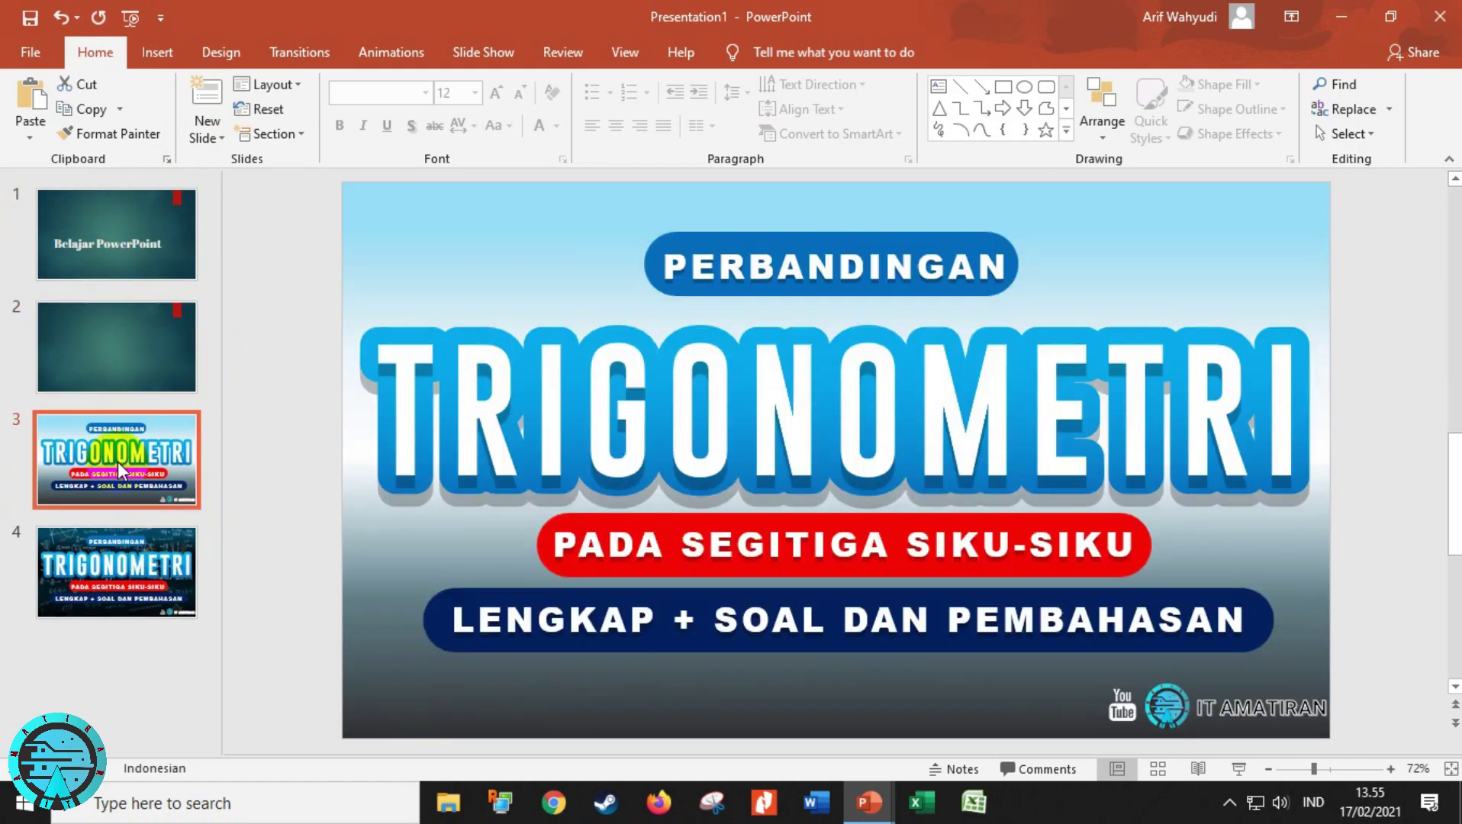
{"action": "left_click", "coordinate": [207, 90]}
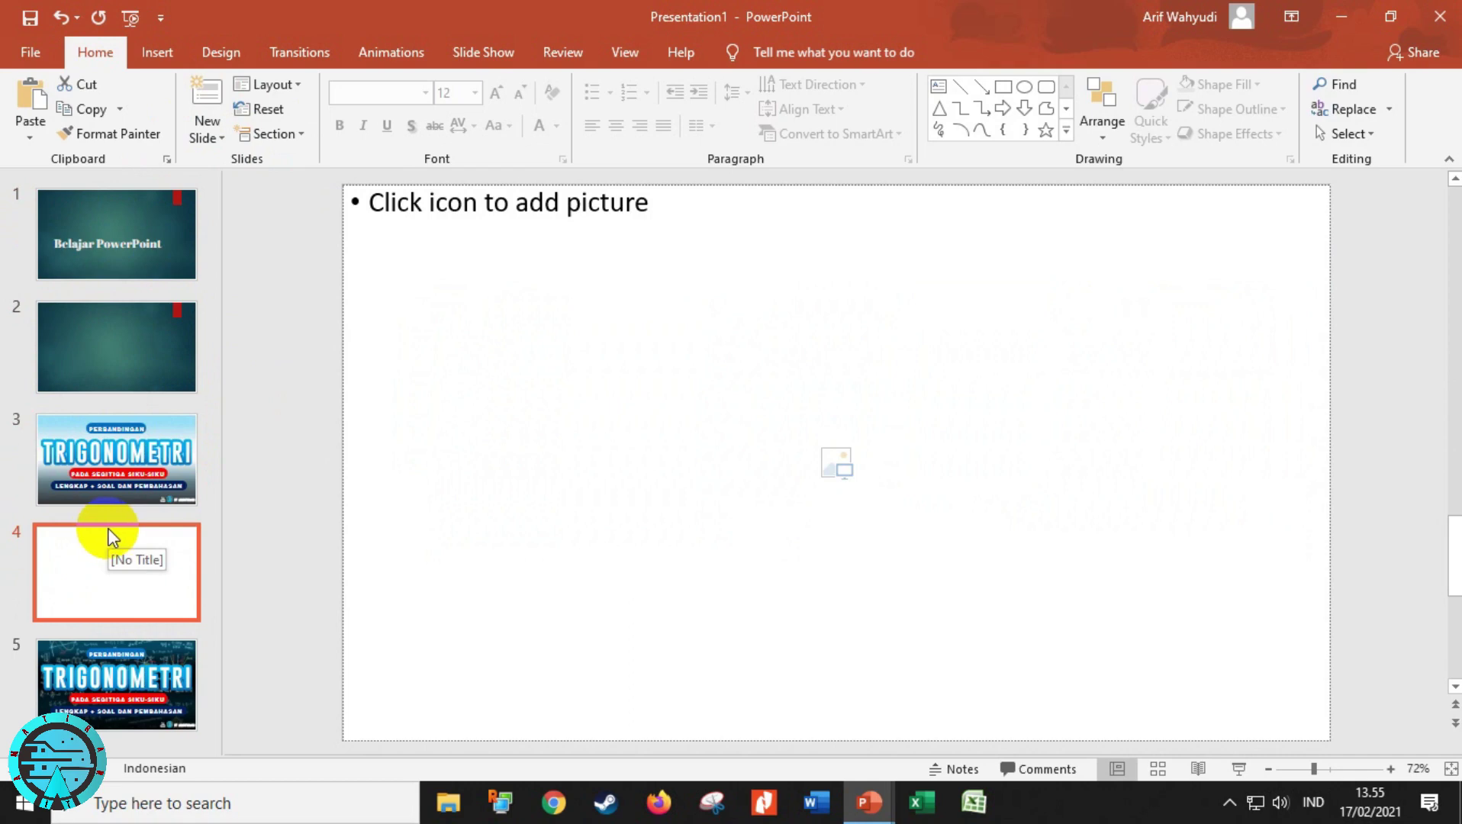
Step: Add a Comparison-layout slide and a blank slide as slide 6
{"action": "left_click", "coordinate": [213, 139]}
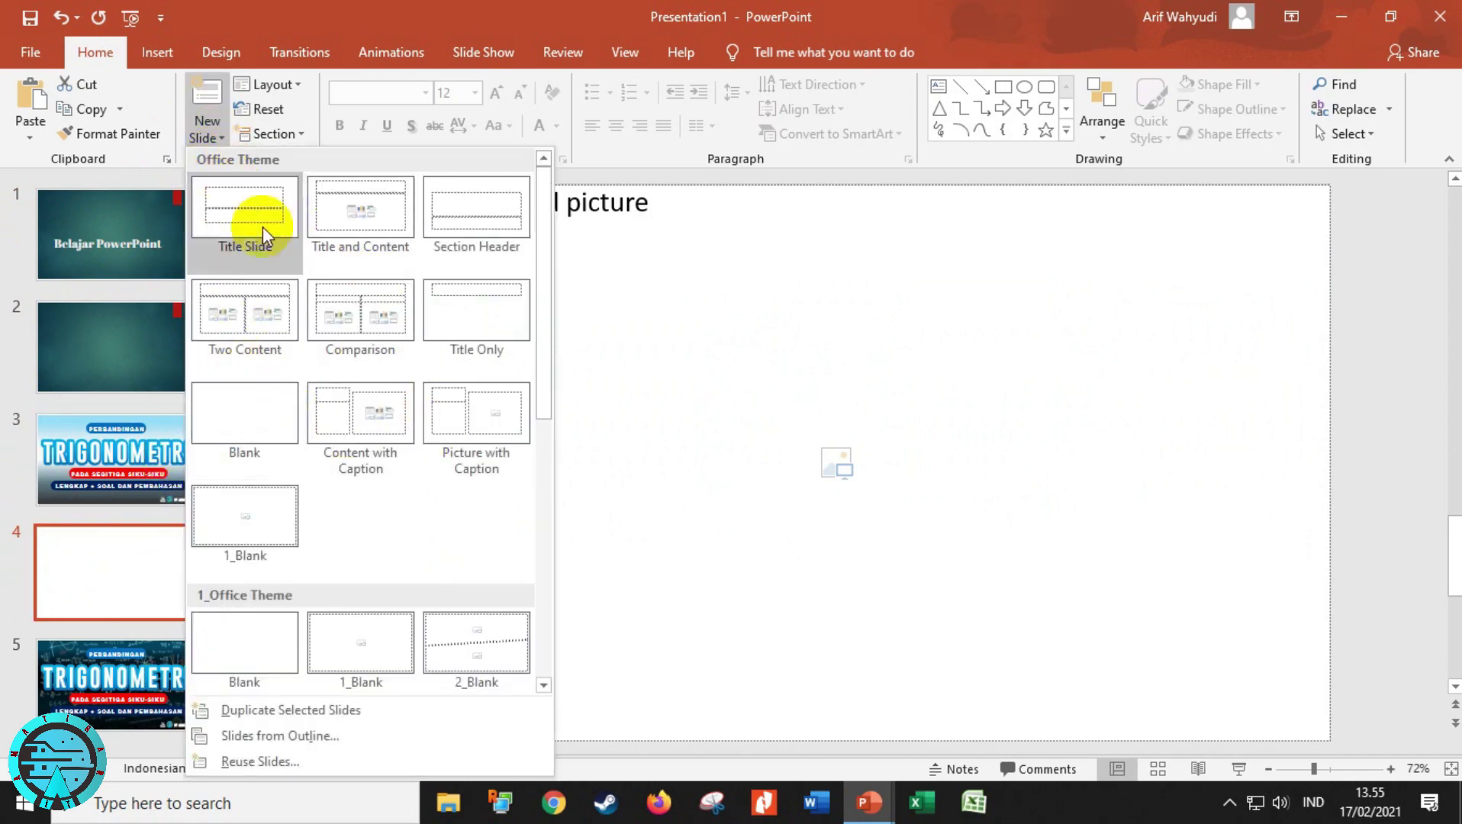
{"action": "left_click", "coordinate": [365, 323]}
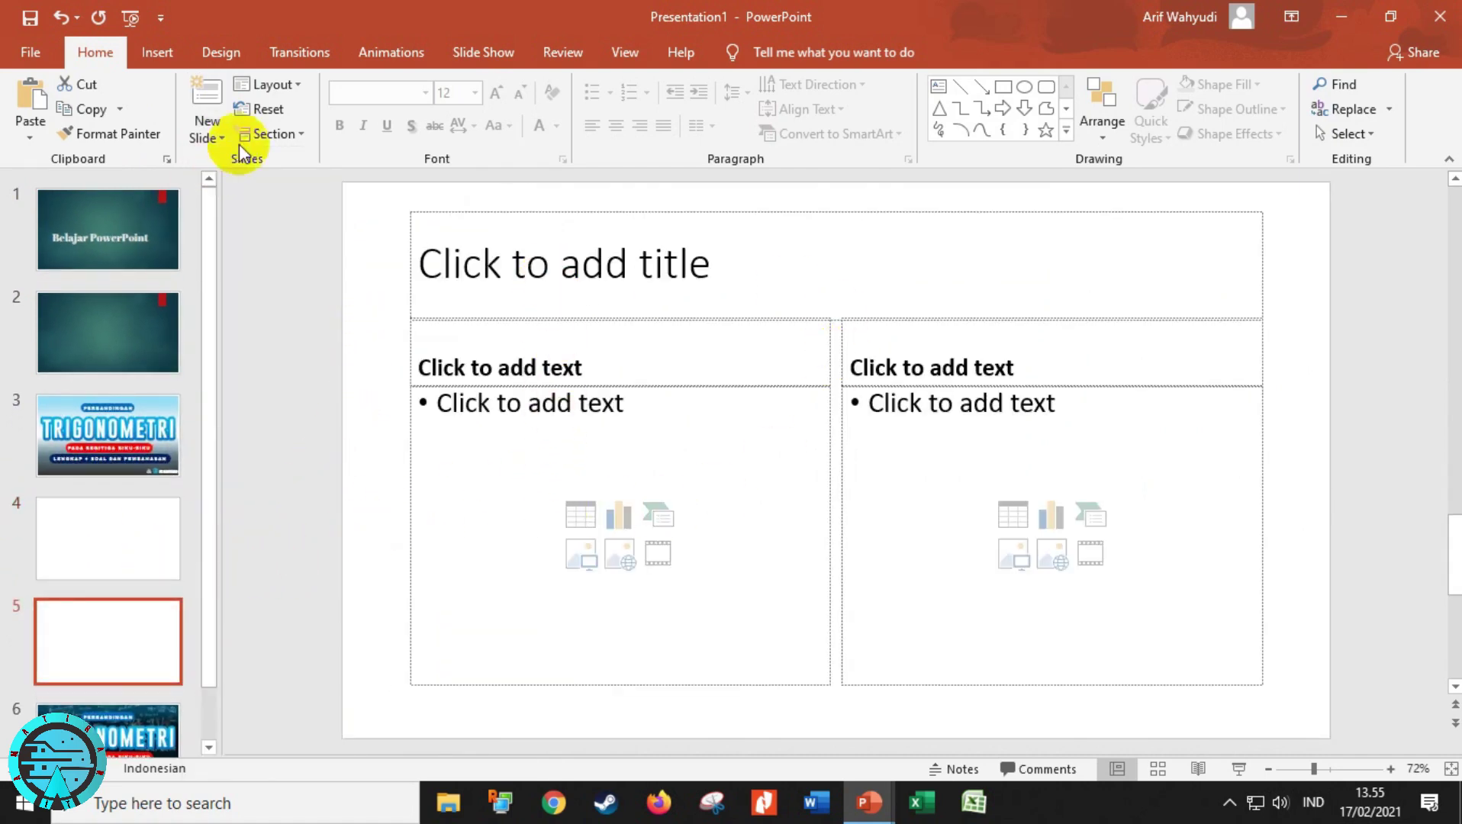
{"action": "left_click", "coordinate": [210, 139]}
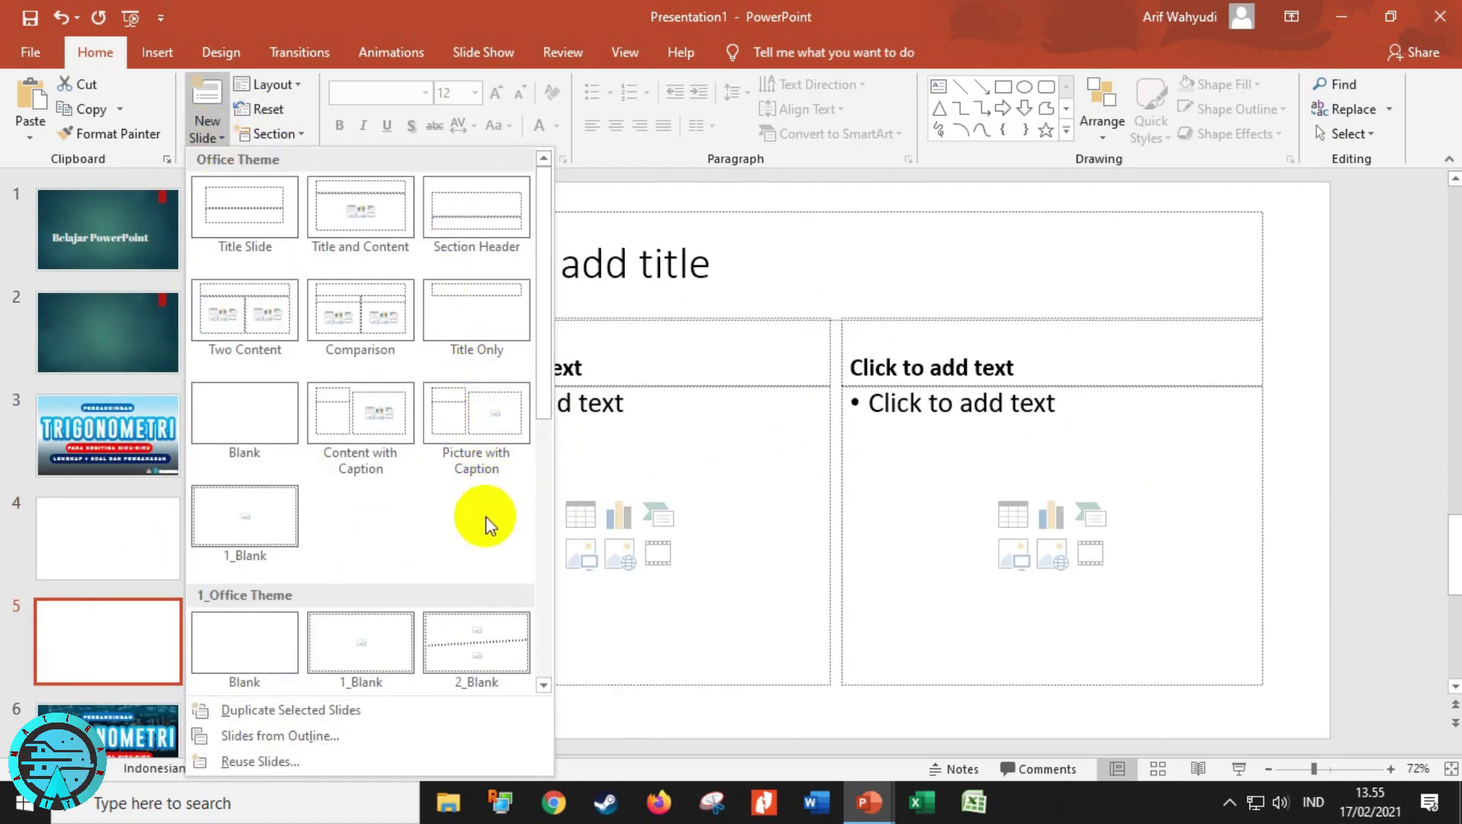
{"action": "left_click", "coordinate": [488, 642]}
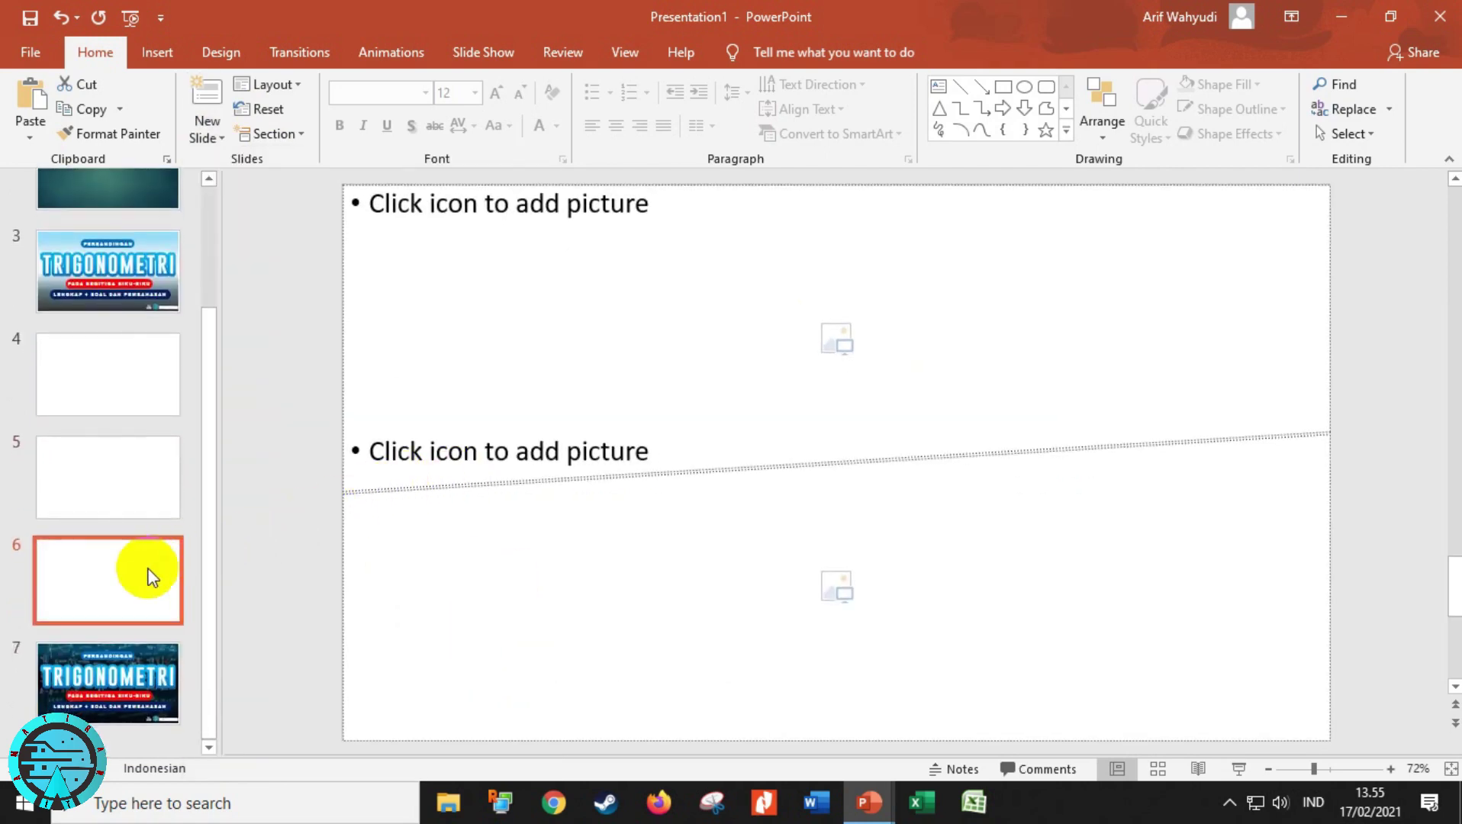
{"action": "scroll", "coordinate": [134, 401], "scroll_direction": "up", "scroll_amount": 2}
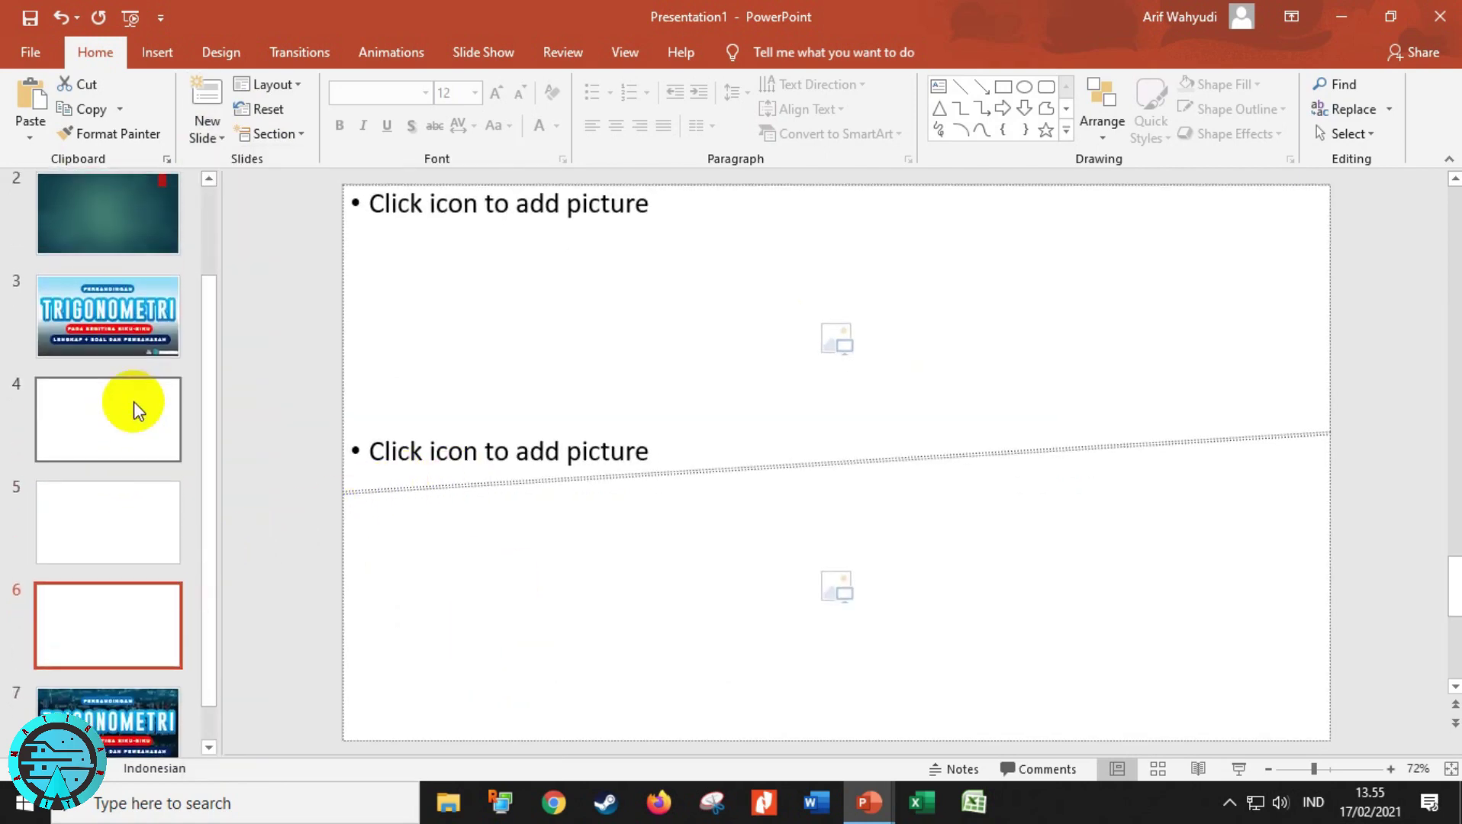
{"action": "scroll", "coordinate": [135, 401], "scroll_direction": "up", "scroll_amount": 1}
Step: Delete the blank slide 4
{"action": "left_click", "coordinate": [122, 356]}
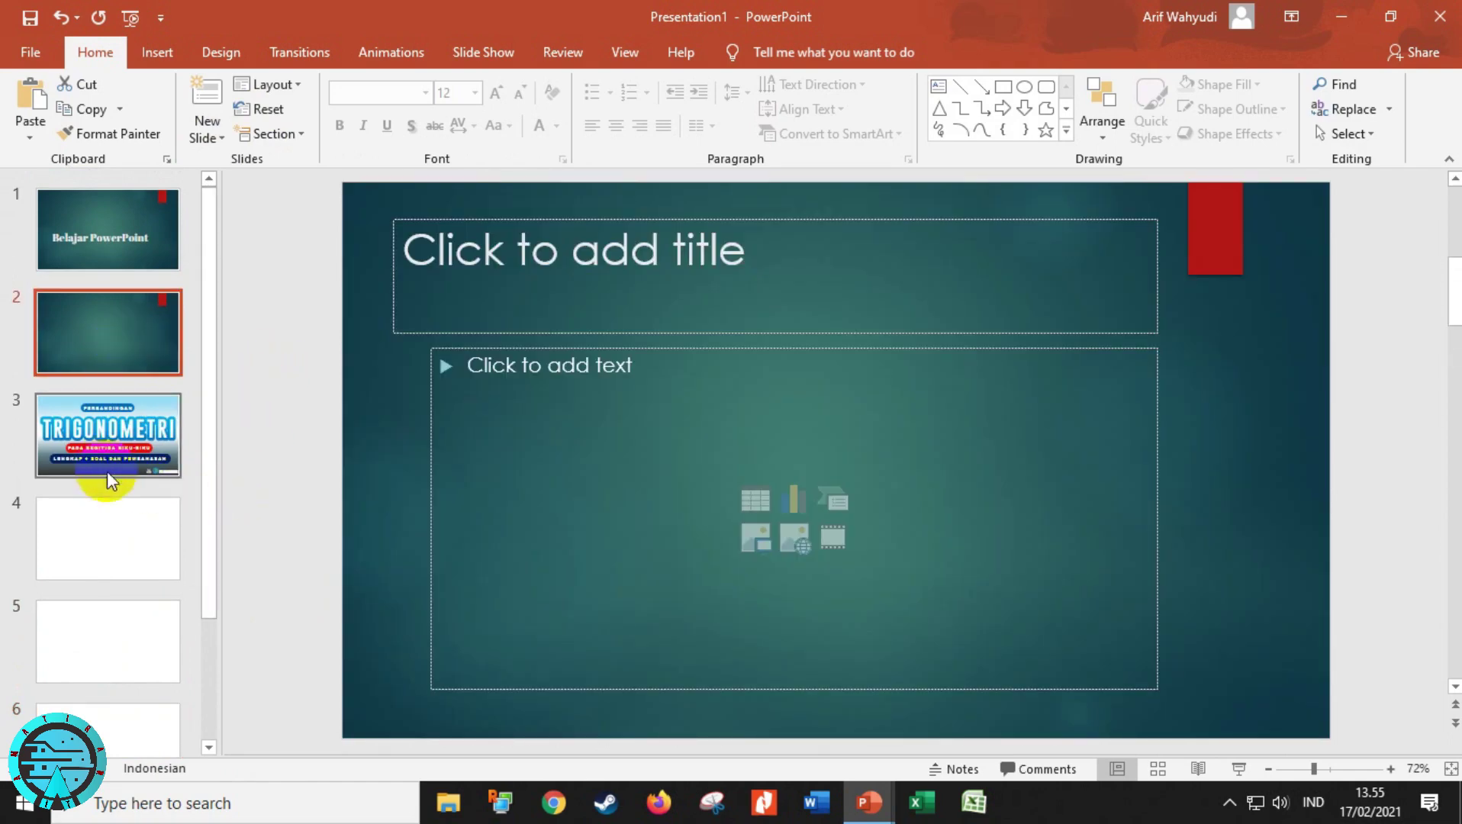
{"action": "left_click", "coordinate": [114, 535]}
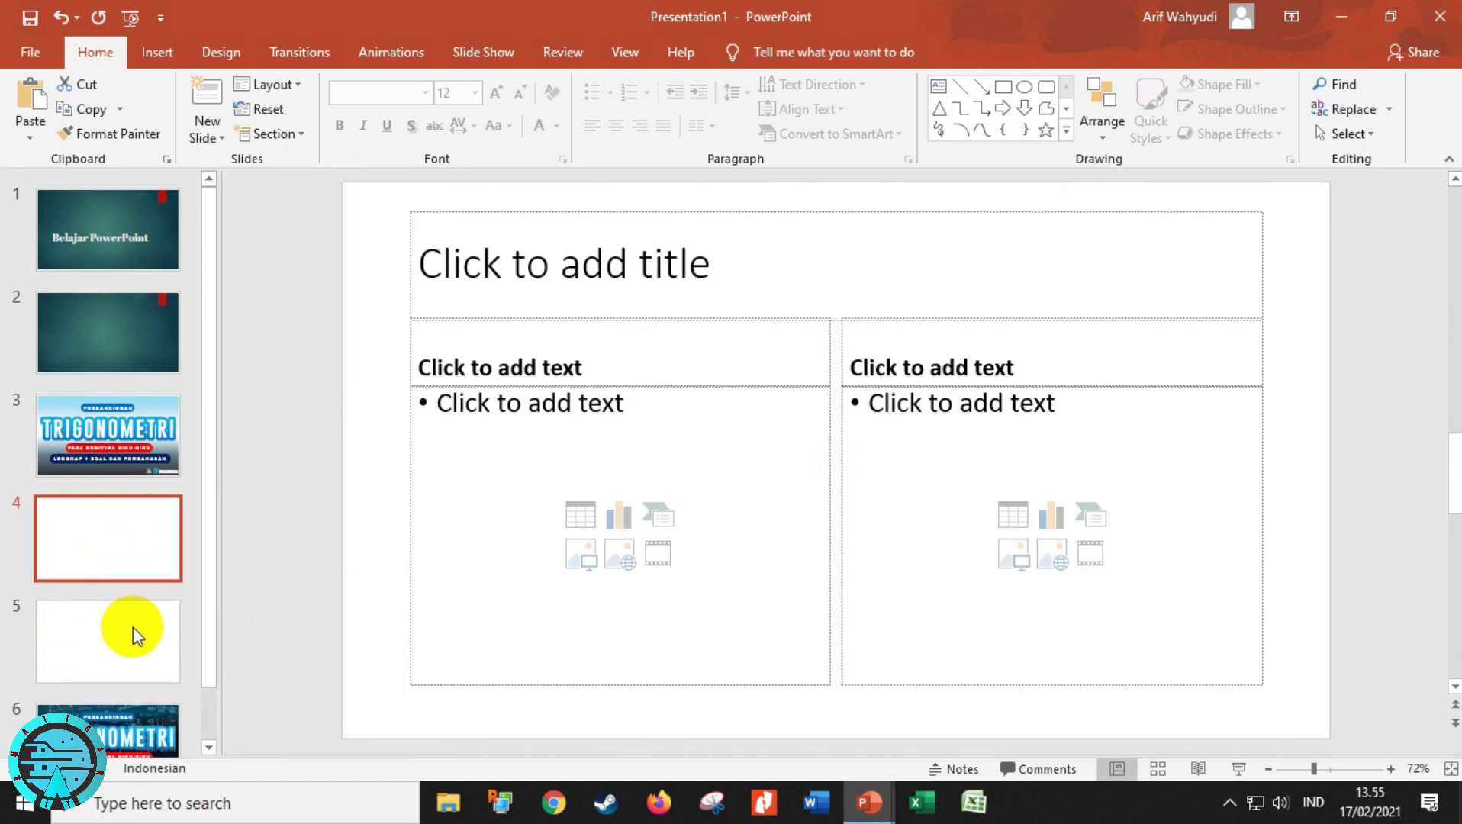
{"action": "key", "text": "Down"}
{"action": "key", "text": "Up"}
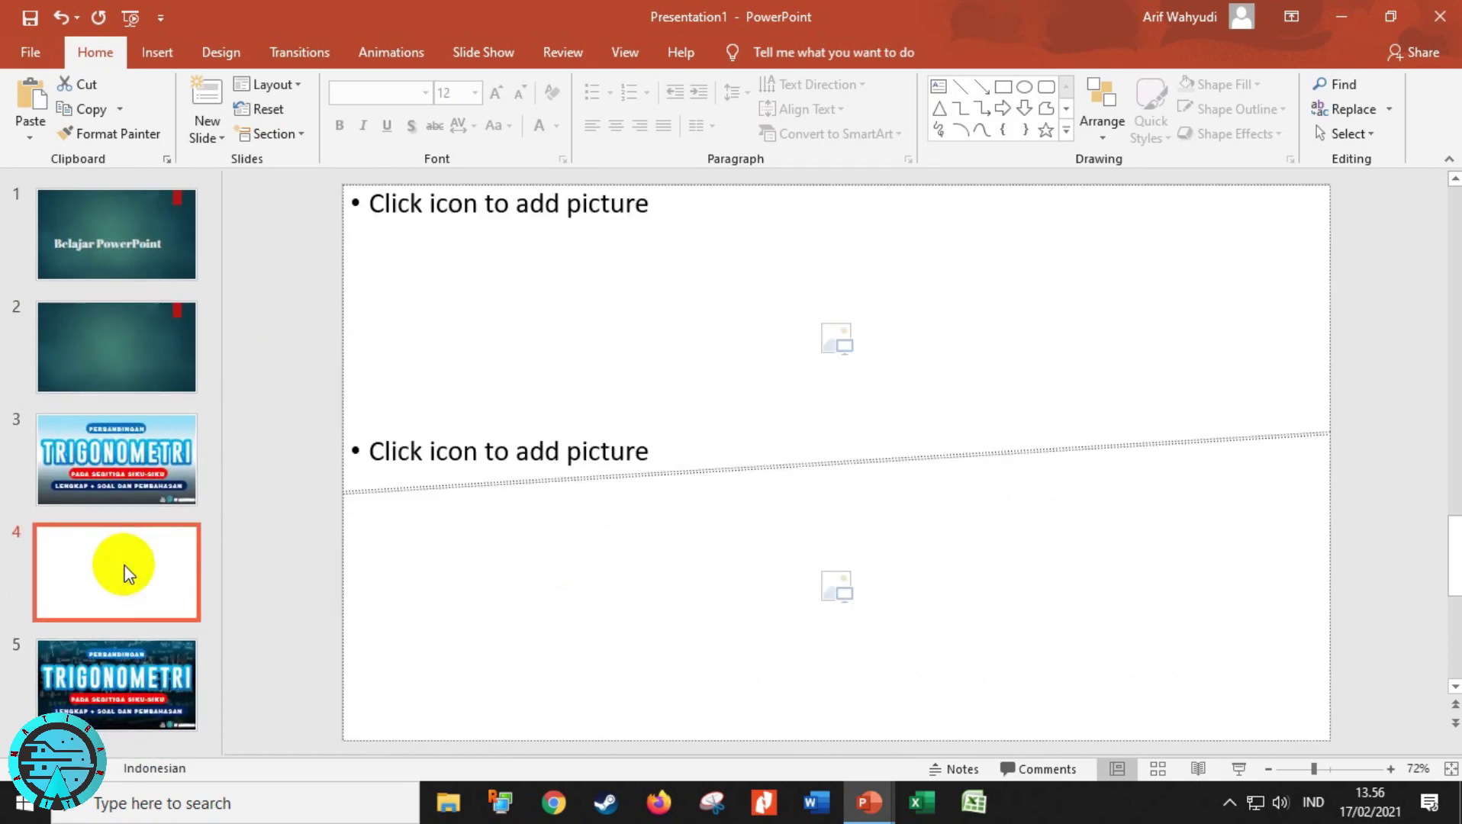
{"action": "key", "text": "Delete"}
Step: Insert new slides after slide 3 and after the teal slide 2
{"action": "left_click", "coordinate": [113, 477]}
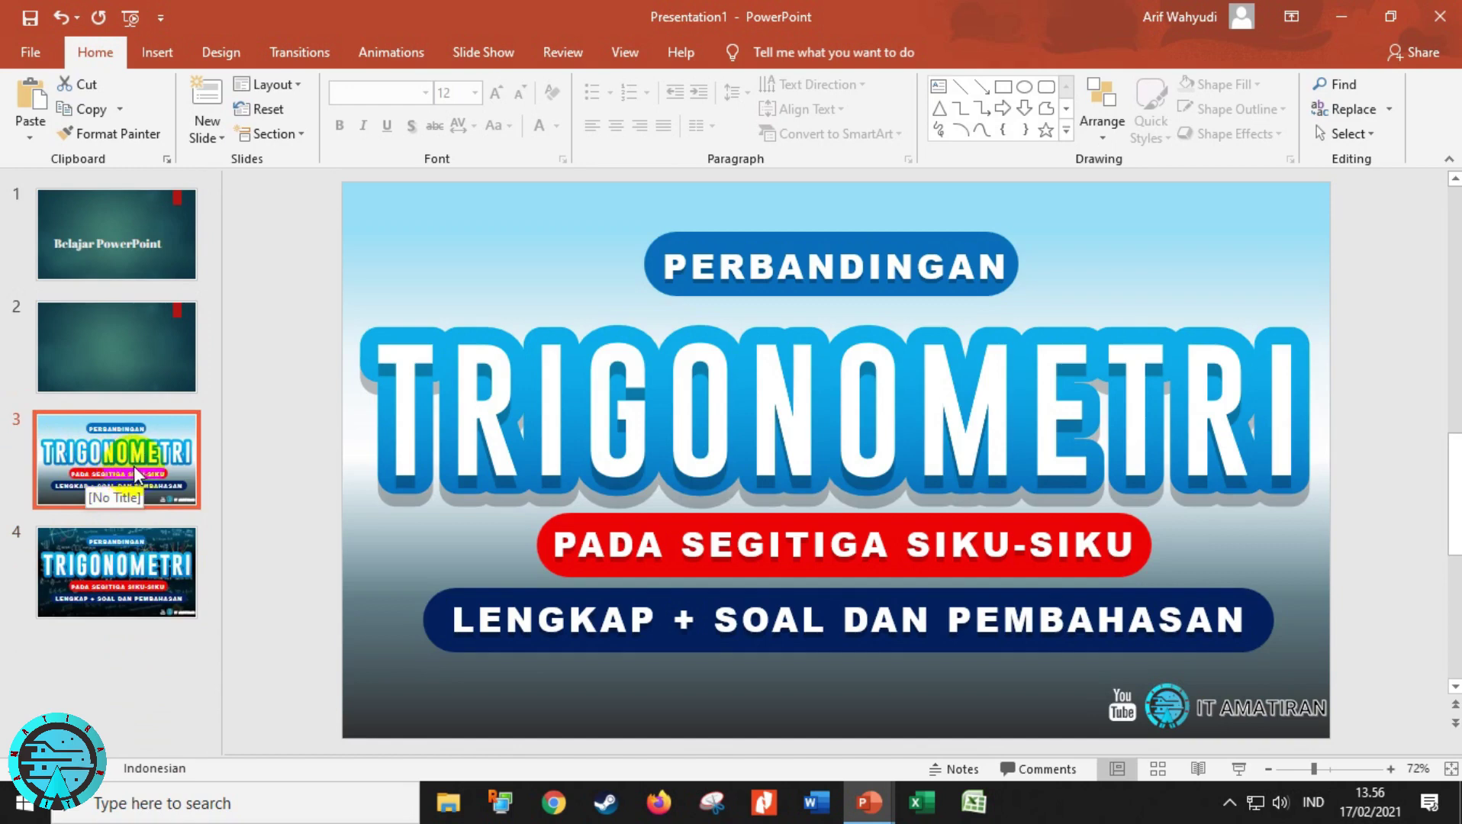
{"action": "key", "text": "Return"}
{"action": "left_click", "coordinate": [147, 588]}
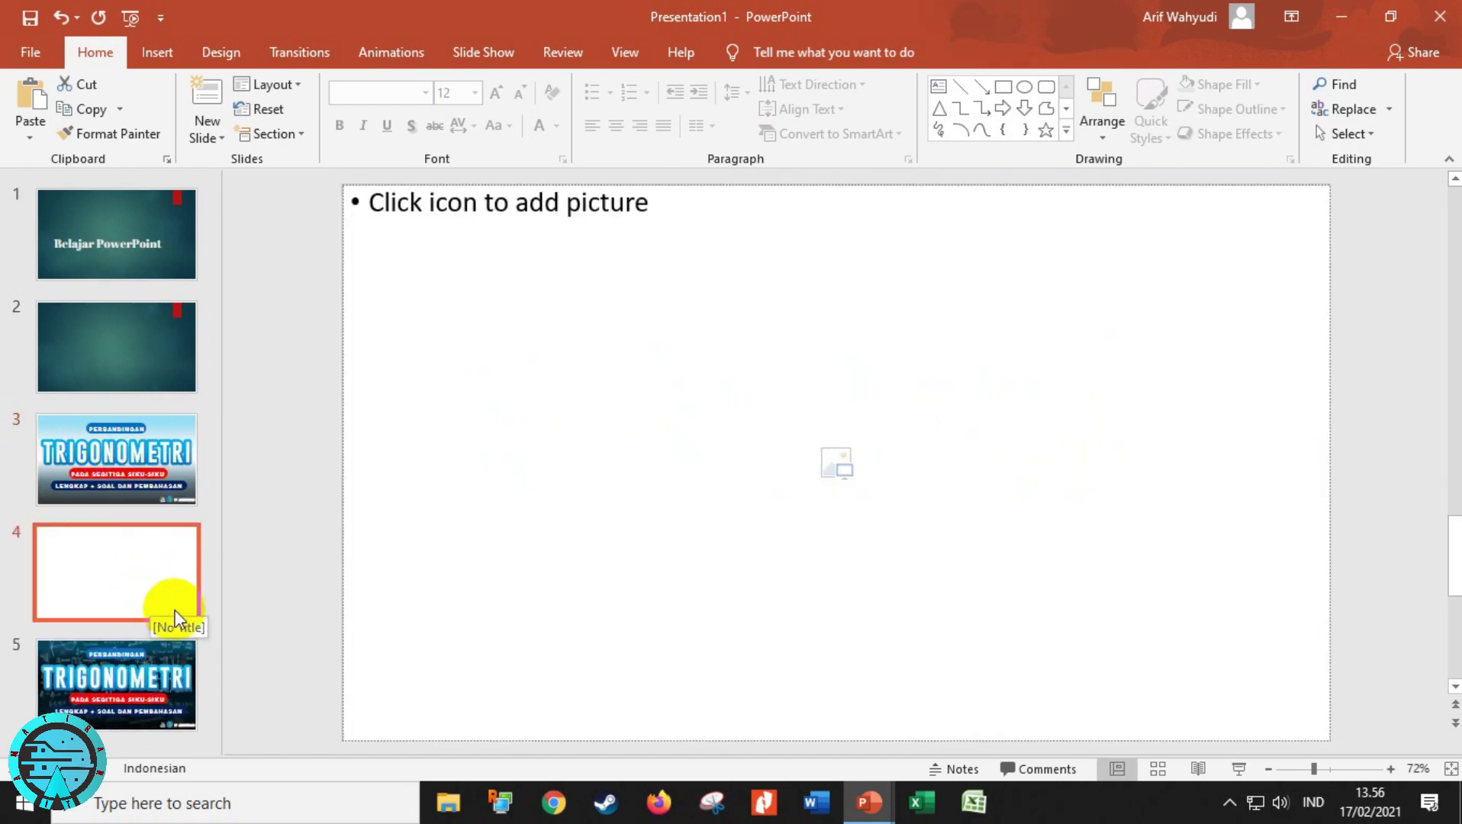
{"action": "left_click", "coordinate": [118, 369]}
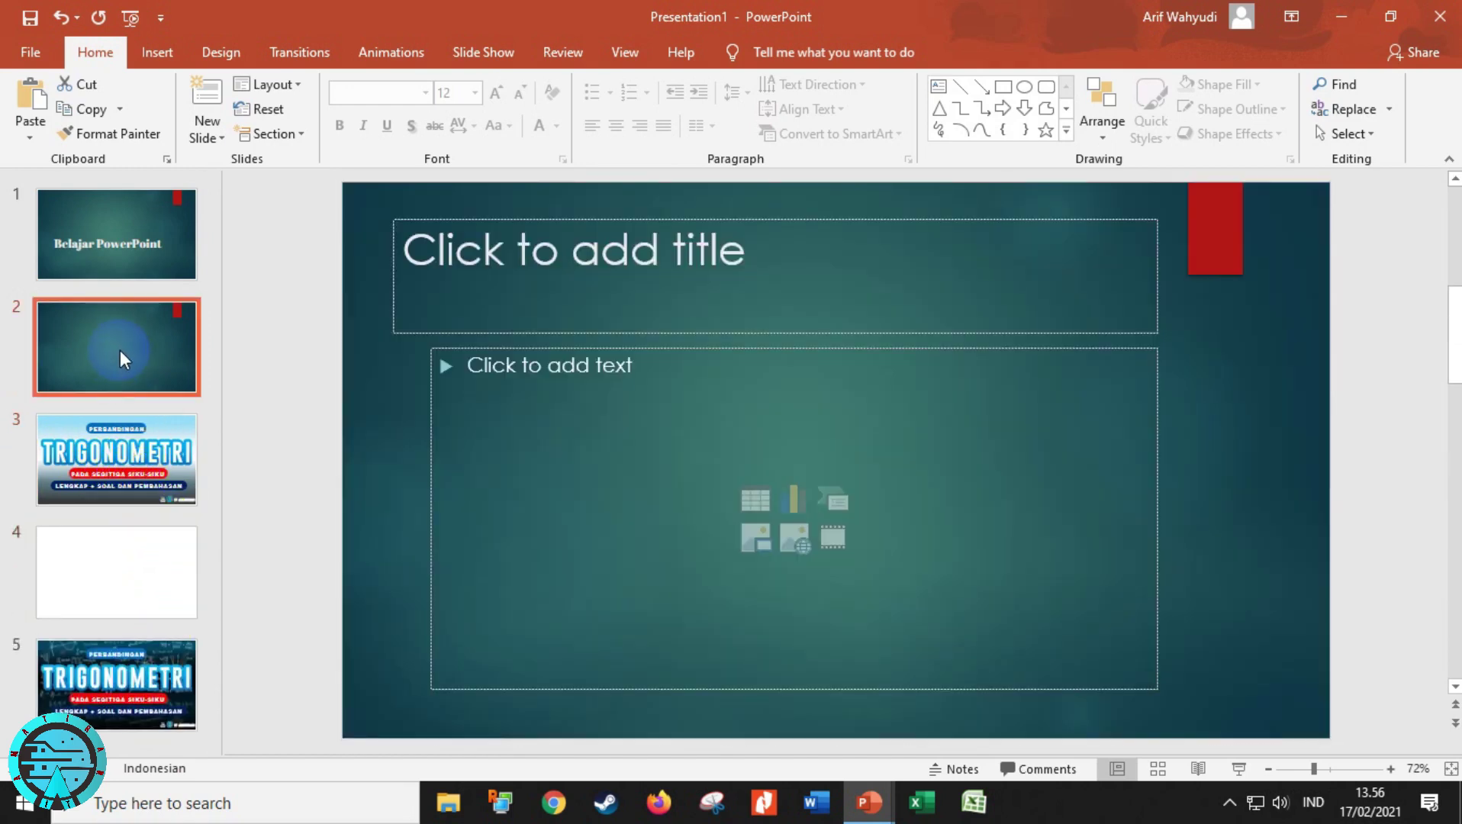
{"action": "key", "text": "Return"}
{"action": "left_click", "coordinate": [83, 450]}
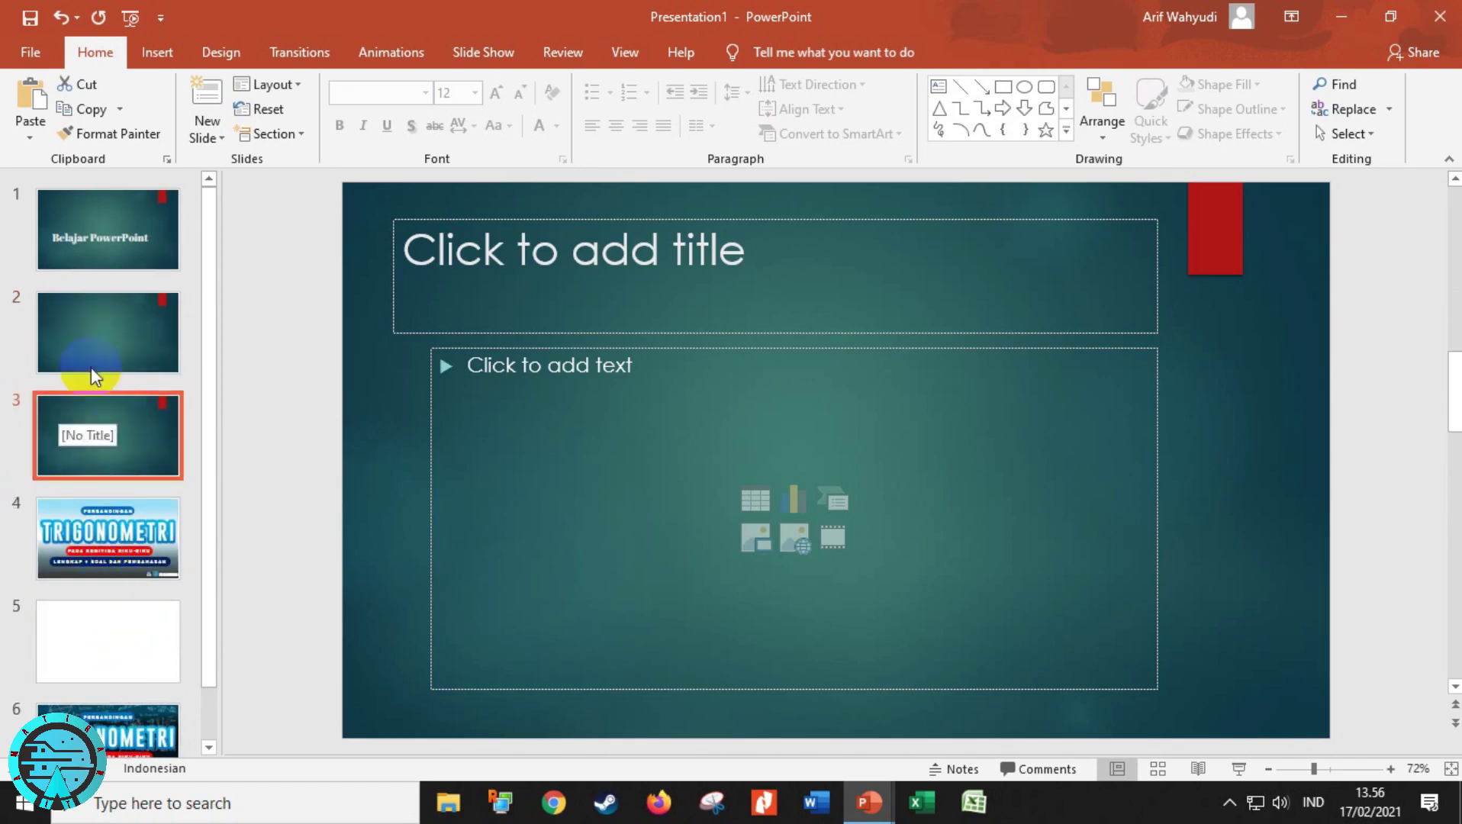
{"action": "scroll", "coordinate": [207, 352], "scroll_direction": "down", "scroll_amount": 2}
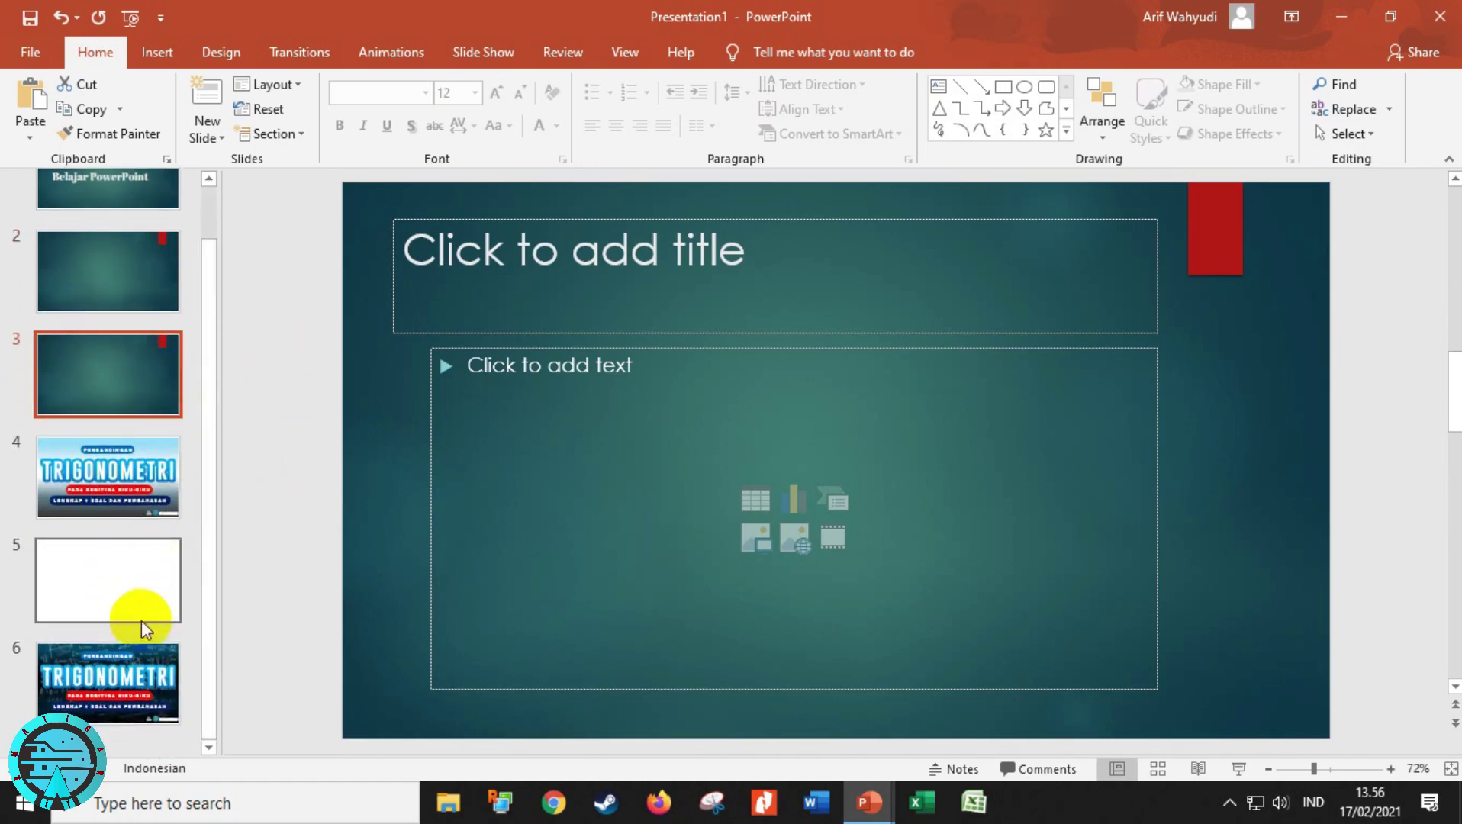
Step: Move the dark Trigonometri slide to the start of the deck, then reset and undo its layout
{"action": "left_click", "coordinate": [104, 704]}
{"action": "mouse_move", "coordinate": [104, 696]}
{"action": "left_mouse_down"}
{"action": "mouse_move", "coordinate": [107, 54]}
{"action": "mouse_move", "coordinate": [106, 229]}
{"action": "left_mouse_up"}
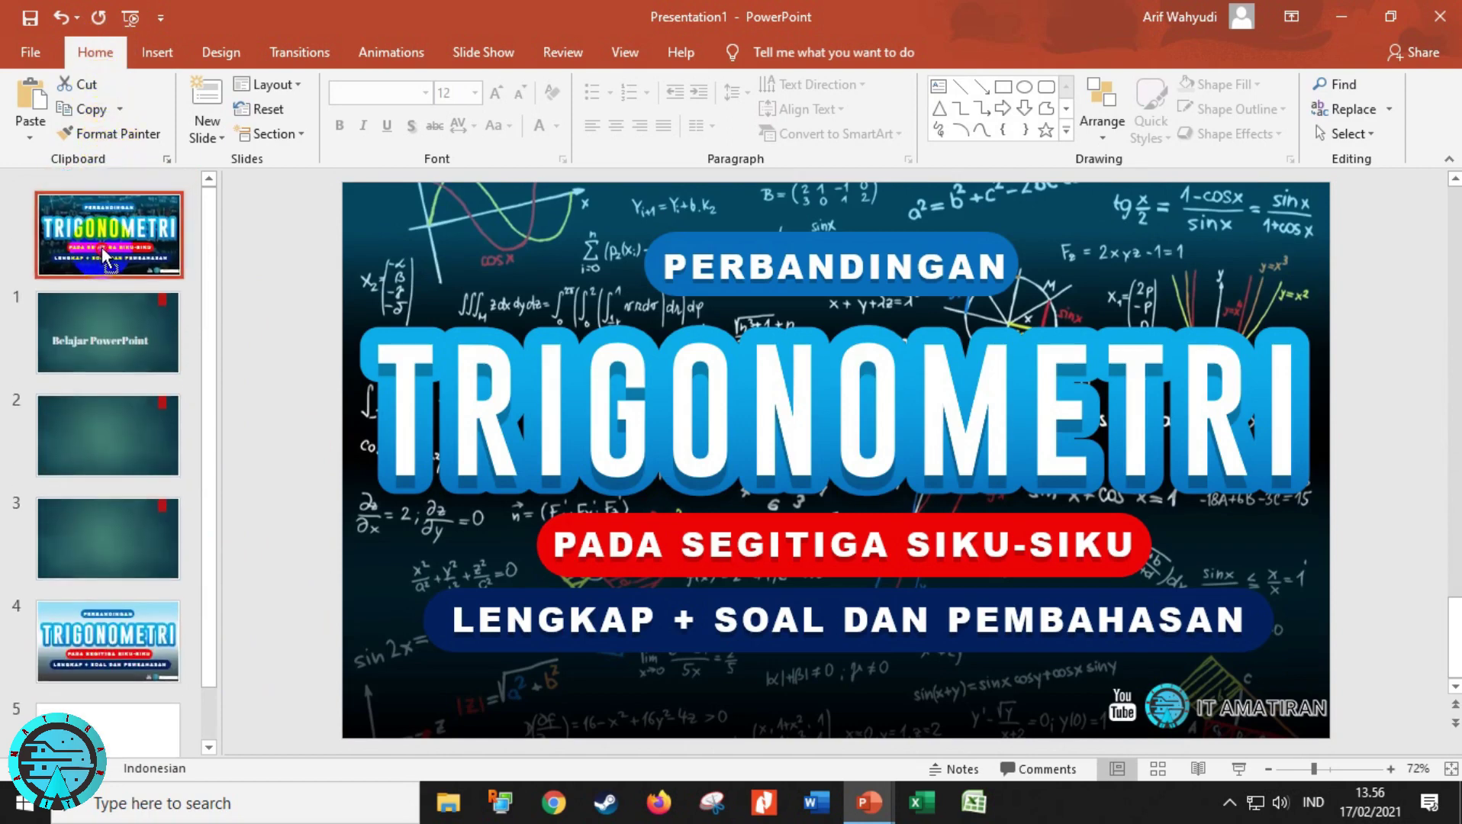
{"action": "mouse_move", "coordinate": [104, 249]}
{"action": "left_mouse_down"}
{"action": "mouse_move", "coordinate": [106, 454]}
{"action": "mouse_move", "coordinate": [120, 278]}
{"action": "mouse_move", "coordinate": [107, 210]}
{"action": "left_mouse_up"}
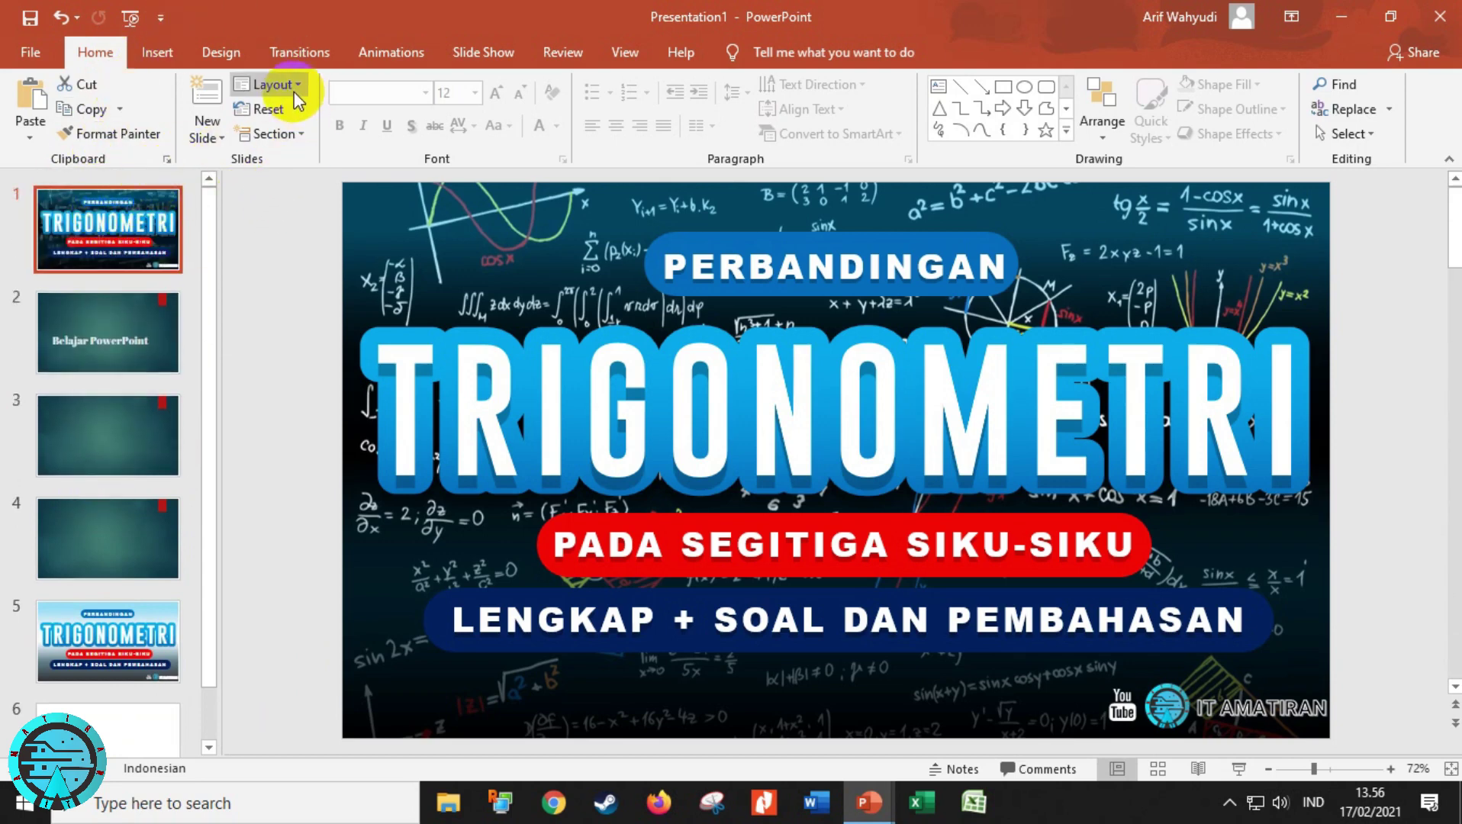
{"action": "left_click", "coordinate": [264, 109]}
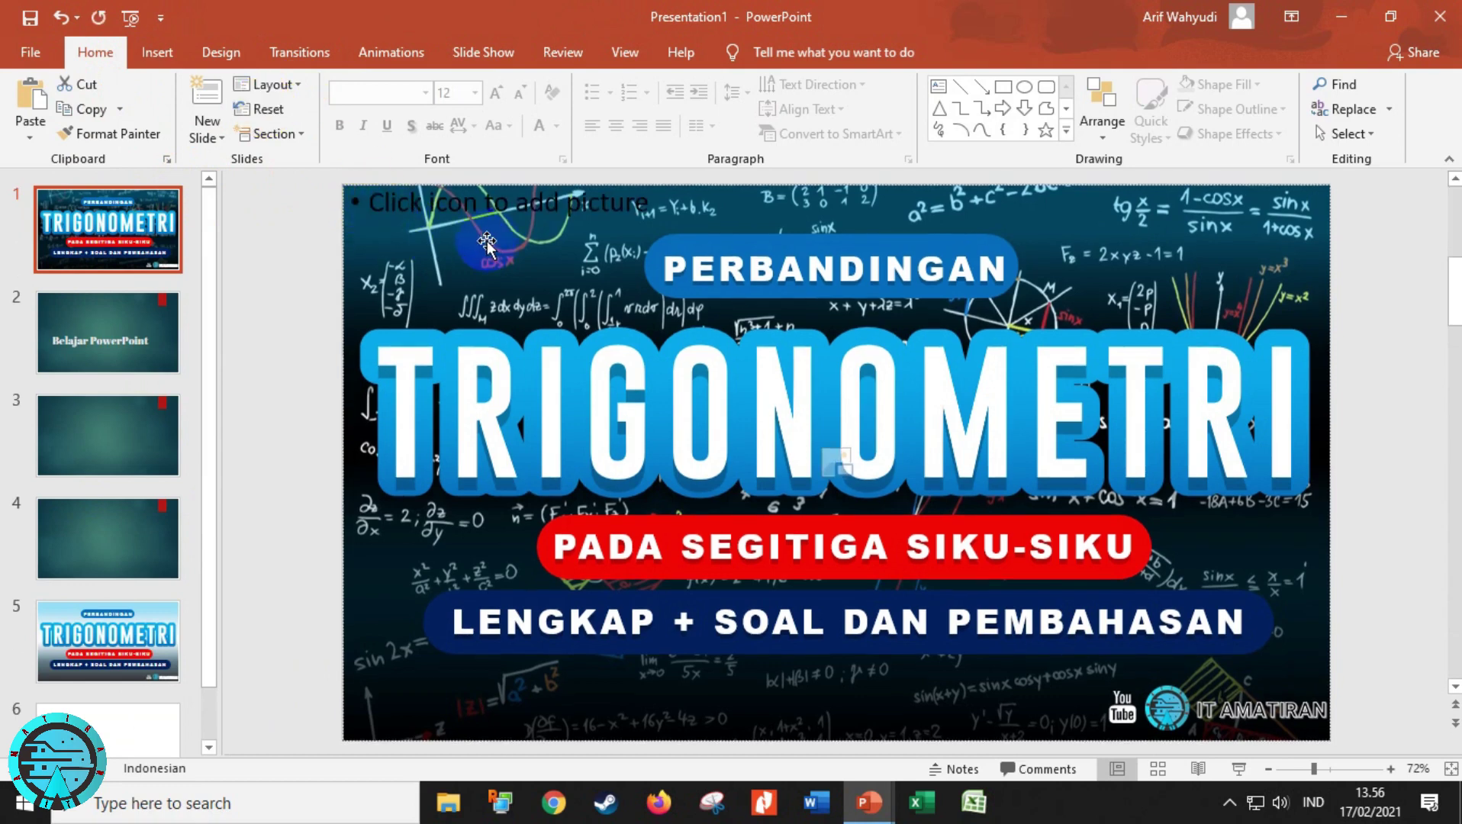
{"action": "key", "text": "ctrl+z"}
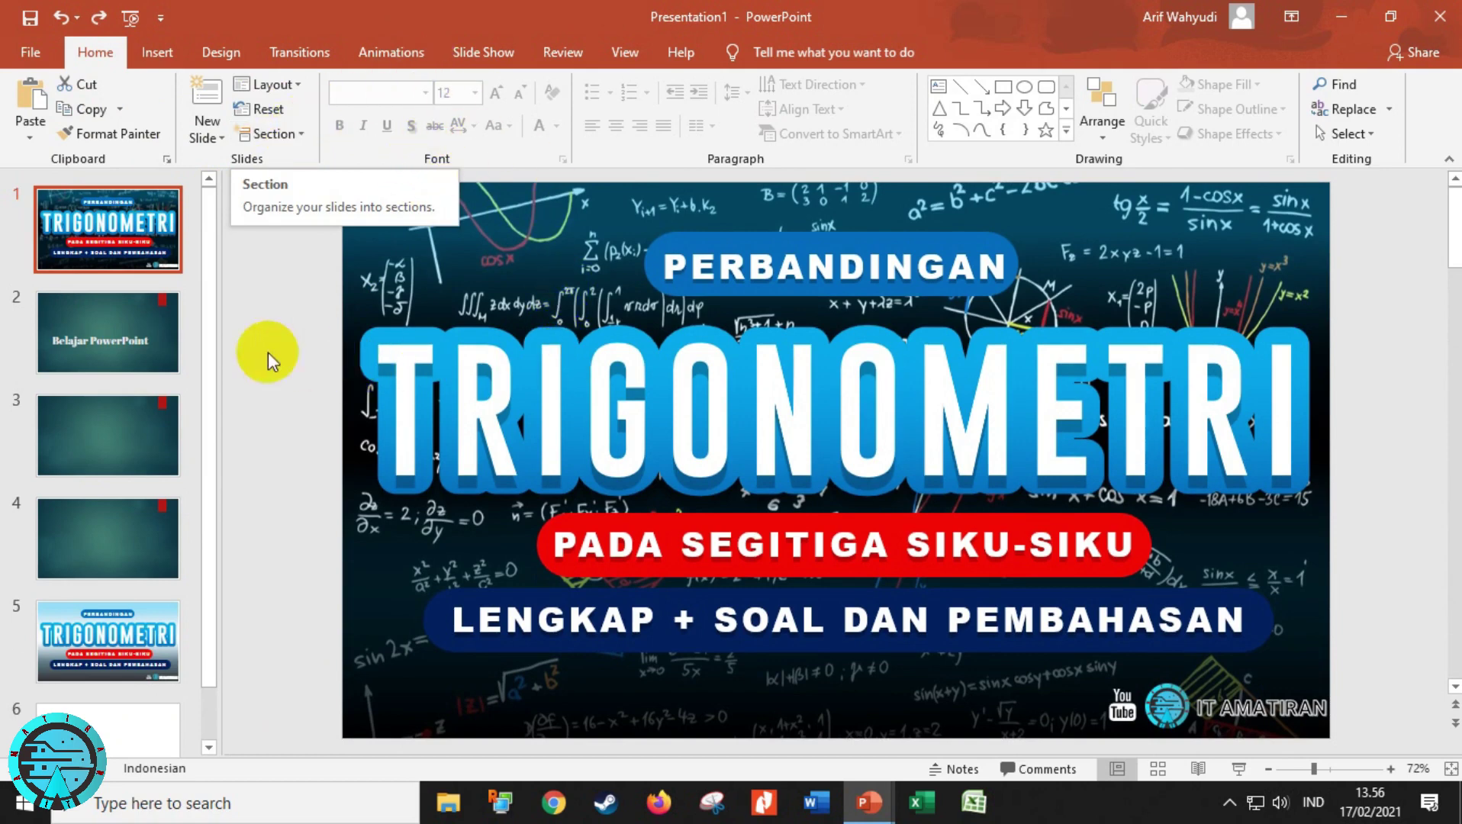
Step: Return to Presentation1 and undo the recent slide changes, restoring three slides
{"action": "scroll", "coordinate": [120, 636], "scroll_direction": "down", "scroll_amount": 1}
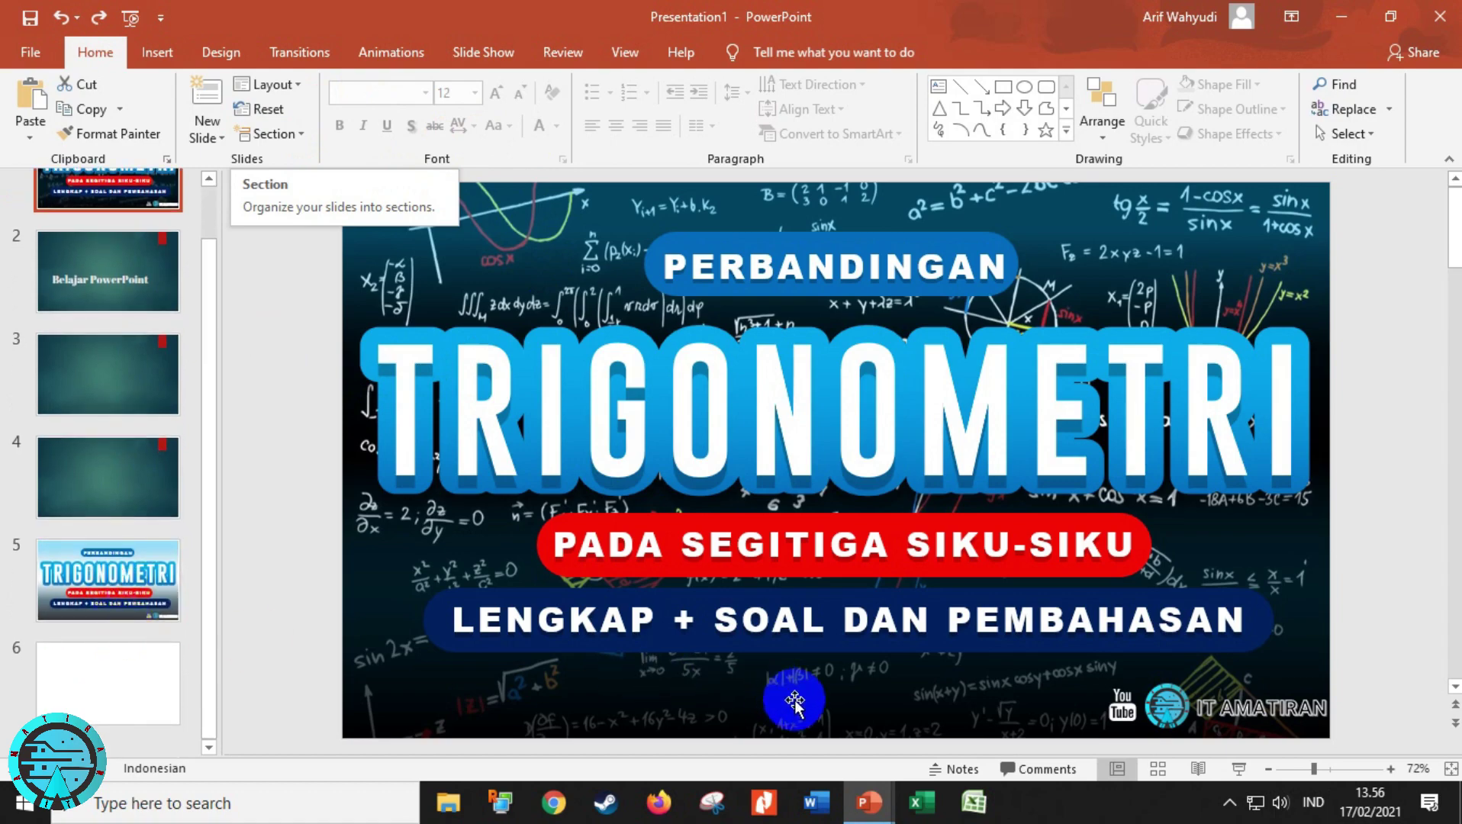
{"action": "mouse_move", "coordinate": [869, 803]}
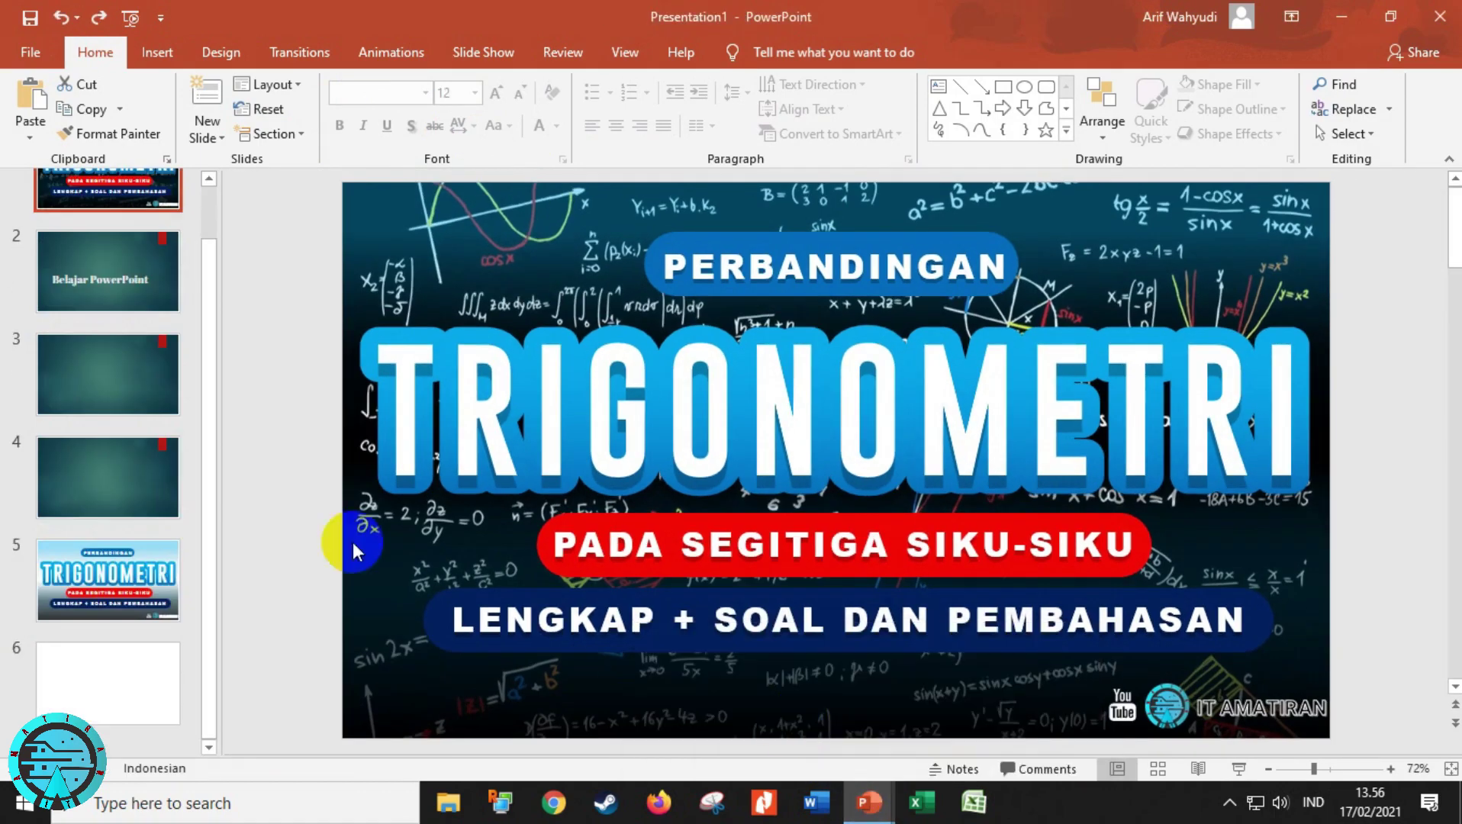
{"action": "left_click", "coordinate": [162, 478]}
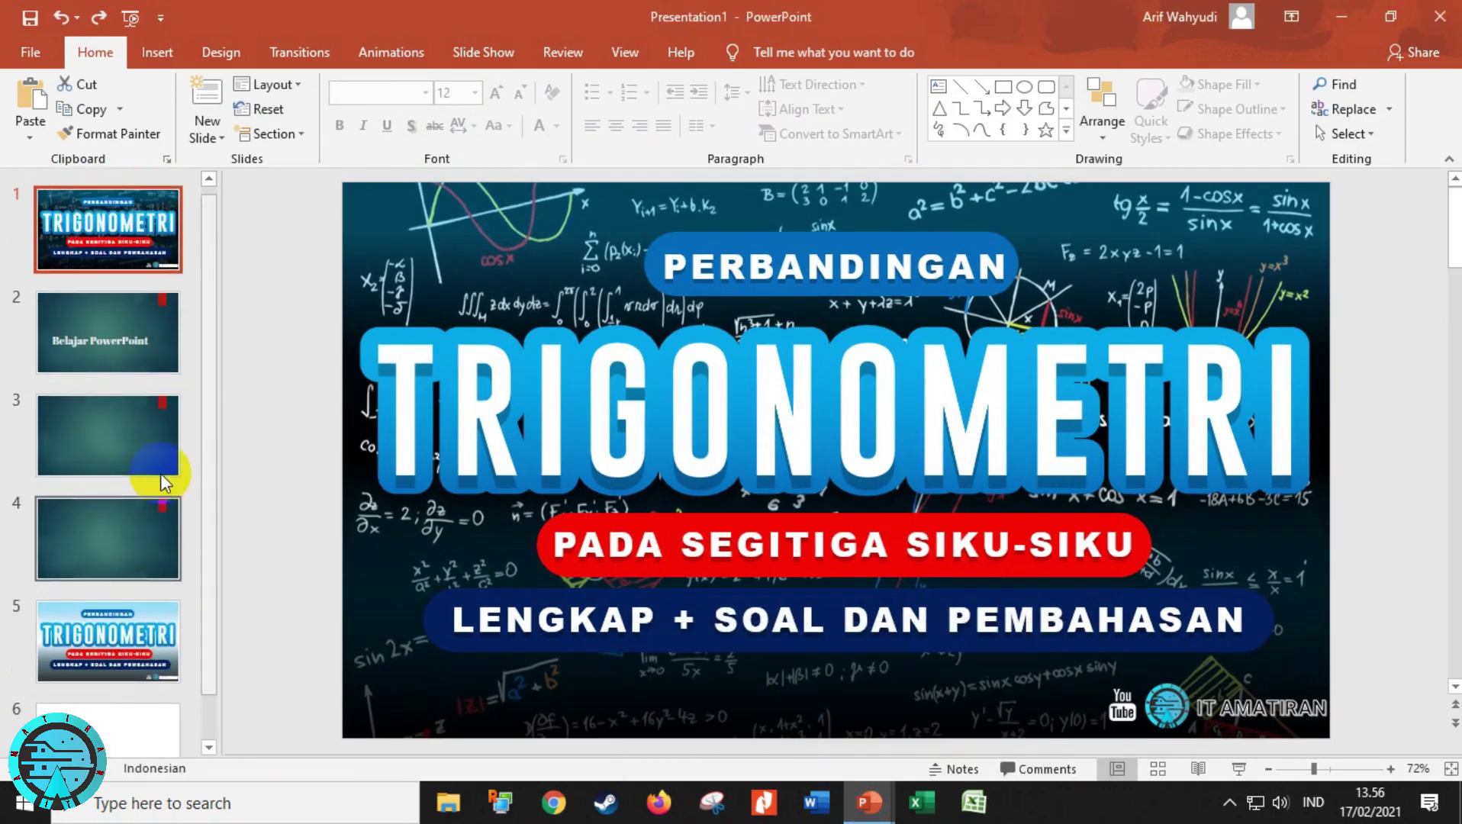
{"action": "left_click", "coordinate": [106, 345]}
{"action": "scroll", "coordinate": [200, 336], "scroll_direction": "down", "scroll_amount": 2}
{"action": "scroll", "coordinate": [230, 334], "scroll_direction": "down", "scroll_amount": 1}
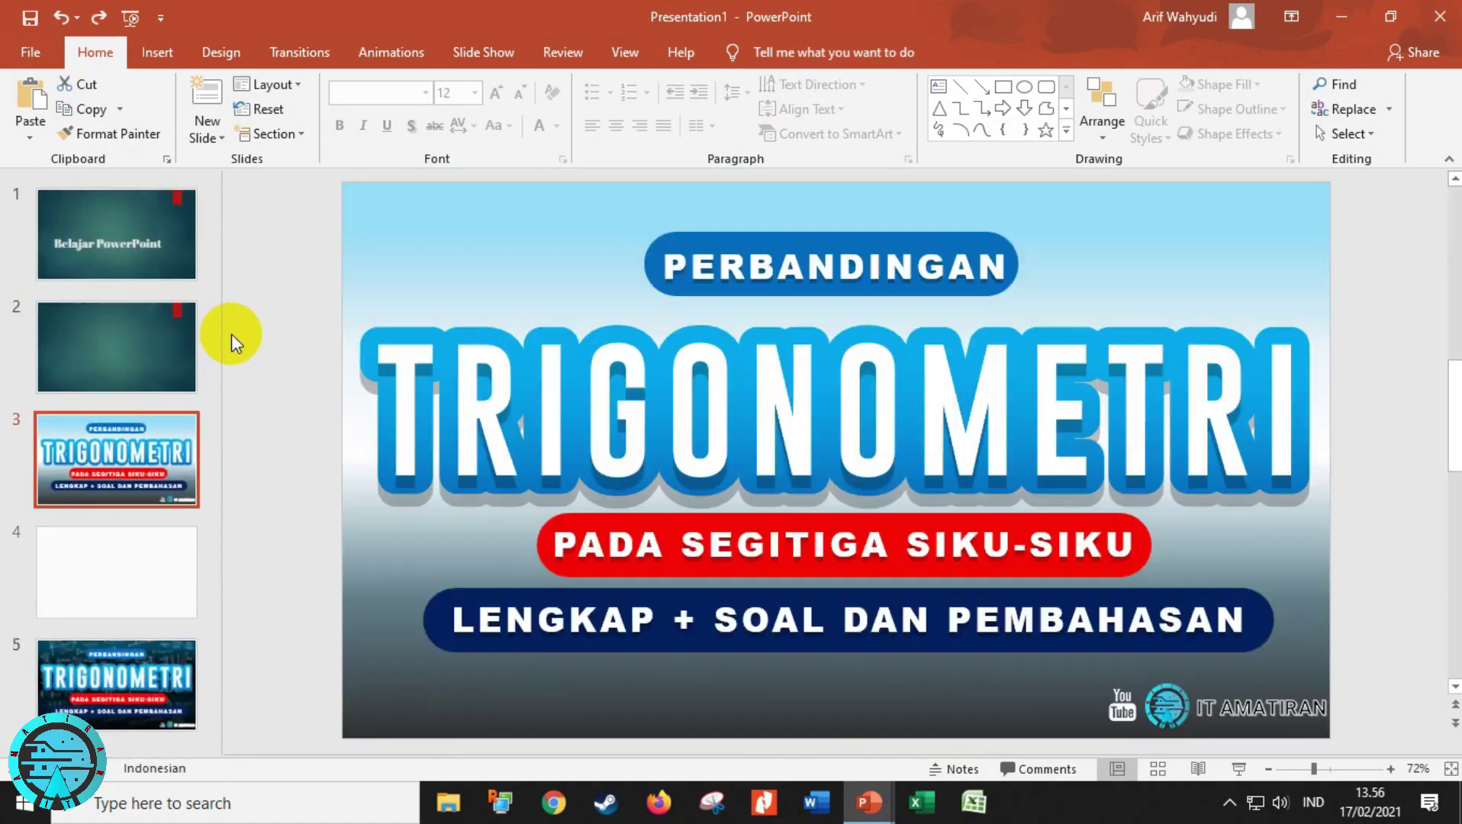
{"action": "scroll", "coordinate": [230, 333], "scroll_direction": "down", "scroll_amount": 1}
{"action": "key", "text": "ctrl+z"}
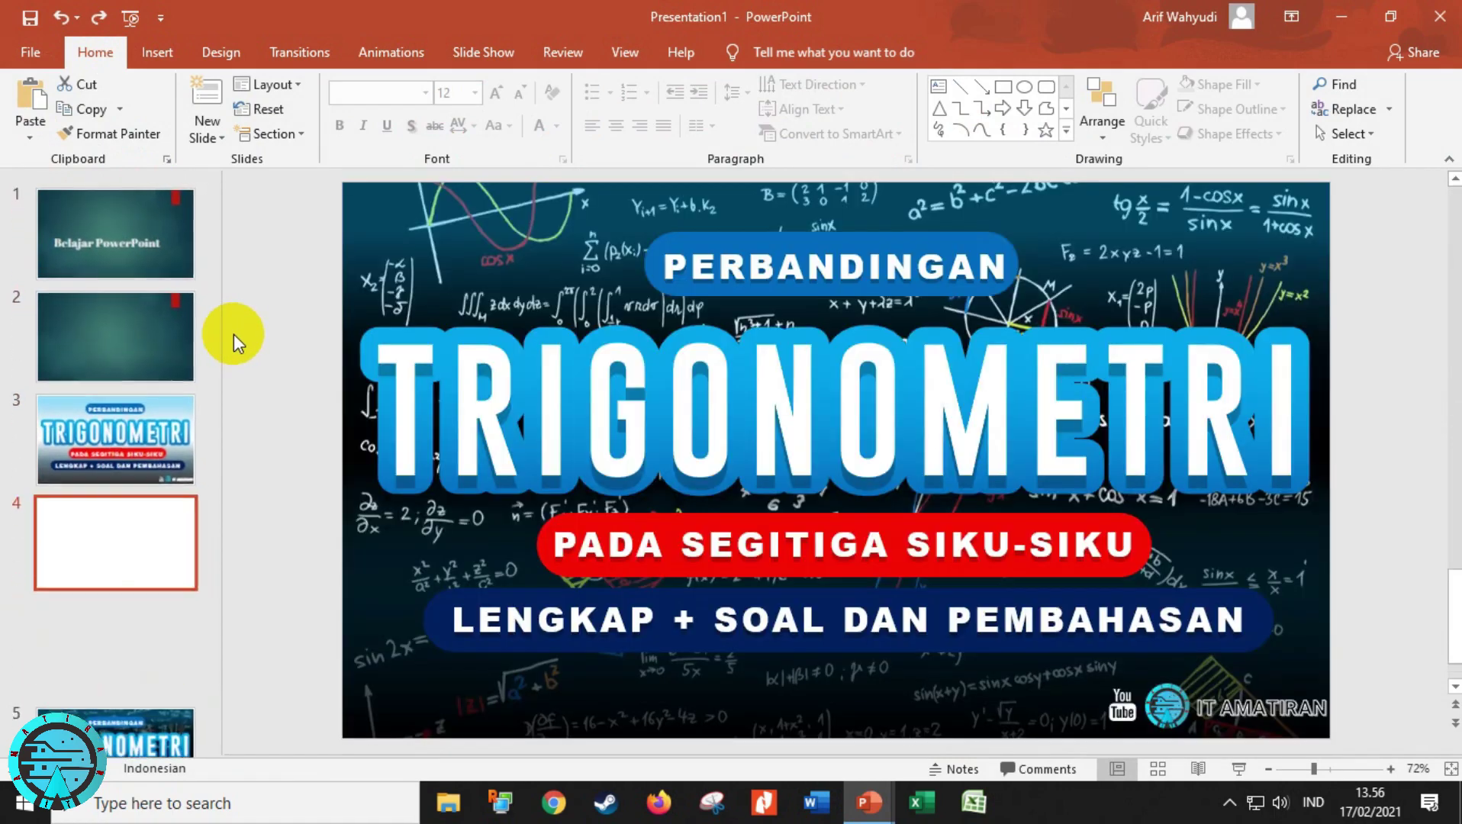
{"action": "key", "text": "ctrl+z"}
{"action": "key", "text": "ctrl+z"}
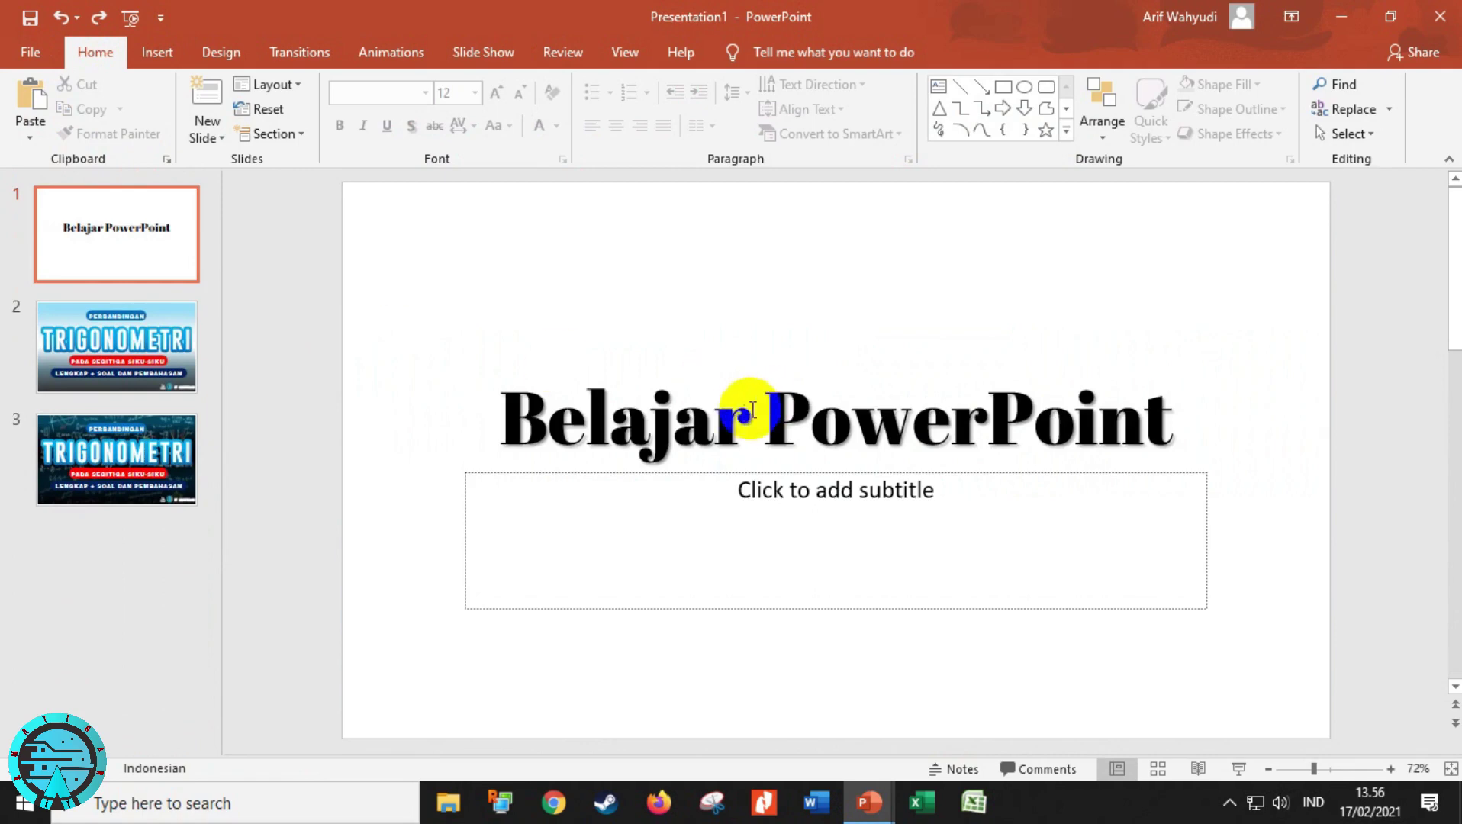
Step: Select the Belajar PowerPoint title text and place the cursor in the empty subtitle
{"action": "left_click", "coordinate": [747, 414]}
{"action": "left_click_drag", "start_coordinate": [492, 419], "coordinate": [1037, 425]}
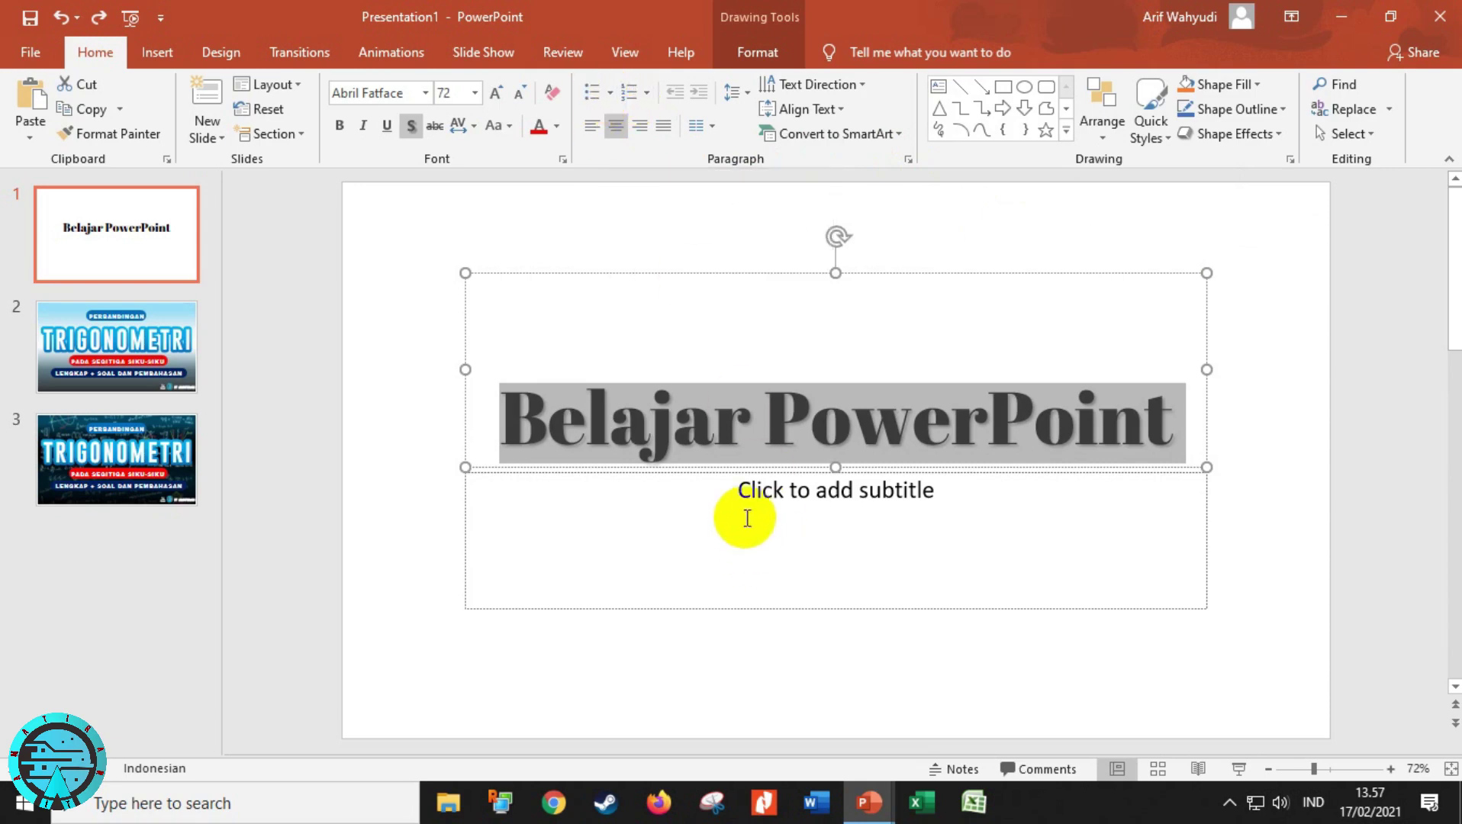
{"action": "left_click", "coordinate": [774, 488]}
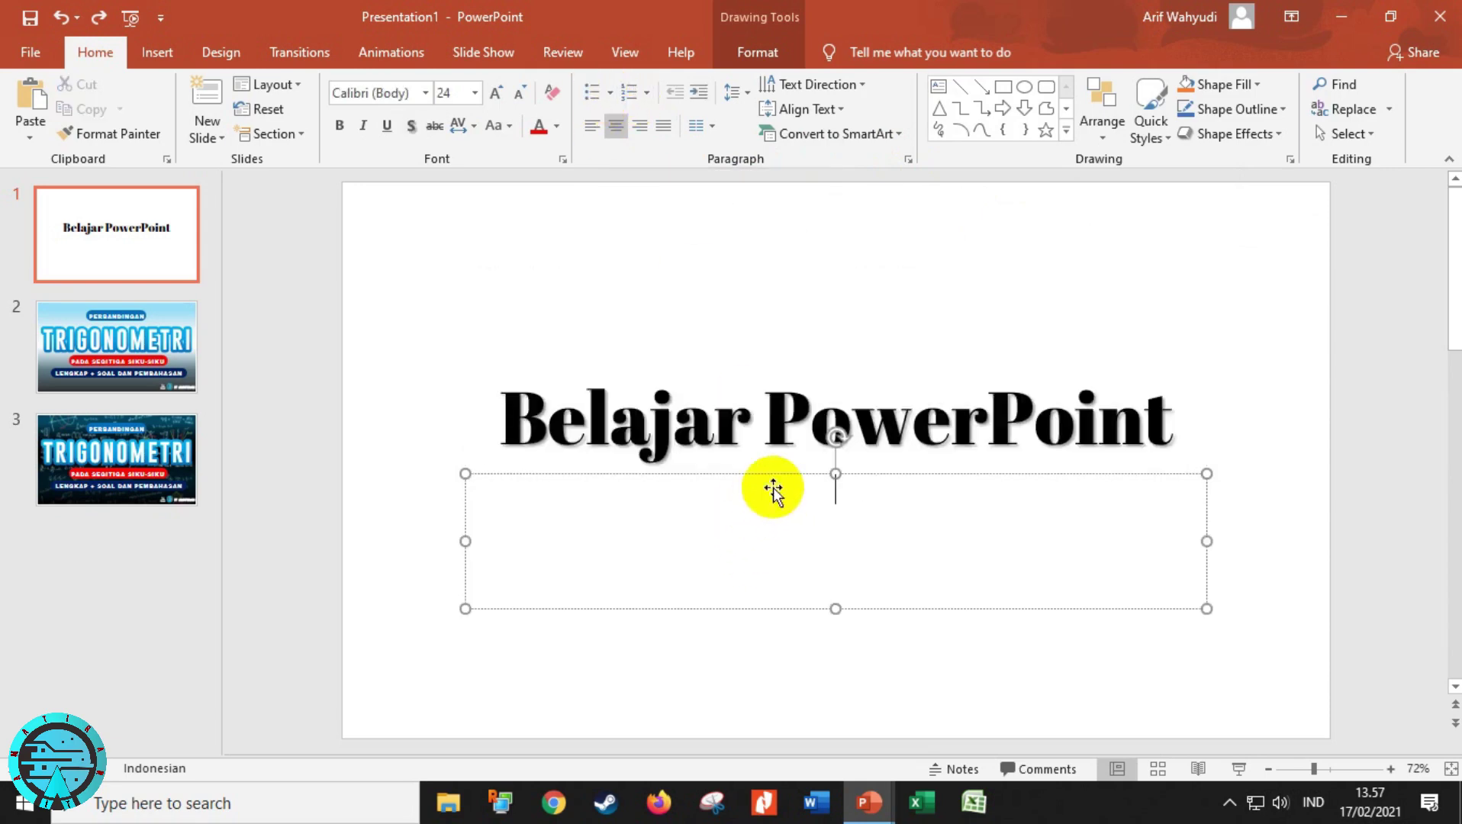
Step: Give the subtitle checkmark bullets and a font size of 44
{"action": "left_click", "coordinate": [596, 93]}
{"action": "left_click", "coordinate": [610, 96]}
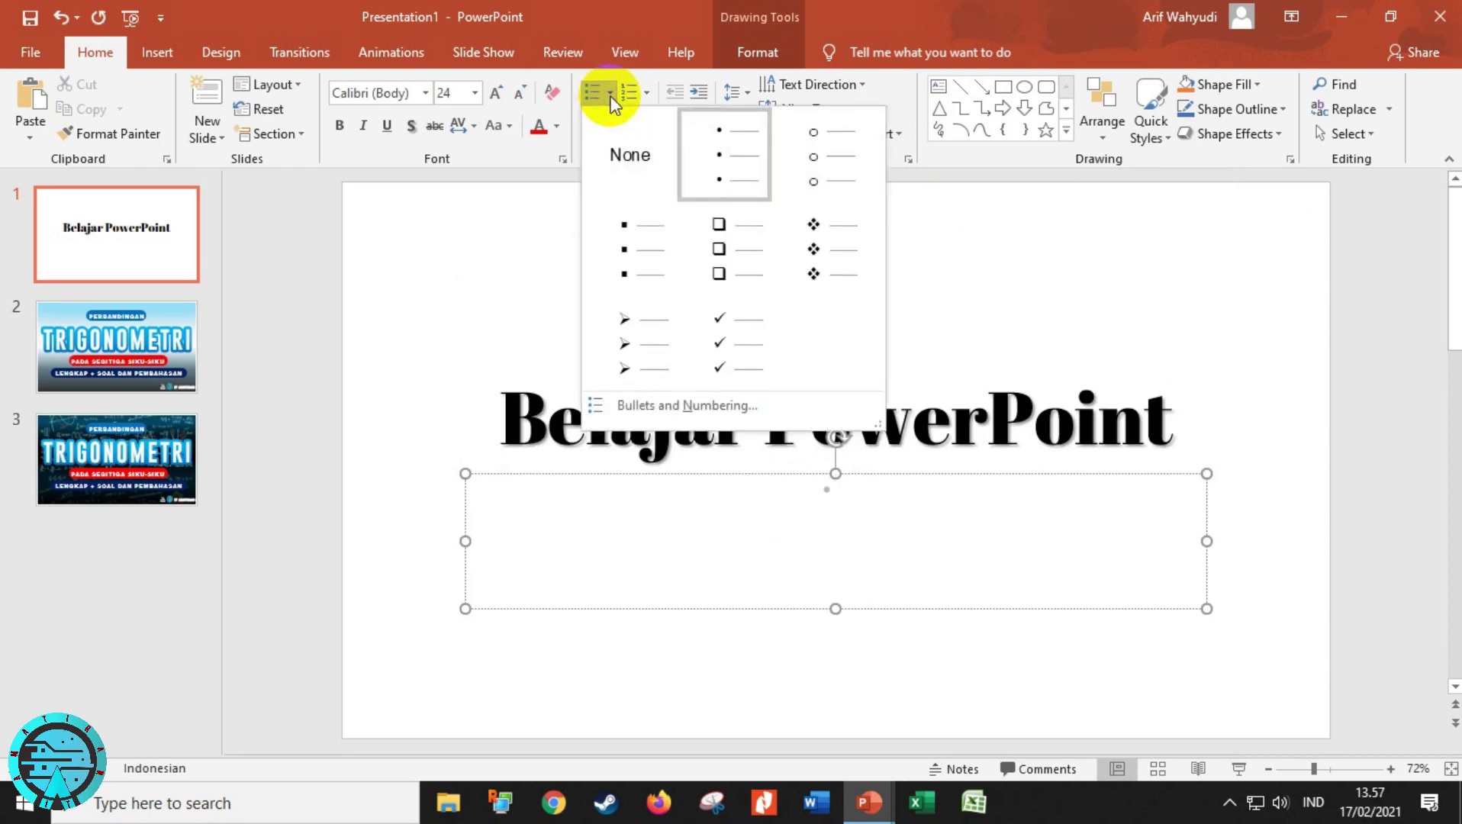
{"action": "left_click", "coordinate": [719, 348]}
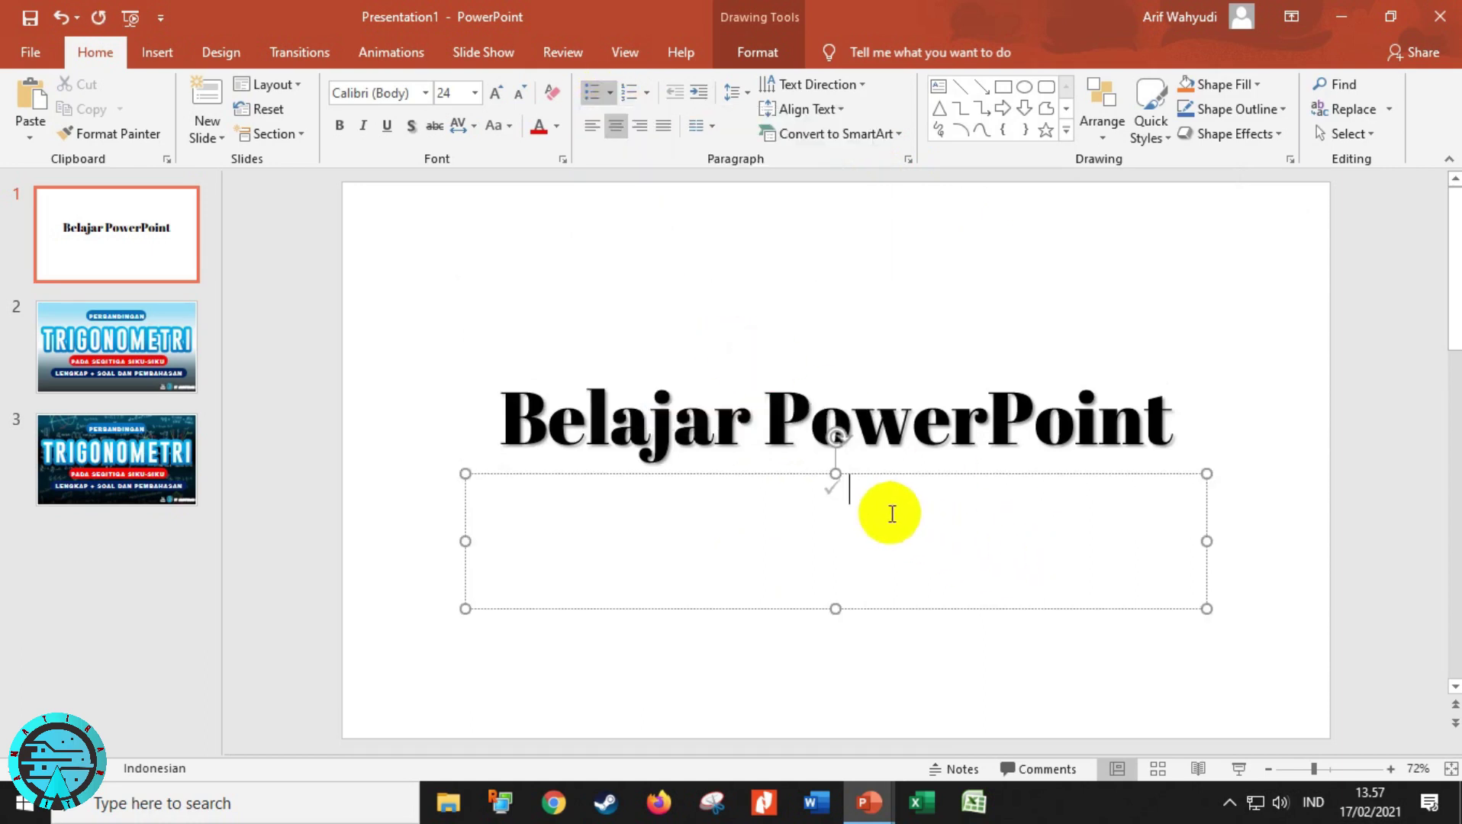
{"action": "double_click", "coordinate": [847, 492]}
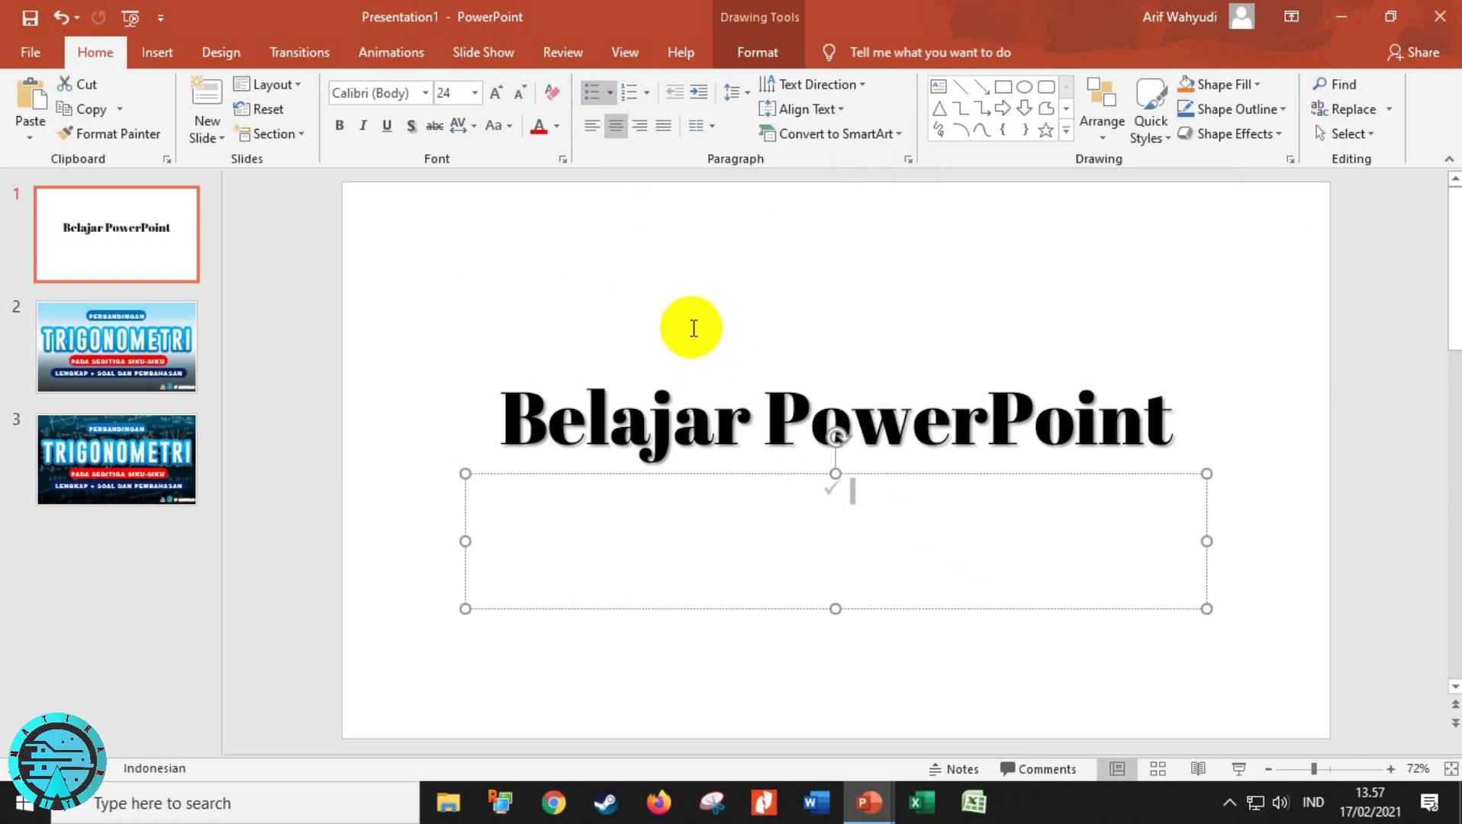
{"action": "left_click", "coordinate": [475, 93]}
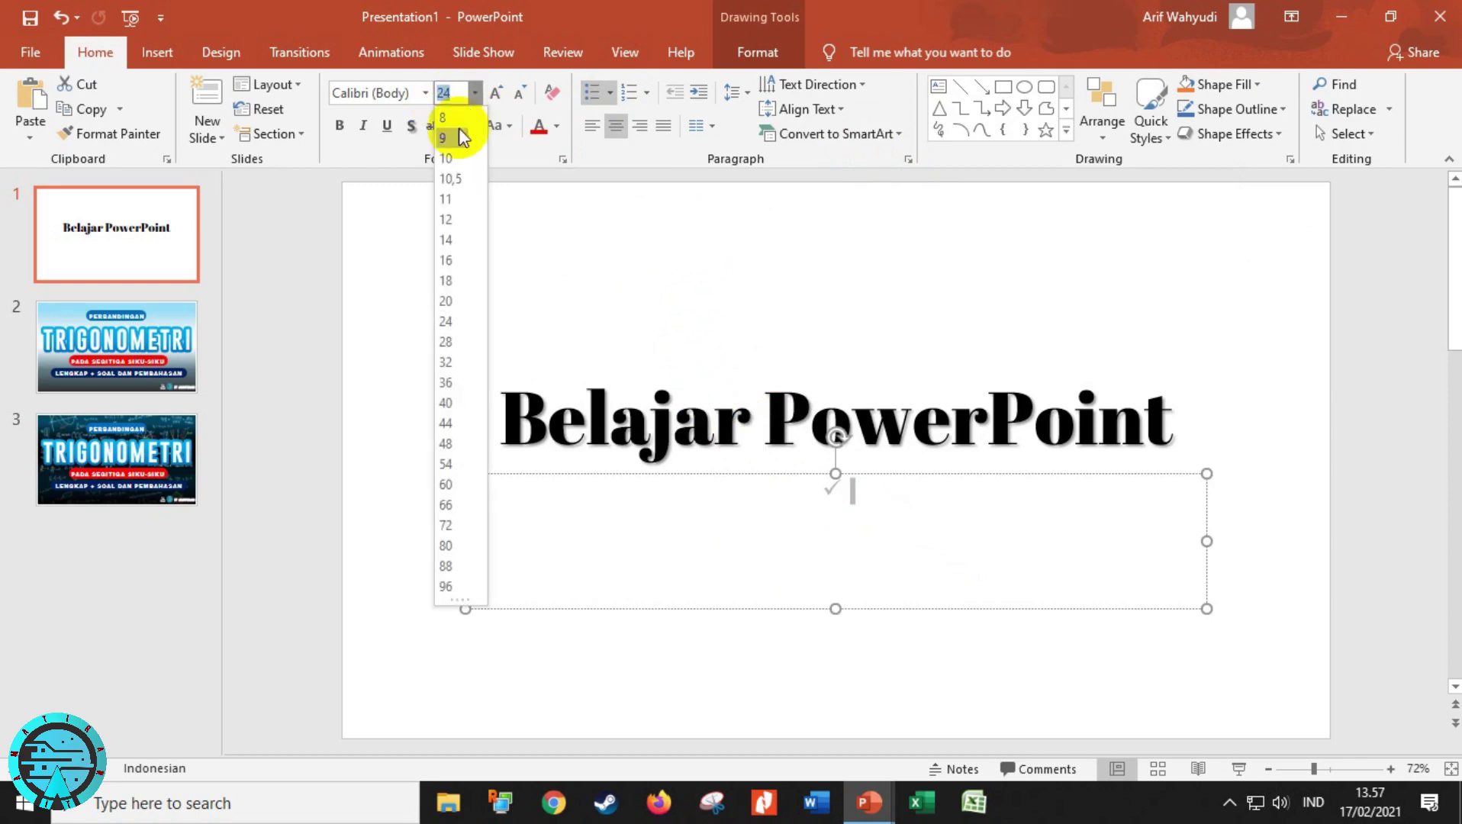
{"action": "left_click", "coordinate": [446, 423]}
{"action": "left_click", "coordinate": [843, 494]}
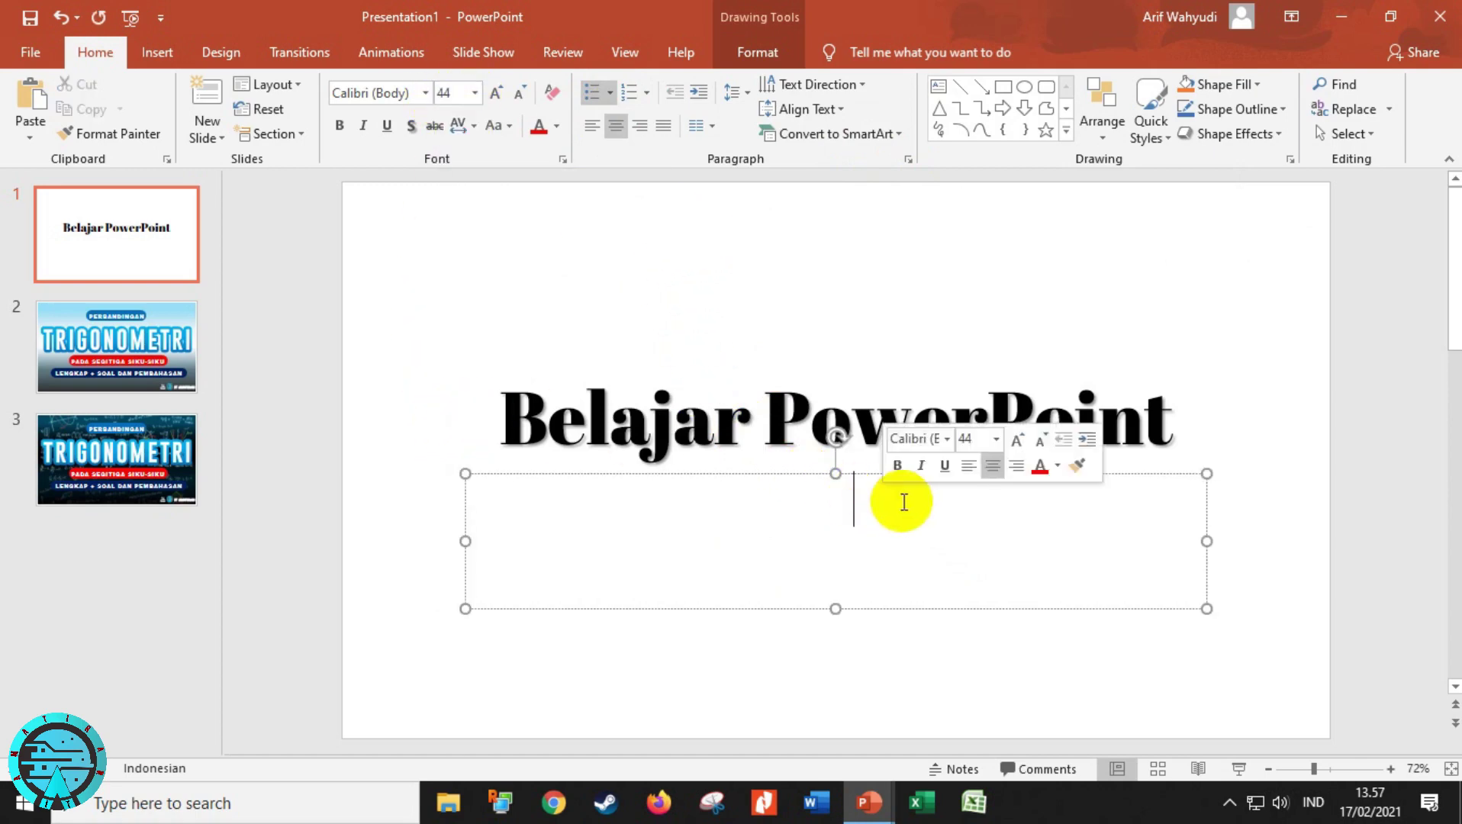
Step: Type the bullets Menjalankan PowerPoint, Menyimpan File and Menutup PowerPoint
{"action": "type", "text": "a"}
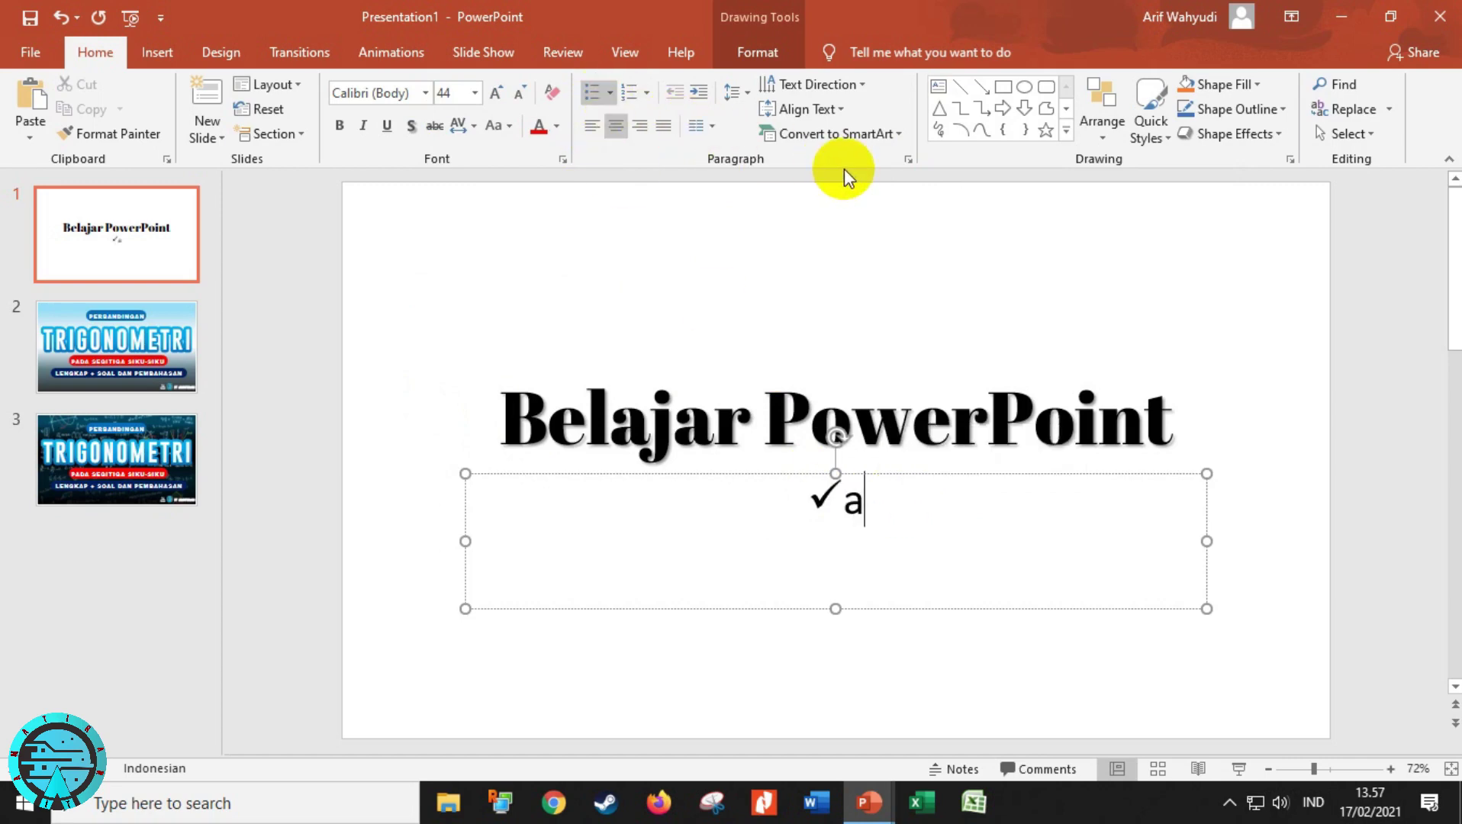
{"action": "type", "text": "m"}
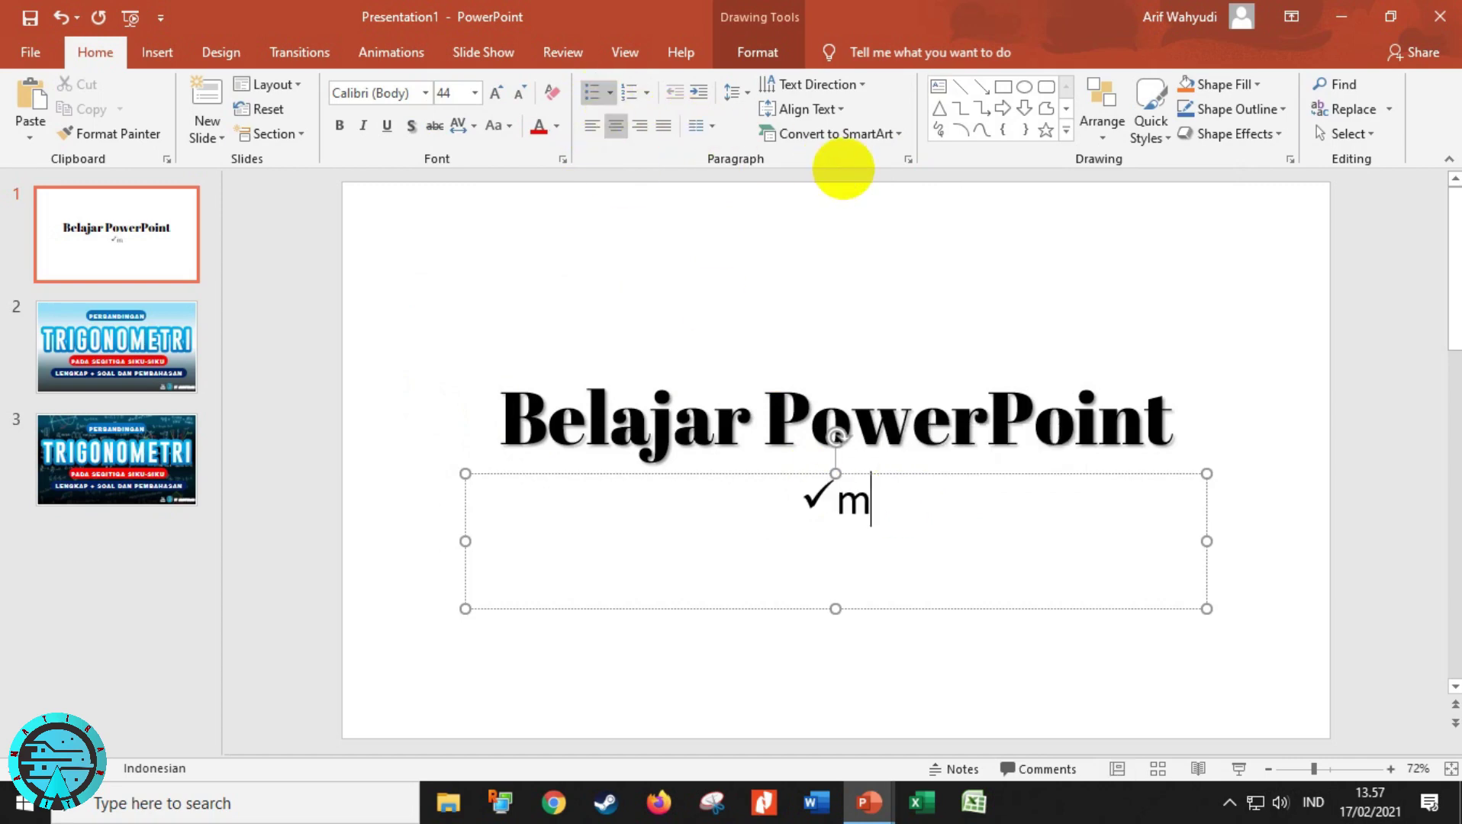
{"action": "type", "text": "em"}
{"action": "key", "text": "BackSpace"}
{"action": "type", "text": "najala"}
{"action": "key", "text": "BackSpace"}
{"action": "key", "text": "BackSpace"}
{"action": "key", "text": "BackSpace"}
{"action": "type", "text": "jalankan PowerPoint"}
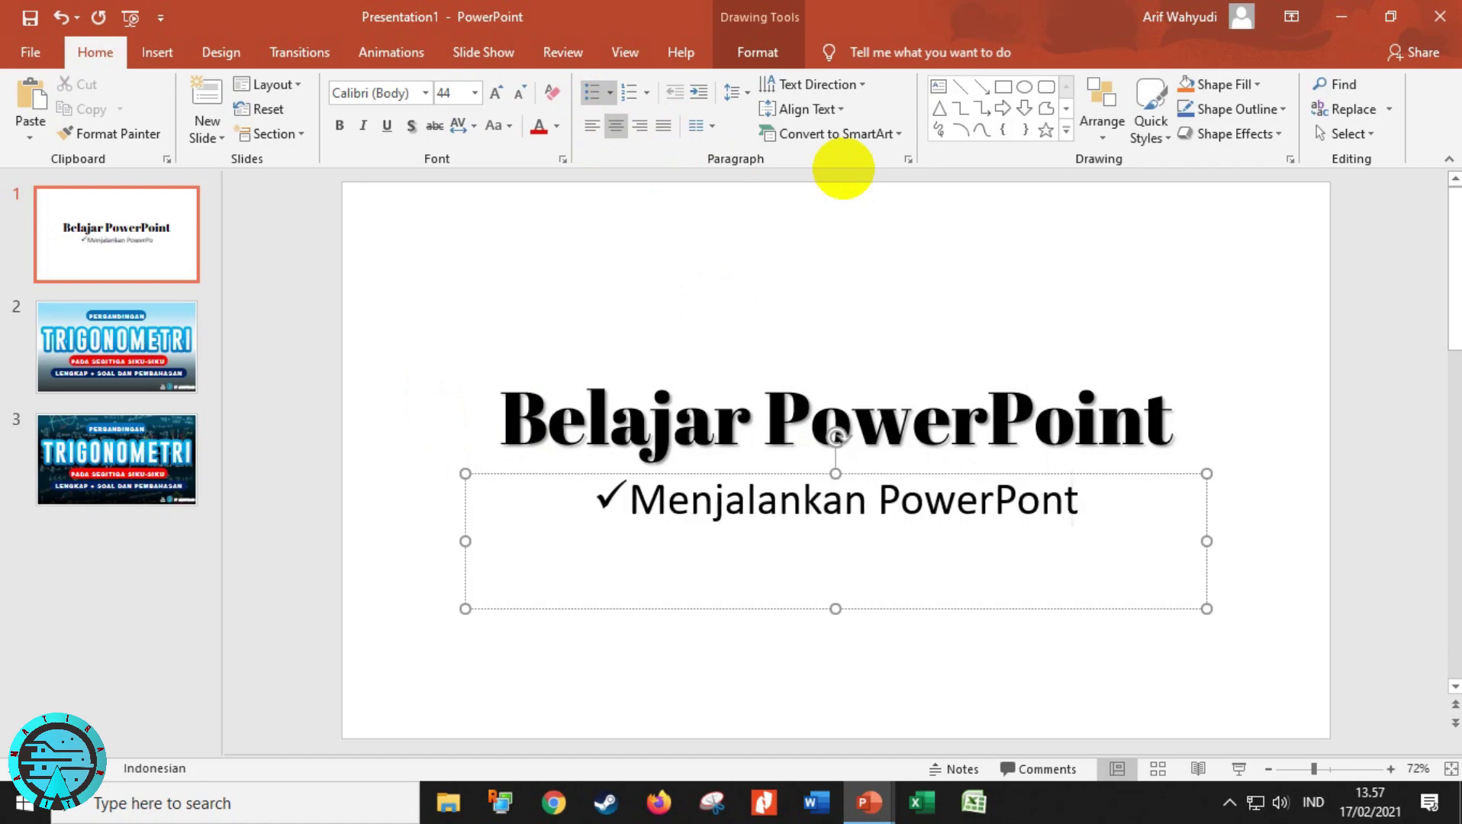
{"action": "key", "text": "Return"}
{"action": "type", "text": "Menyimpan File"}
{"action": "key", "text": "Return"}
{"action": "type", "text": "Menutup PowerPoi"}
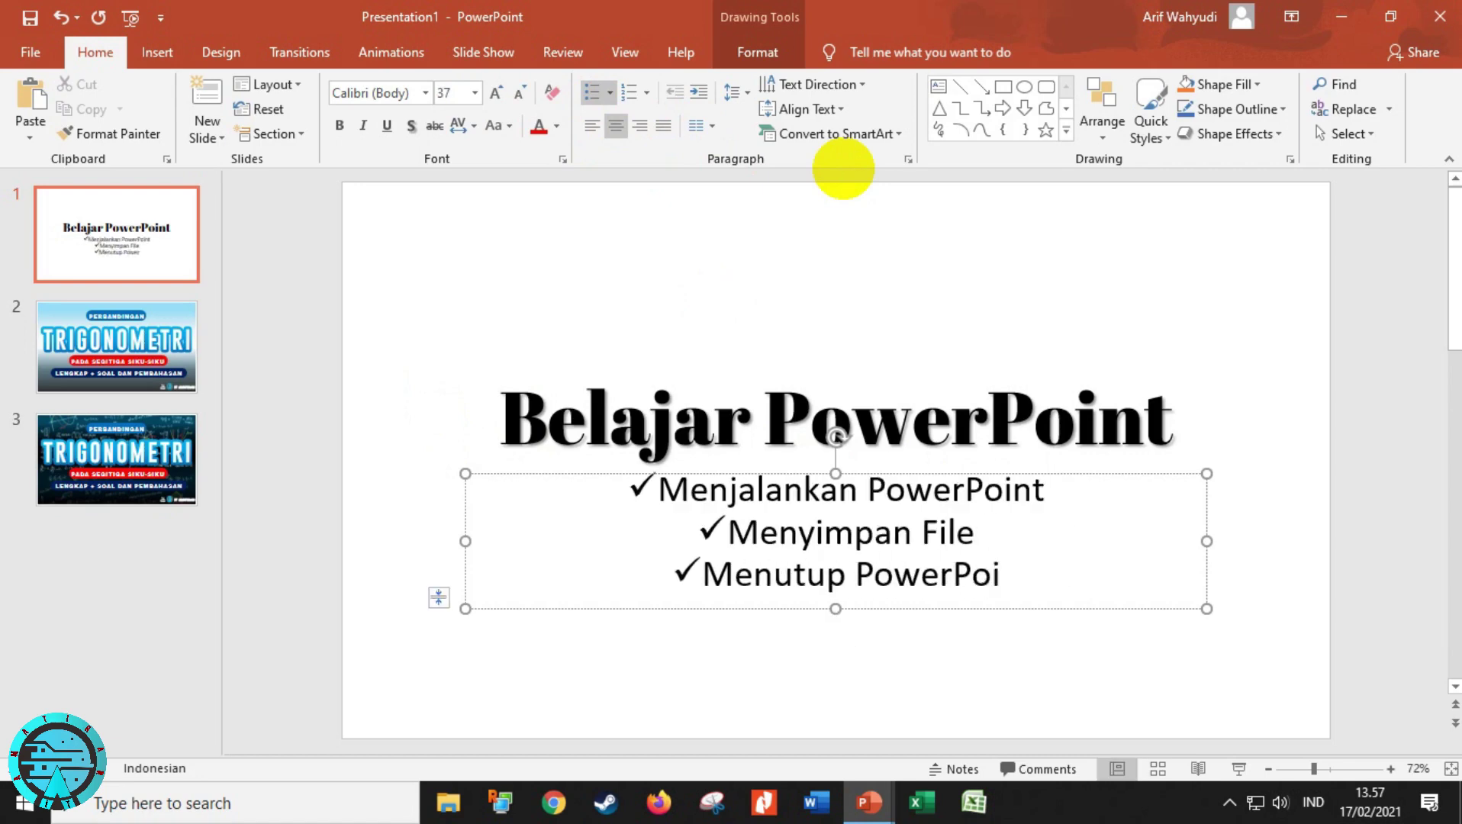
{"action": "type", "text": "nt"}
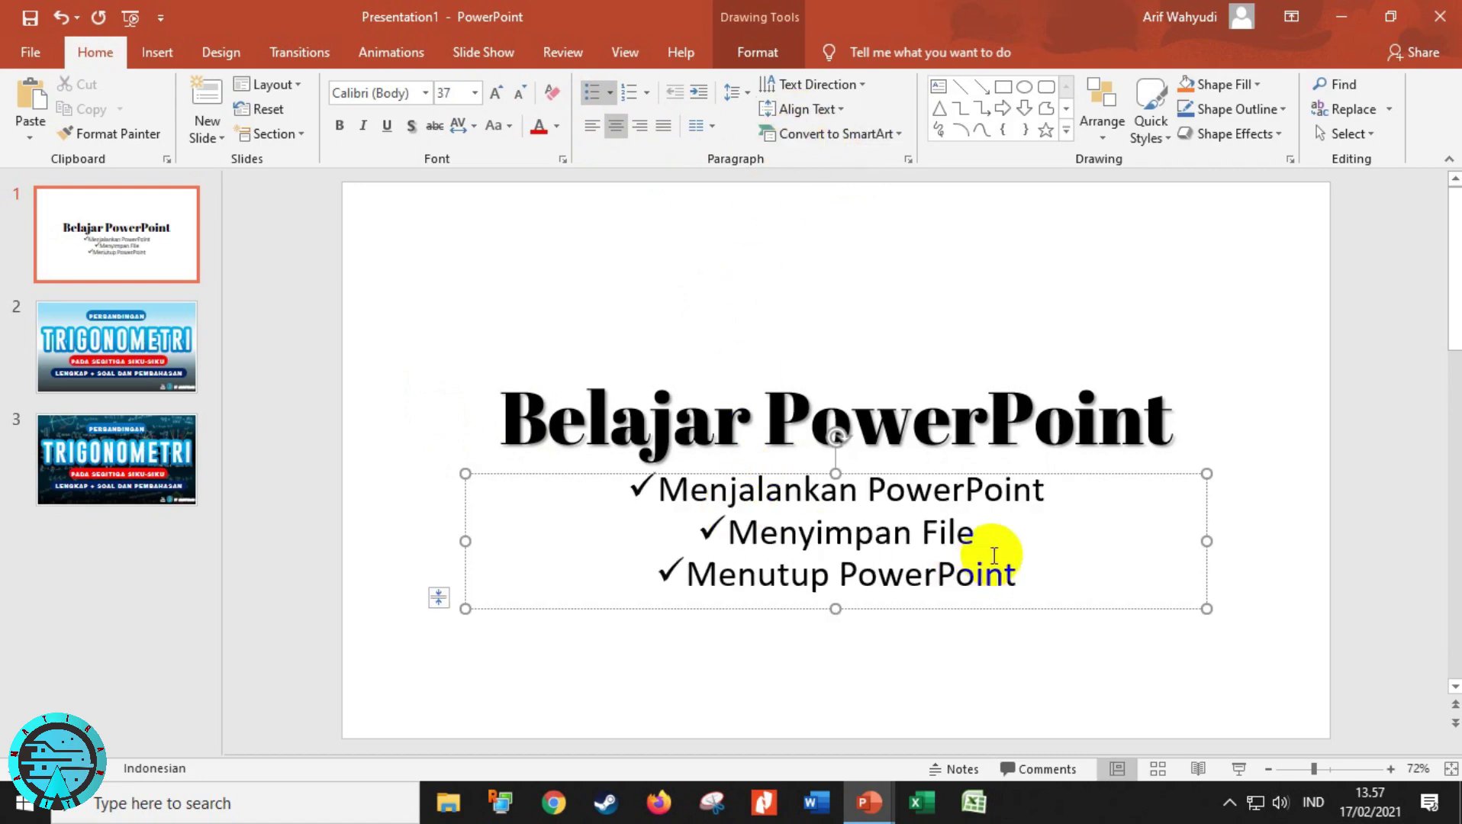
Step: Left-align the three bullet lines, then delete and restore the text box
{"action": "left_click_drag", "start_coordinate": [995, 578], "coordinate": [545, 447]}
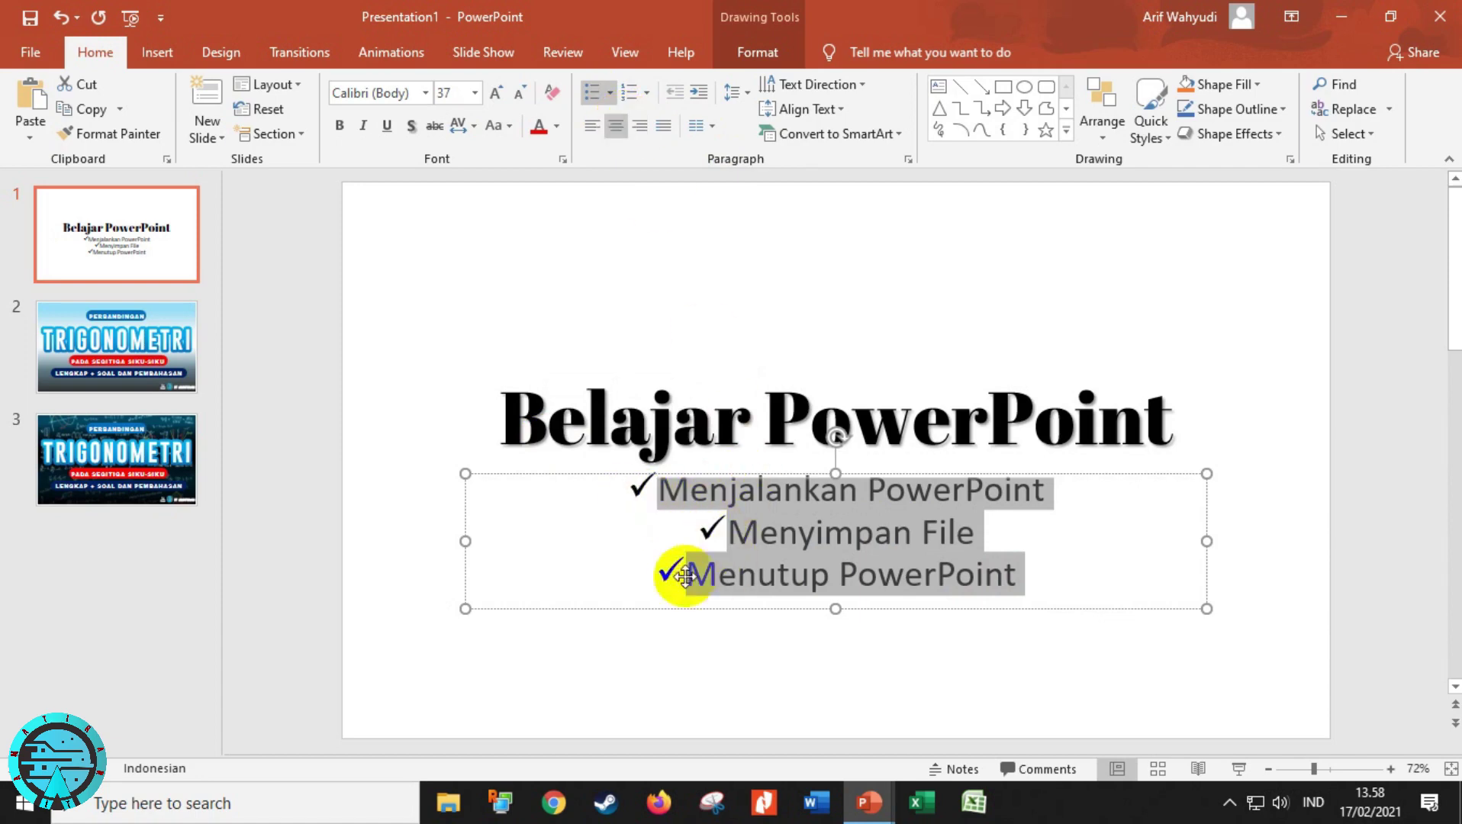
{"action": "left_click", "coordinate": [593, 128]}
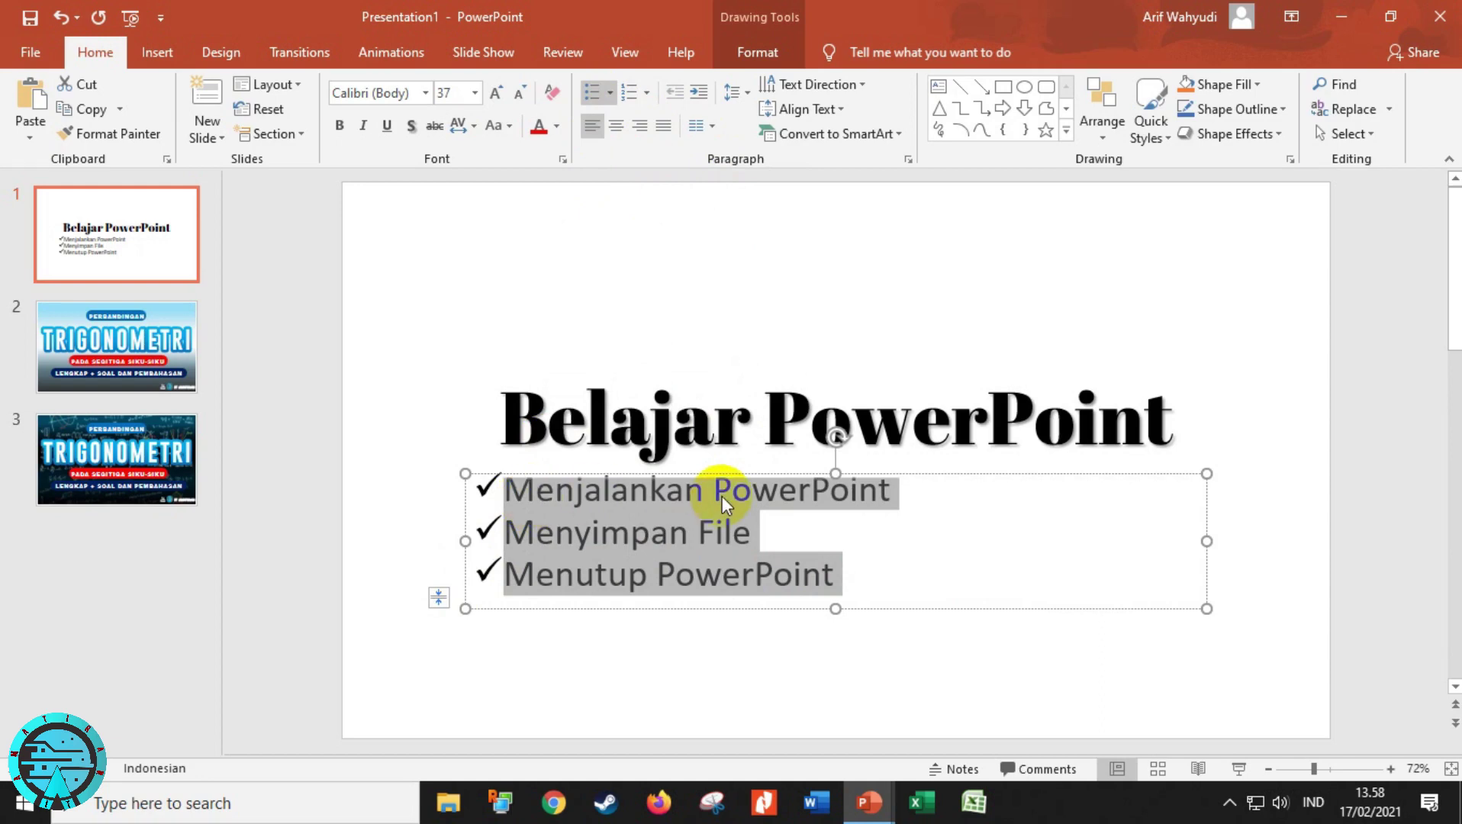
{"action": "left_click", "coordinate": [485, 541]}
{"action": "key", "text": "Delete"}
{"action": "key", "text": "ctrl+z"}
Step: Resize the checklist box's width and shift it left
{"action": "left_click", "coordinate": [664, 542]}
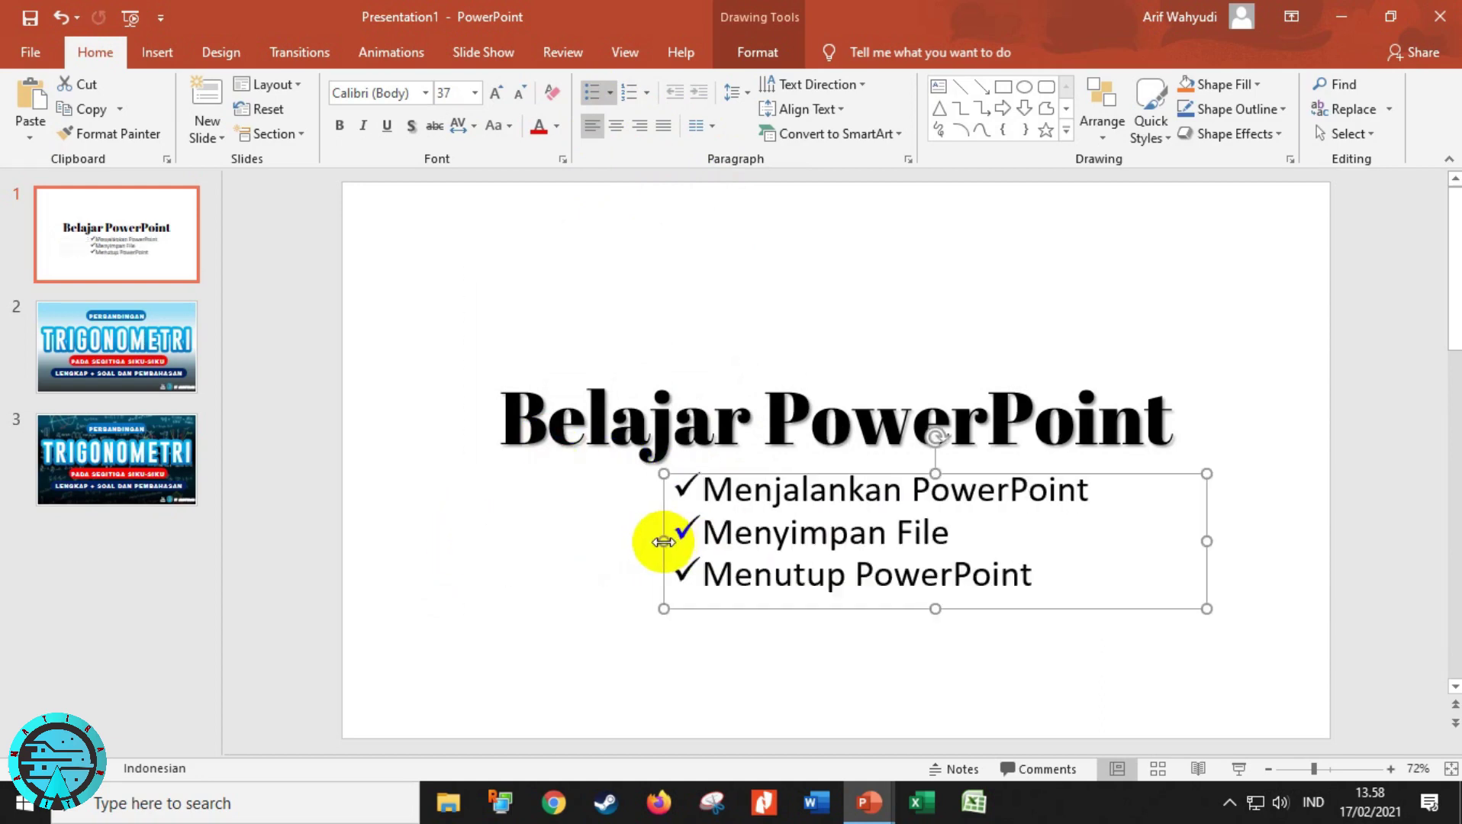
{"action": "mouse_move", "coordinate": [1206, 541]}
{"action": "left_mouse_down"}
{"action": "mouse_move", "coordinate": [1067, 538]}
{"action": "mouse_move", "coordinate": [1107, 541]}
{"action": "left_mouse_up"}
{"action": "left_click_drag", "start_coordinate": [808, 475], "coordinate": [758, 478]}
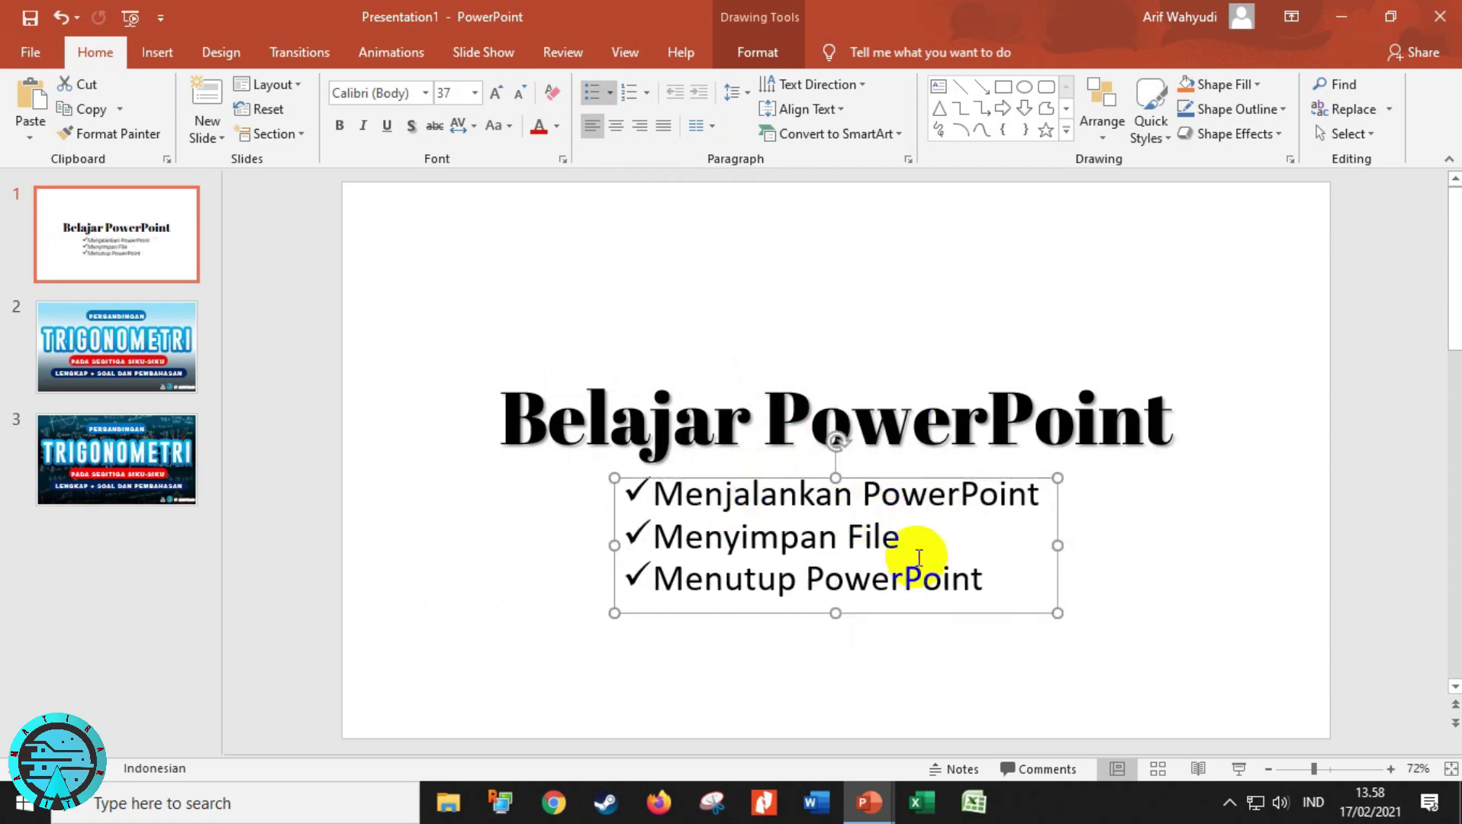
{"action": "left_click_drag", "start_coordinate": [1056, 545], "coordinate": [1125, 545]}
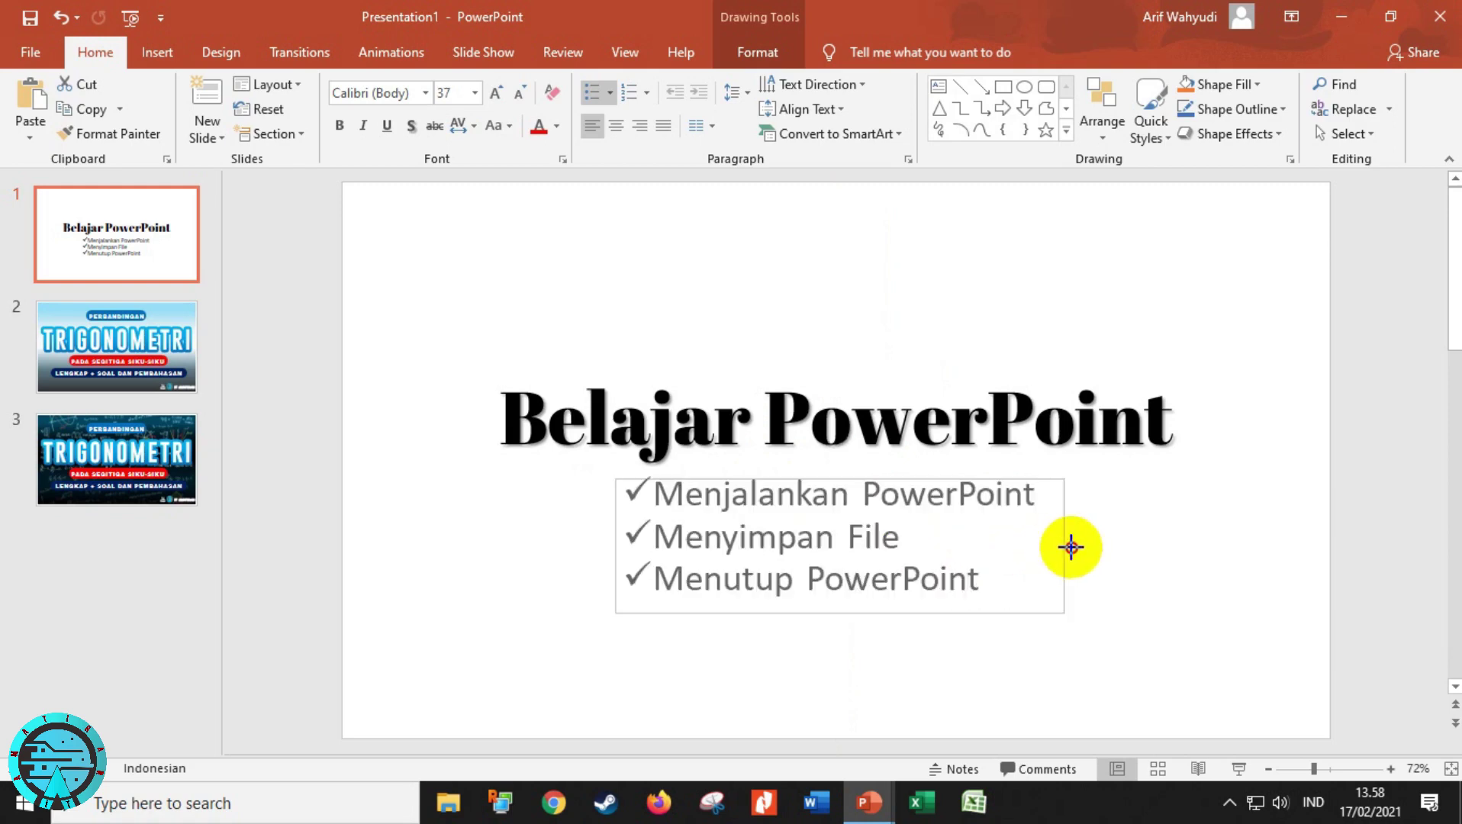
{"action": "left_click_drag", "start_coordinate": [621, 545], "coordinate": [565, 534]}
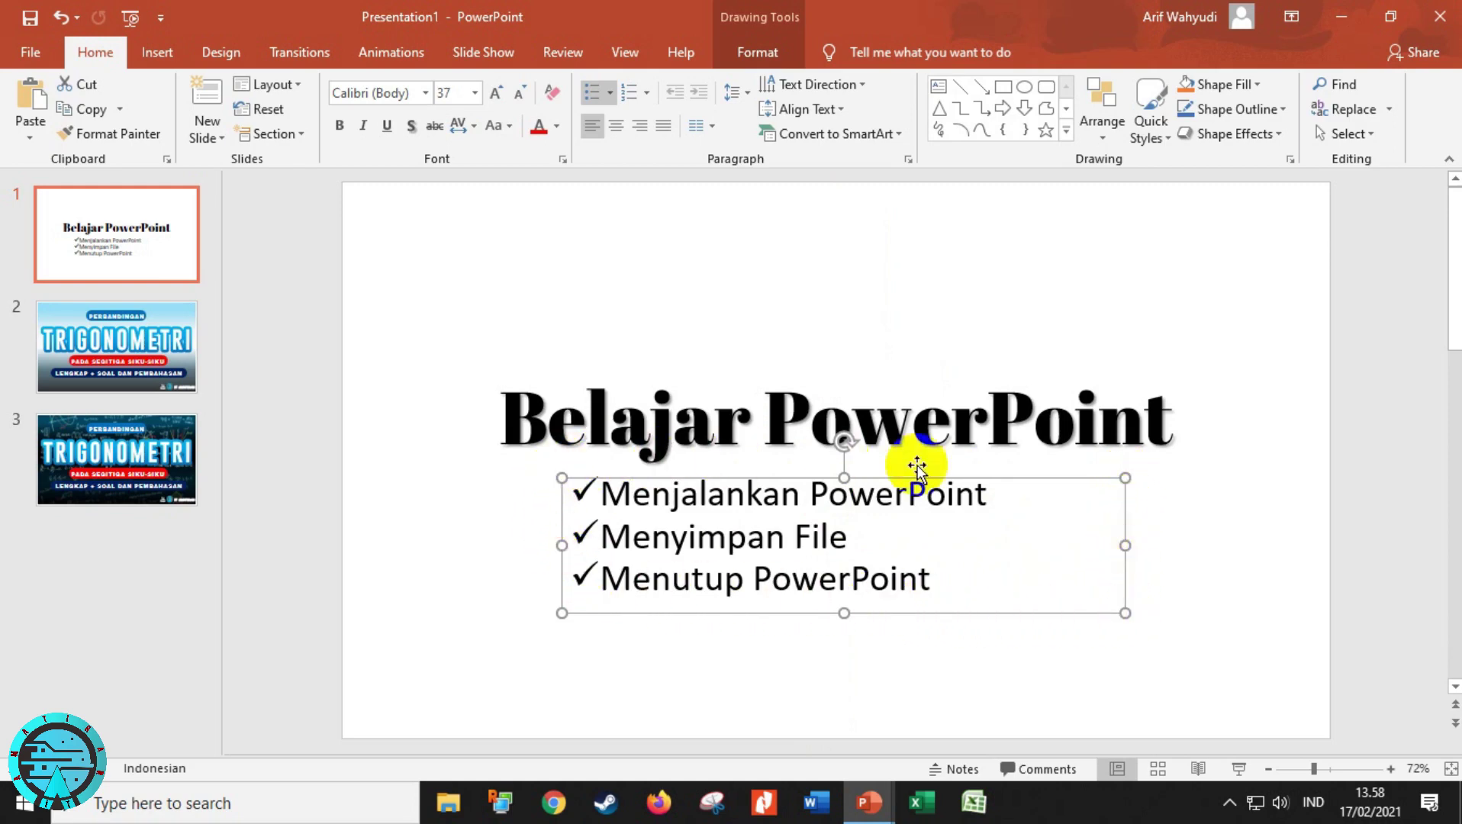
{"action": "key", "text": "Escape"}
{"action": "left_click", "coordinate": [875, 494]}
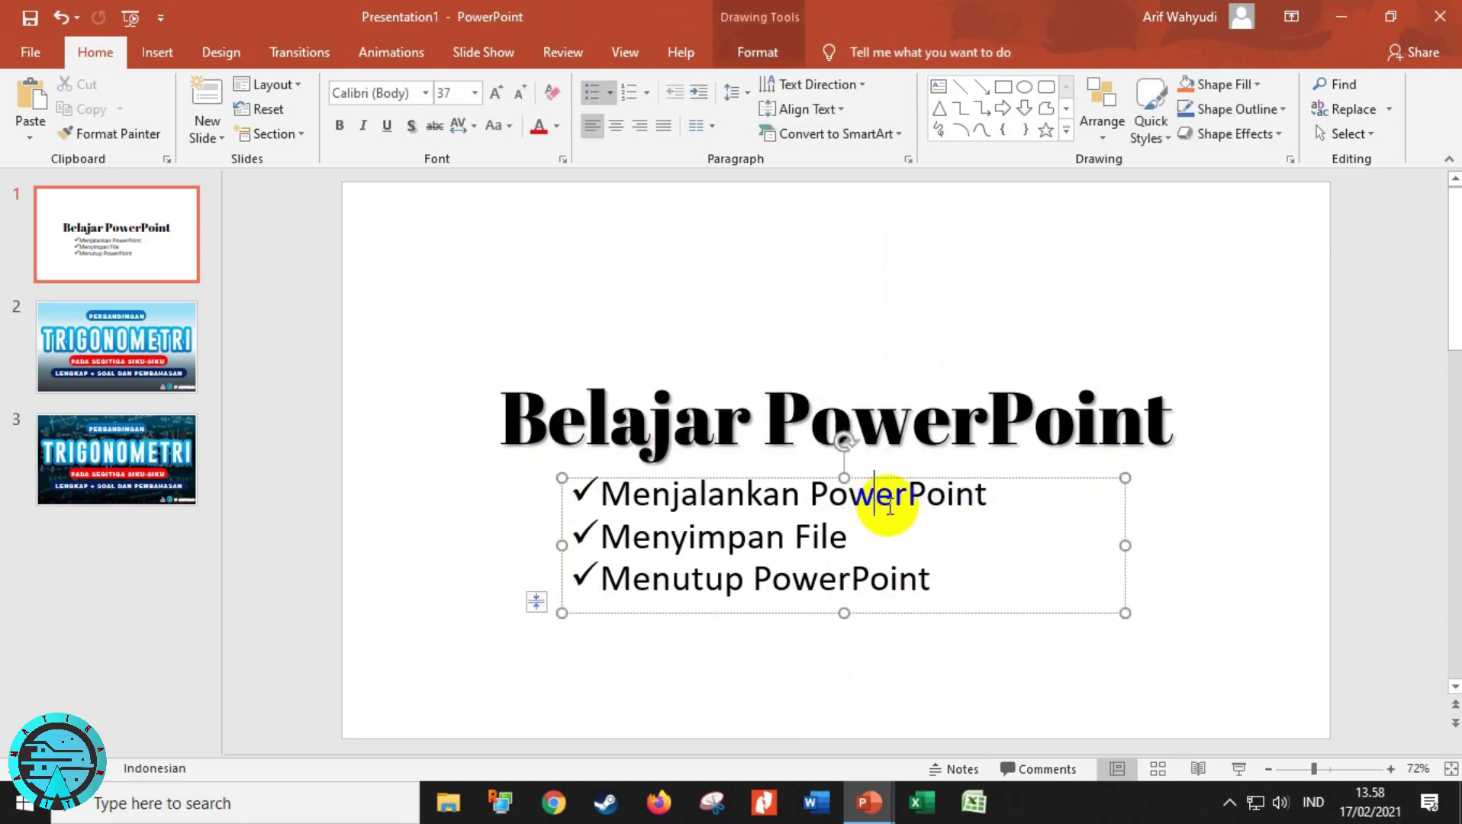
Step: Move and resize the checklist box until the smart guide shows it centred under the title
{"action": "left_click", "coordinate": [982, 479]}
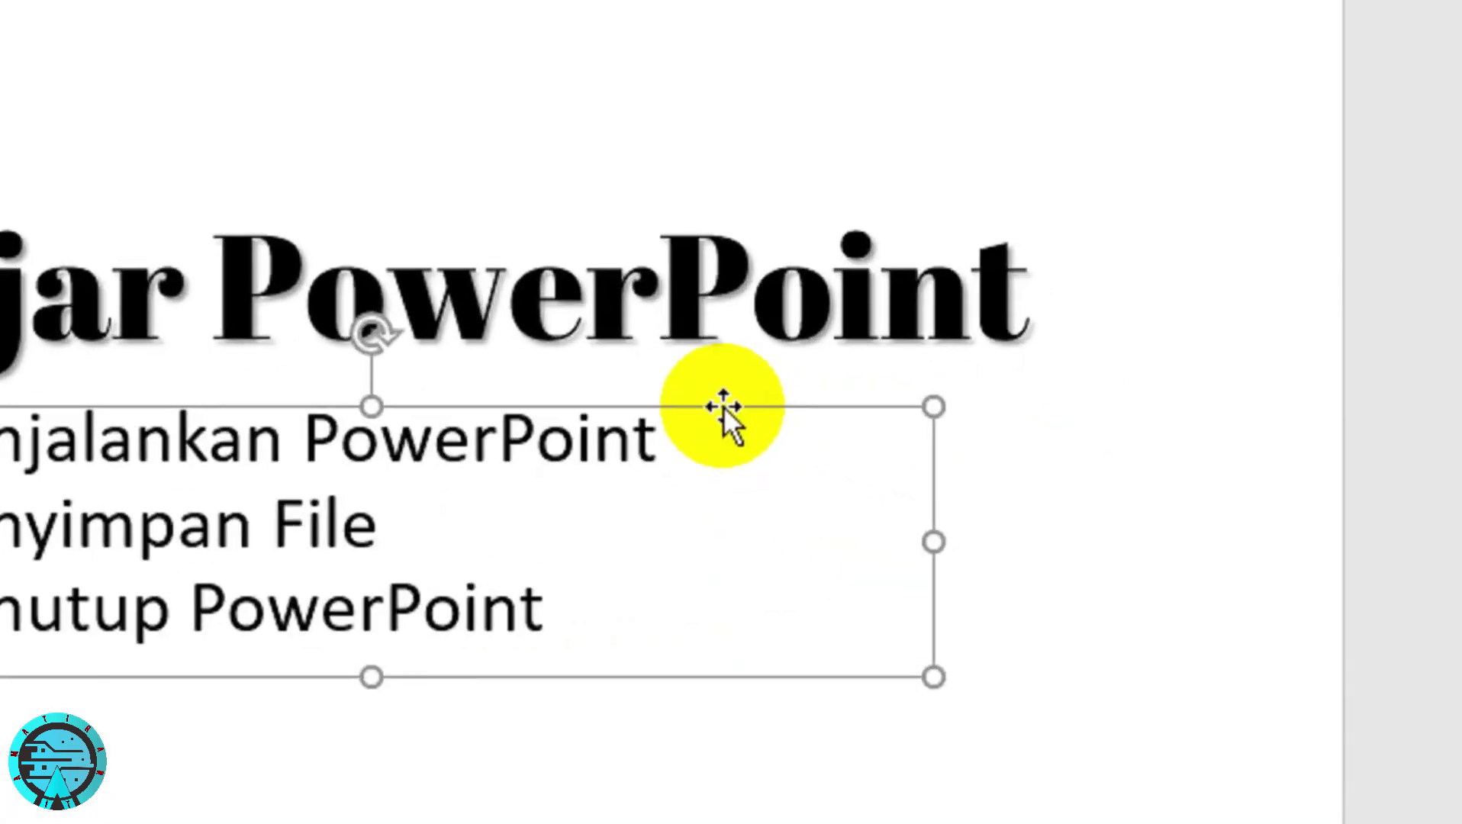
{"action": "mouse_move", "coordinate": [698, 406]}
{"action": "left_mouse_down"}
{"action": "mouse_move", "coordinate": [700, 473]}
{"action": "mouse_move", "coordinate": [618, 424]}
{"action": "left_mouse_up"}
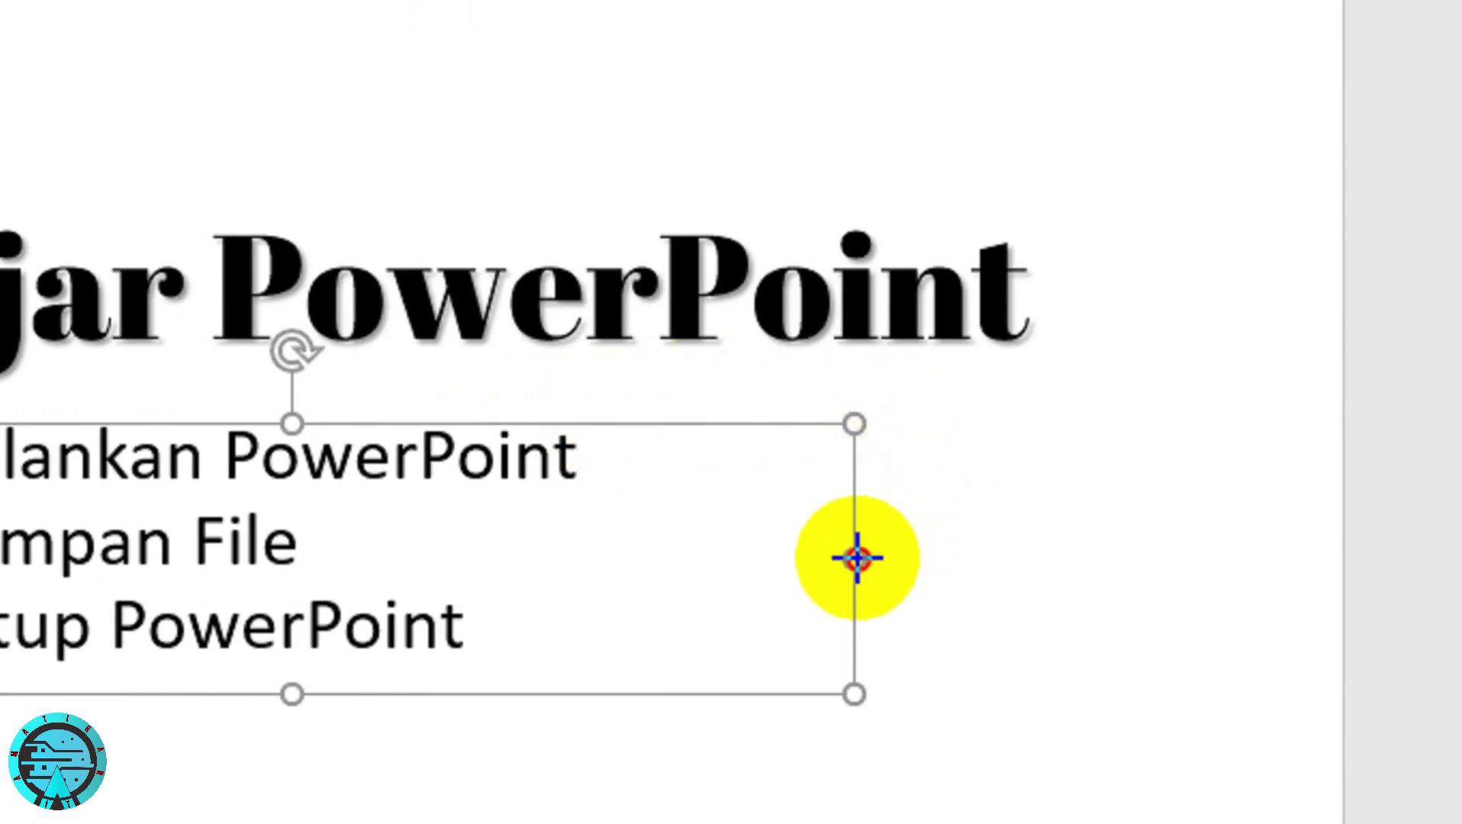
{"action": "mouse_move", "coordinate": [857, 558]}
{"action": "left_mouse_down"}
{"action": "mouse_move", "coordinate": [1099, 558]}
{"action": "mouse_move", "coordinate": [469, 566]}
{"action": "left_mouse_up"}
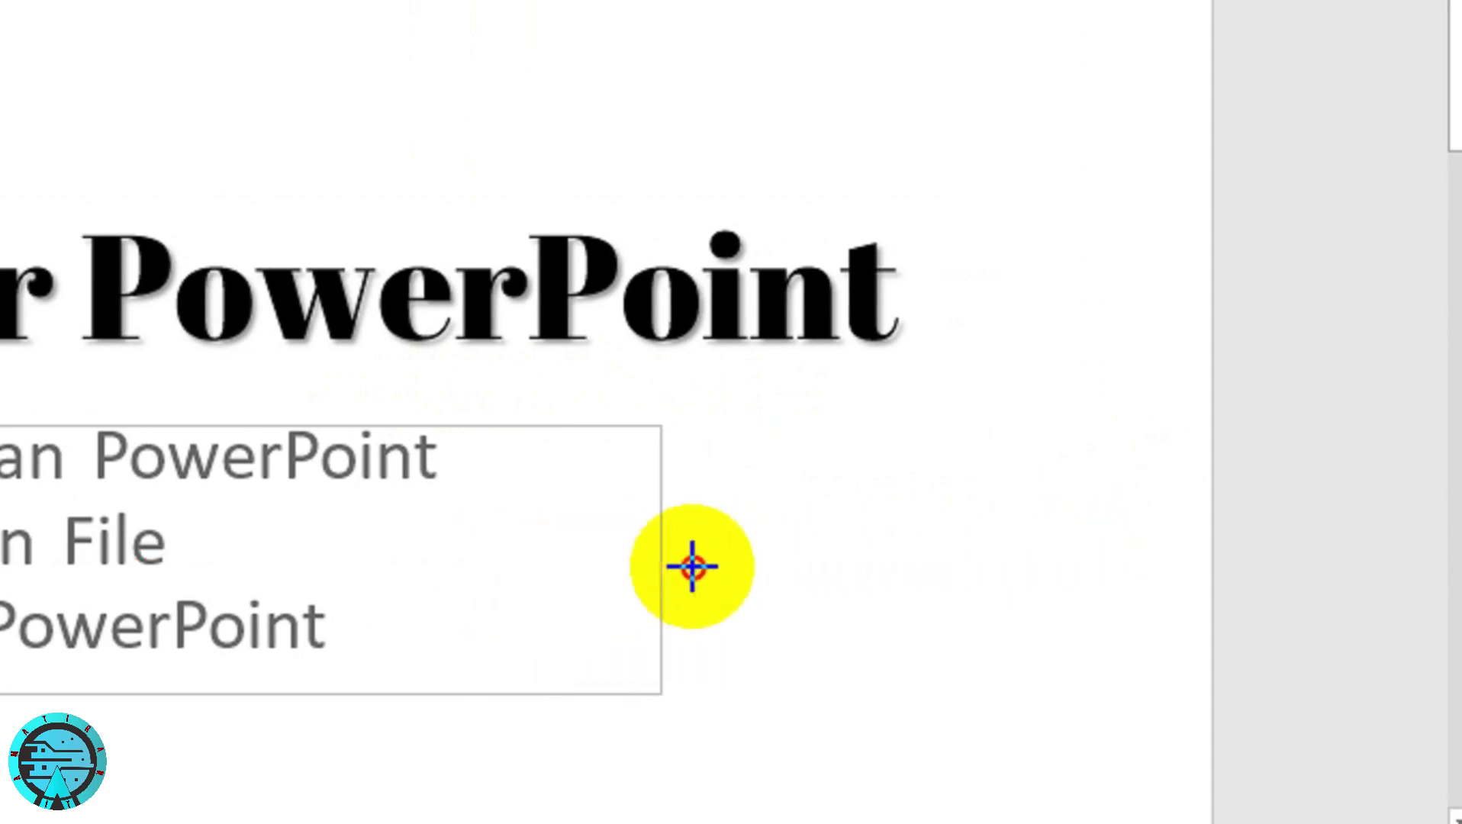
{"action": "left_click_drag", "start_coordinate": [469, 566], "coordinate": [504, 561]}
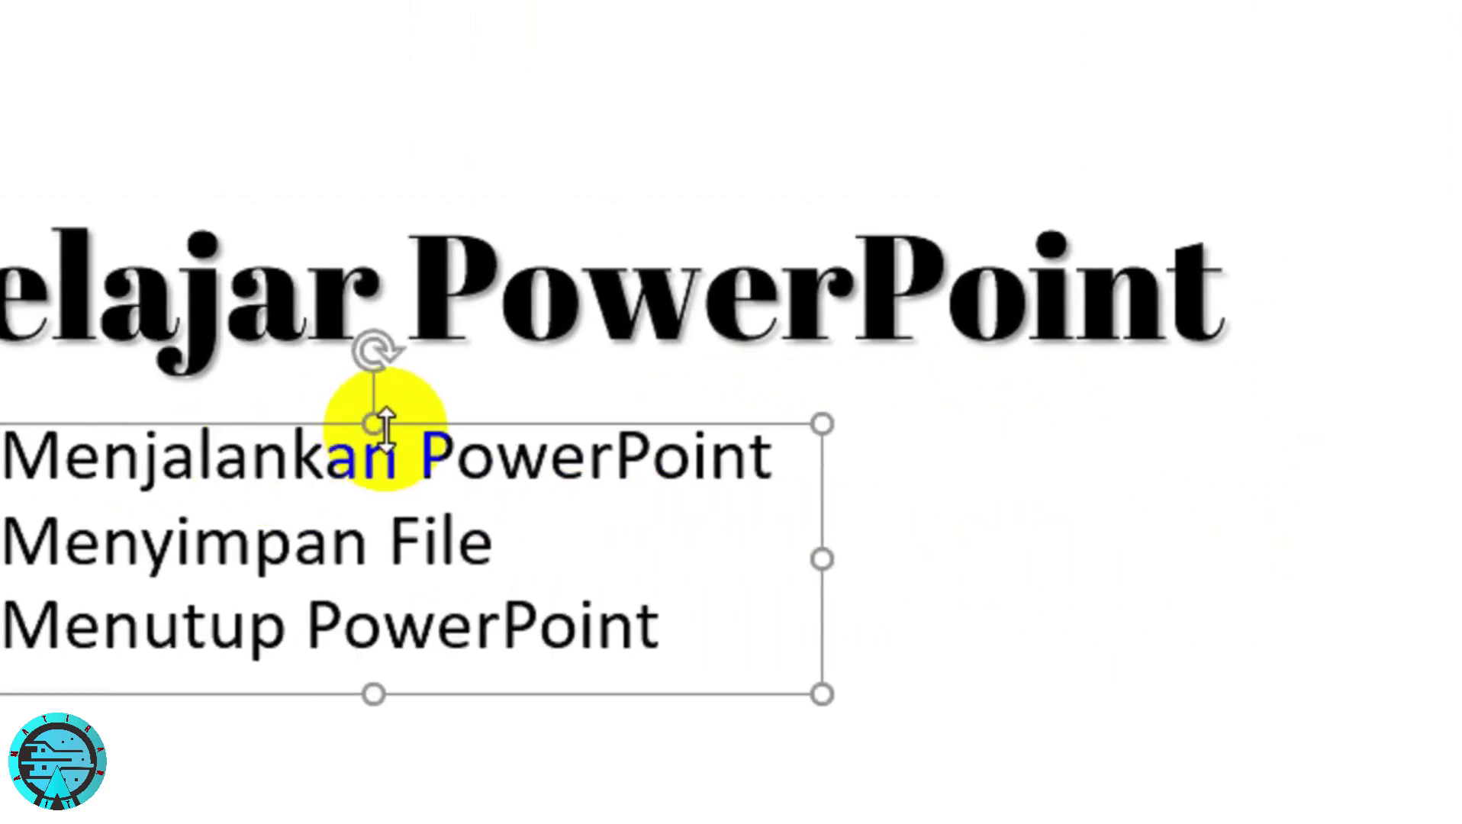
{"action": "mouse_move", "coordinate": [382, 424]}
{"action": "left_mouse_down"}
{"action": "mouse_move", "coordinate": [387, 413]}
{"action": "mouse_move", "coordinate": [395, 427]}
{"action": "left_mouse_up"}
{"action": "mouse_move", "coordinate": [832, 428]}
{"action": "left_mouse_down"}
{"action": "mouse_move", "coordinate": [744, 481]}
{"action": "mouse_move", "coordinate": [770, 470]}
{"action": "left_mouse_up"}
{"action": "left_click_drag", "start_coordinate": [365, 470], "coordinate": [525, 441]}
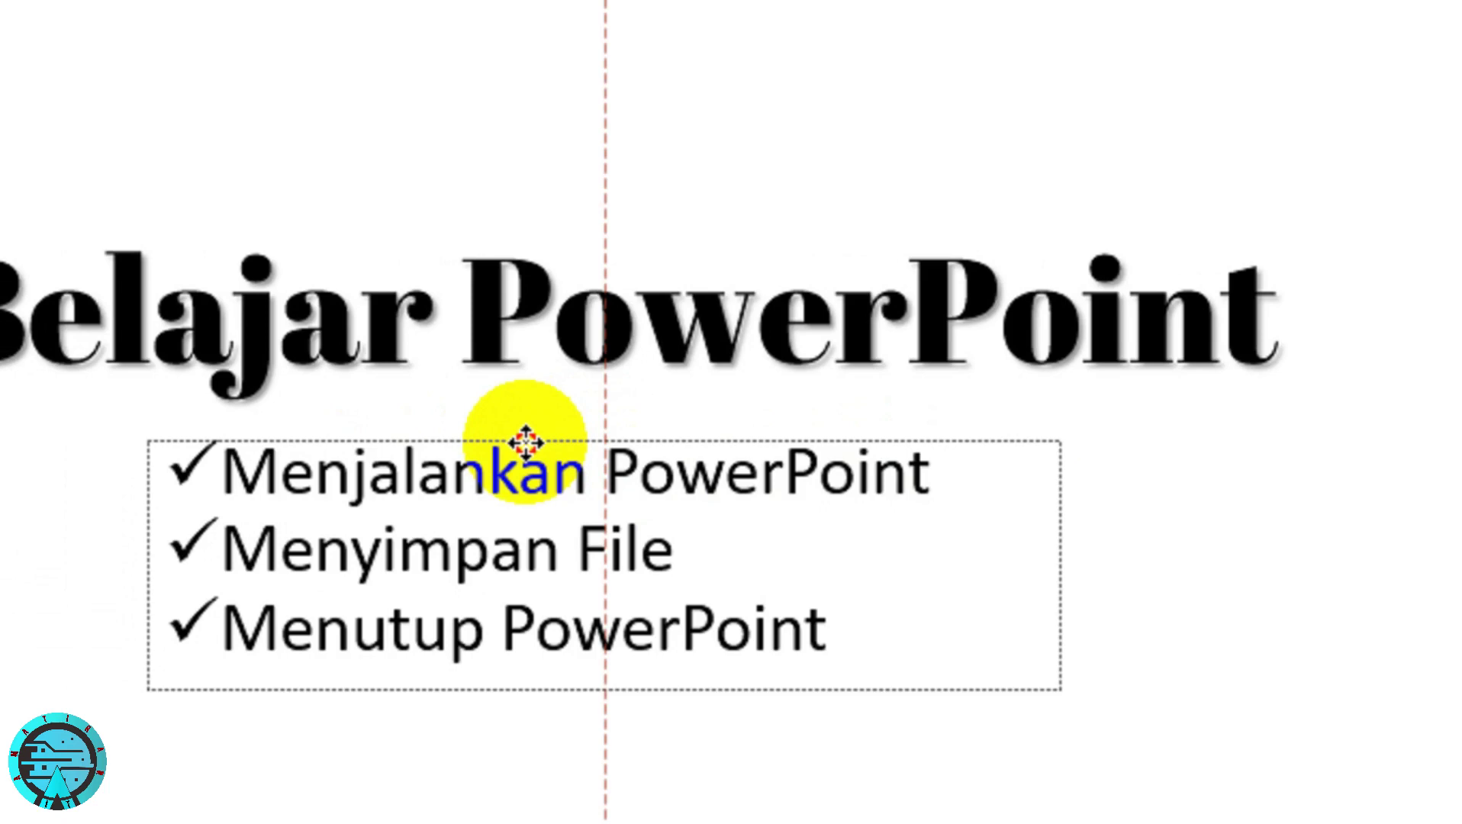
{"action": "left_click_drag", "start_coordinate": [525, 441], "coordinate": [523, 438]}
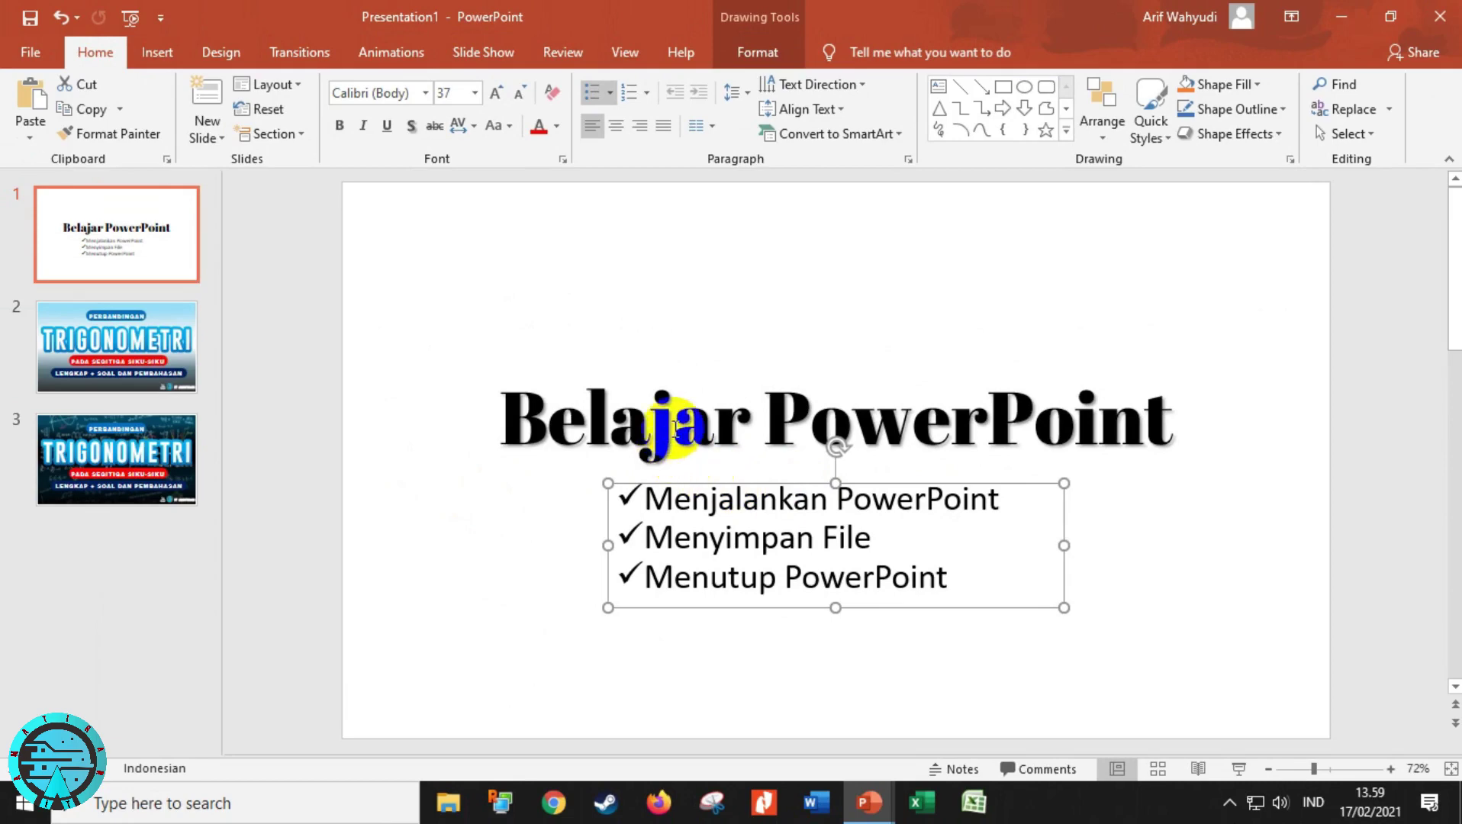
{"action": "left_click", "coordinate": [676, 449]}
{"action": "key", "text": "ctrl+a"}
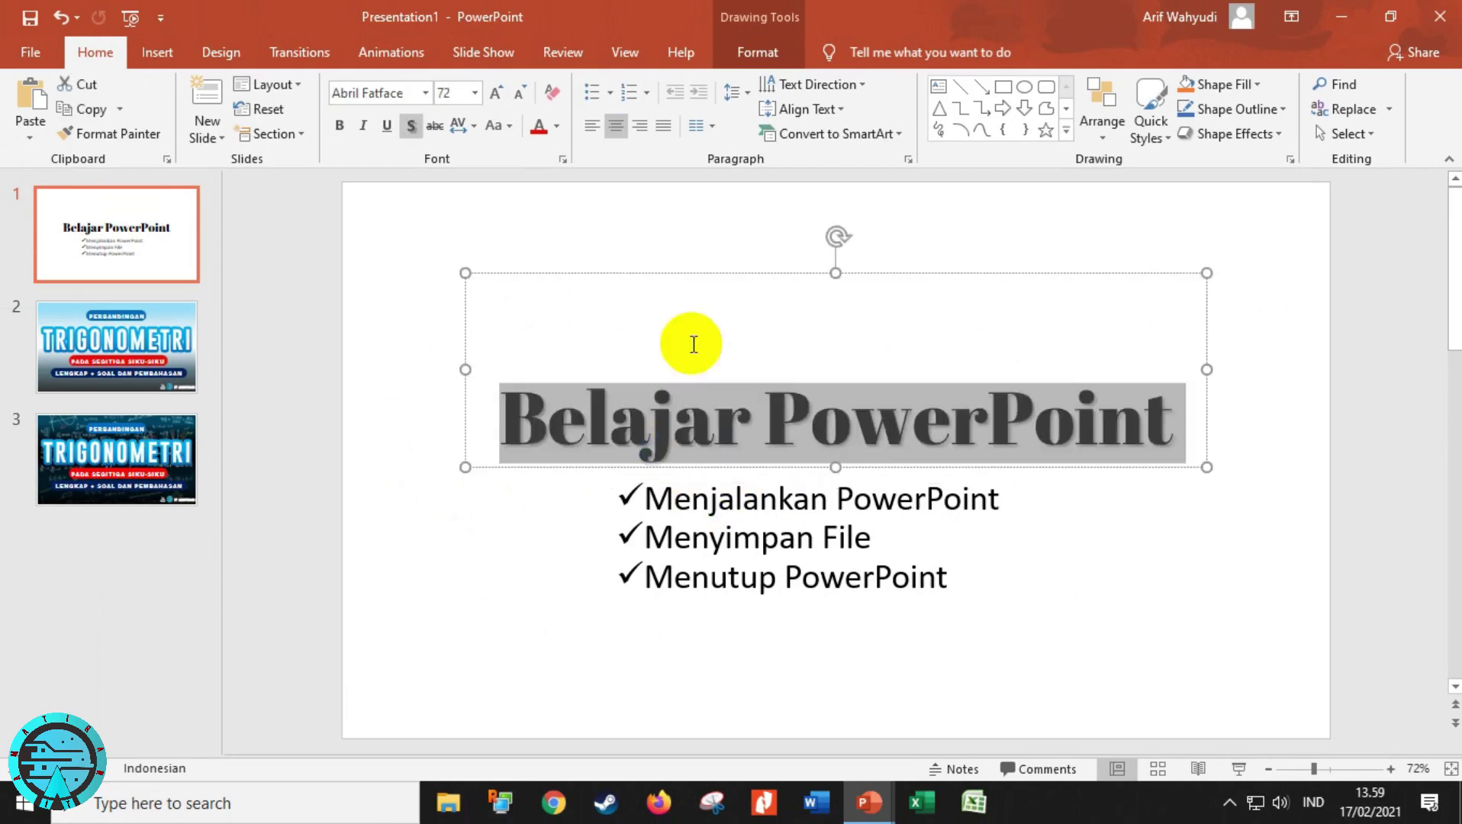
{"action": "left_click", "coordinate": [594, 126]}
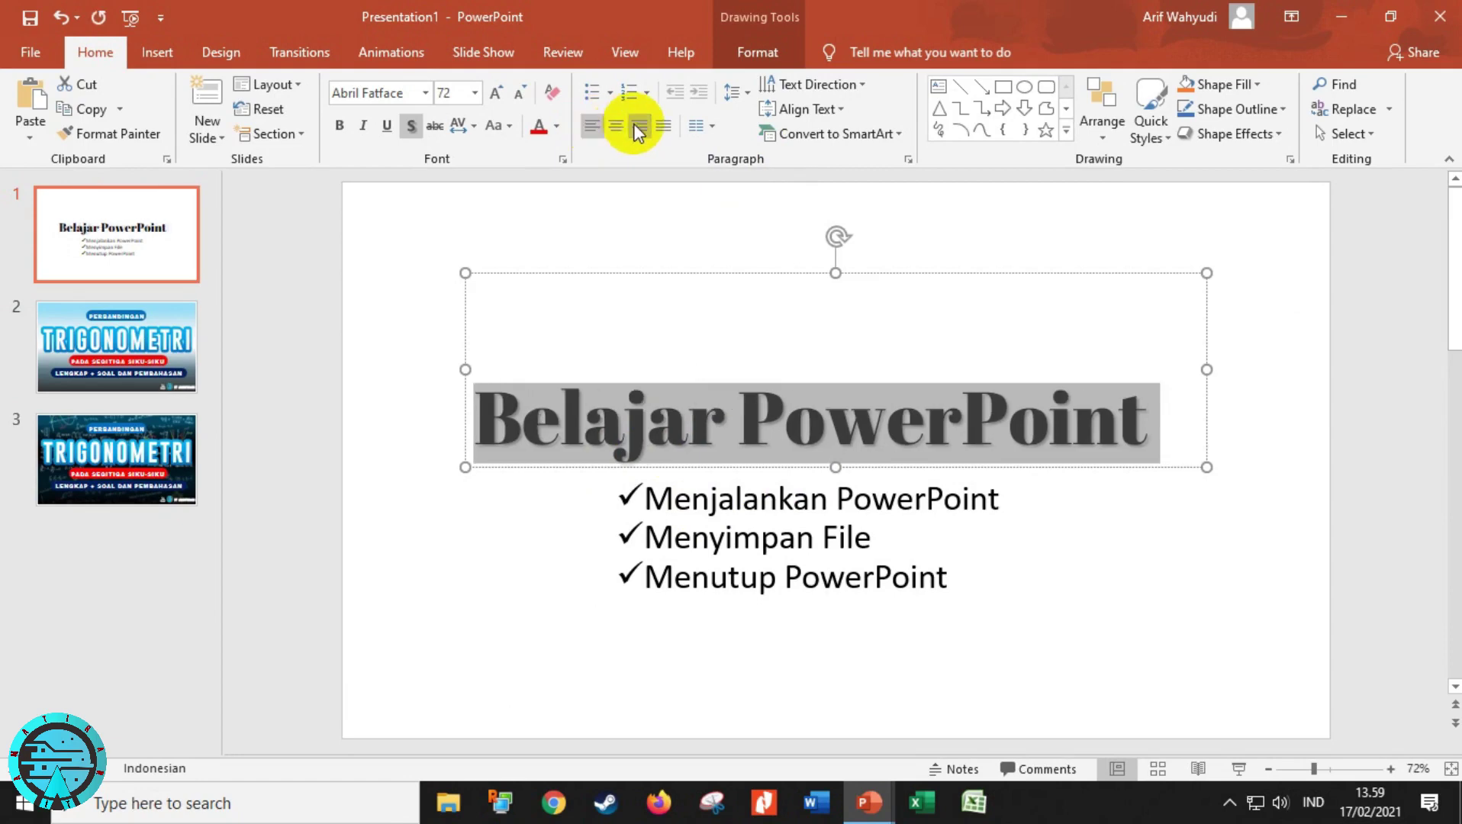
{"action": "left_click", "coordinate": [615, 126]}
{"action": "left_click", "coordinate": [641, 128]}
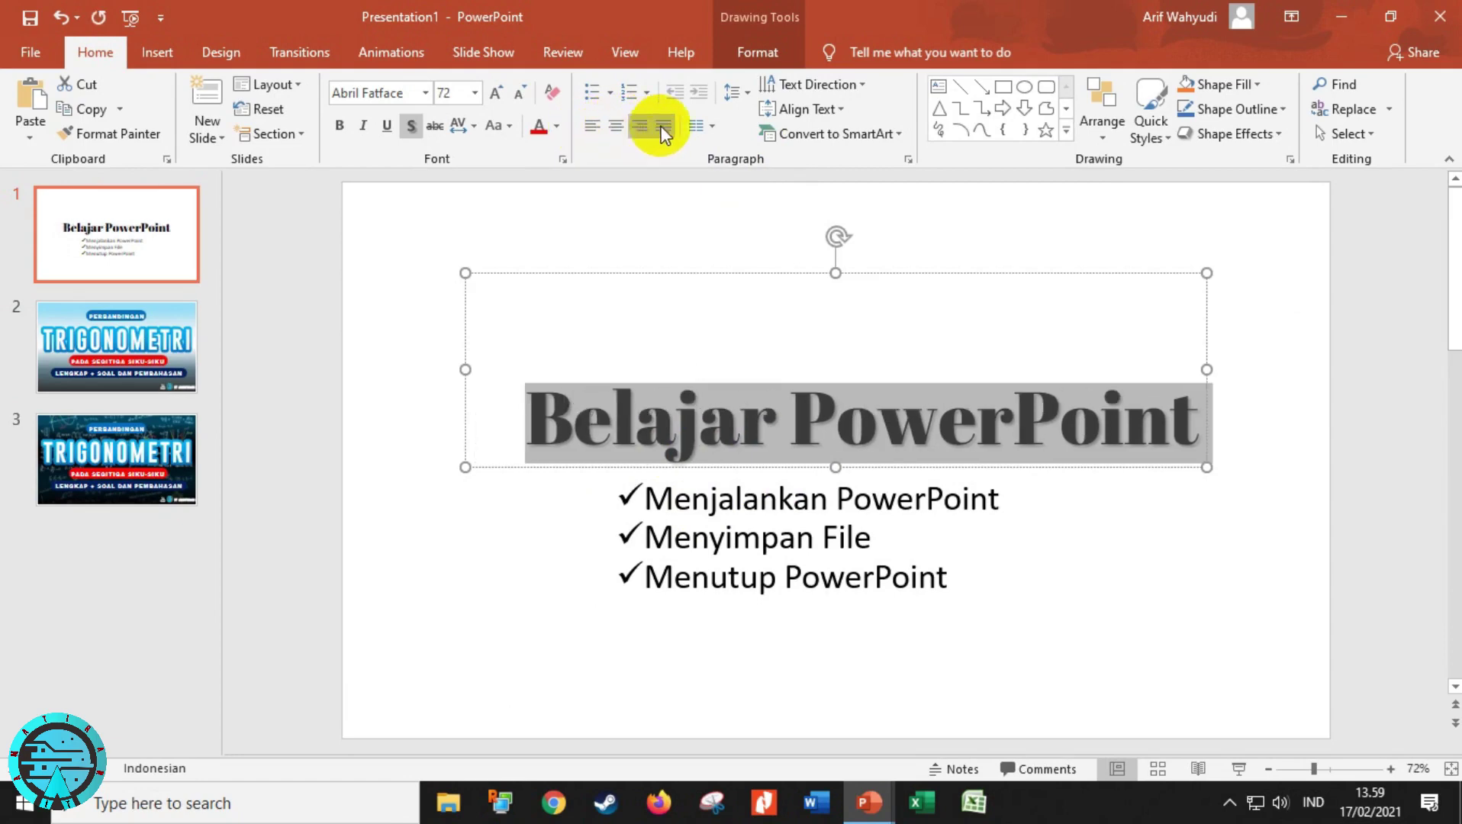
{"action": "left_click", "coordinate": [672, 129]}
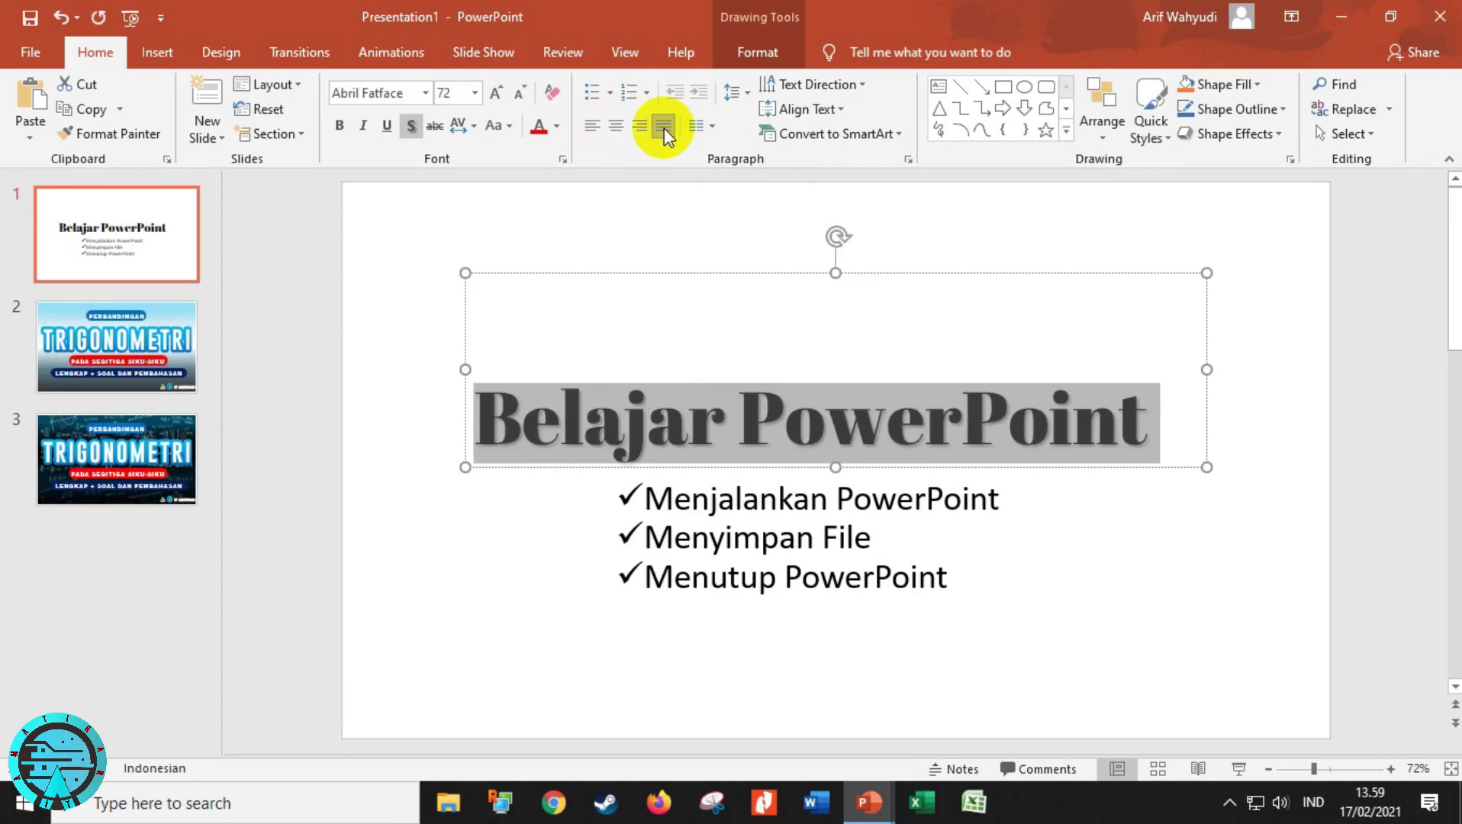
{"action": "left_click", "coordinate": [624, 129]}
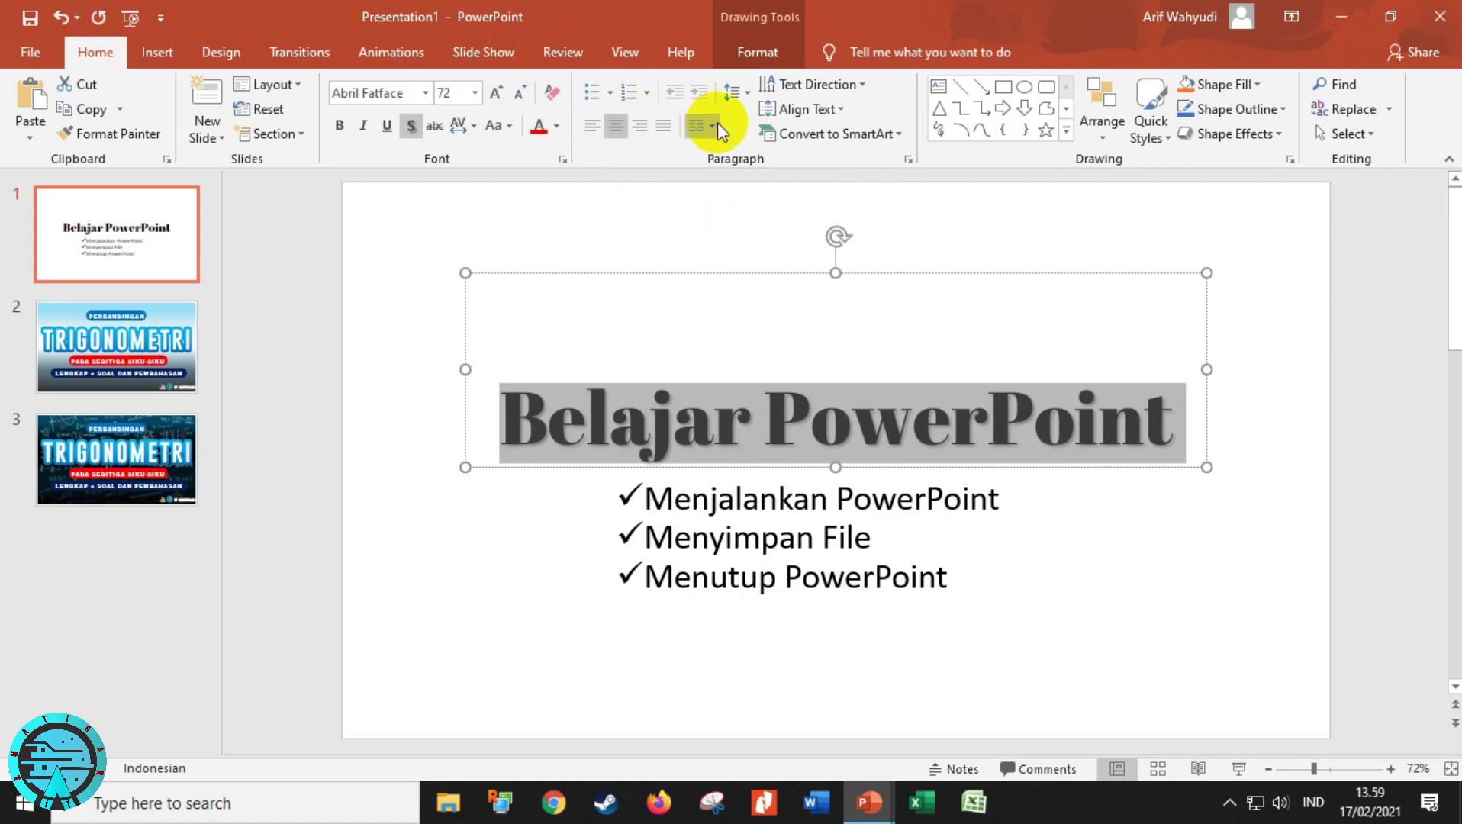
Step: Select the three bullet lines and preview bullet and numbering styles without changing them
{"action": "left_click", "coordinate": [672, 536]}
{"action": "left_click_drag", "start_coordinate": [673, 526], "coordinate": [833, 596]}
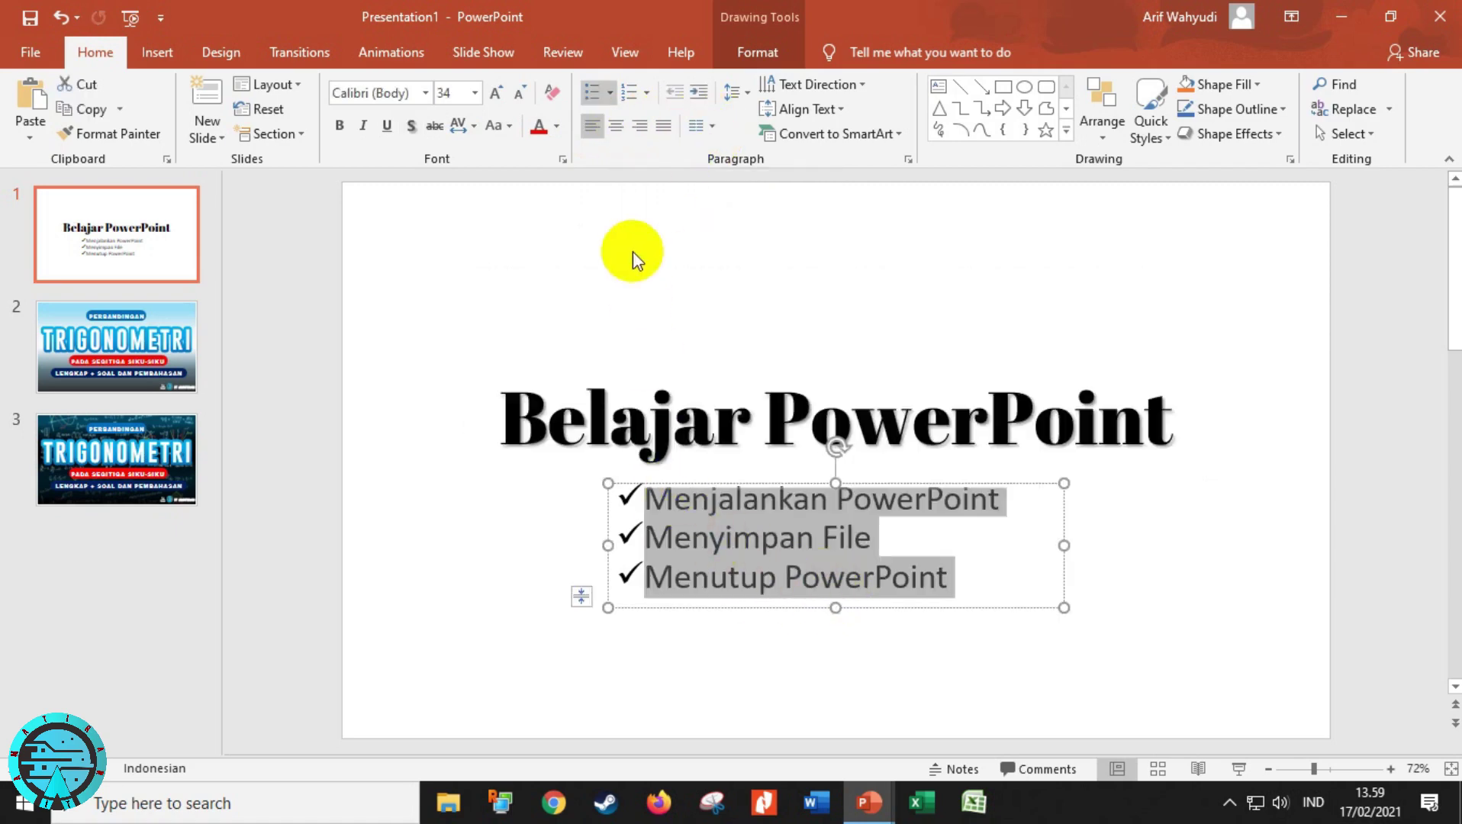
{"action": "left_click", "coordinate": [609, 95]}
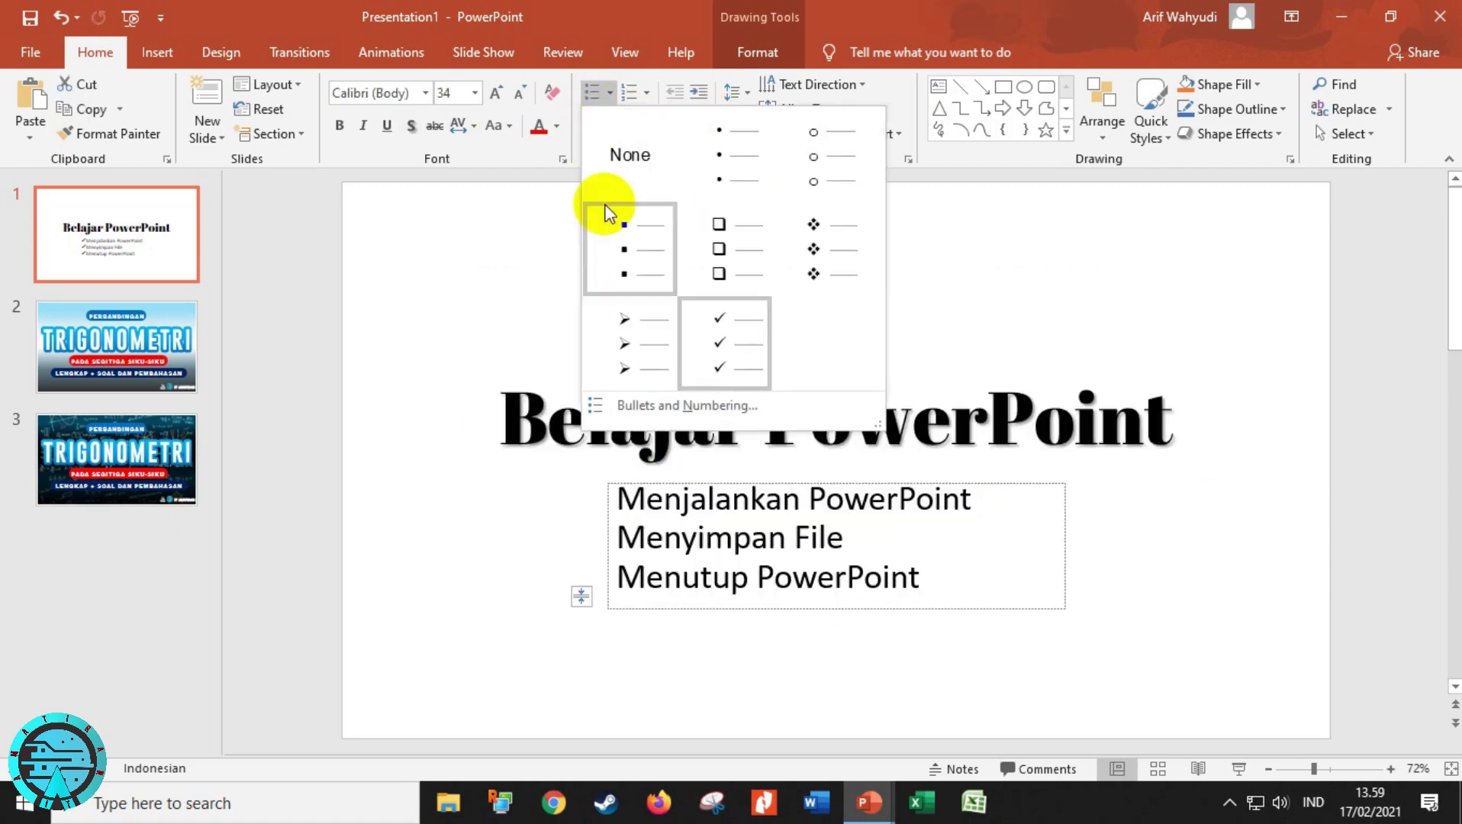
{"action": "left_click", "coordinate": [648, 93]}
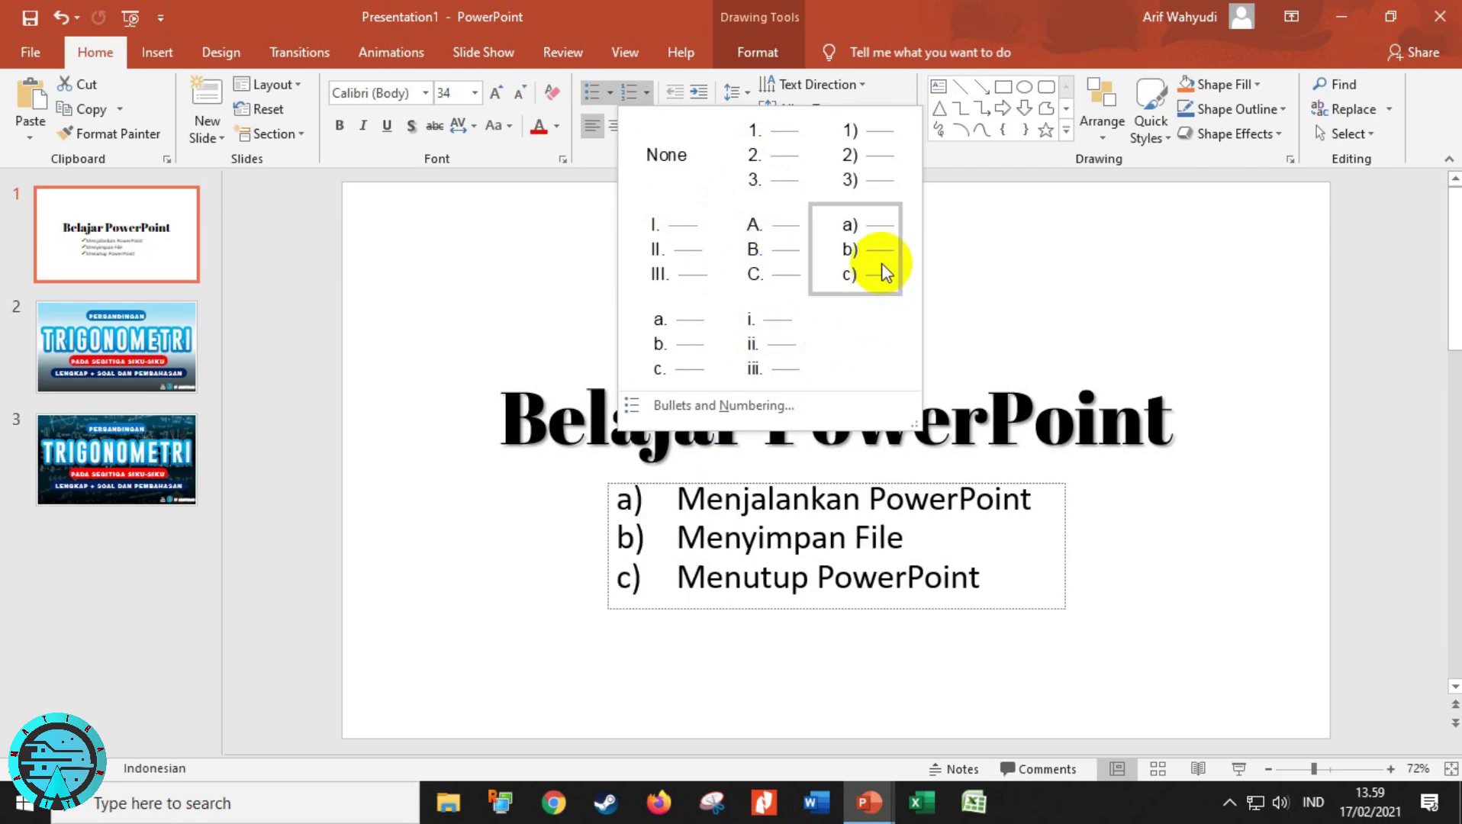
{"action": "left_click", "coordinate": [561, 219]}
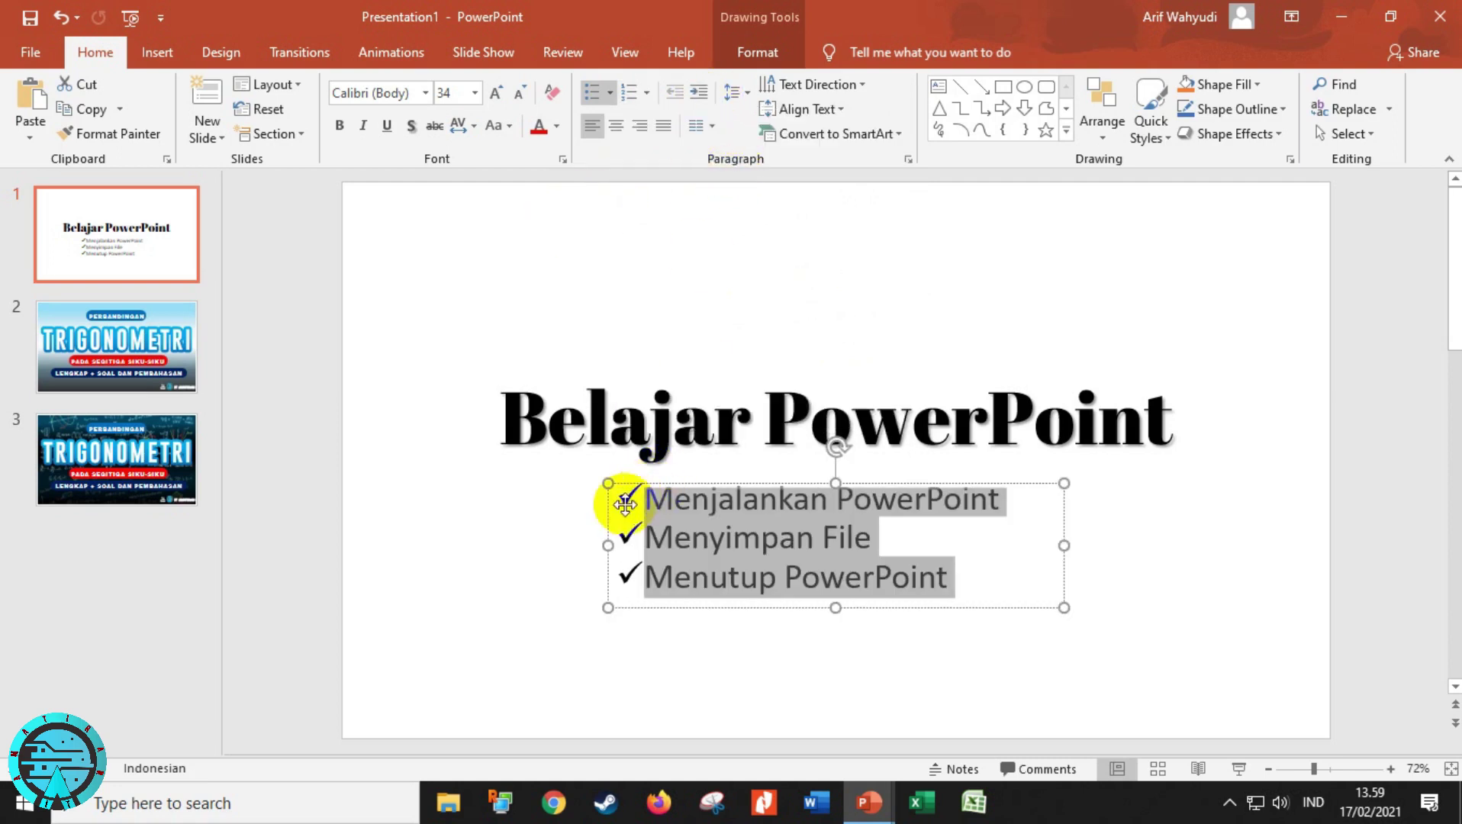
Step: Stretch the checklist box's left edge outward, then indent and un-indent the list
{"action": "left_click_drag", "start_coordinate": [595, 544], "coordinate": [509, 542]}
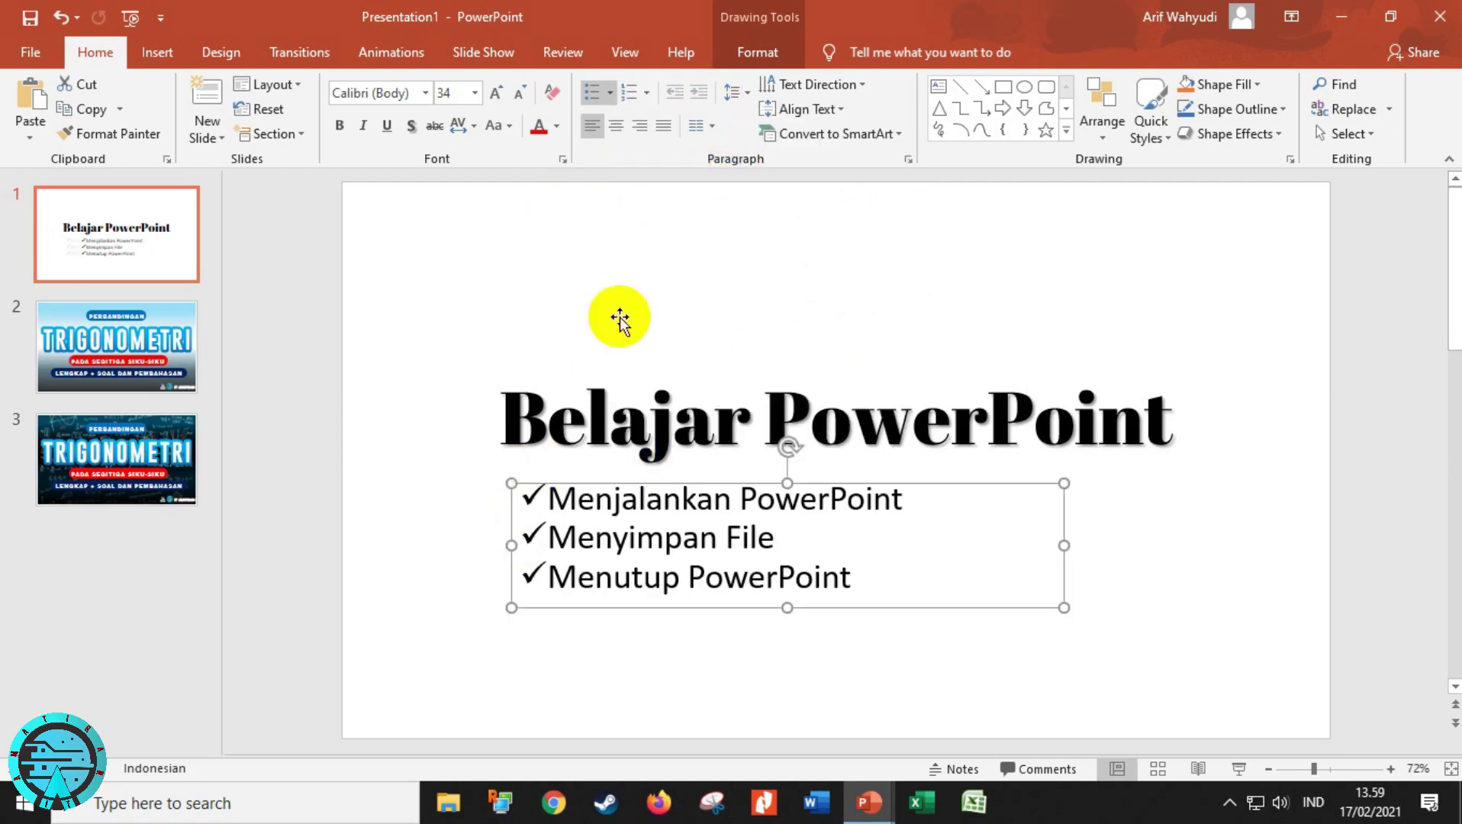
{"action": "left_click", "coordinate": [664, 540]}
{"action": "key", "text": "ctrl+a"}
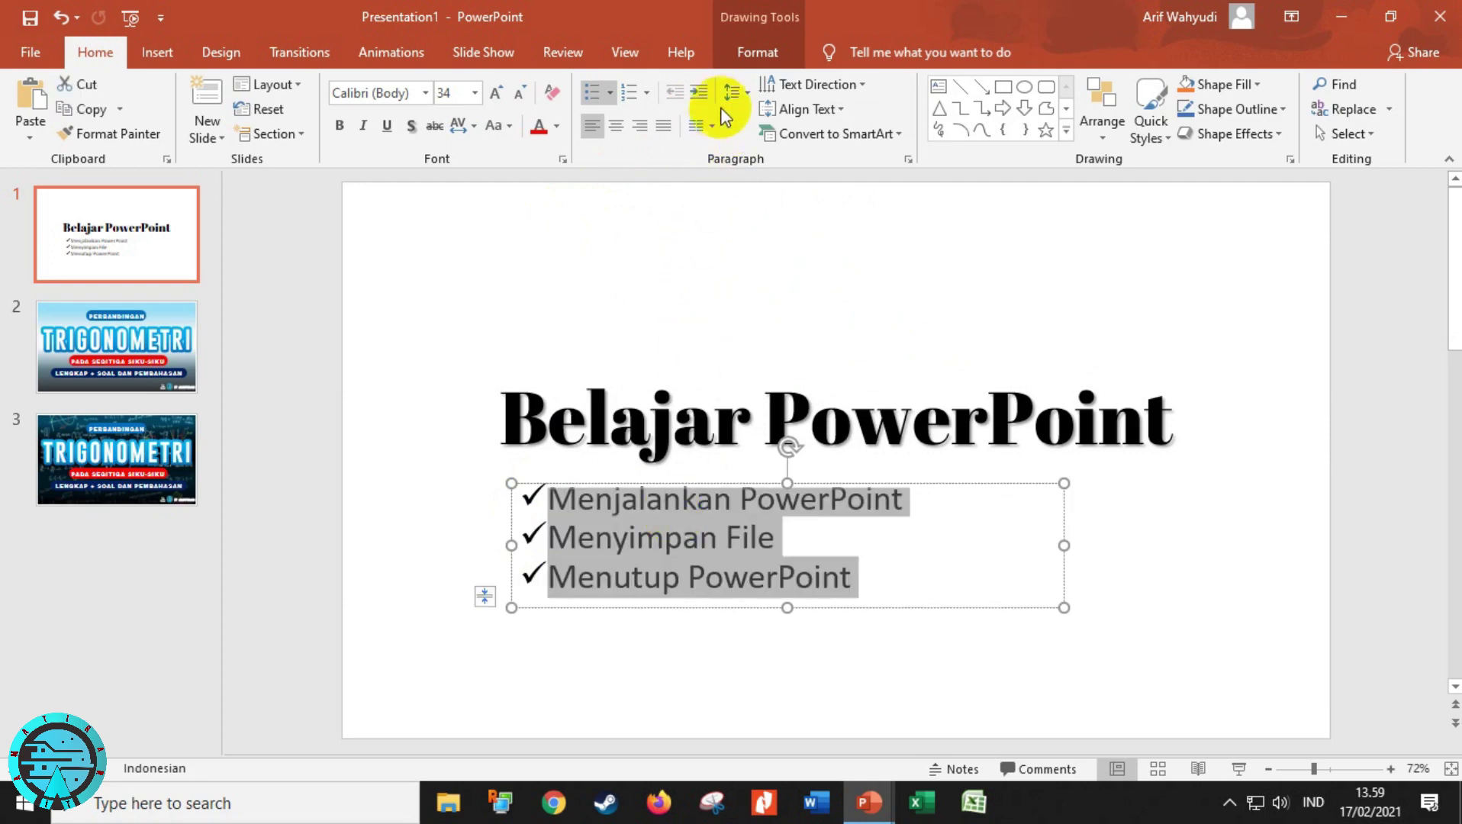
{"action": "left_click", "coordinate": [699, 92]}
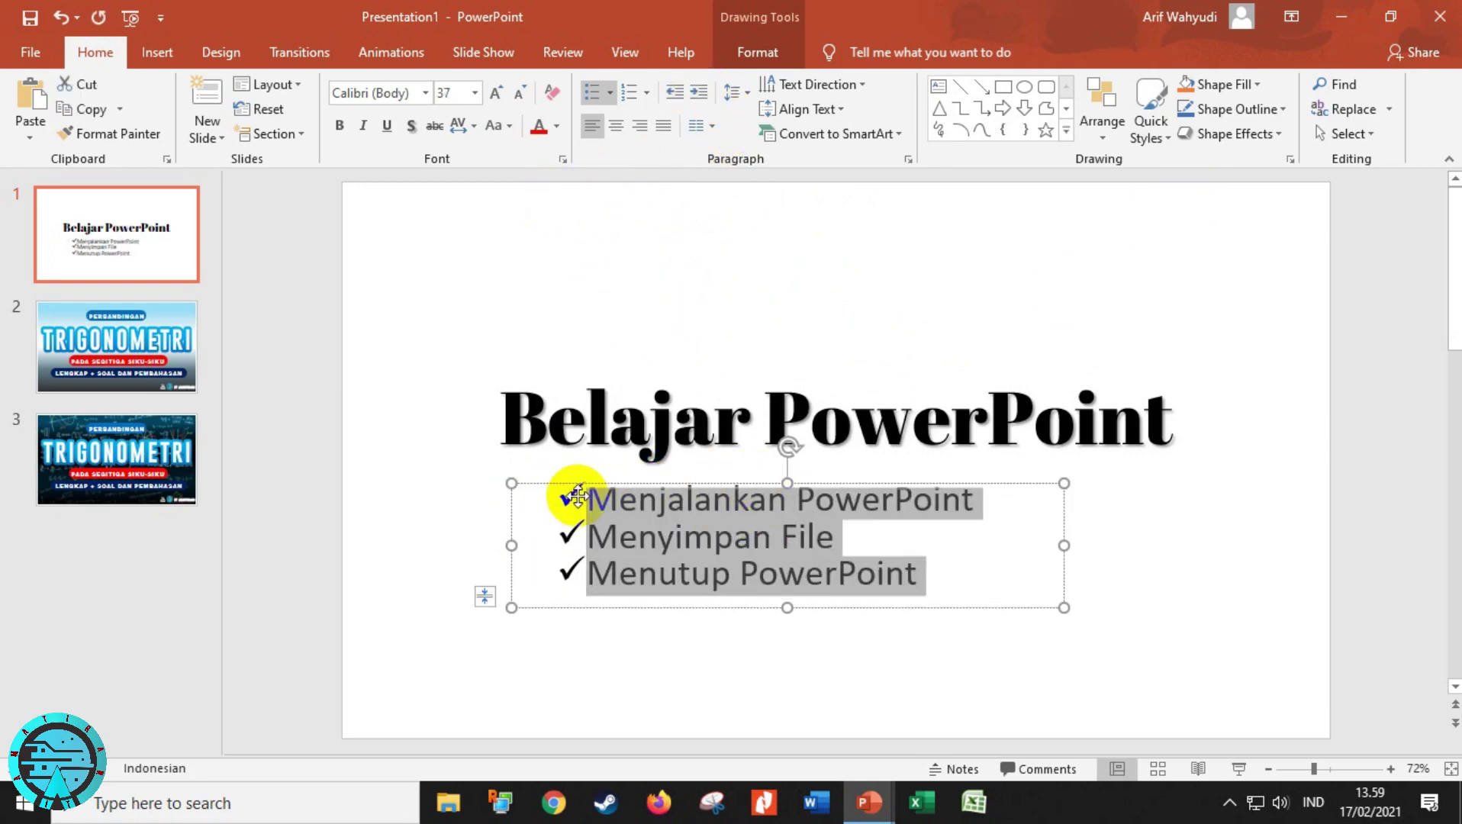
{"action": "left_click", "coordinate": [678, 90]}
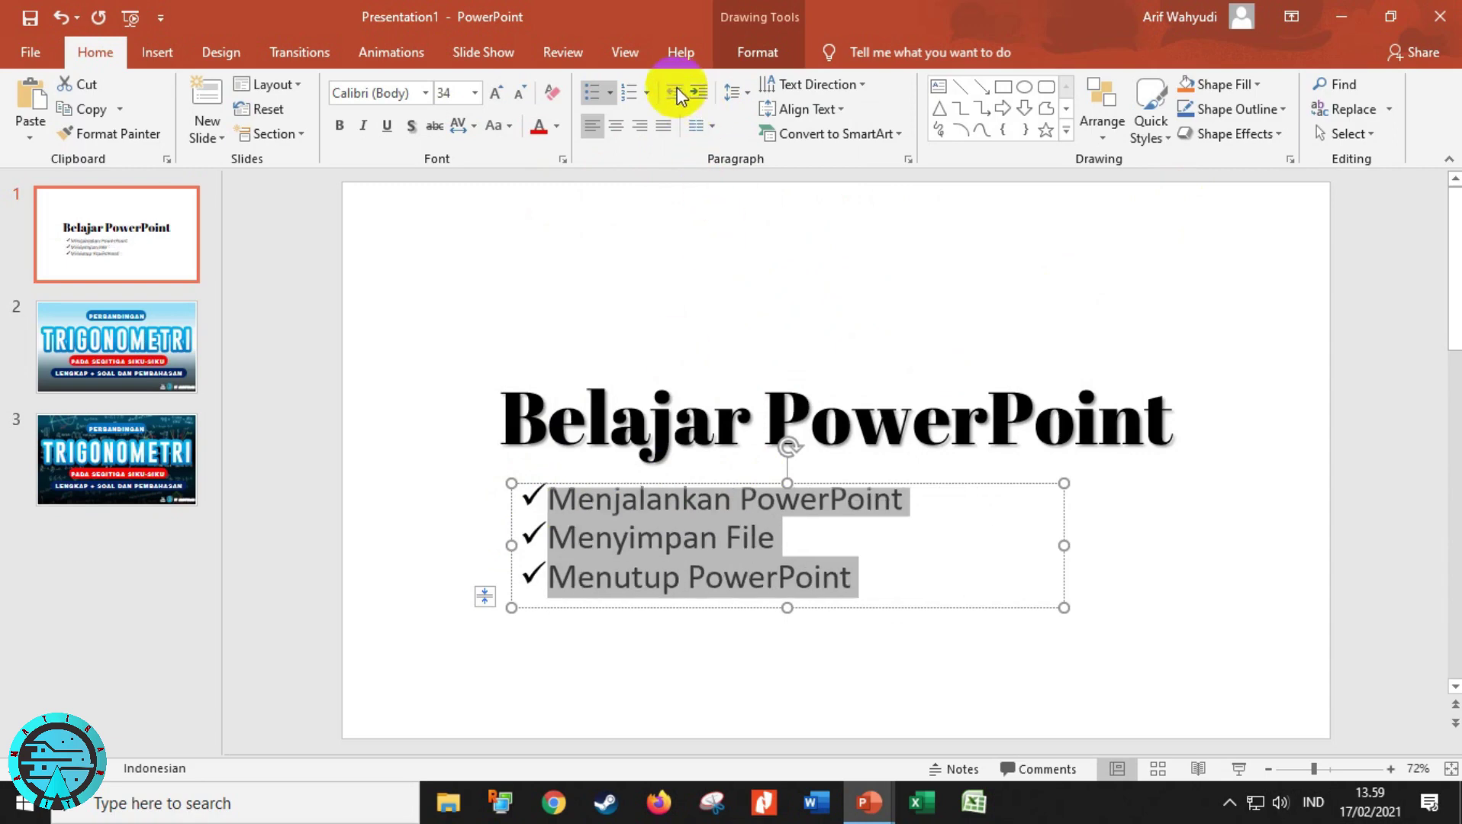
{"action": "left_click", "coordinate": [738, 96]}
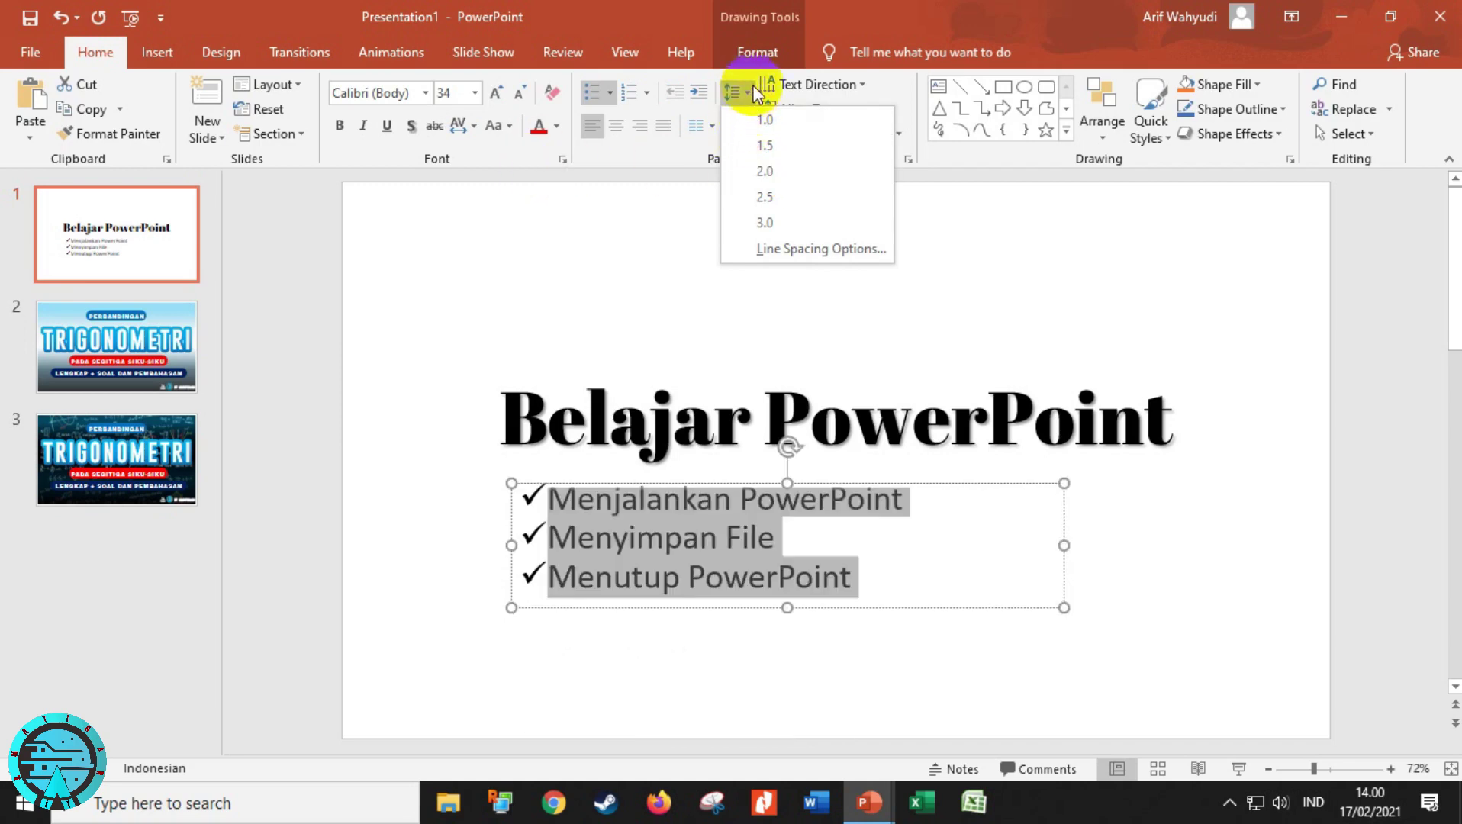
Step: Rotate the title text 90 degrees and stretch its box downward
{"action": "left_click", "coordinate": [687, 11]}
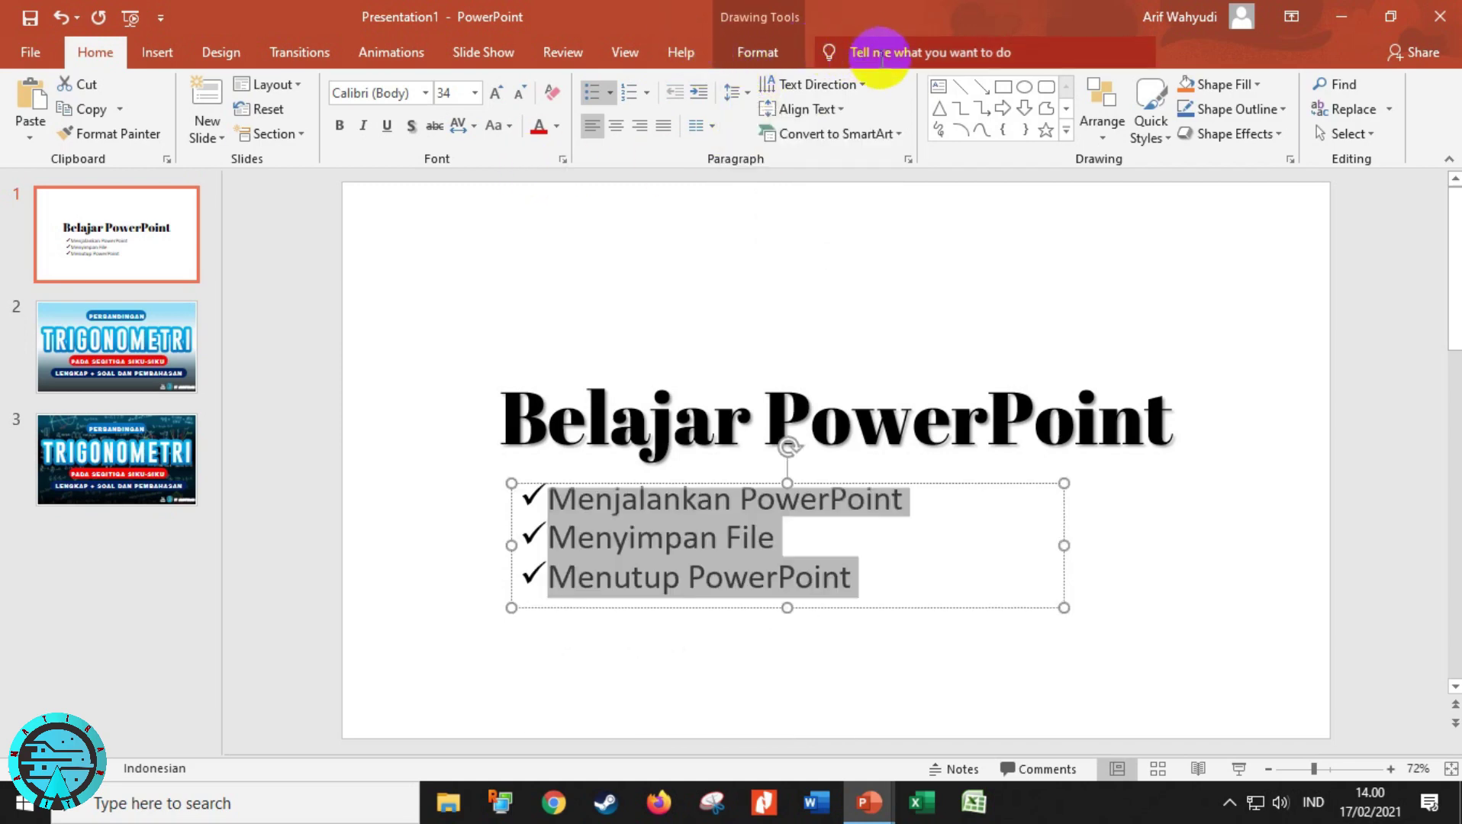
{"action": "triple_click", "coordinate": [692, 410]}
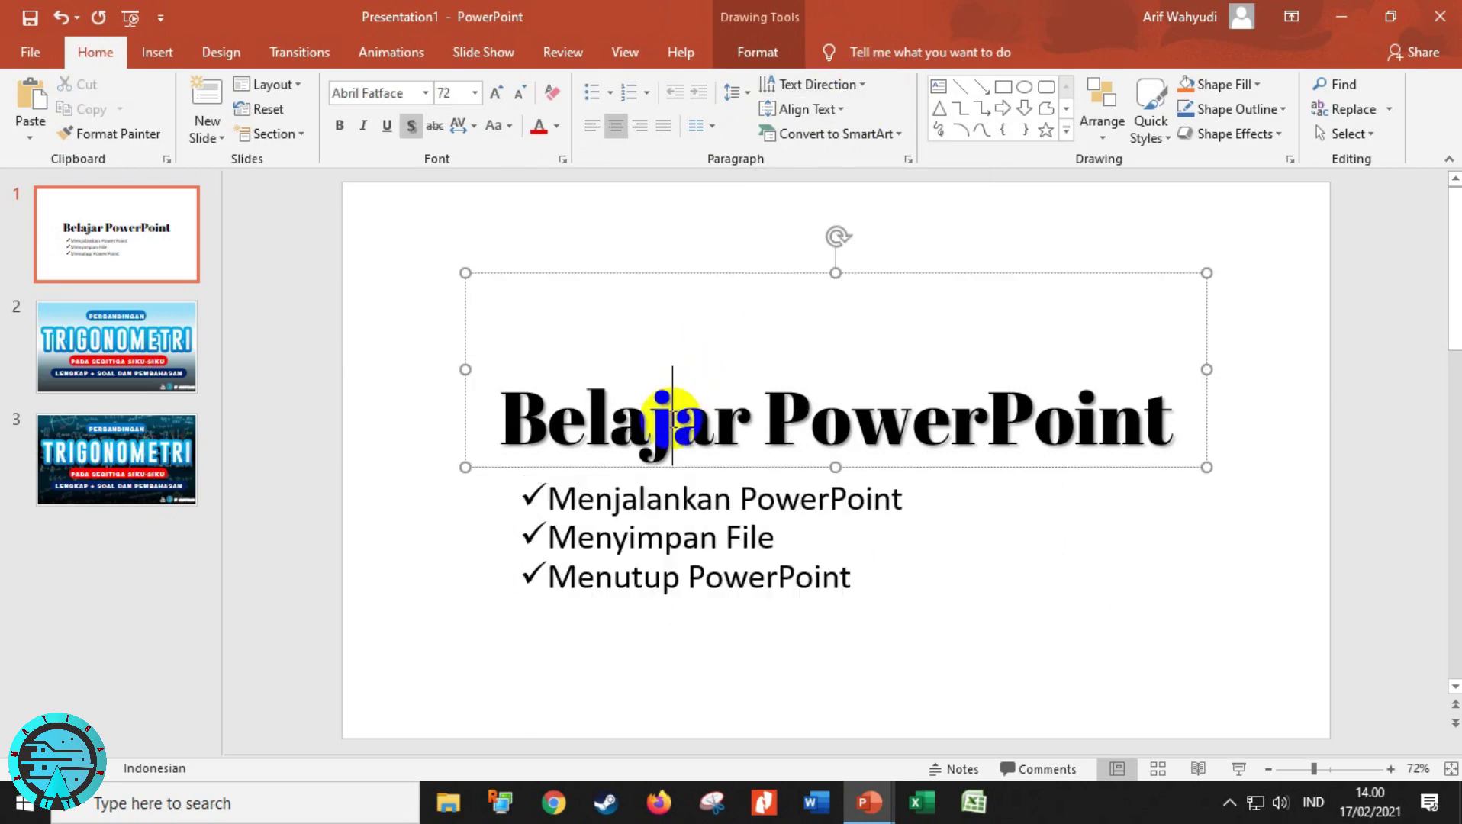
{"action": "left_click", "coordinate": [853, 87]}
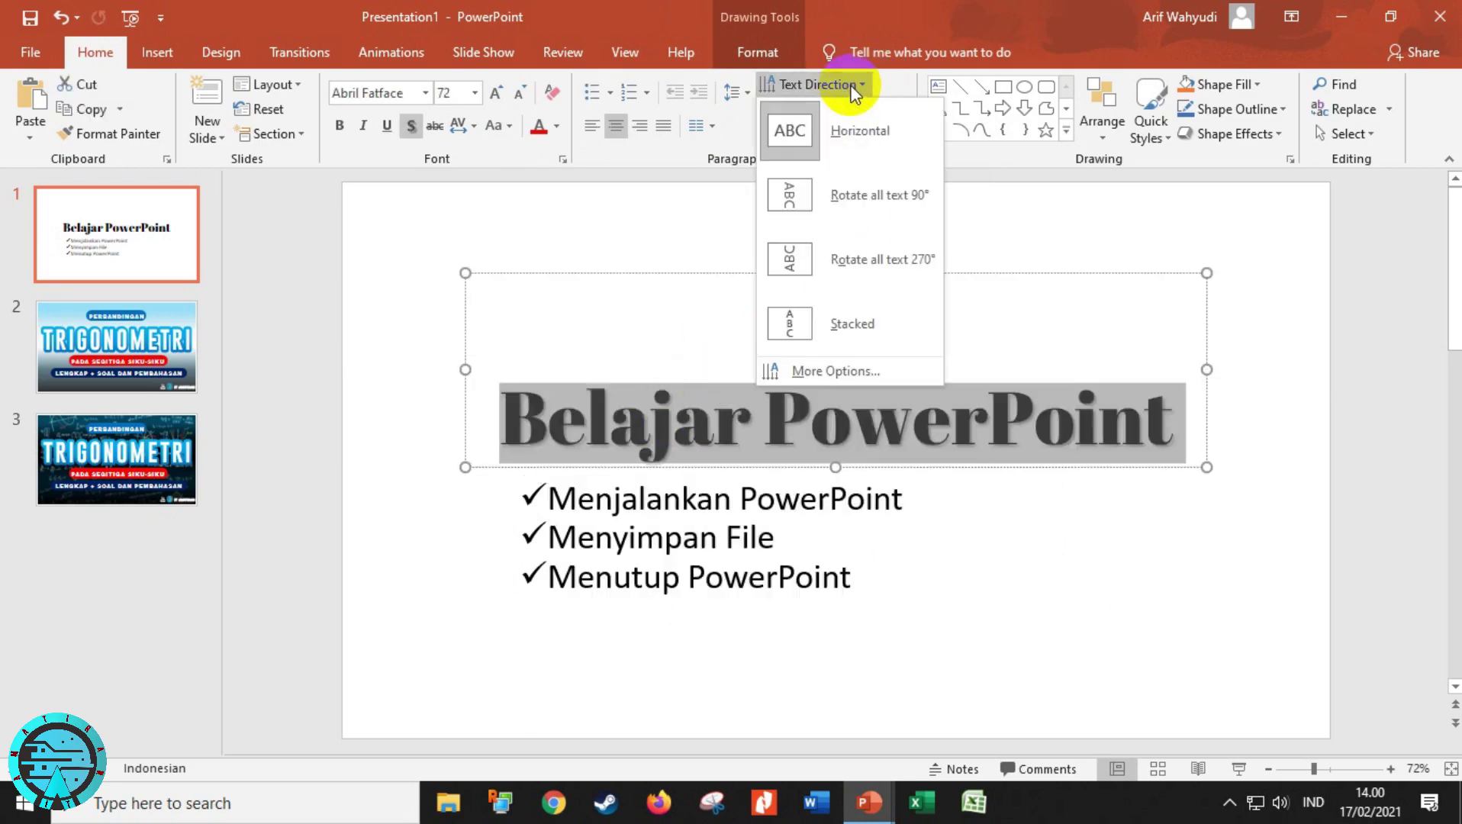
{"action": "left_click", "coordinate": [844, 195]}
{"action": "left_click_drag", "start_coordinate": [837, 467], "coordinate": [837, 700]}
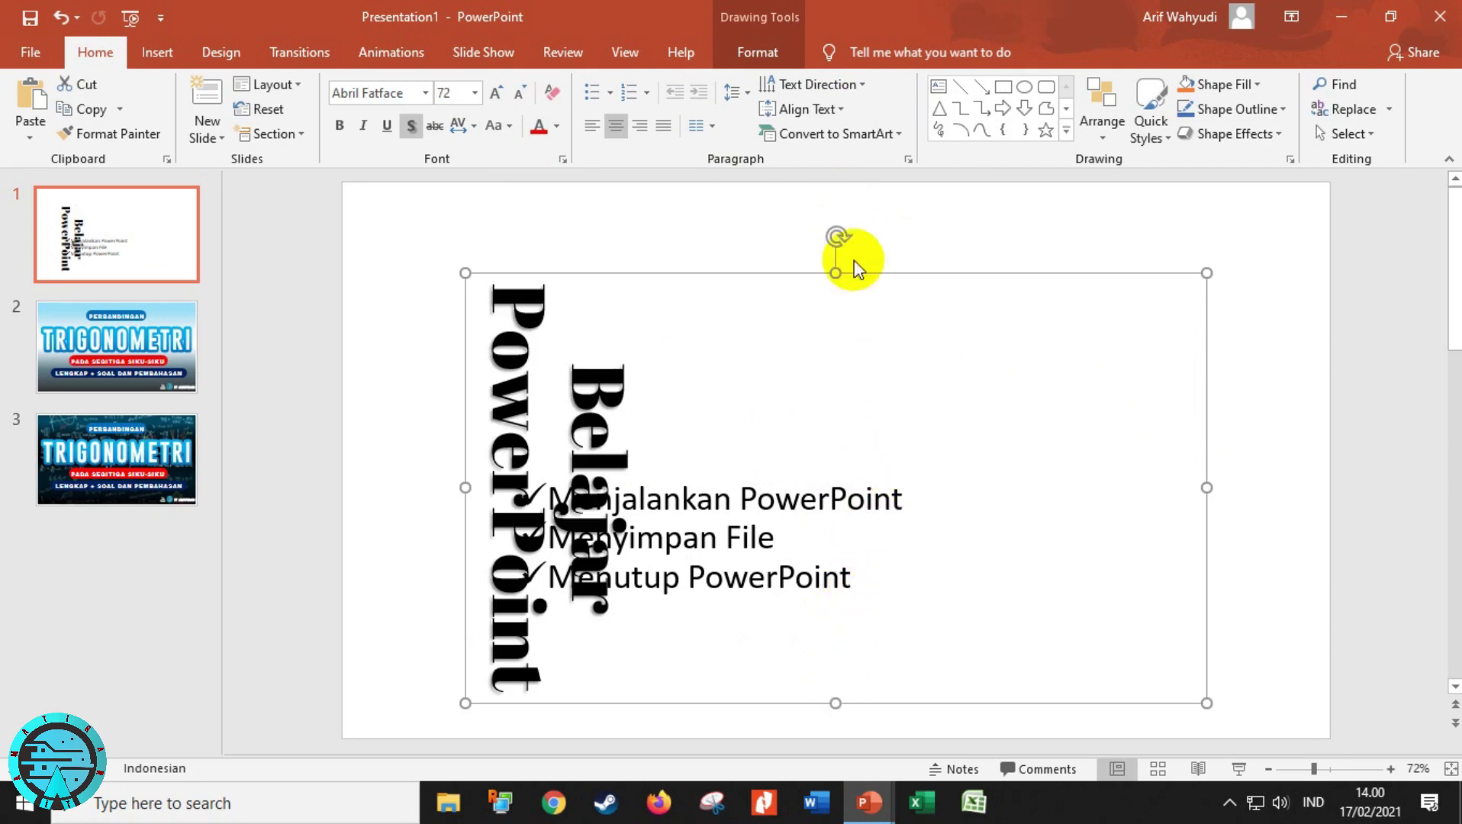
Step: Undo the rotation so Belajar PowerPoint reads horizontally again
{"action": "triple_click", "coordinate": [580, 320]}
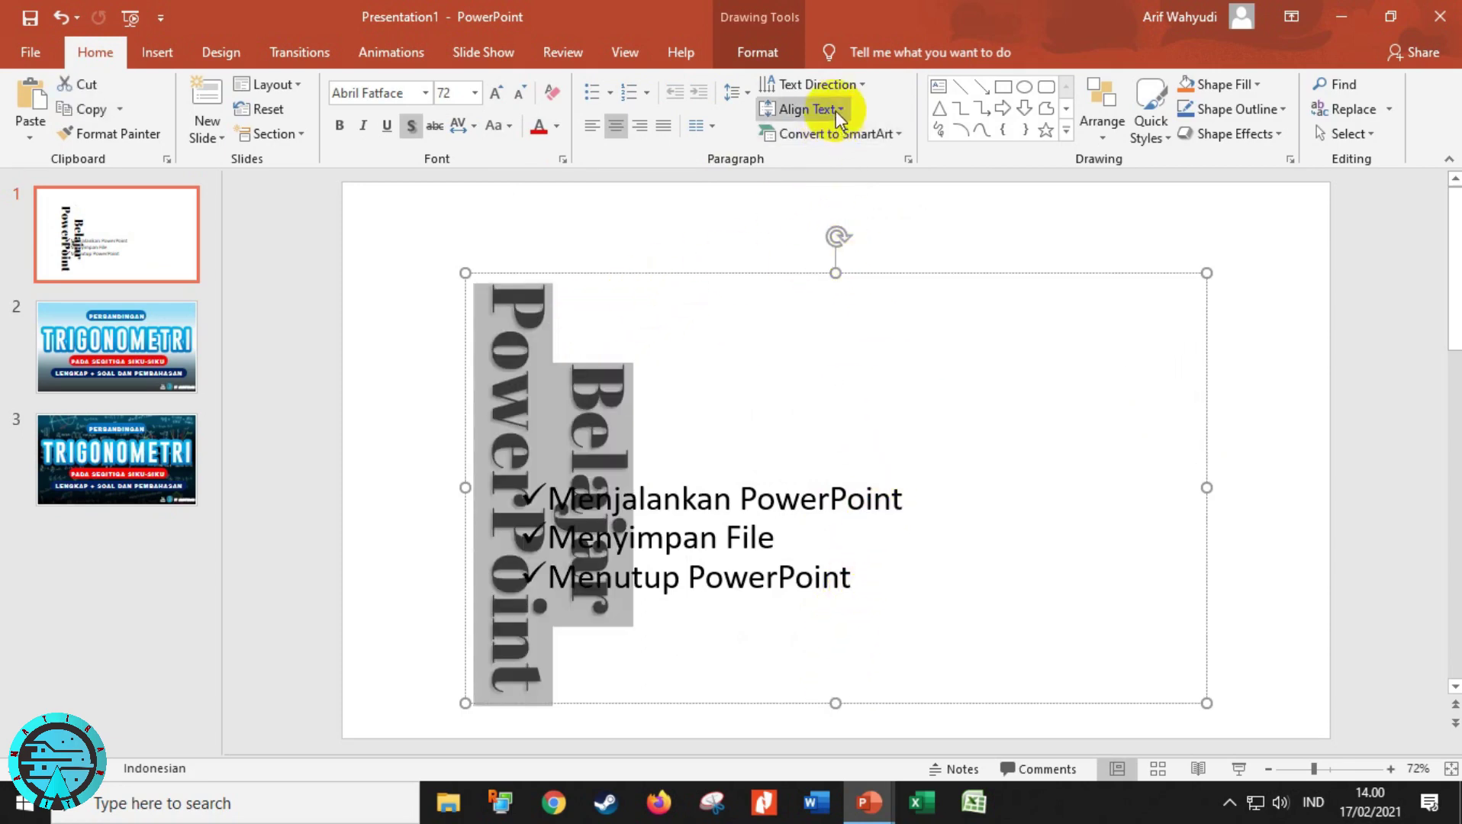
{"action": "left_click", "coordinate": [850, 84]}
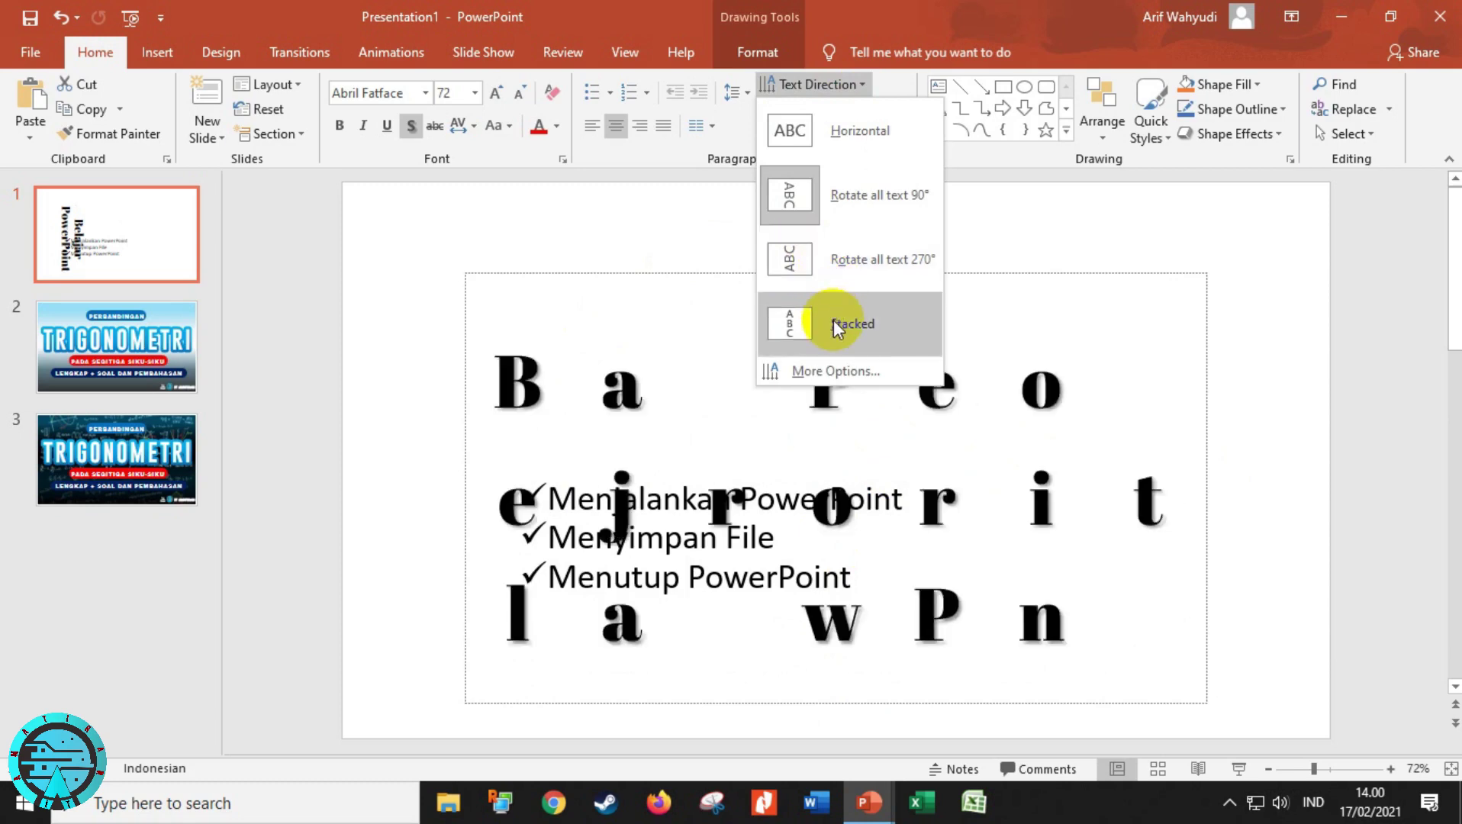
{"action": "left_click", "coordinate": [676, 280]}
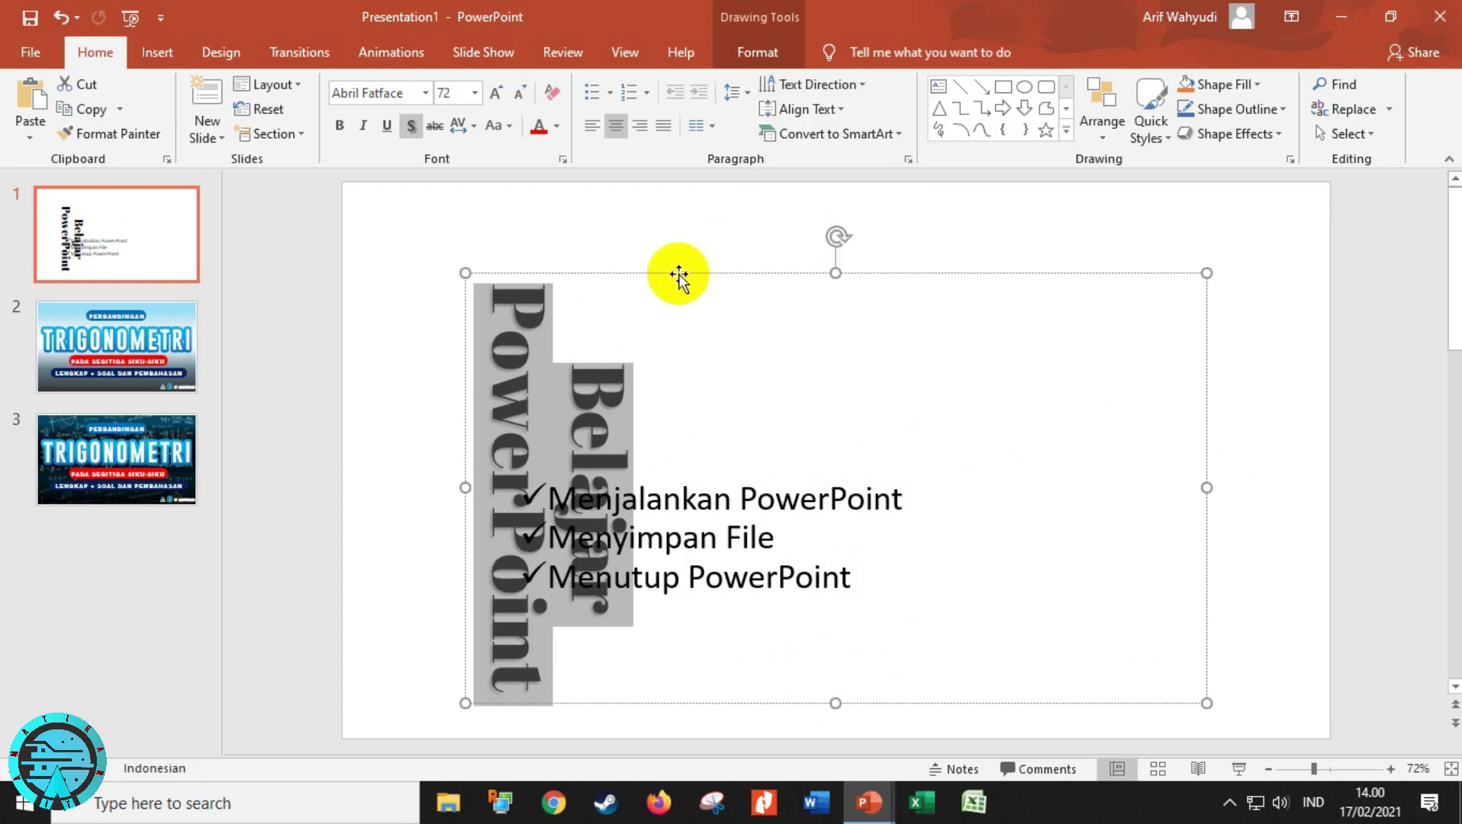
{"action": "key", "text": "ctrl+z"}
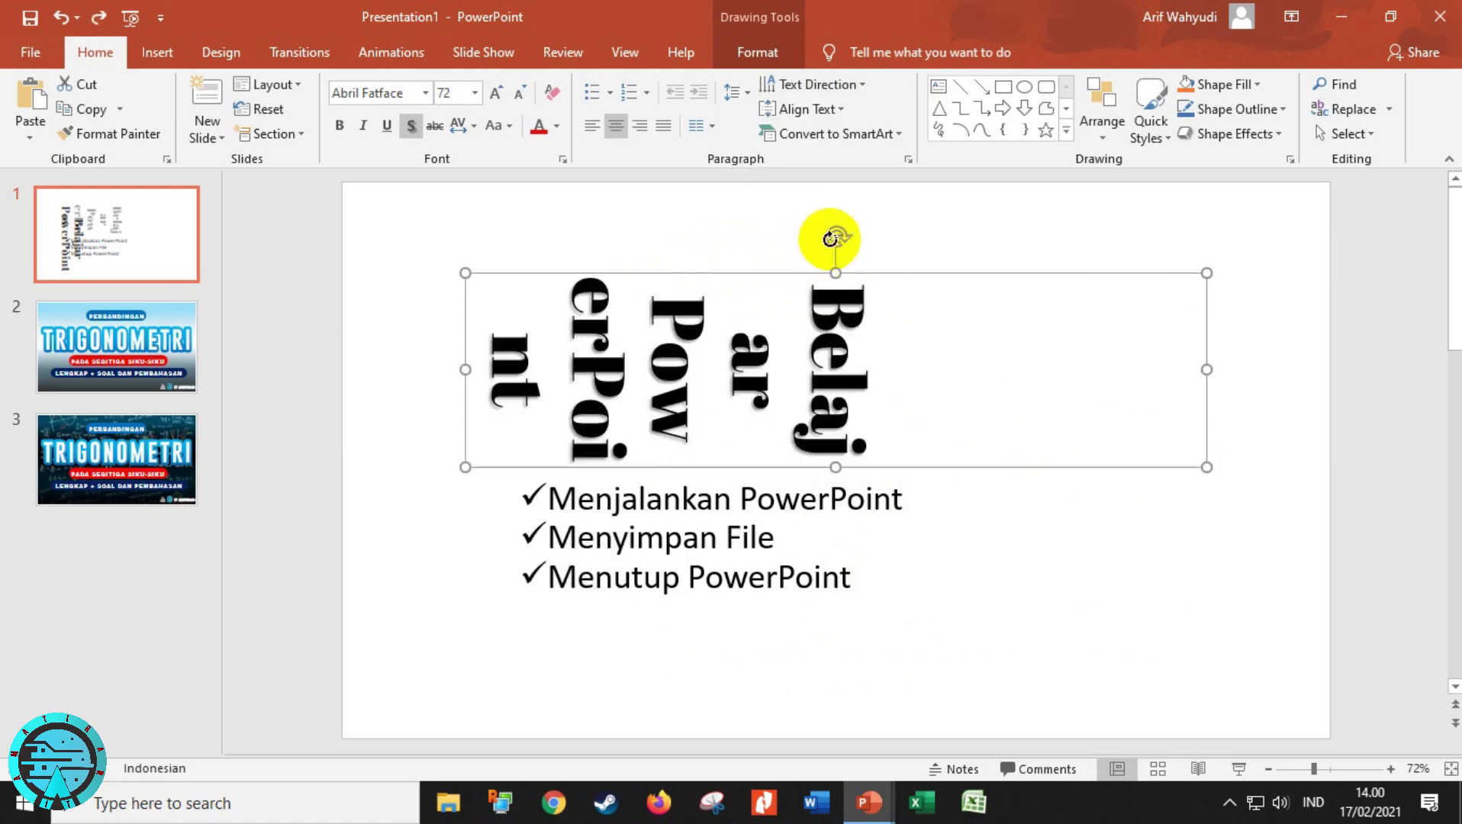
{"action": "key", "text": "ctrl+z"}
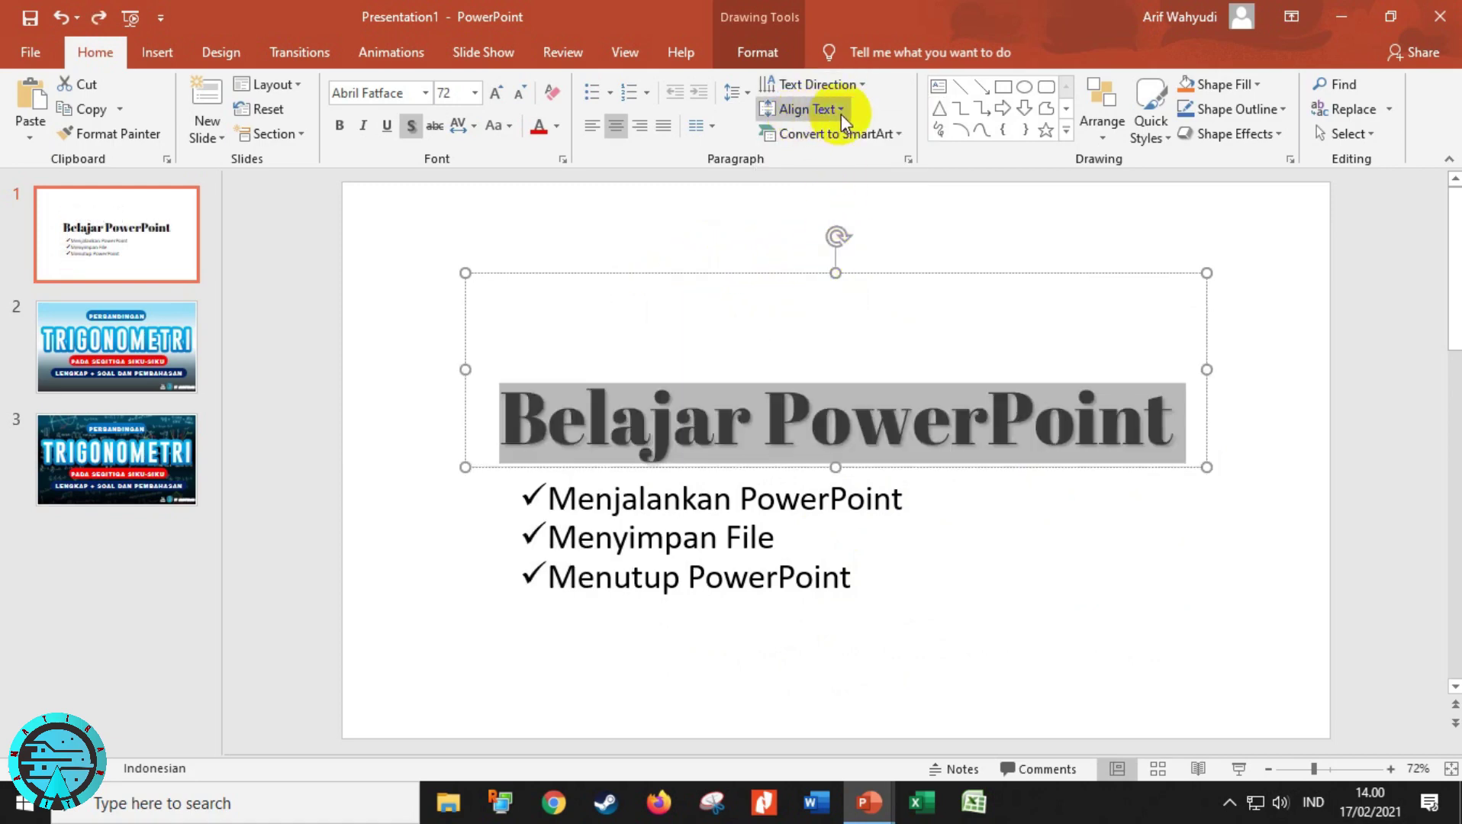
Step: Try Top and Bottom alignment on the title, settling on Middle
{"action": "left_click", "coordinate": [841, 115]}
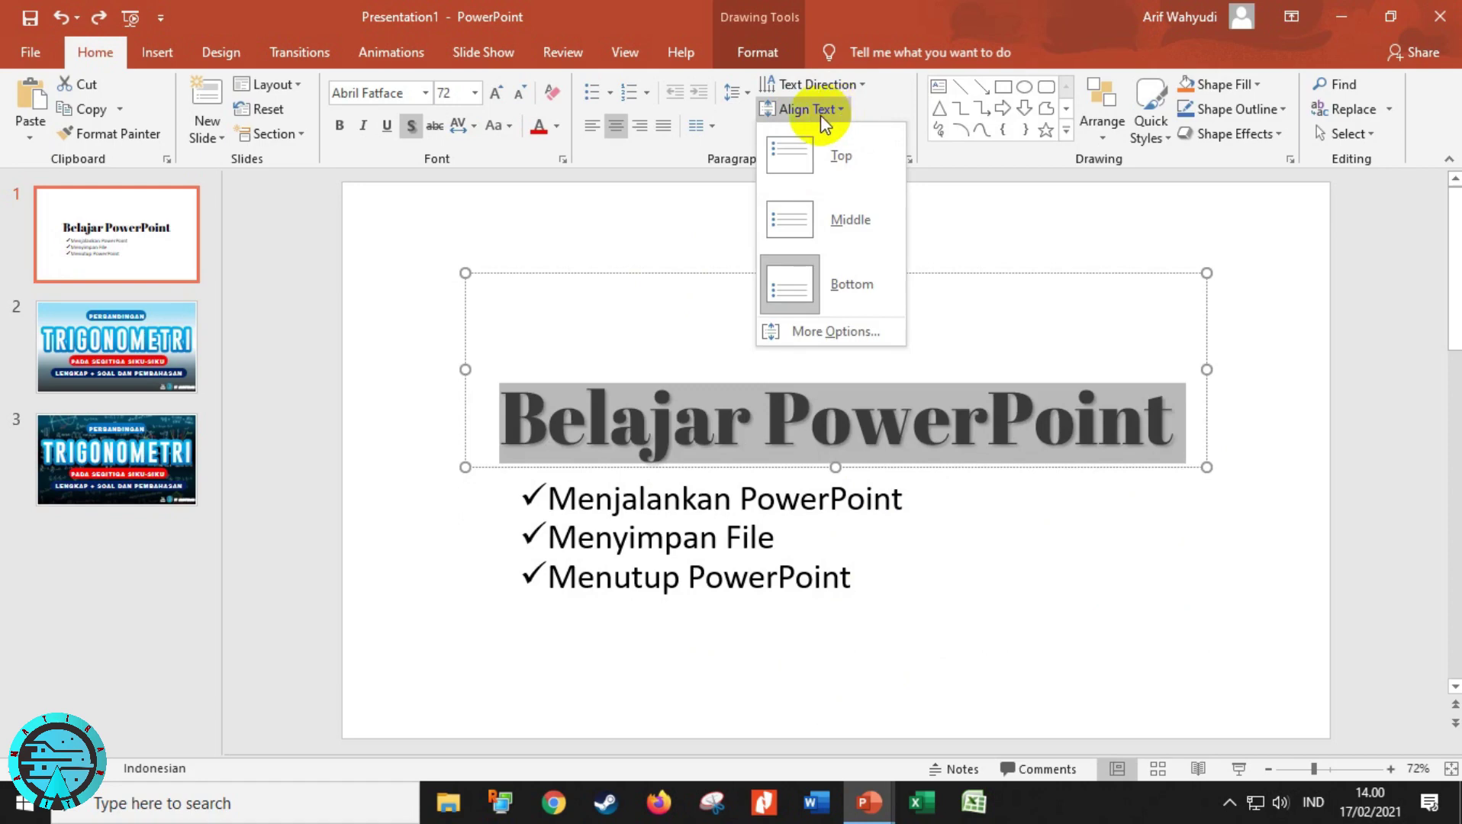
{"action": "left_click", "coordinate": [810, 162]}
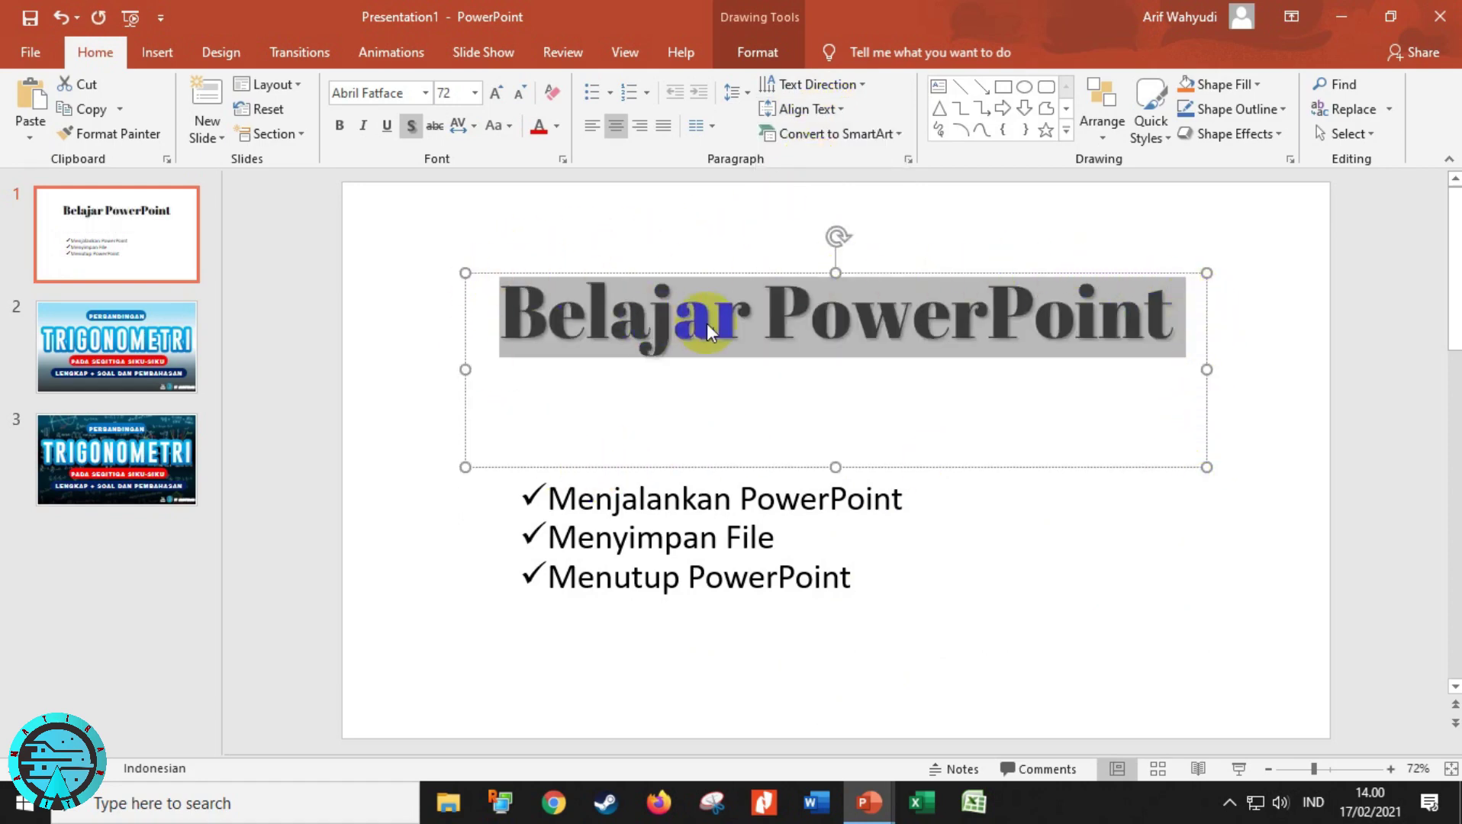
{"action": "left_click", "coordinate": [797, 110]}
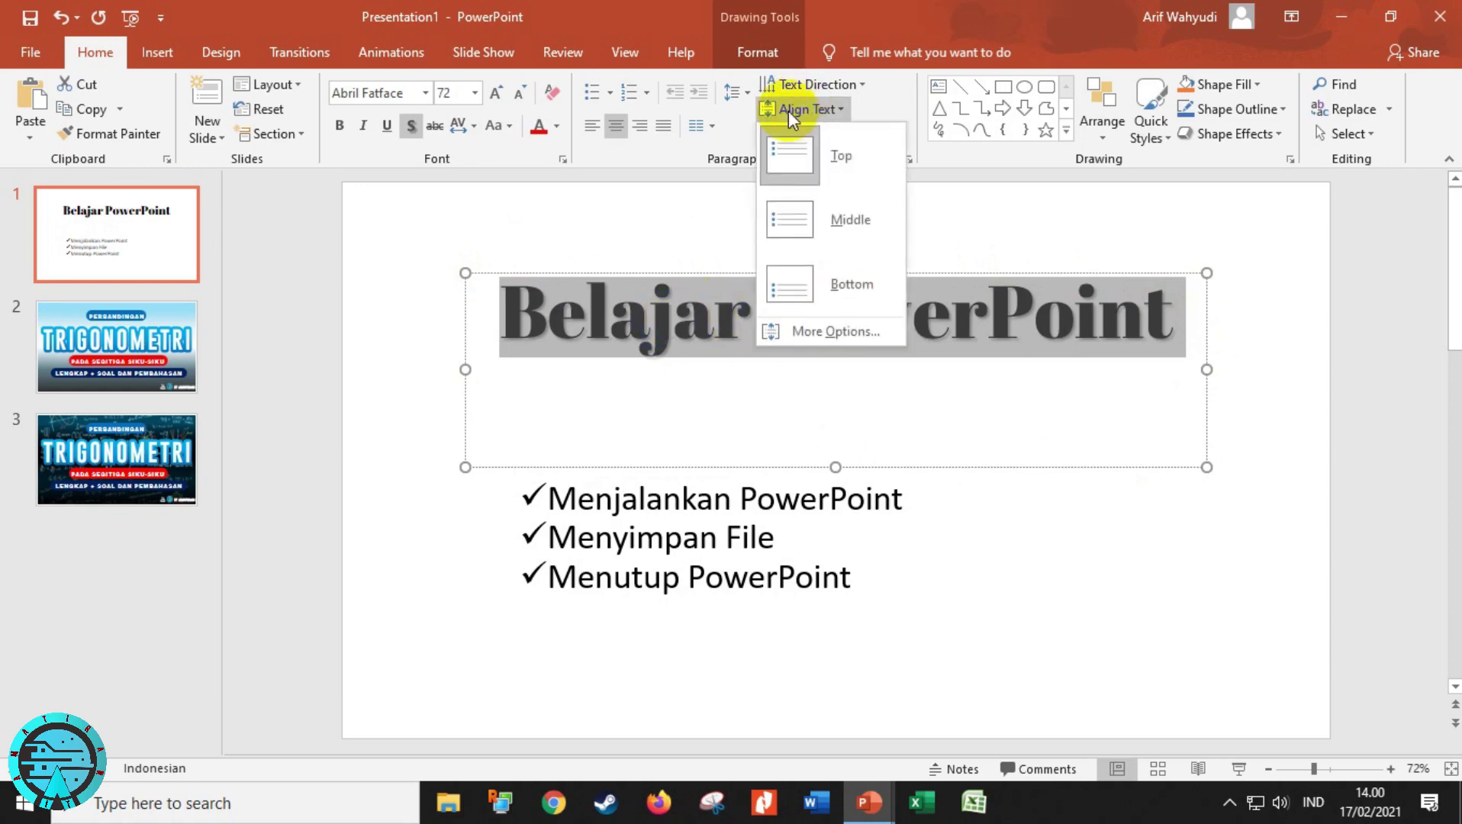
{"action": "left_click", "coordinate": [821, 219]}
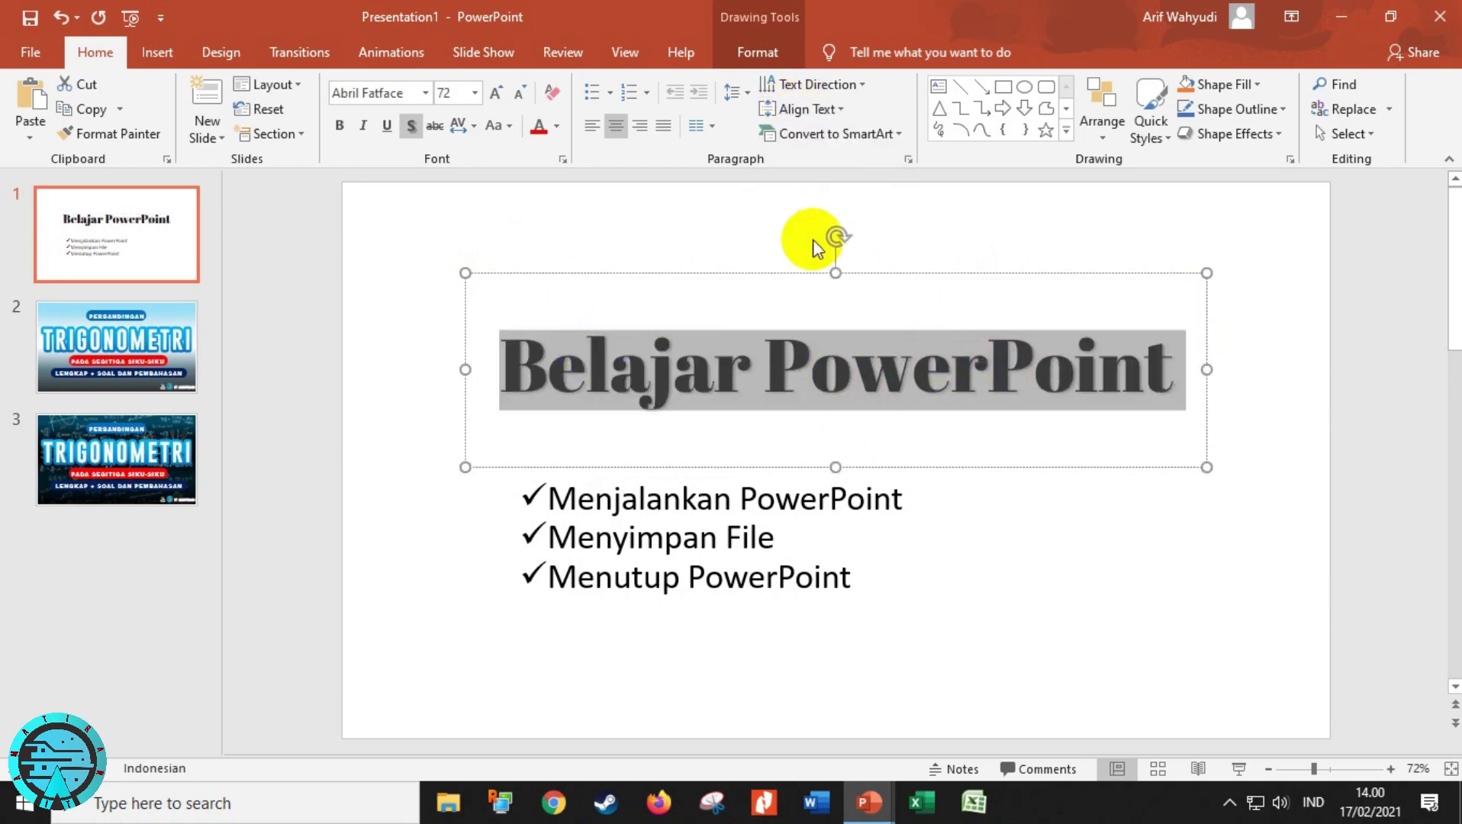
{"action": "left_click", "coordinate": [829, 115]}
{"action": "left_click", "coordinate": [844, 285]}
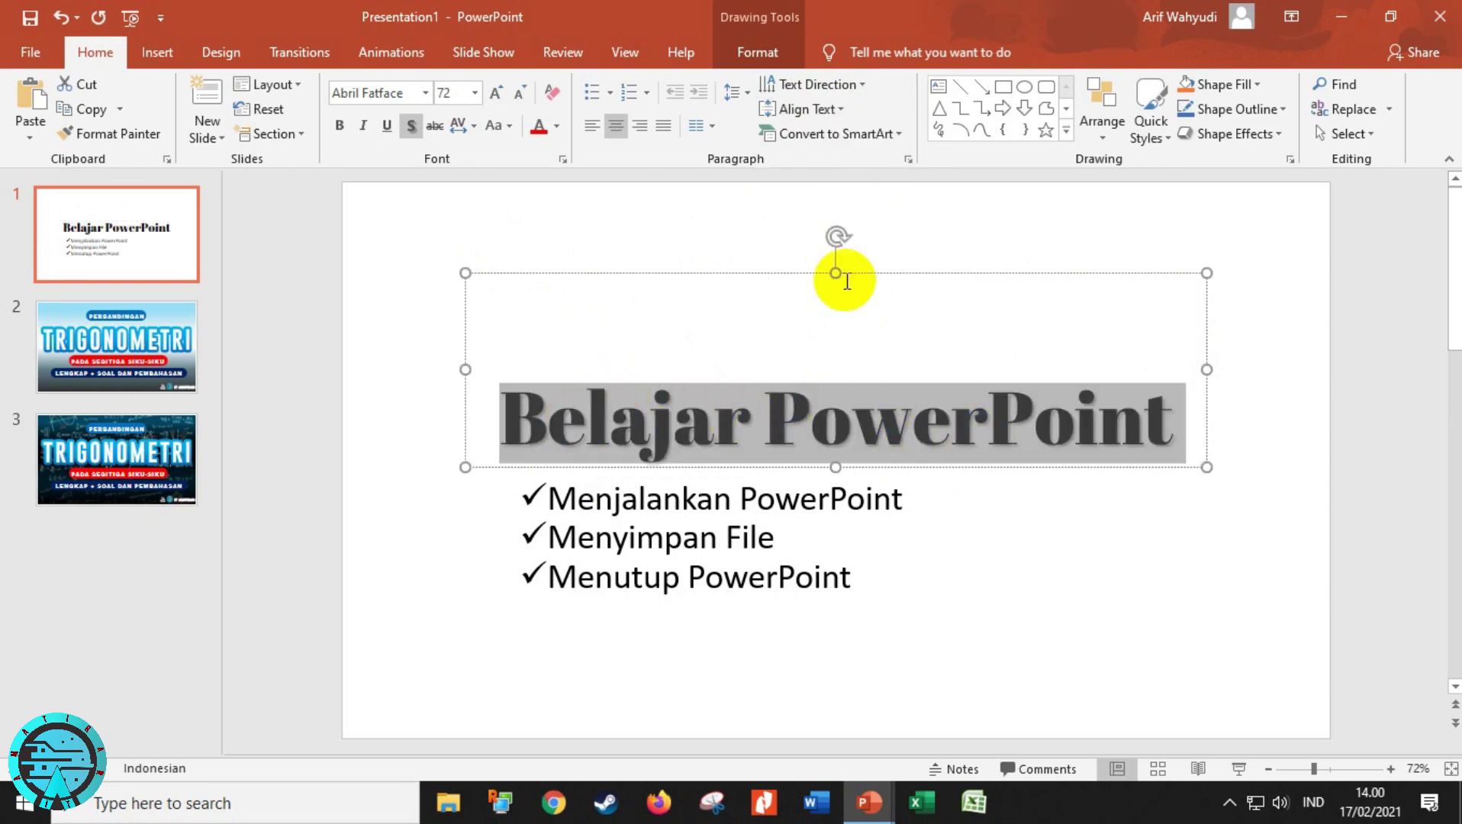
{"action": "left_click", "coordinate": [832, 109]}
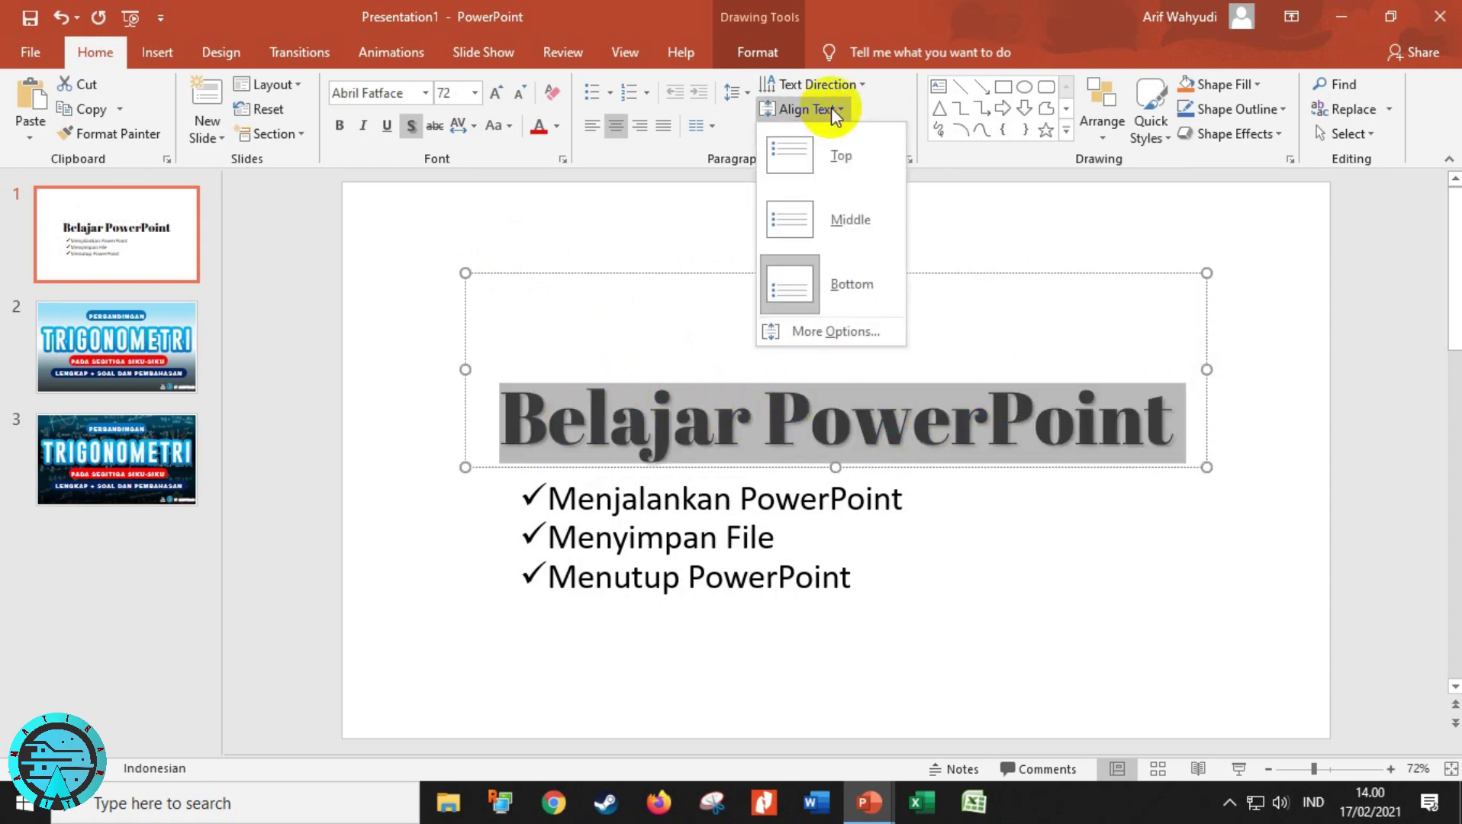
{"action": "left_click", "coordinate": [847, 217]}
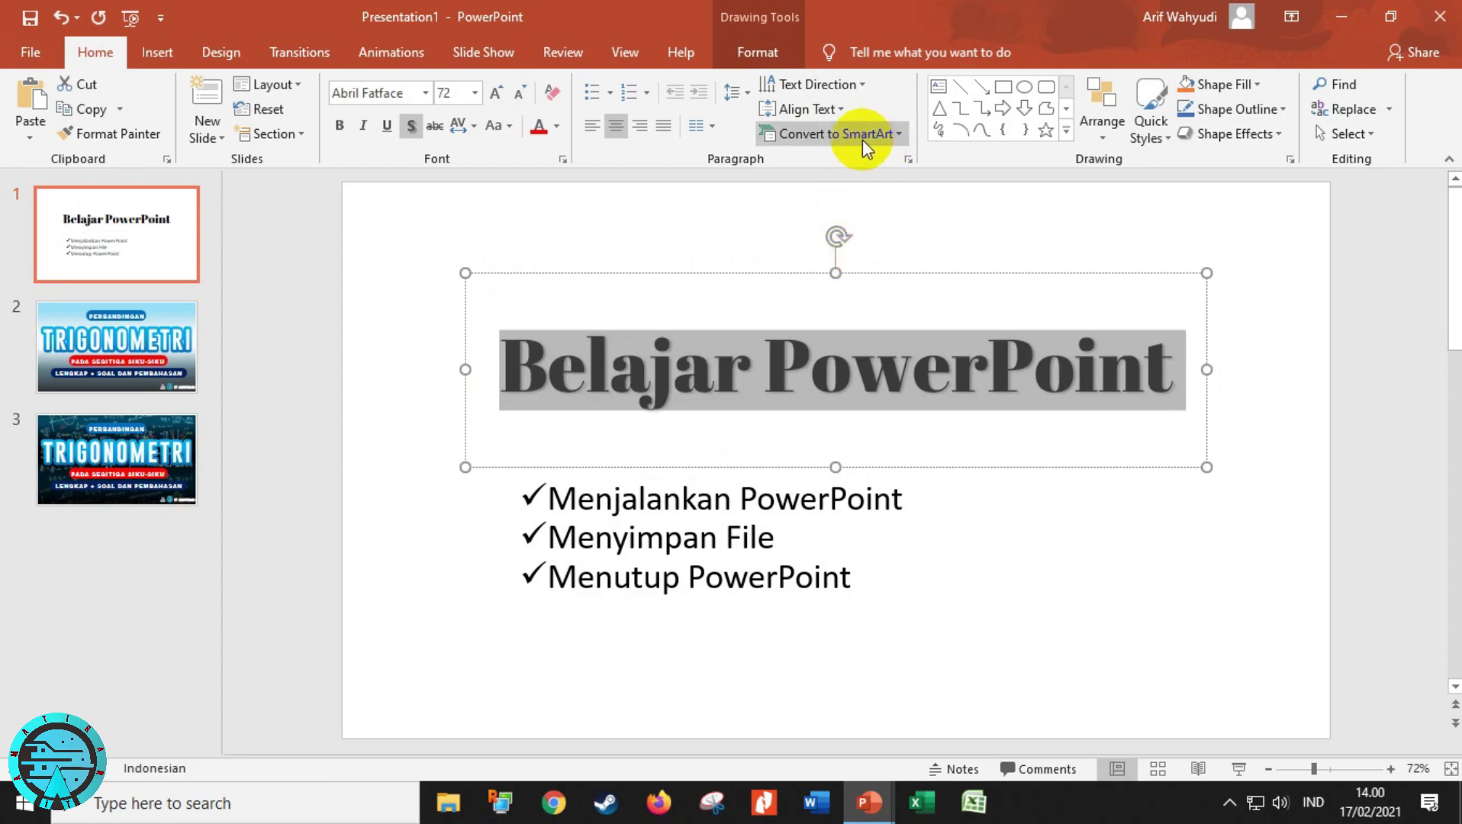
Step: Convert the Belajar PowerPoint title into the picture-circle SmartArt layout with a text banner
{"action": "left_click", "coordinate": [887, 135]}
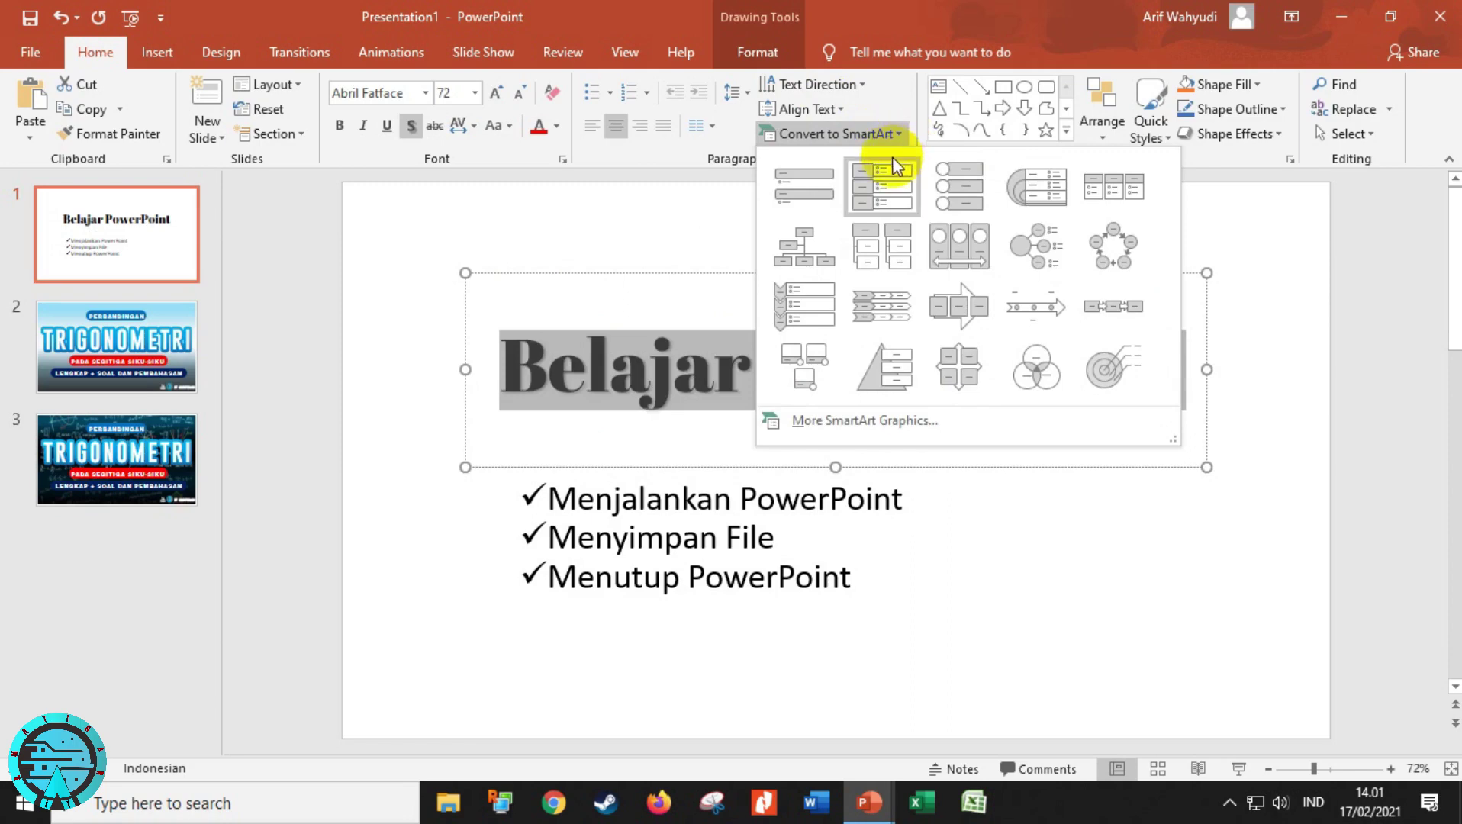
{"action": "left_click", "coordinate": [894, 349]}
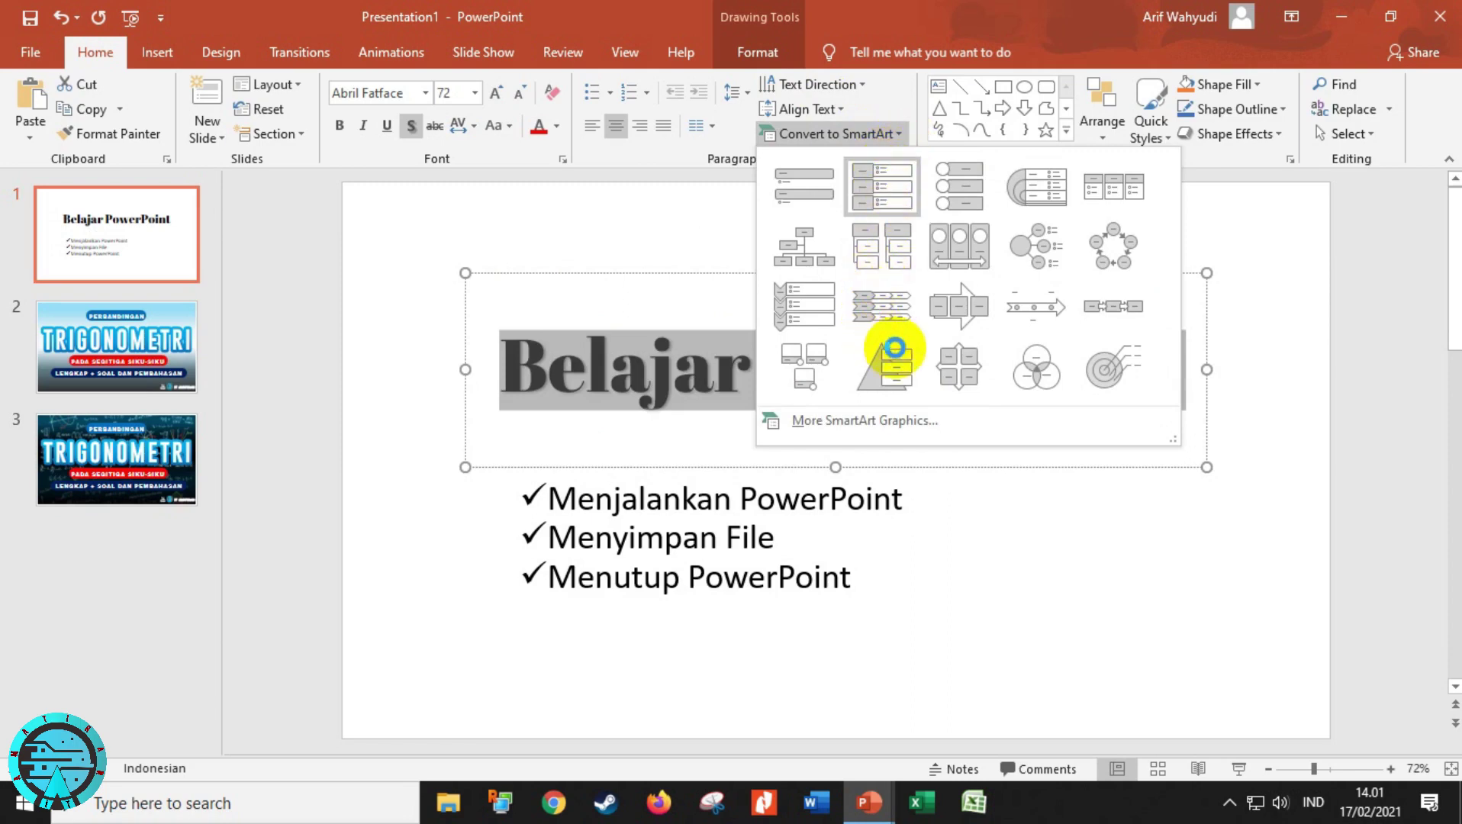
{"action": "left_click", "coordinate": [976, 200]}
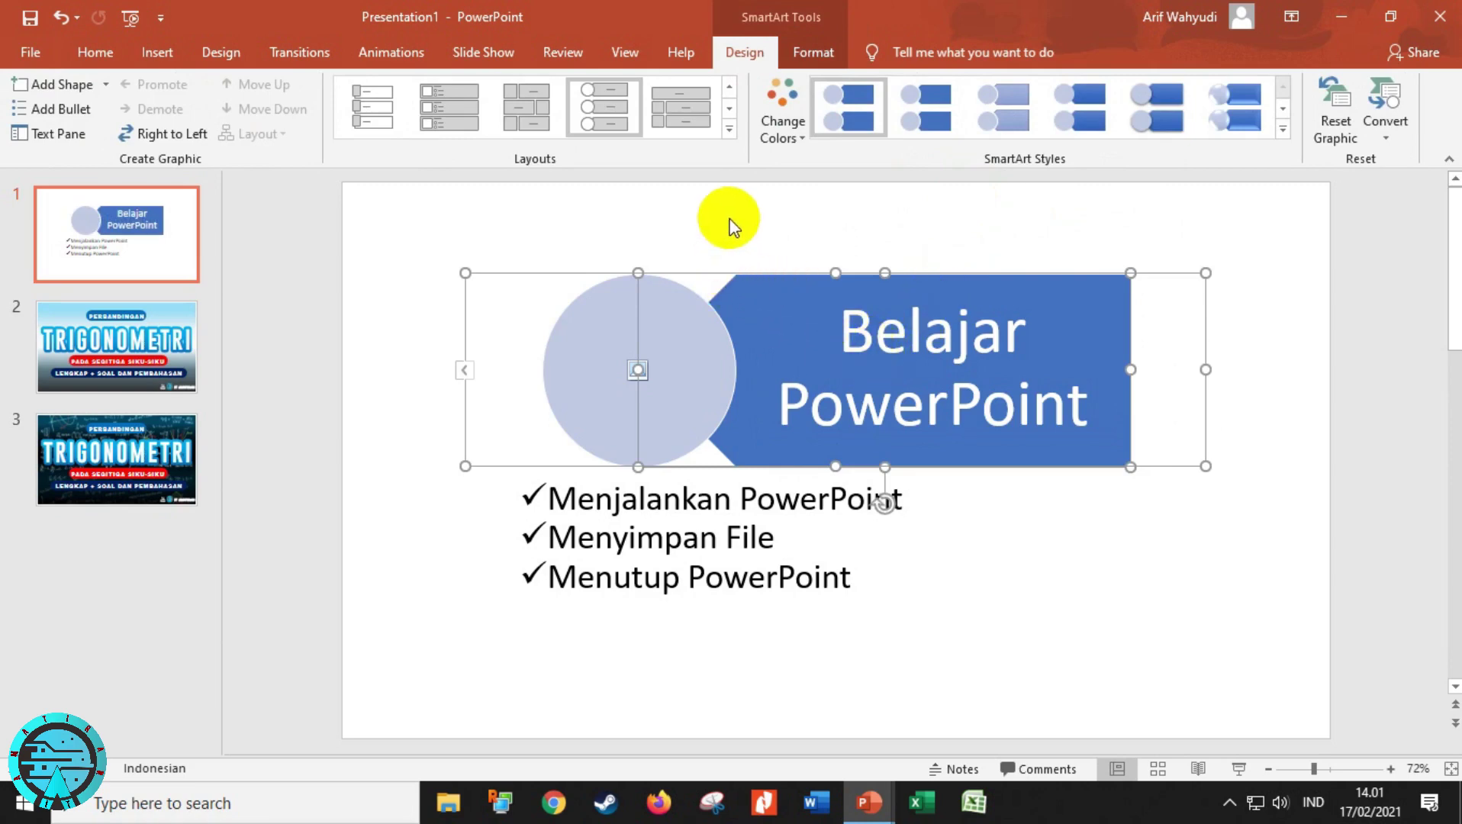
{"action": "left_click", "coordinate": [640, 369]}
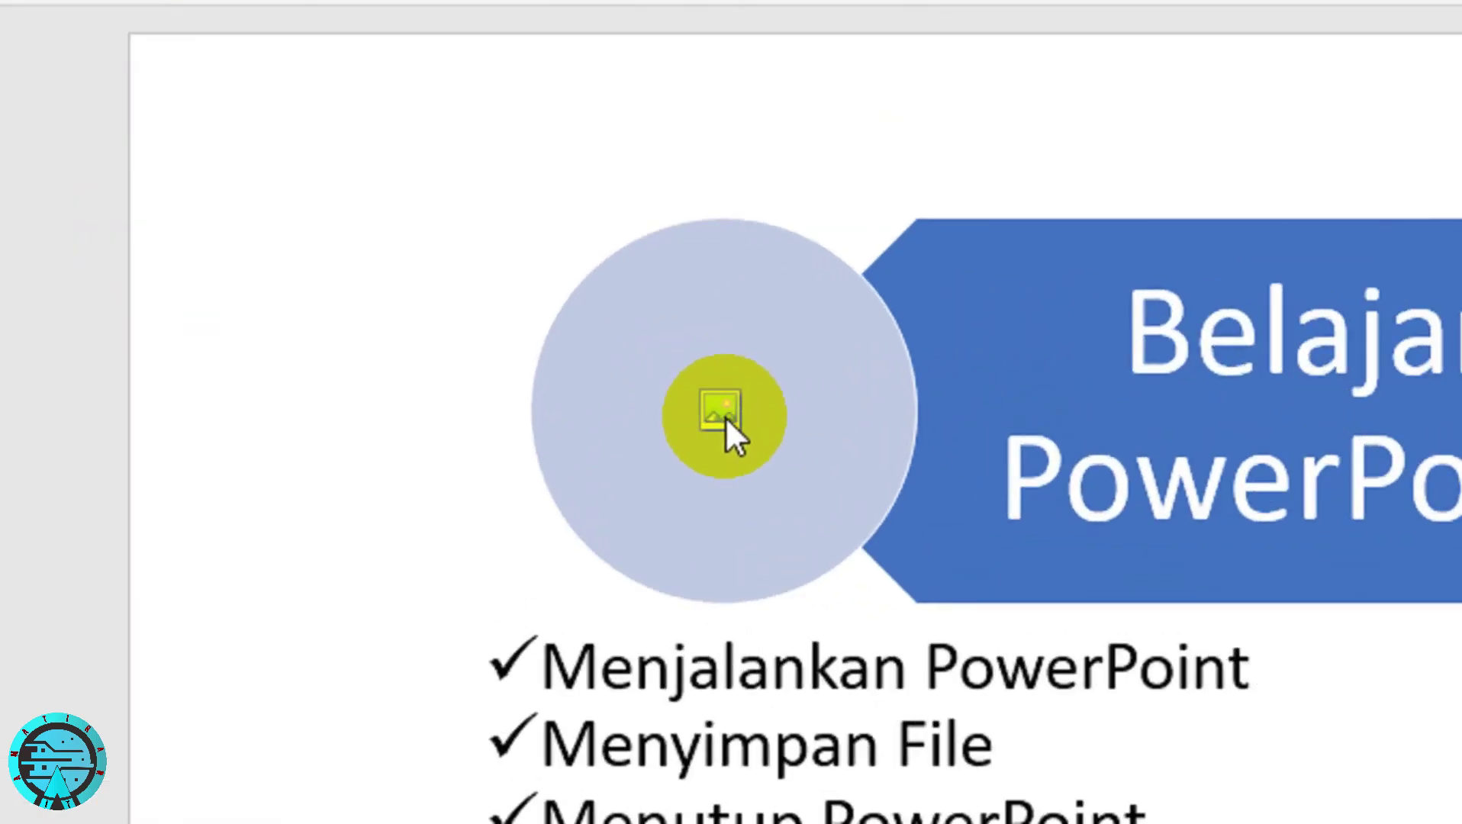
Step: Insert the IT AMATIRAN small image from Local Disk (D:) into the SmartArt circle
{"action": "left_click", "coordinate": [639, 370]}
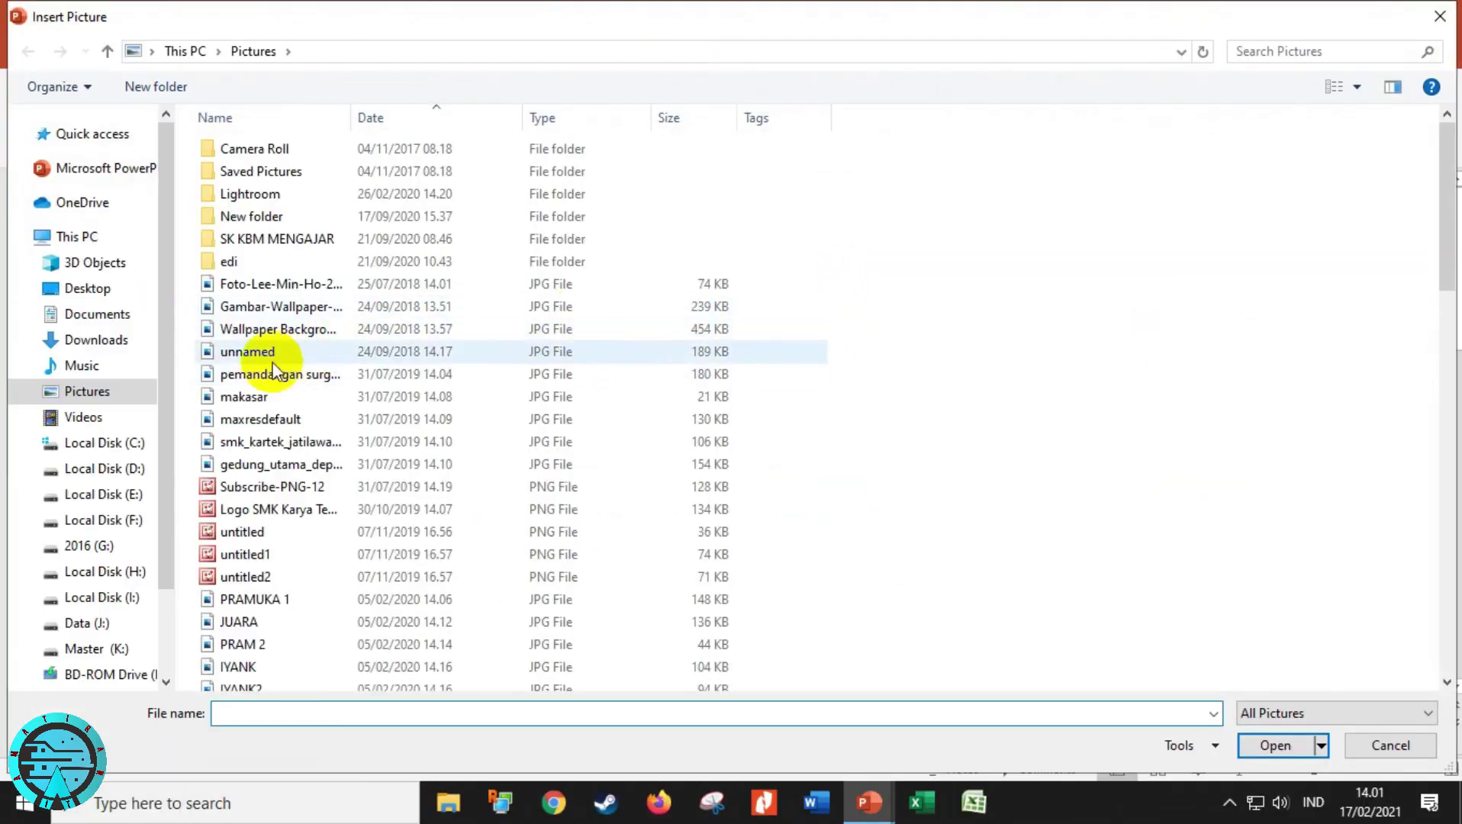
{"action": "left_click", "coordinate": [121, 467]}
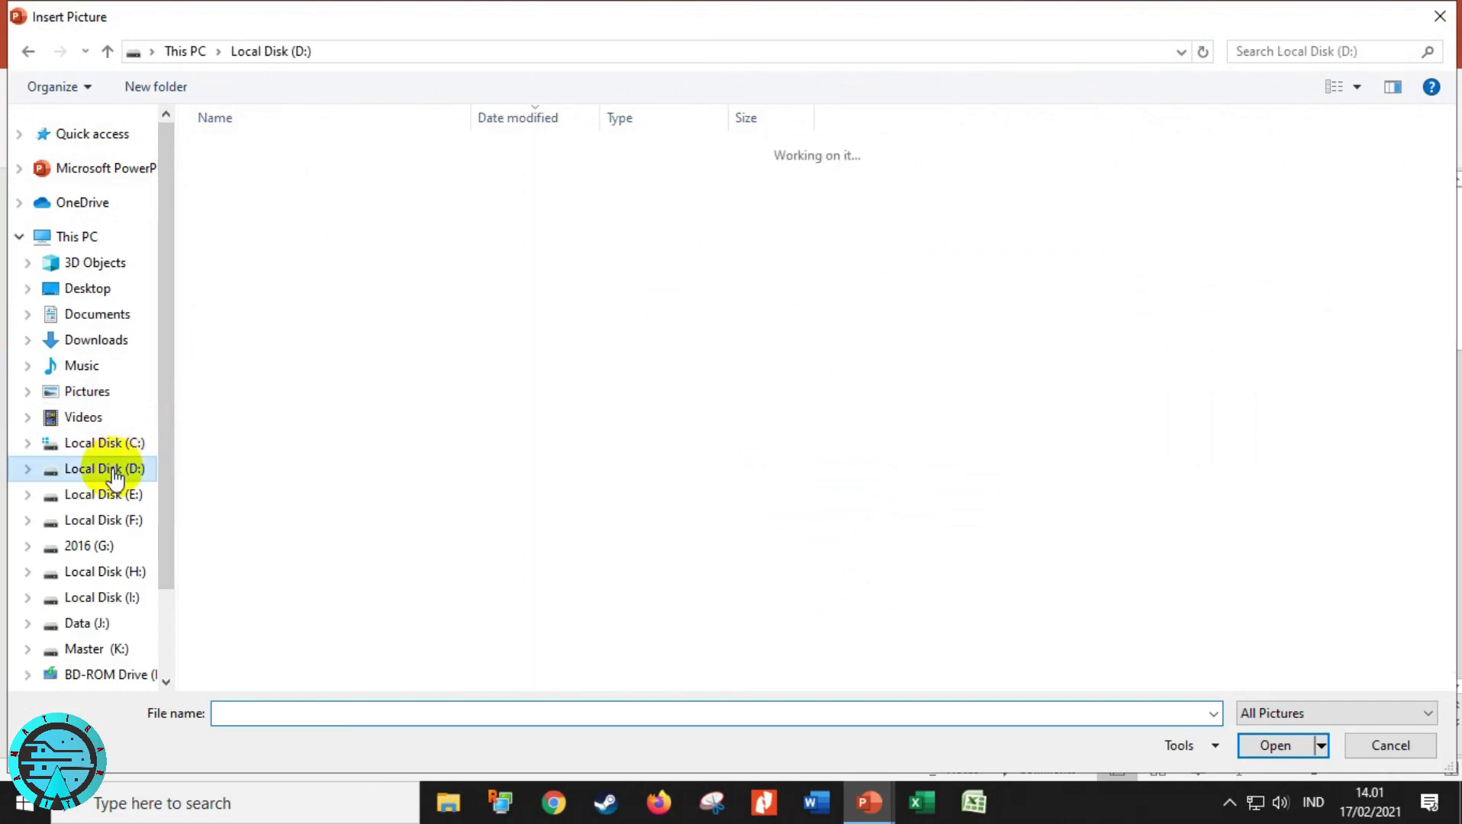
{"action": "left_click", "coordinate": [253, 397]}
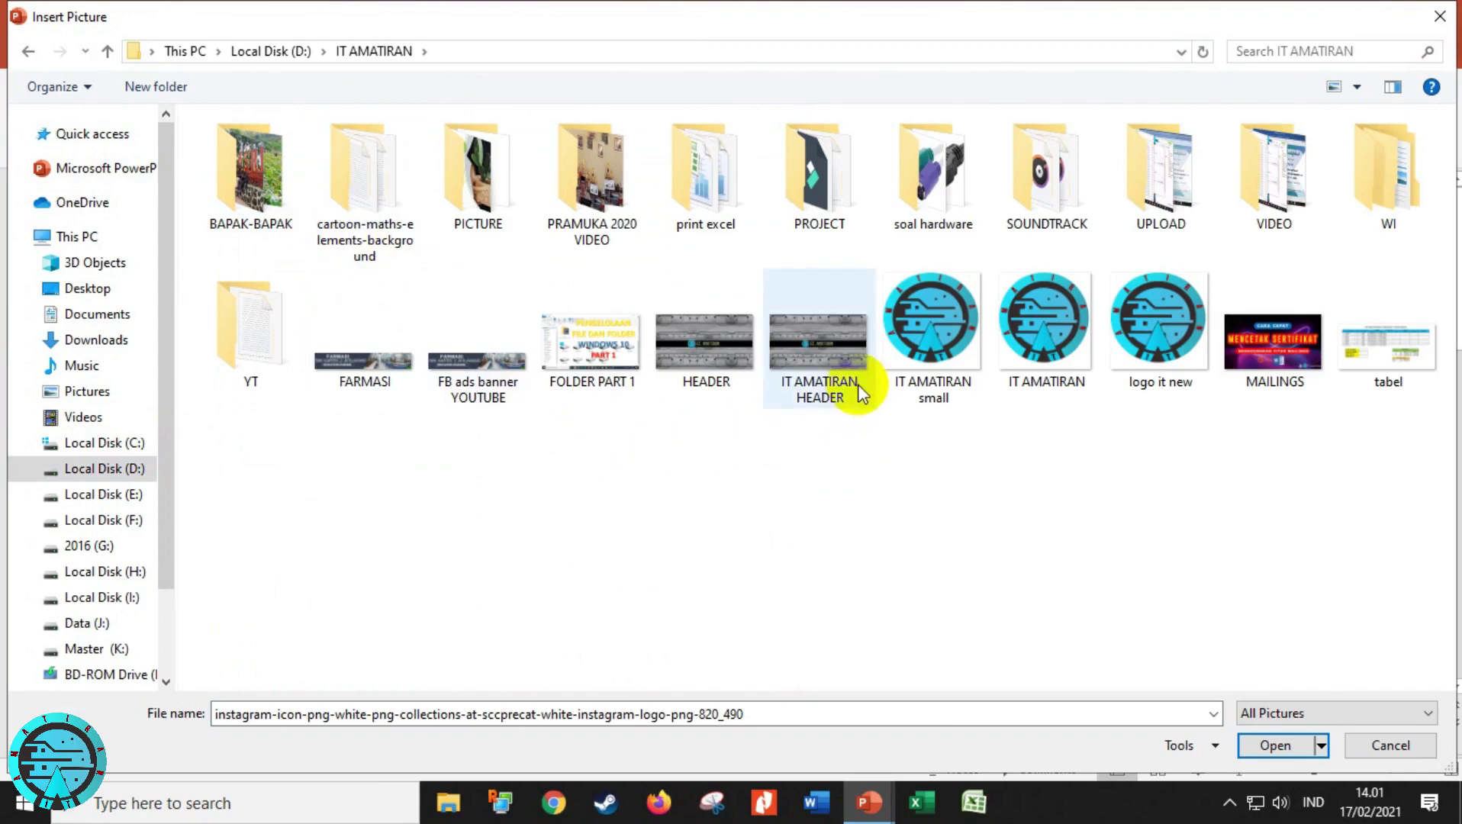
{"action": "double_click", "coordinate": [939, 354]}
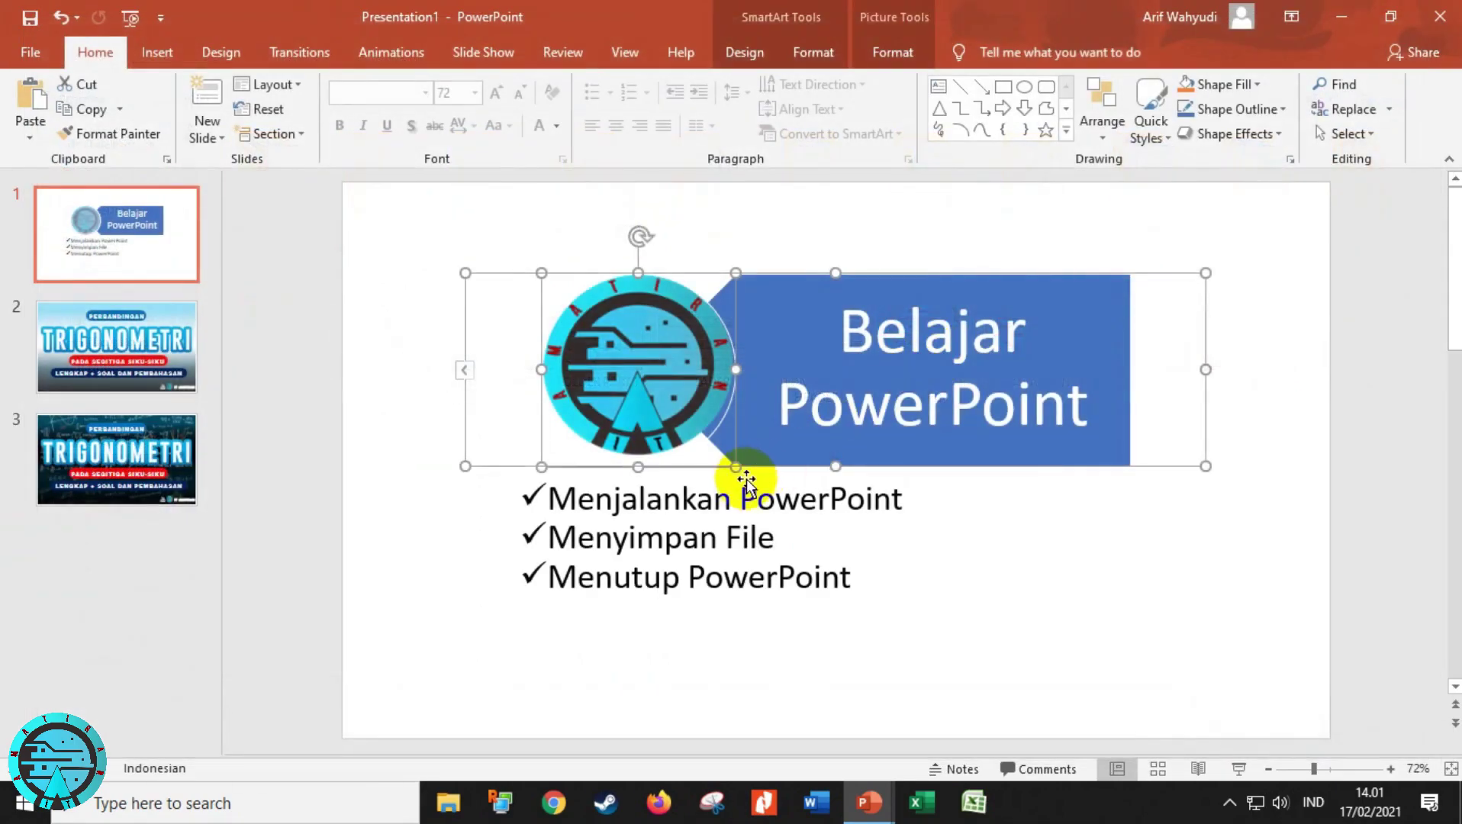
{"action": "left_click", "coordinate": [1011, 571]}
Step: Switch the three checkmark bullets to a 1. 2. 3. numbered list
{"action": "left_click", "coordinate": [733, 538]}
{"action": "key", "text": "ctrl+a"}
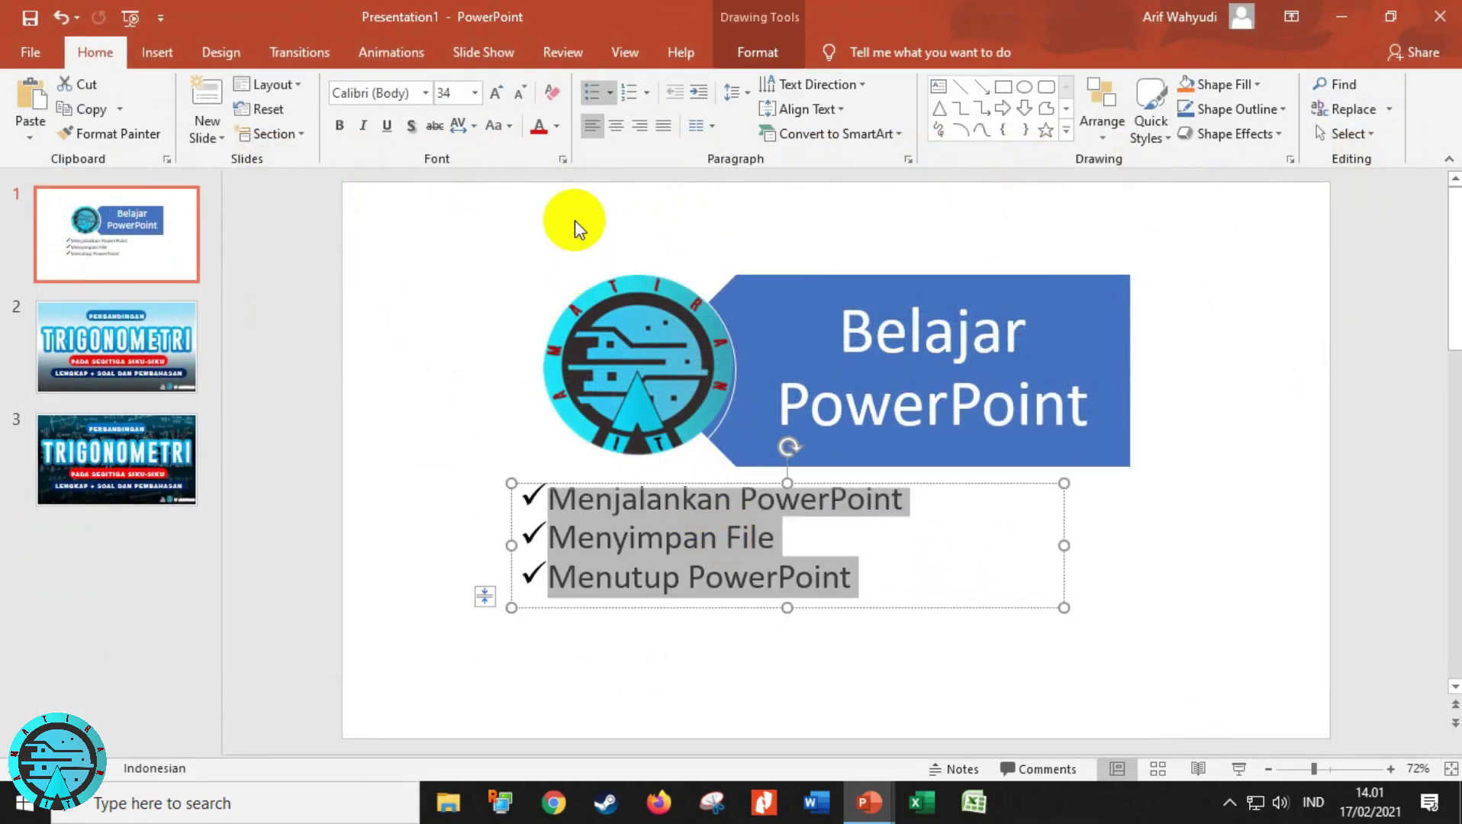
{"action": "left_click", "coordinate": [646, 93]}
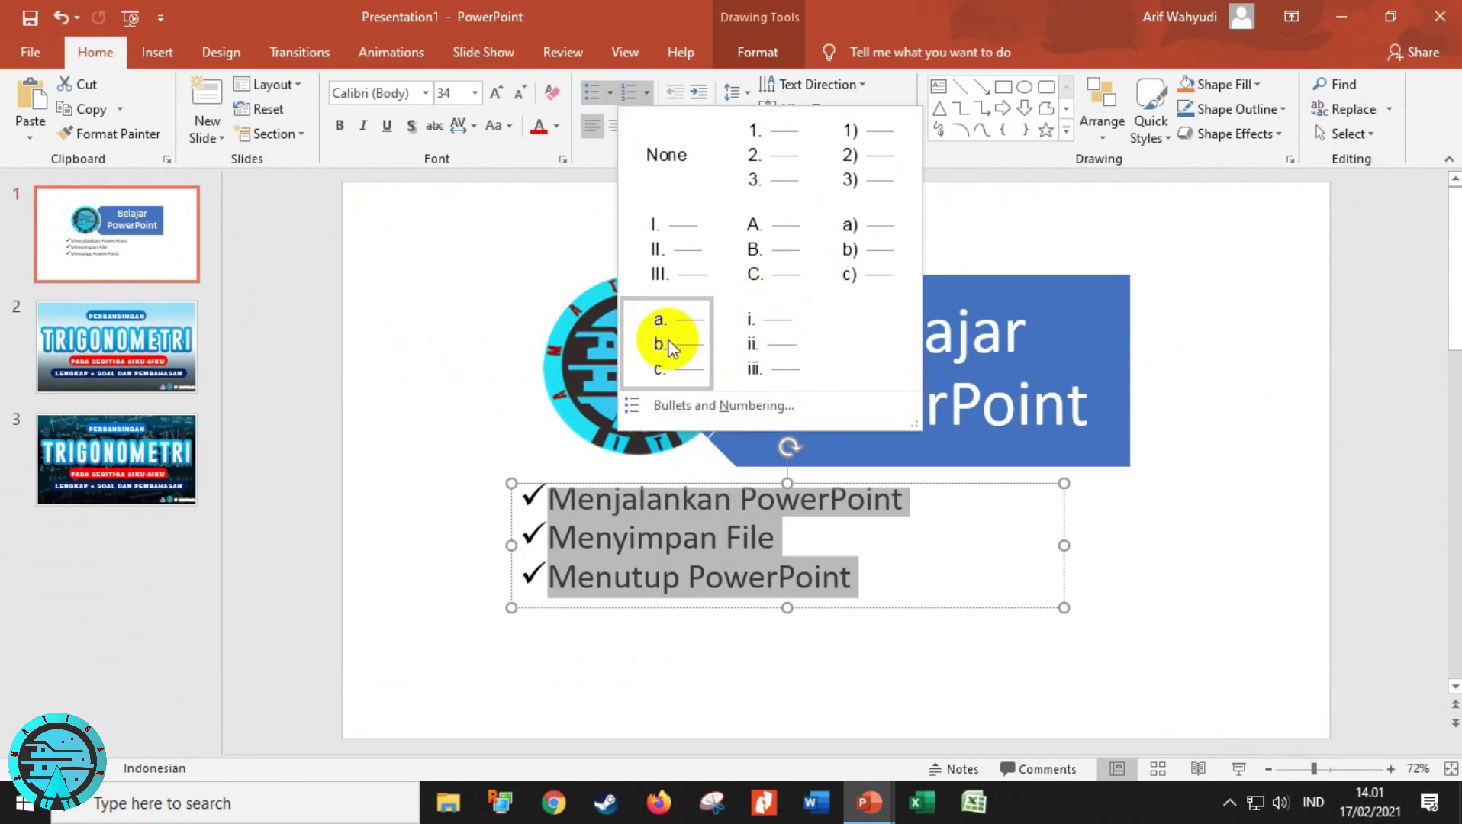
{"action": "left_click", "coordinate": [770, 176]}
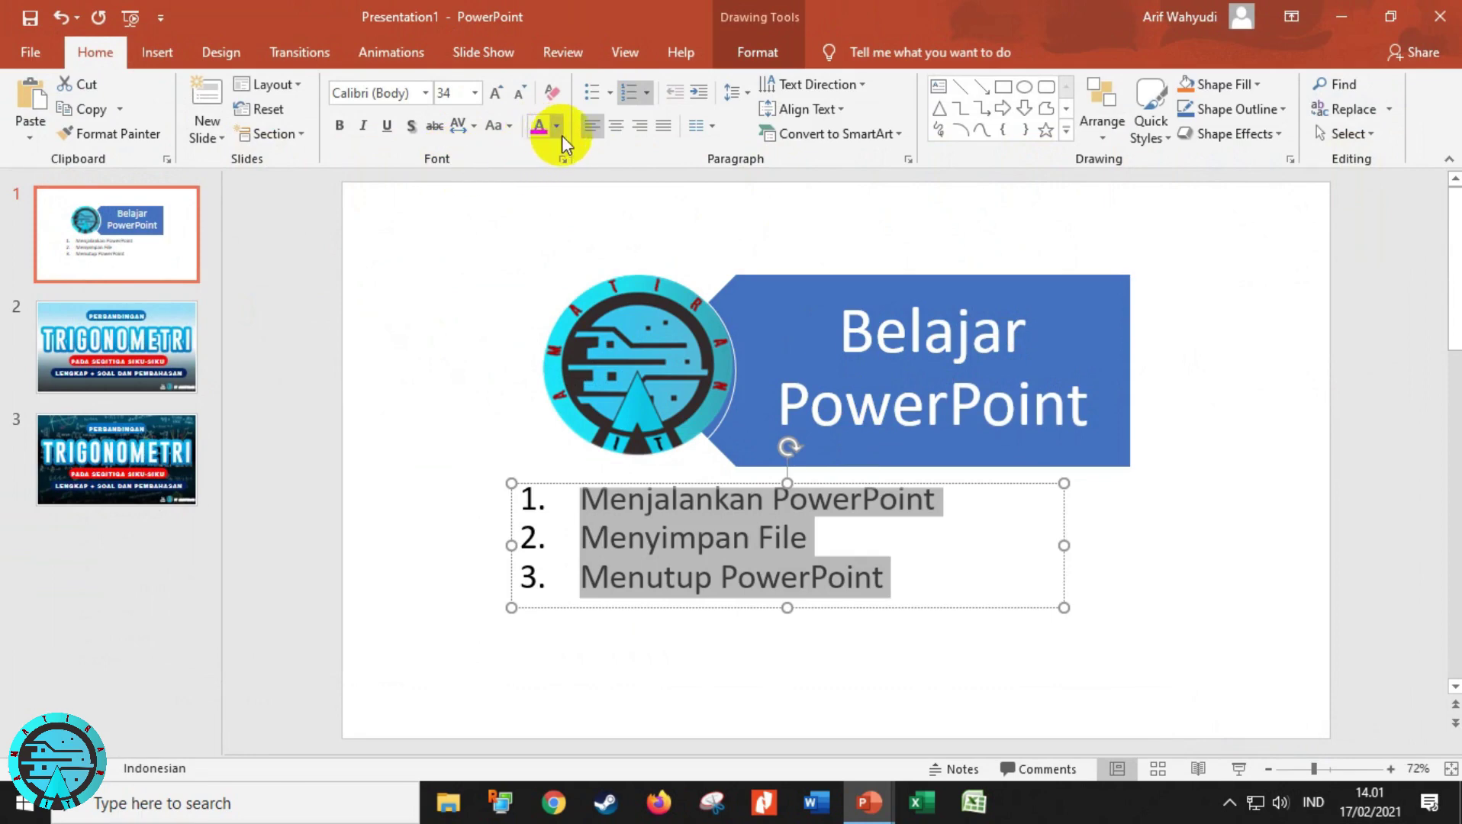
Step: Make the SmartArt title text white and browse font colours for the numbered list
{"action": "left_click", "coordinate": [849, 329]}
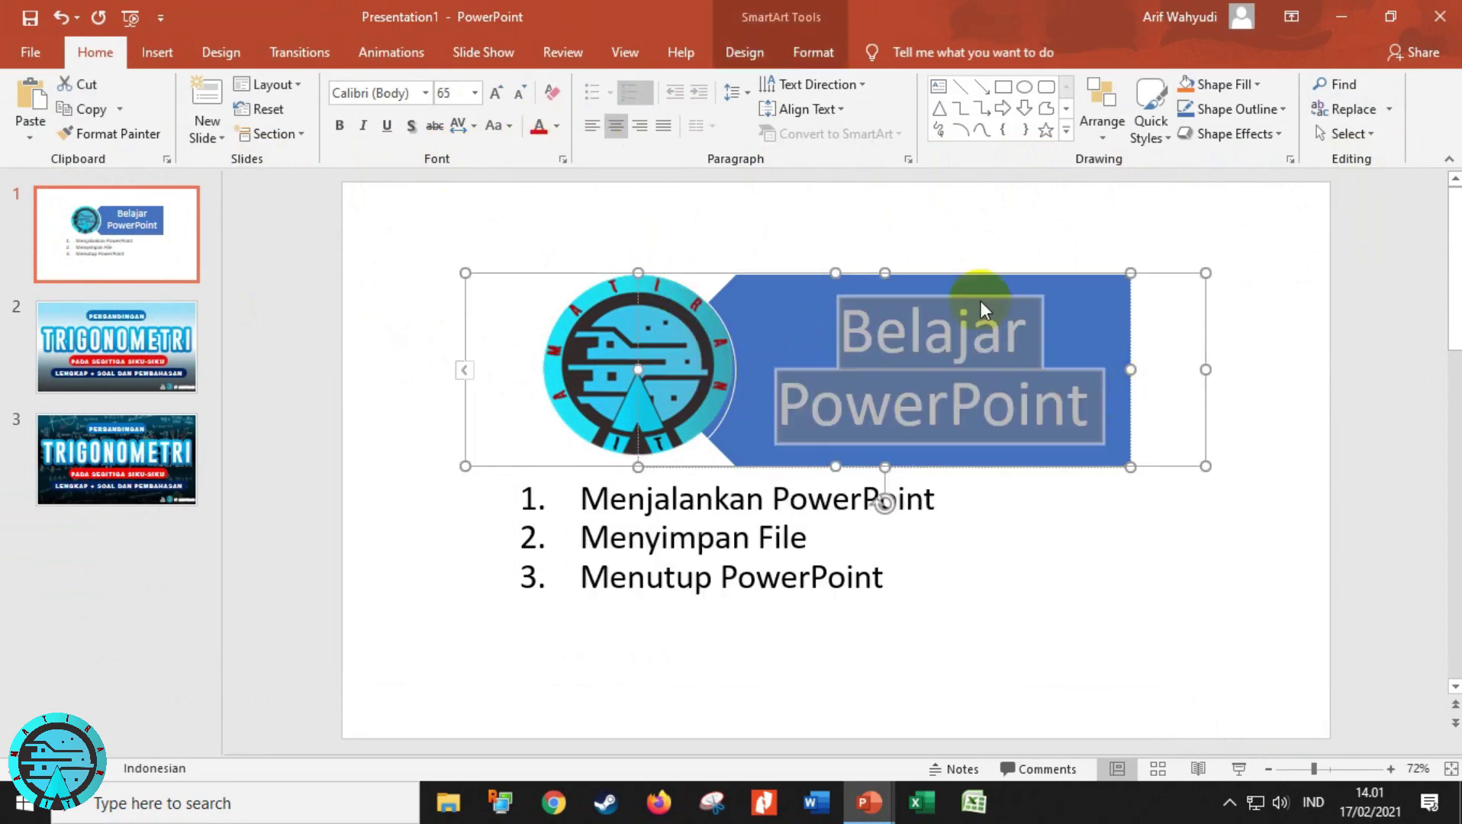
{"action": "left_click", "coordinate": [557, 127]}
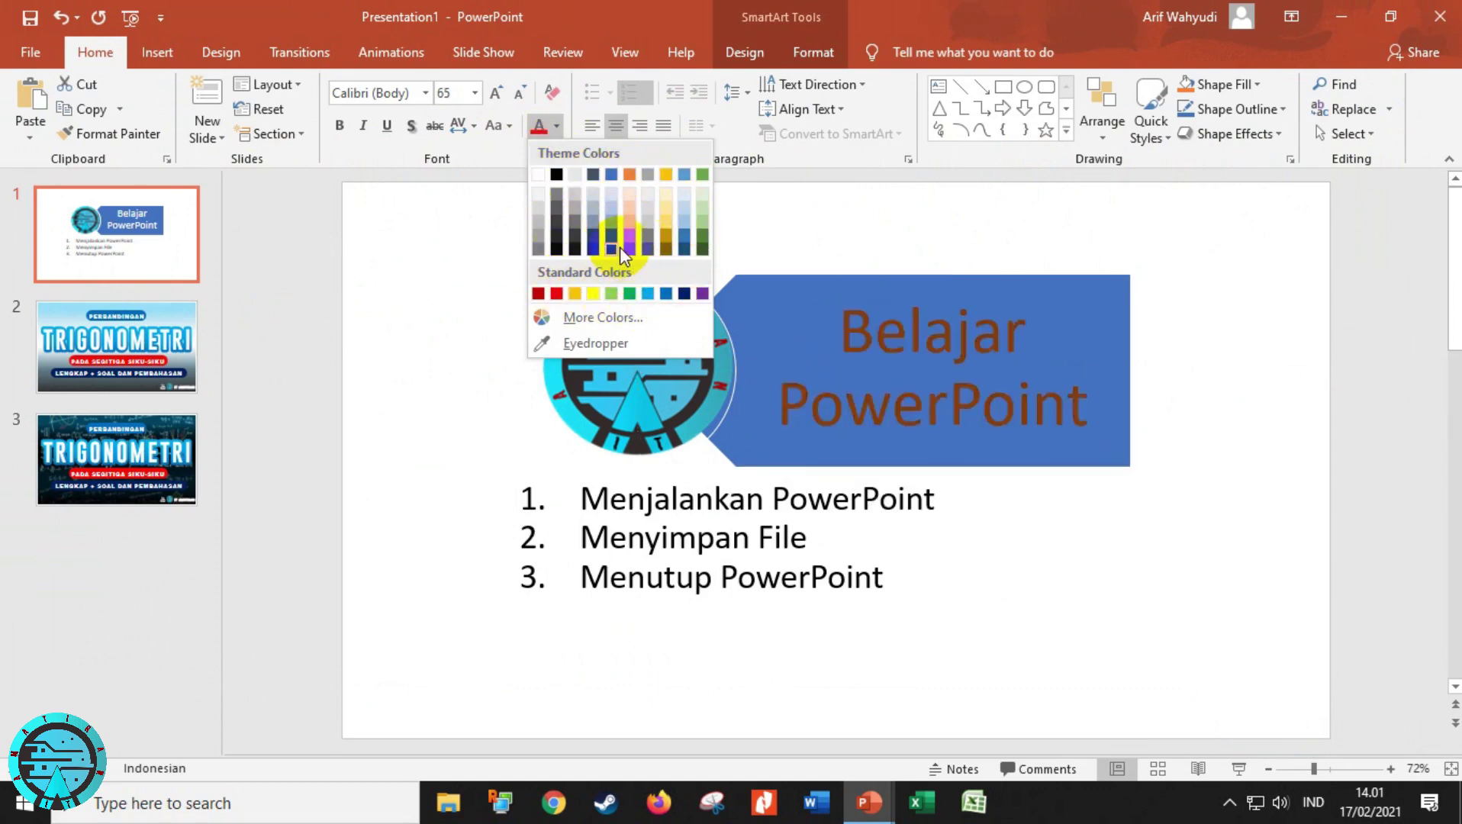
{"action": "left_click", "coordinate": [599, 297]}
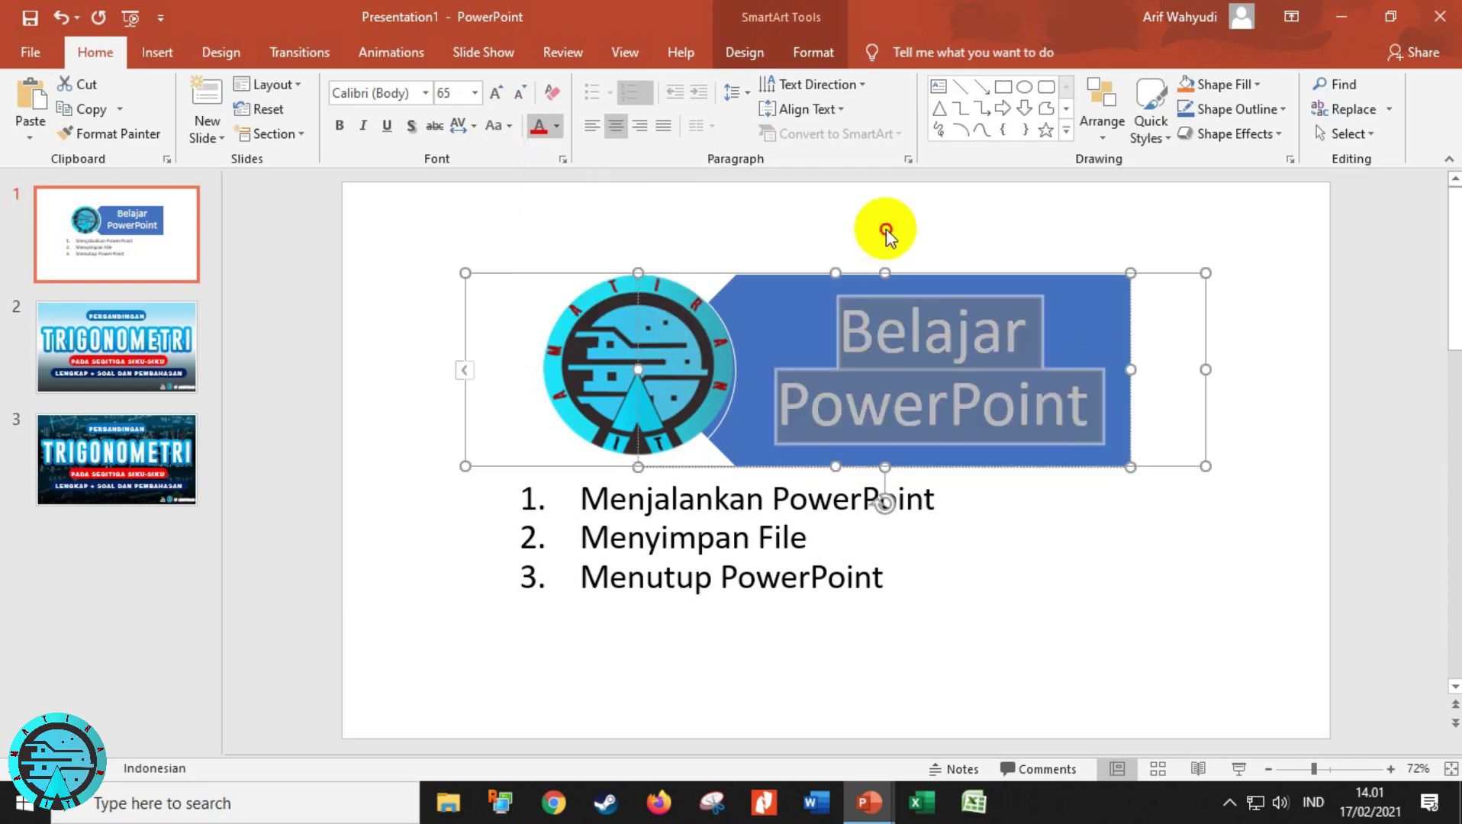
{"action": "left_click", "coordinate": [652, 500]}
{"action": "key", "text": "ctrl+a"}
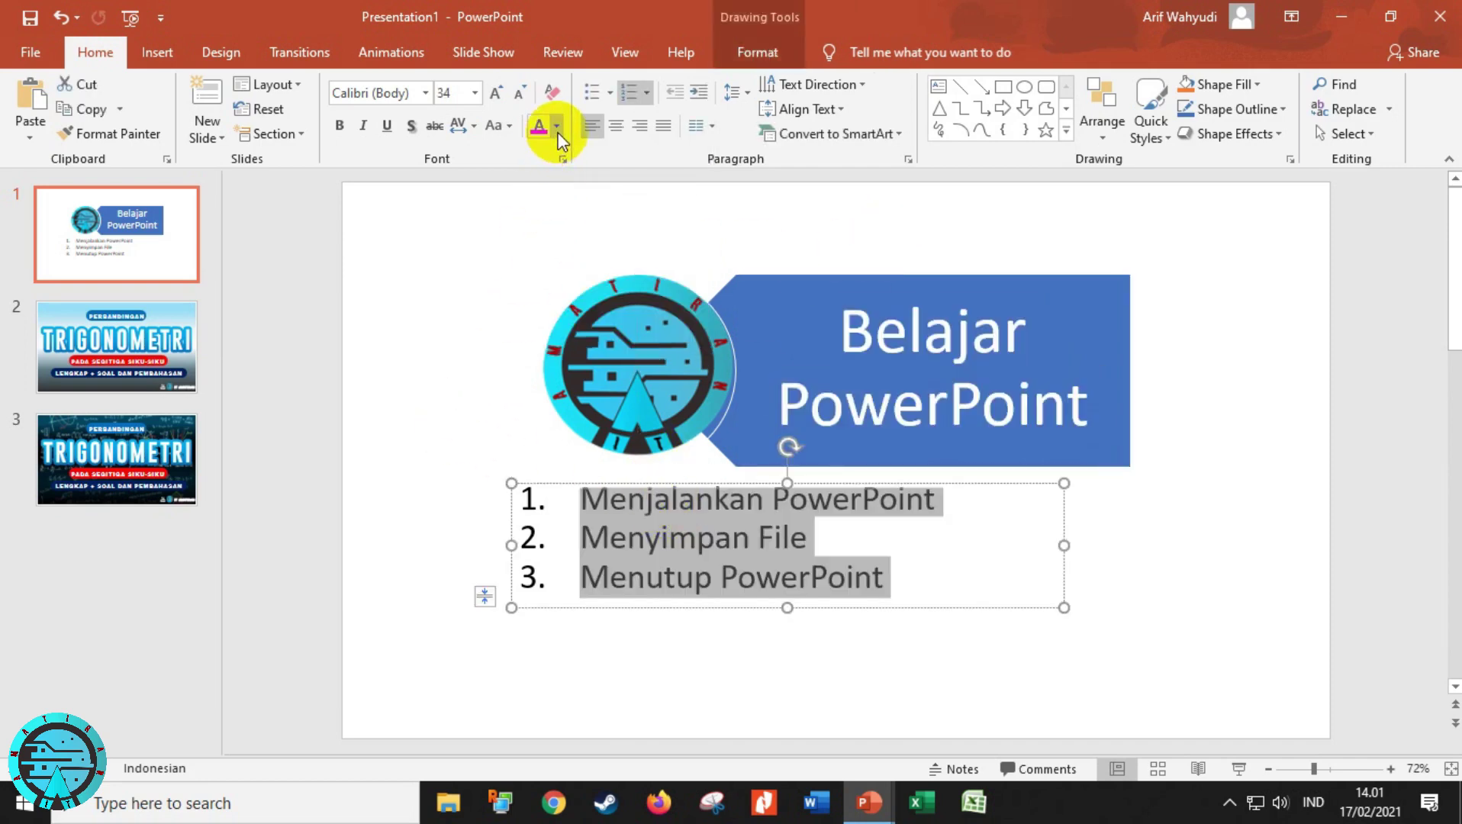
{"action": "left_click", "coordinate": [558, 133]}
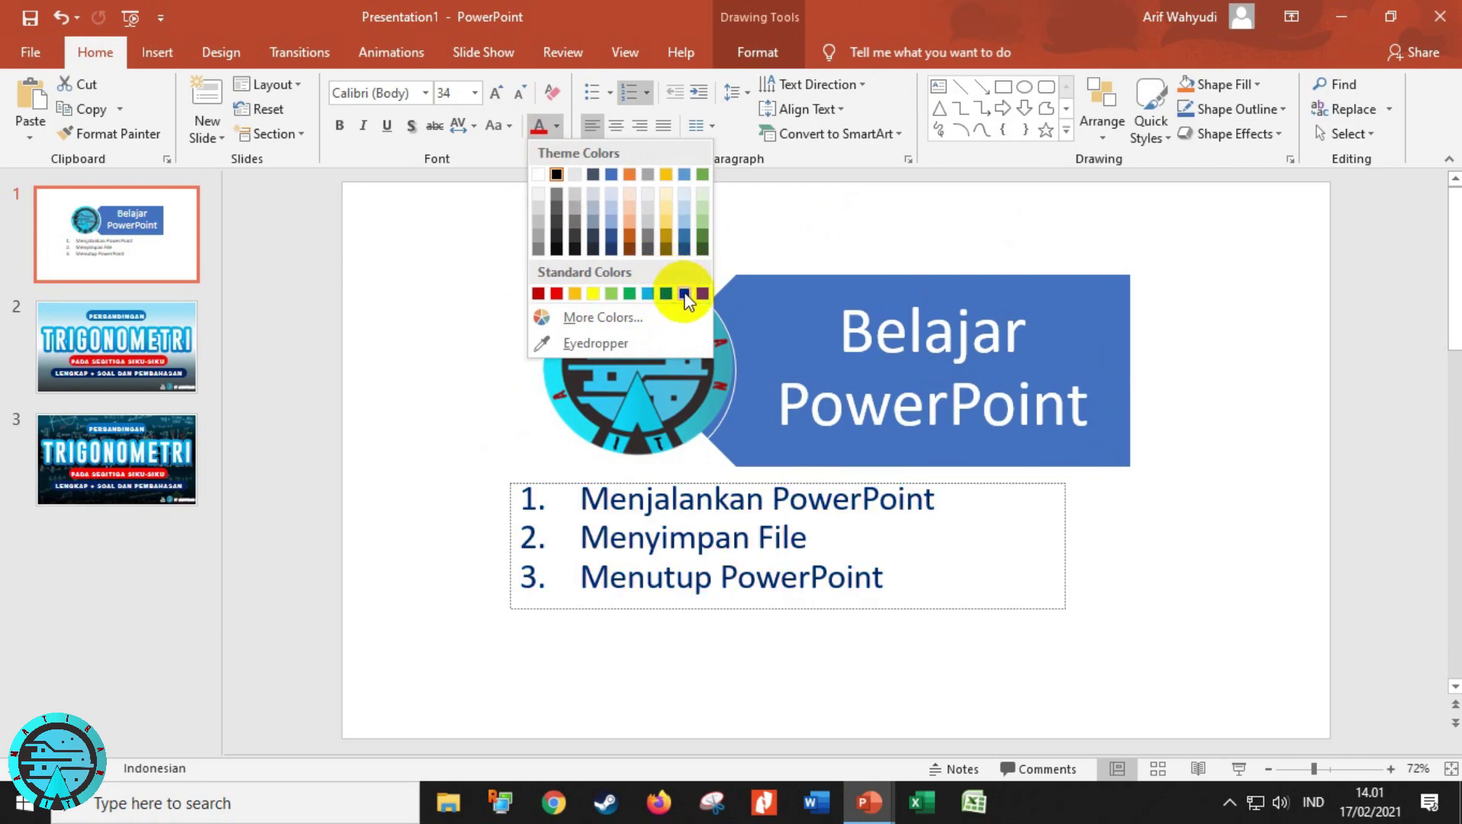
{"action": "left_click", "coordinate": [862, 233]}
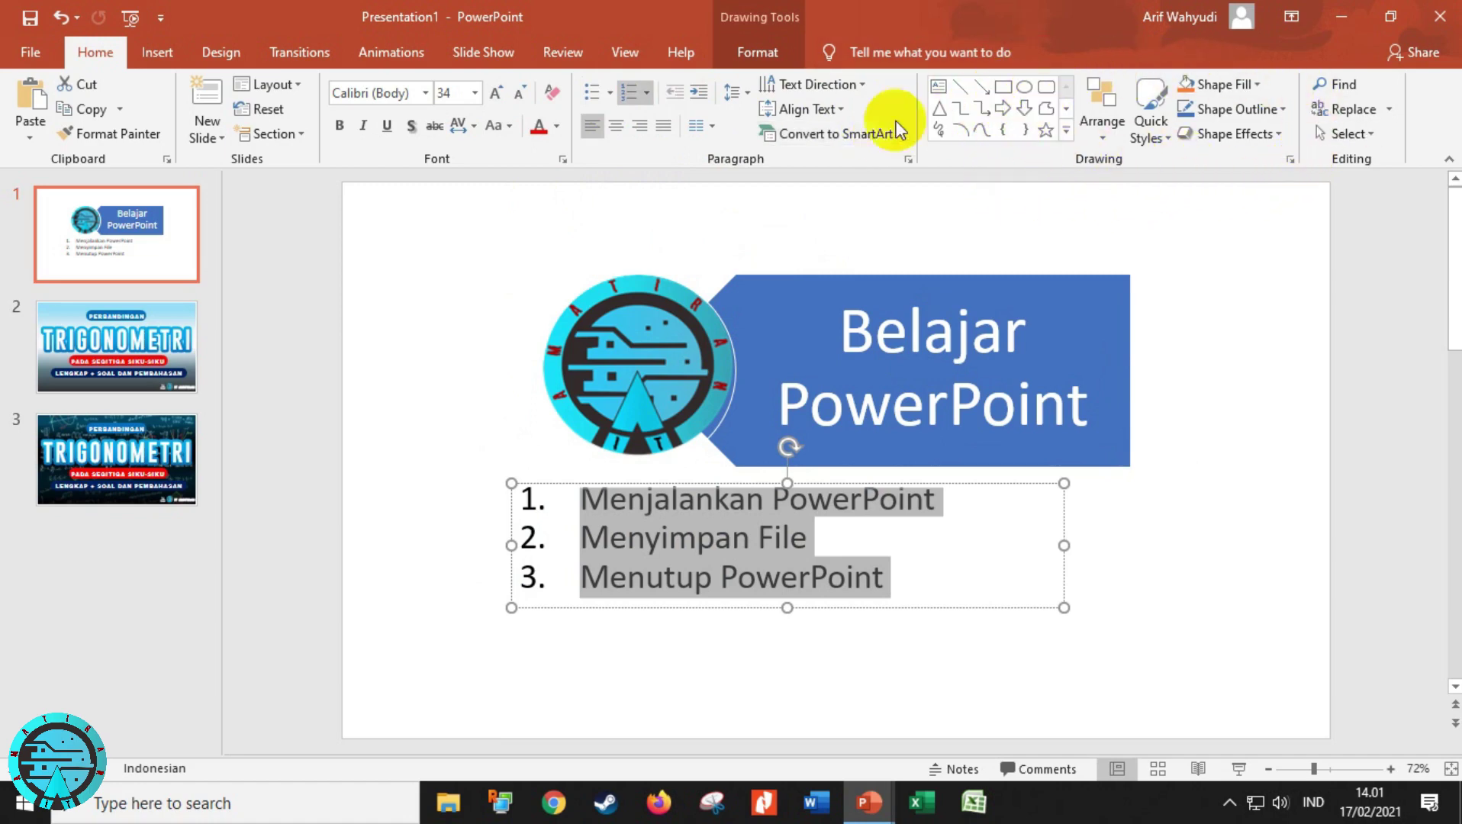
{"action": "left_click", "coordinate": [155, 52]}
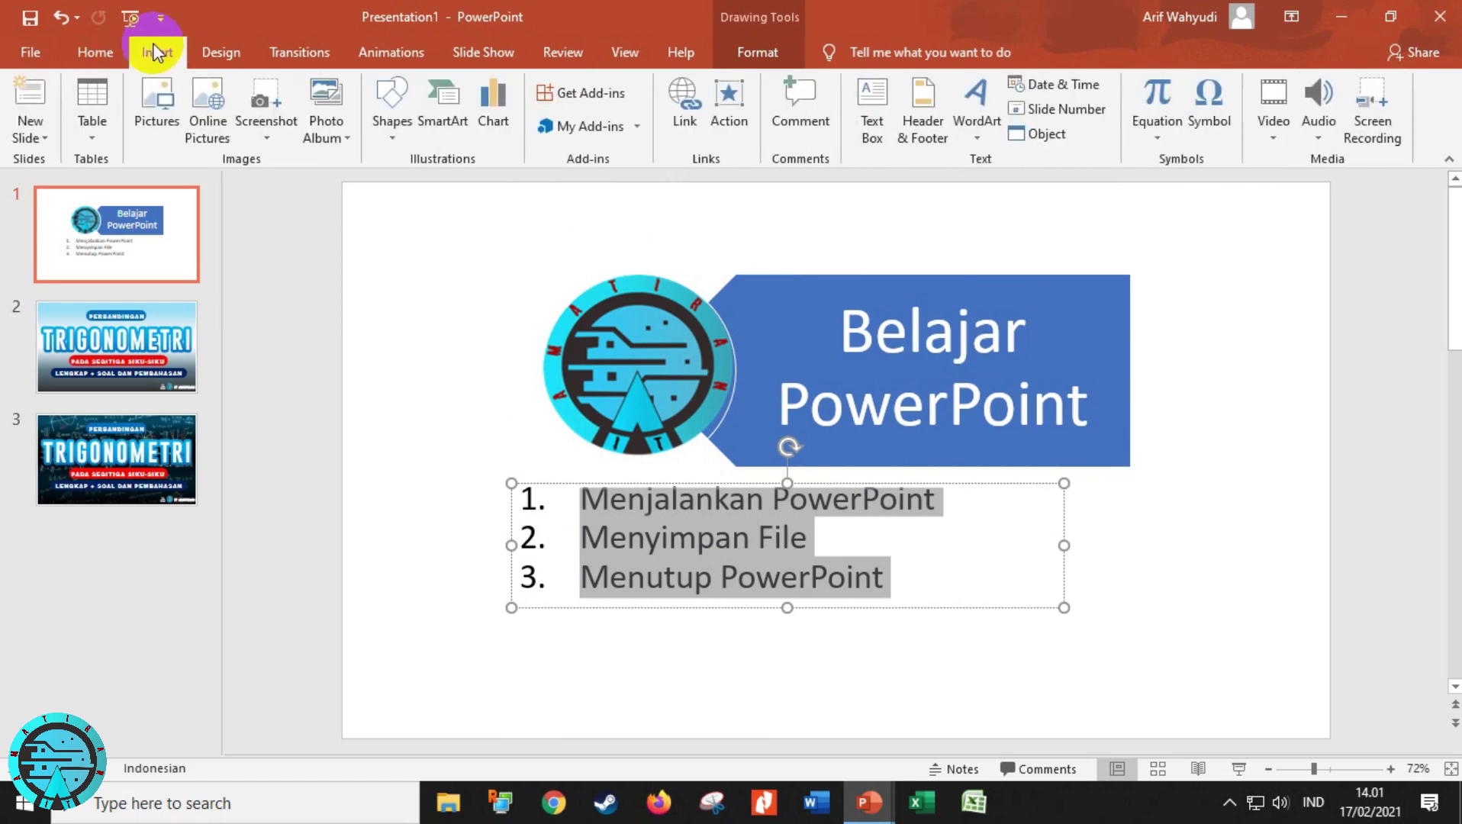
Step: Preview the Facet, wood-floor, teal, purple, blue pattern and Office themes on the title slide
{"action": "left_click", "coordinate": [756, 50]}
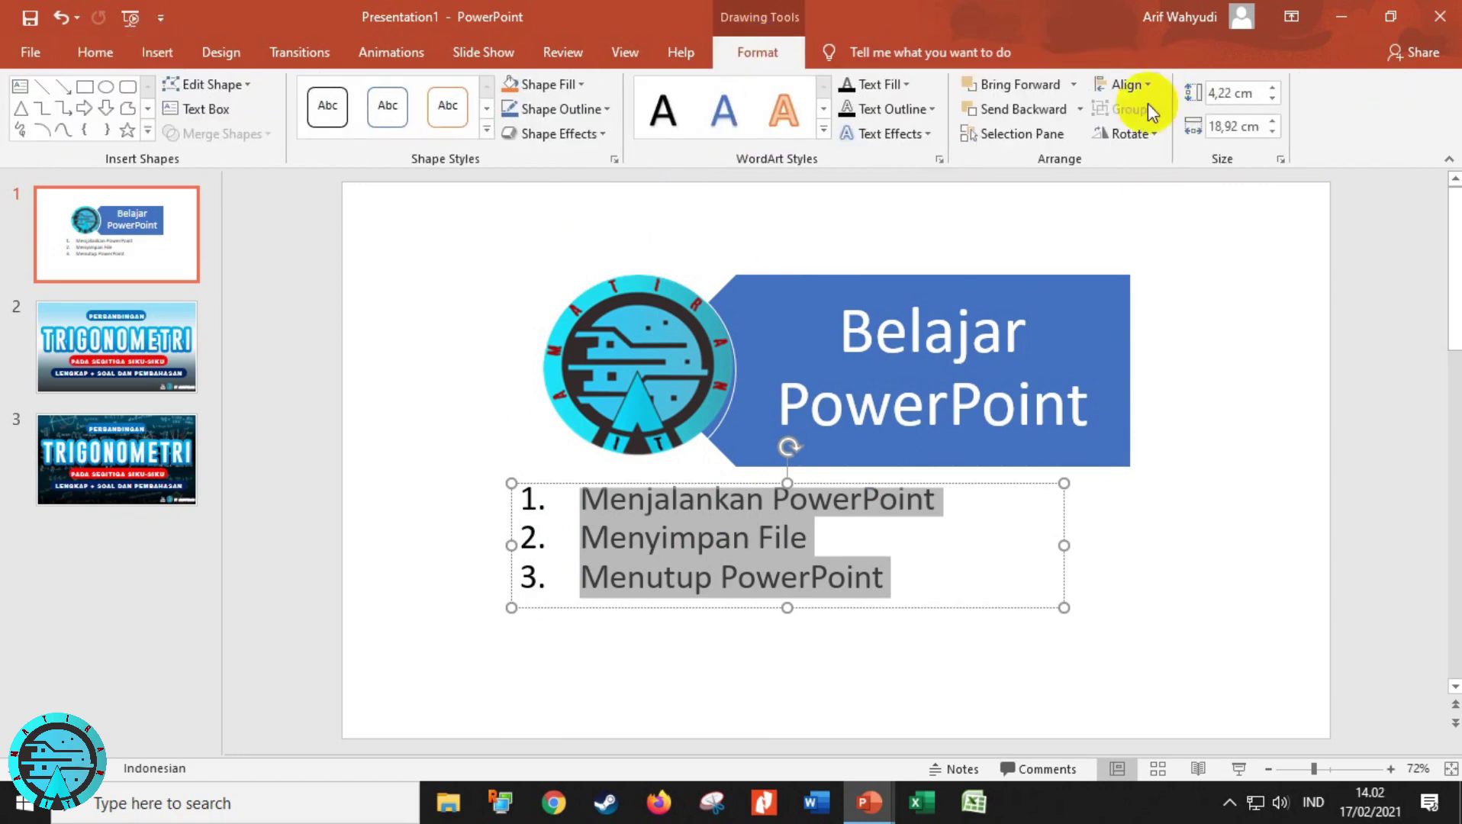
{"action": "left_click", "coordinate": [92, 54]}
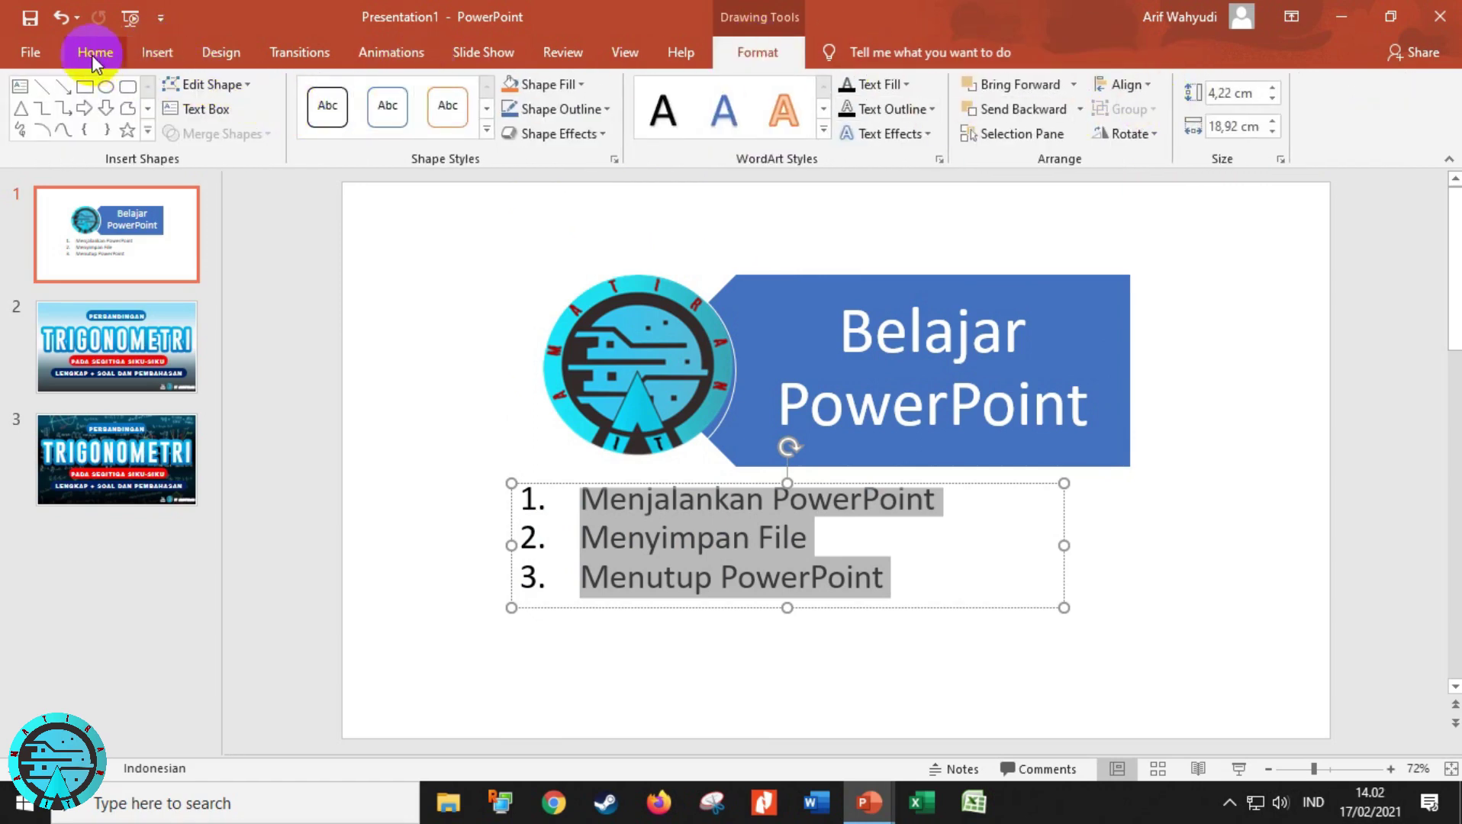
{"action": "left_click", "coordinate": [209, 52]}
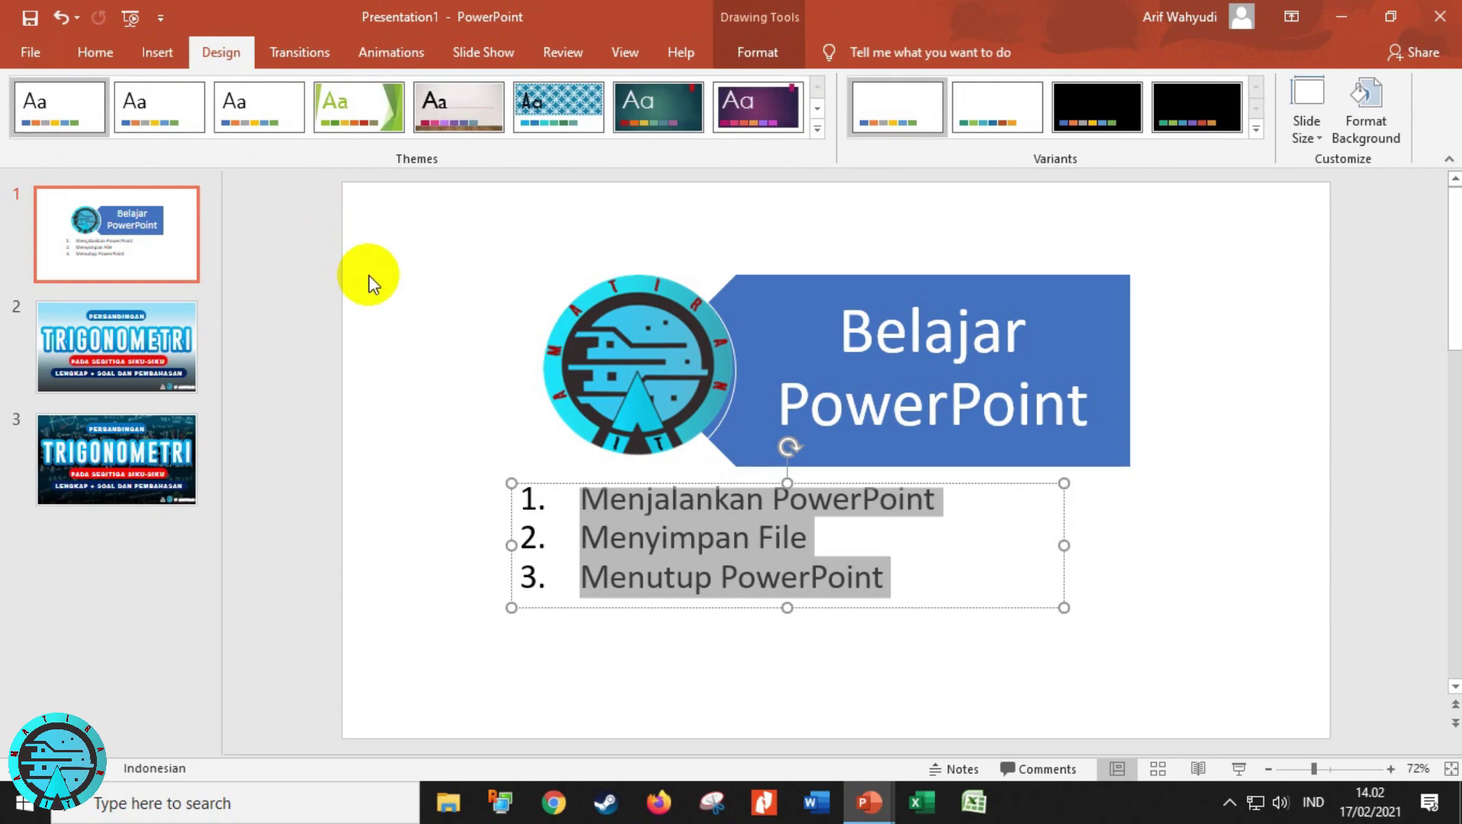
{"action": "left_click", "coordinate": [139, 227]}
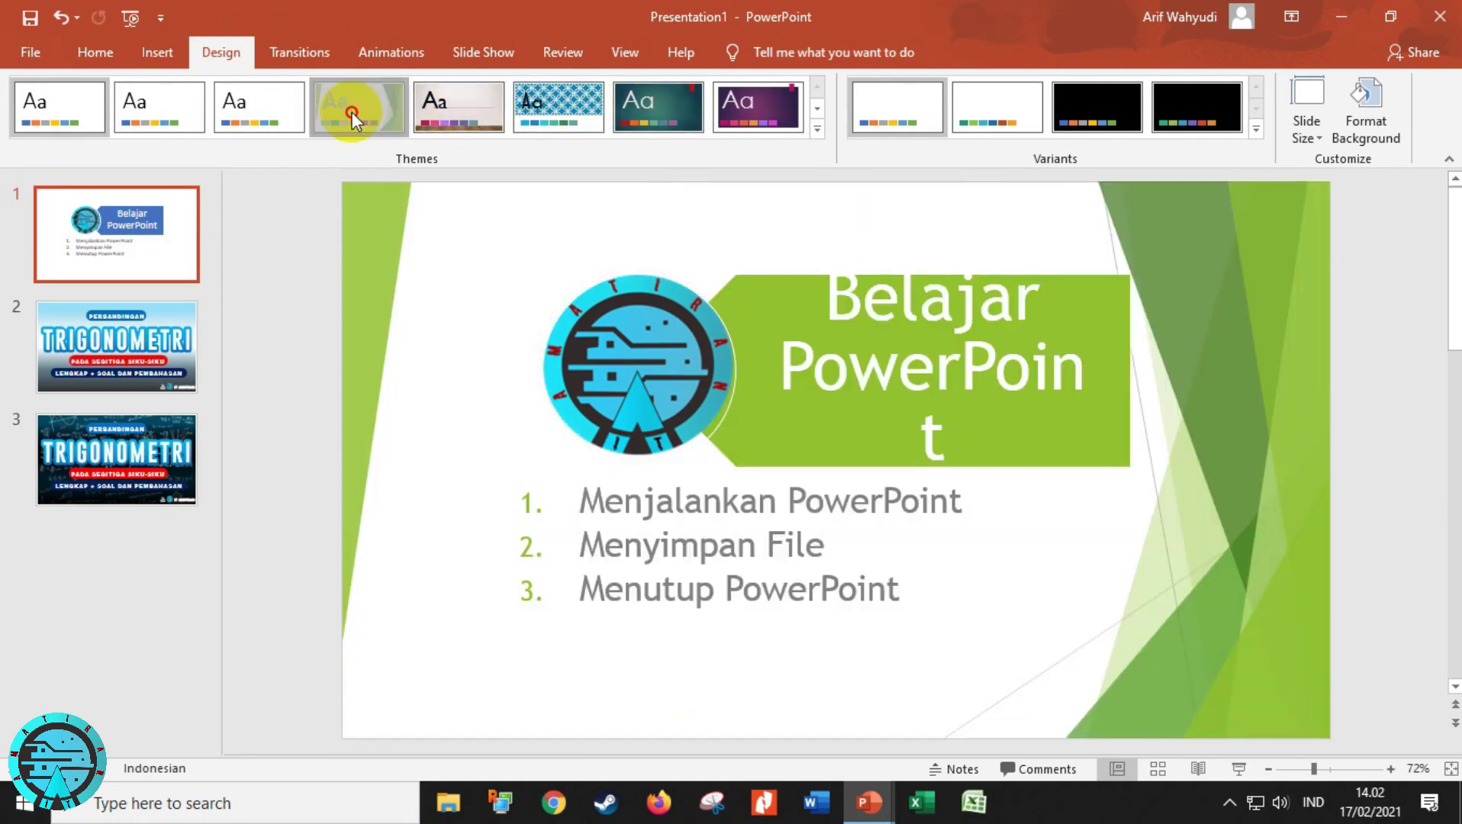
{"action": "left_click", "coordinate": [352, 112]}
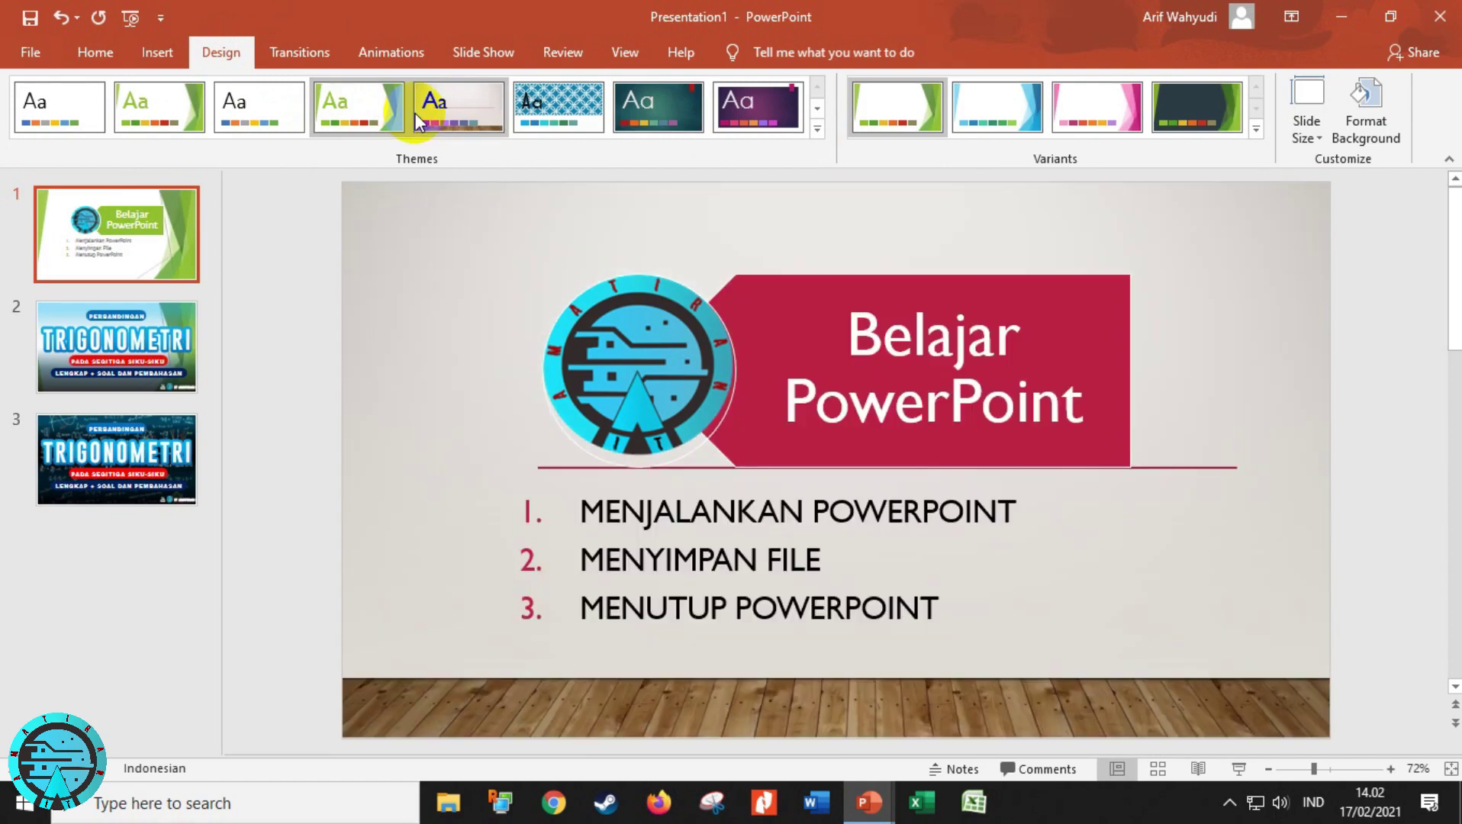
{"action": "left_click", "coordinate": [433, 111]}
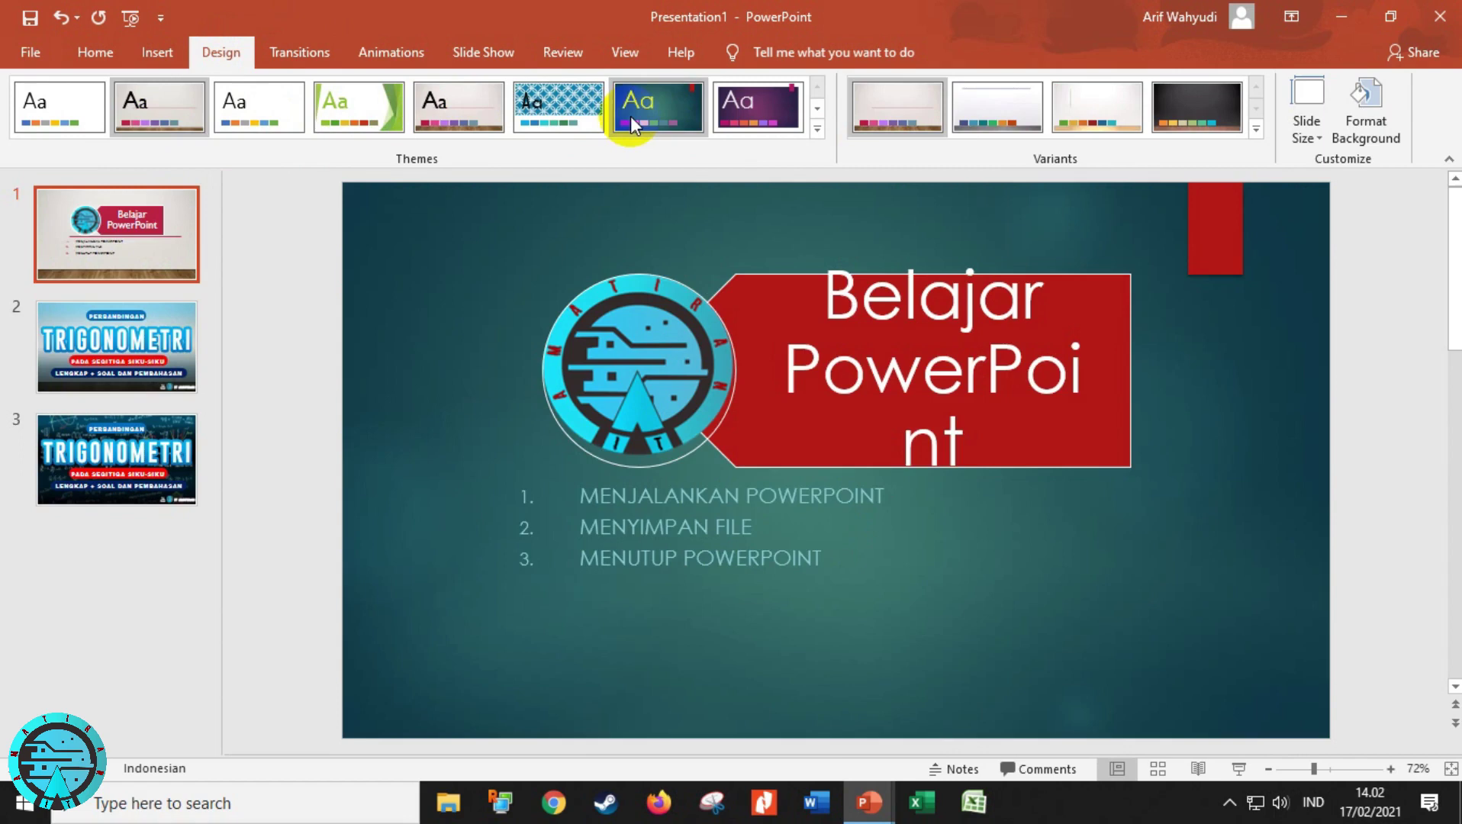
{"action": "left_click", "coordinate": [630, 117]}
{"action": "left_click", "coordinate": [752, 116]}
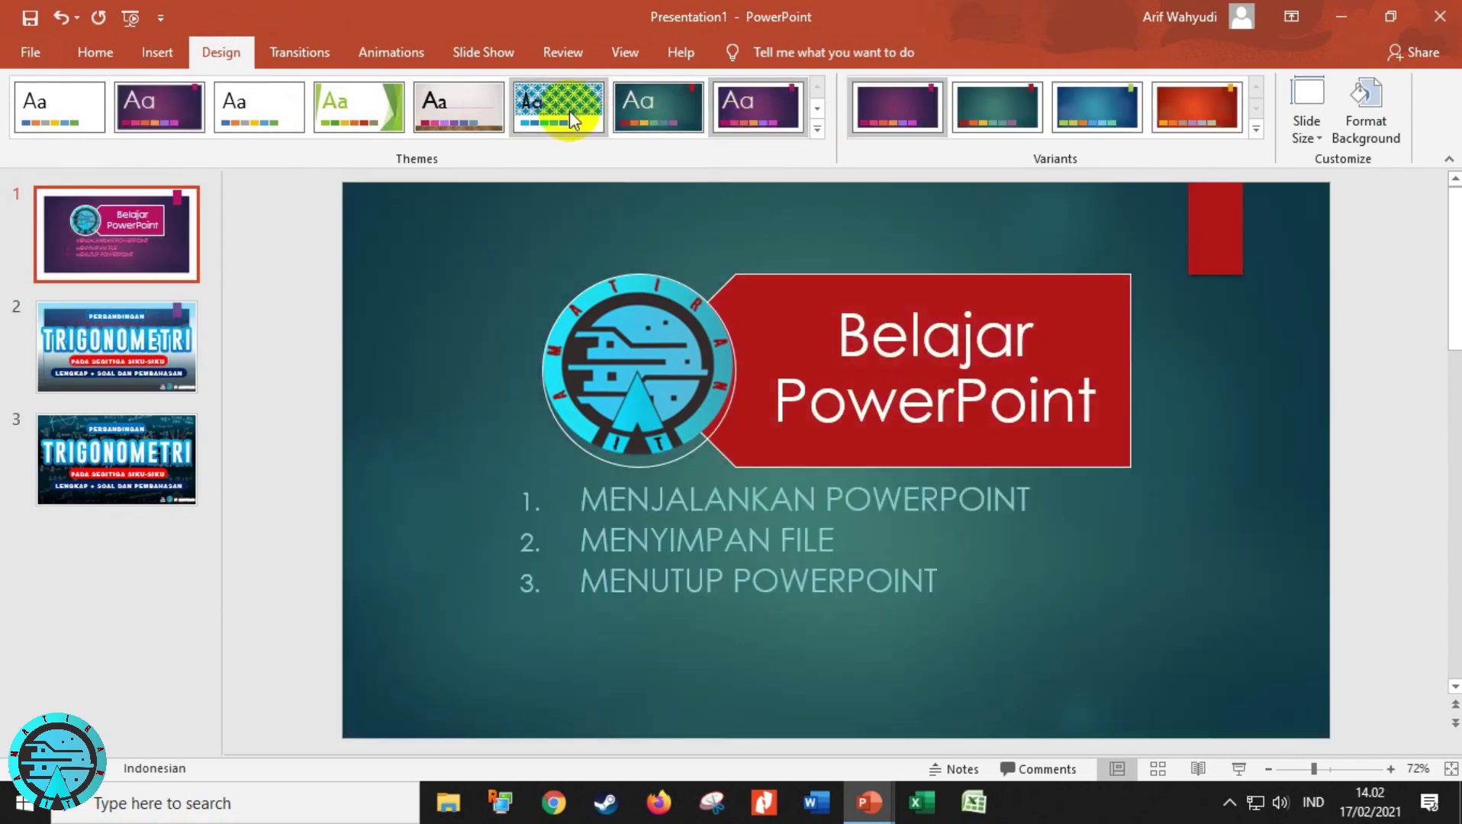
{"action": "left_click", "coordinate": [538, 110]}
{"action": "left_click", "coordinate": [360, 112]}
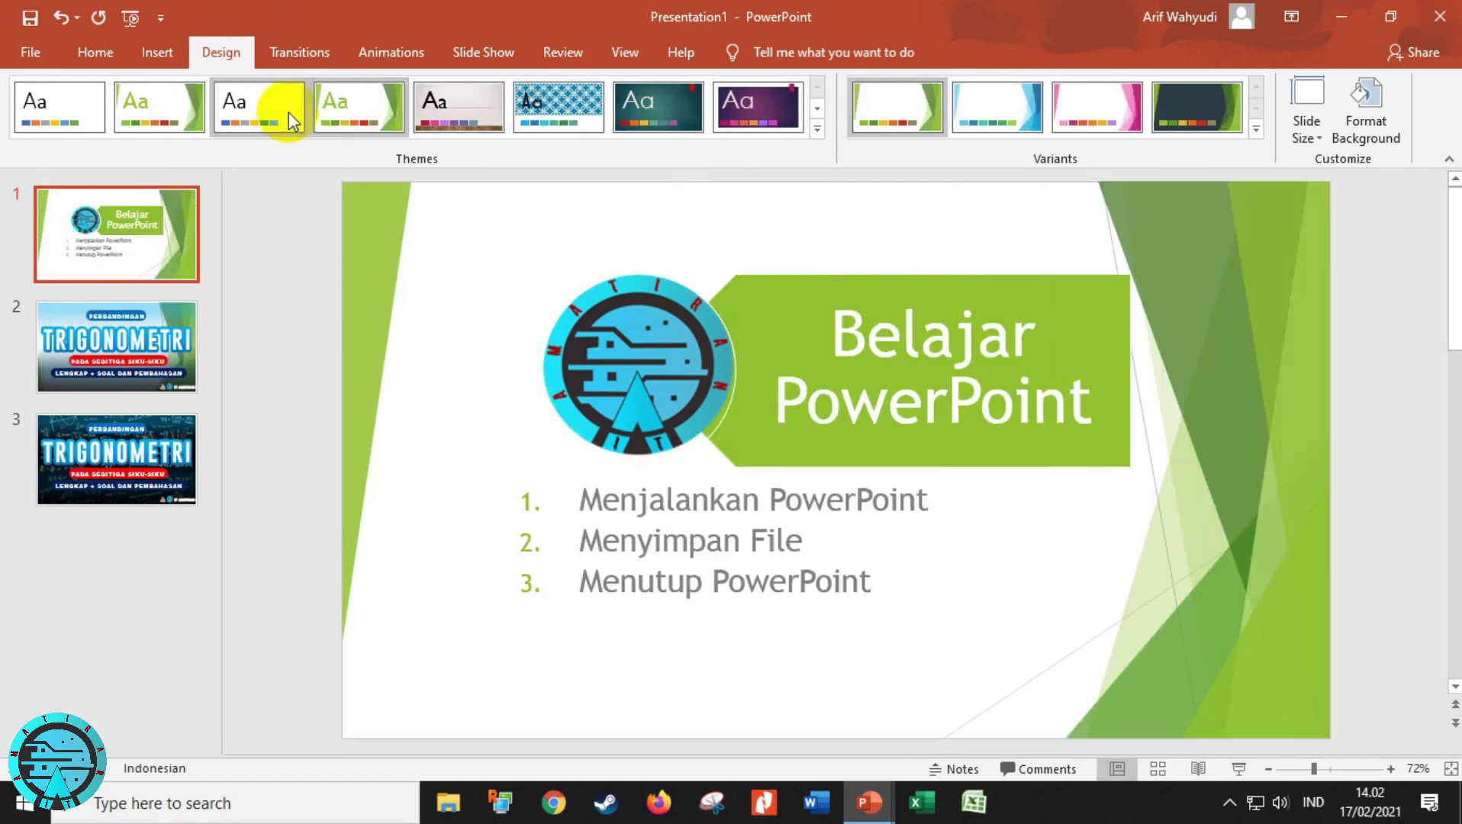
{"action": "left_click", "coordinate": [282, 109]}
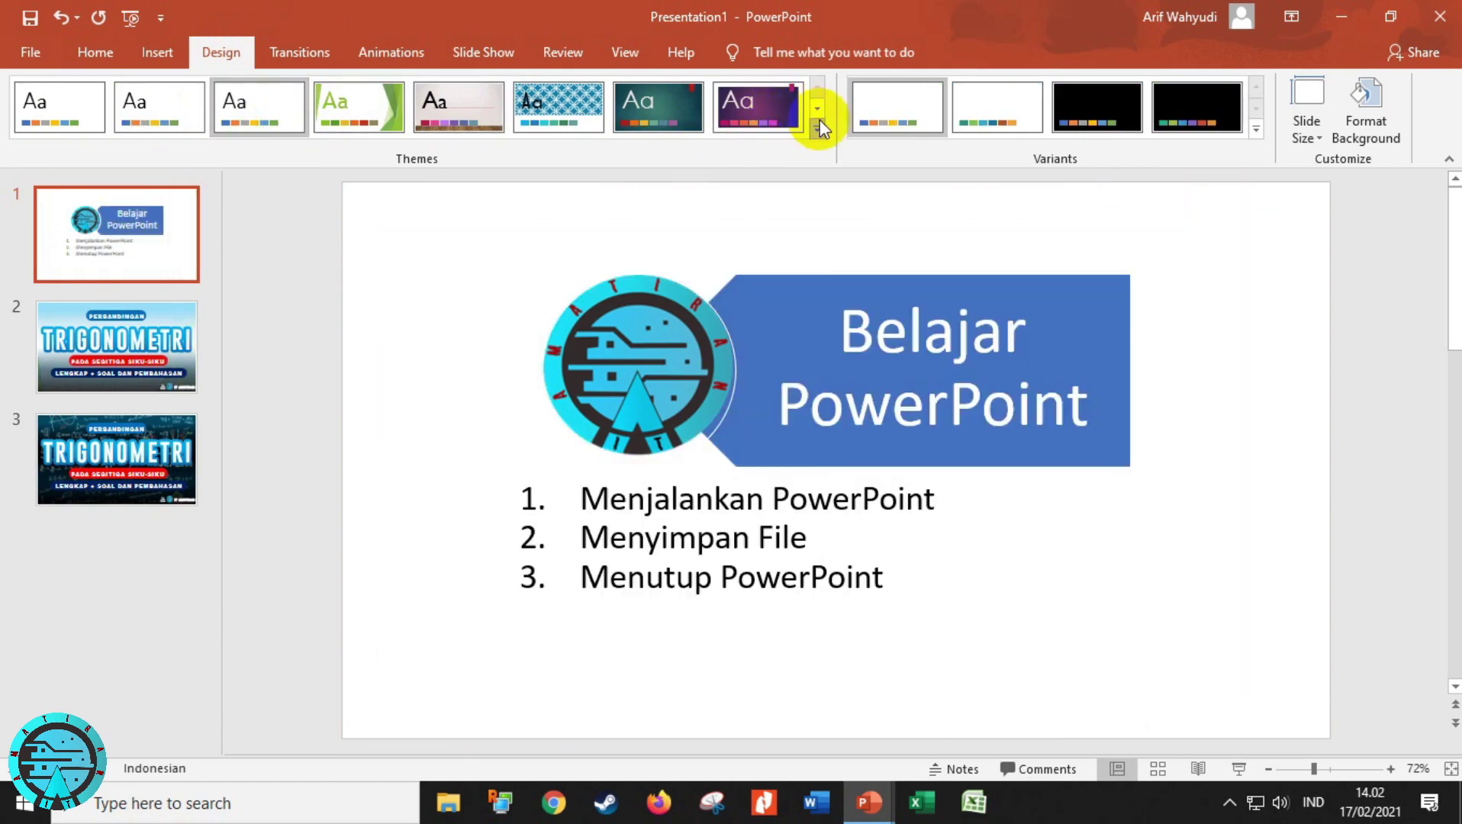
Step: Apply the dark Vapor Trail theme from the full themes gallery to the title slide
{"action": "left_click", "coordinate": [819, 119]}
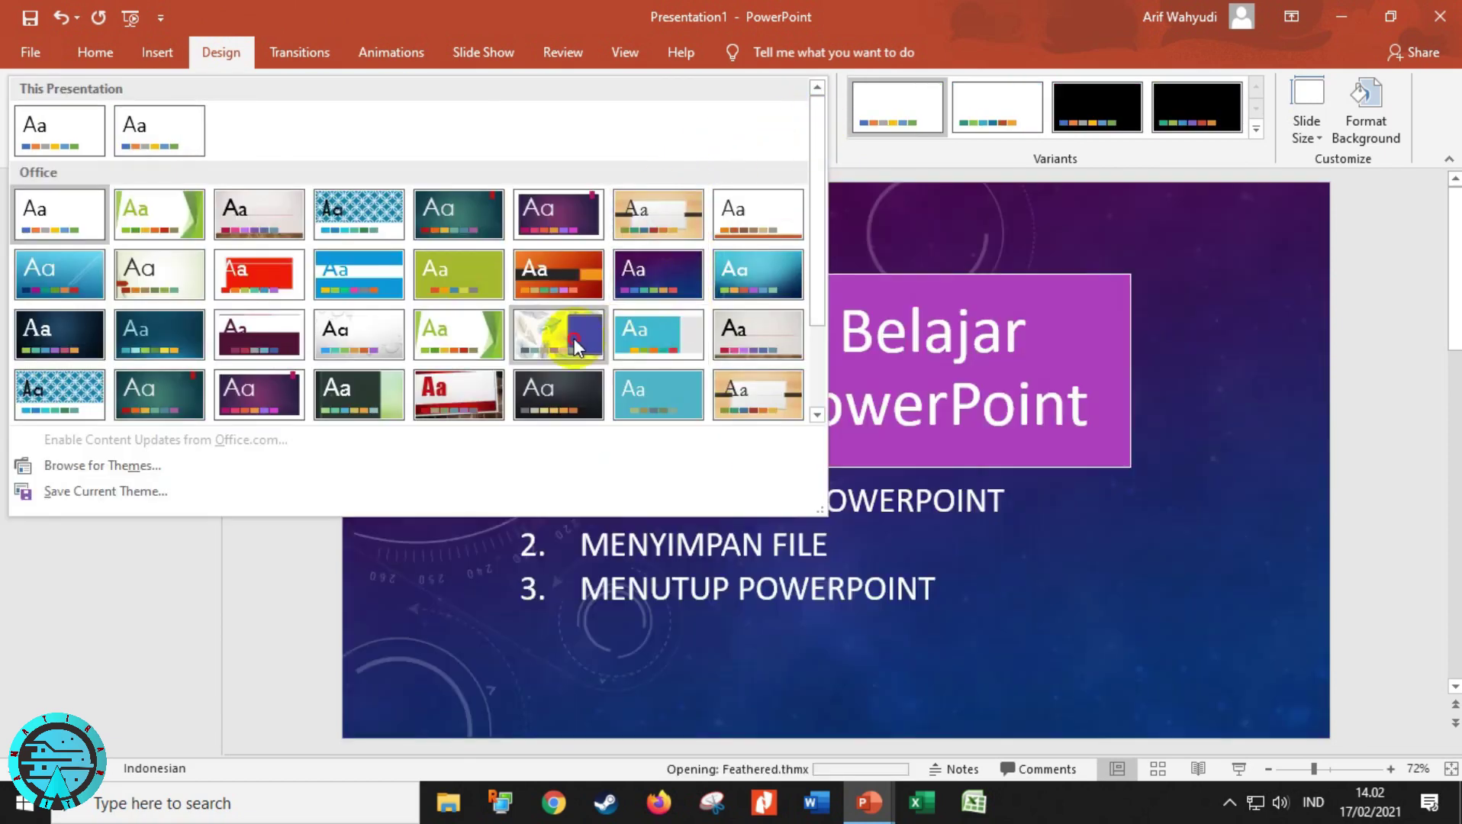
{"action": "left_click", "coordinate": [573, 338]}
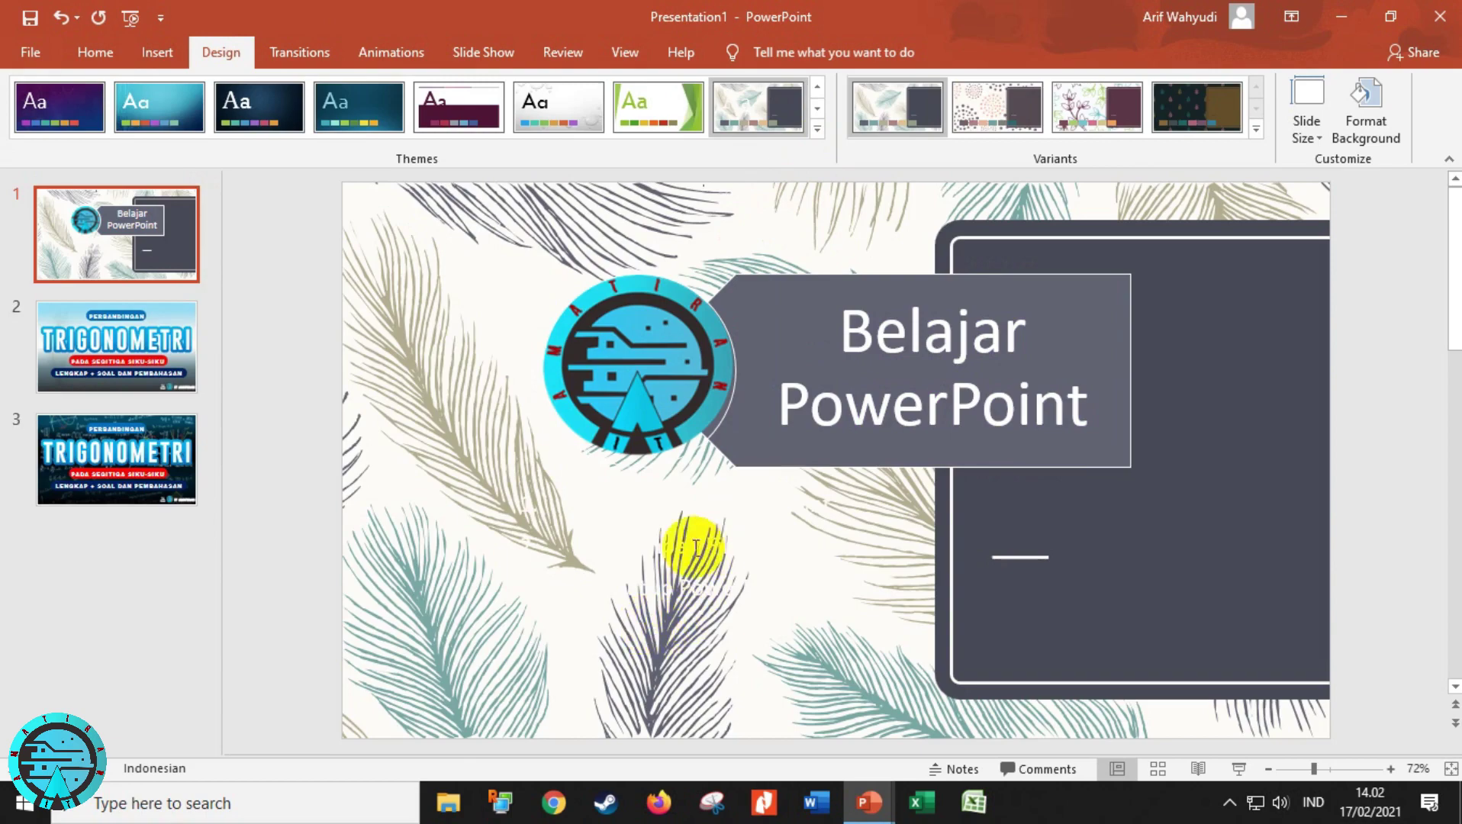
{"action": "left_click", "coordinate": [820, 134]}
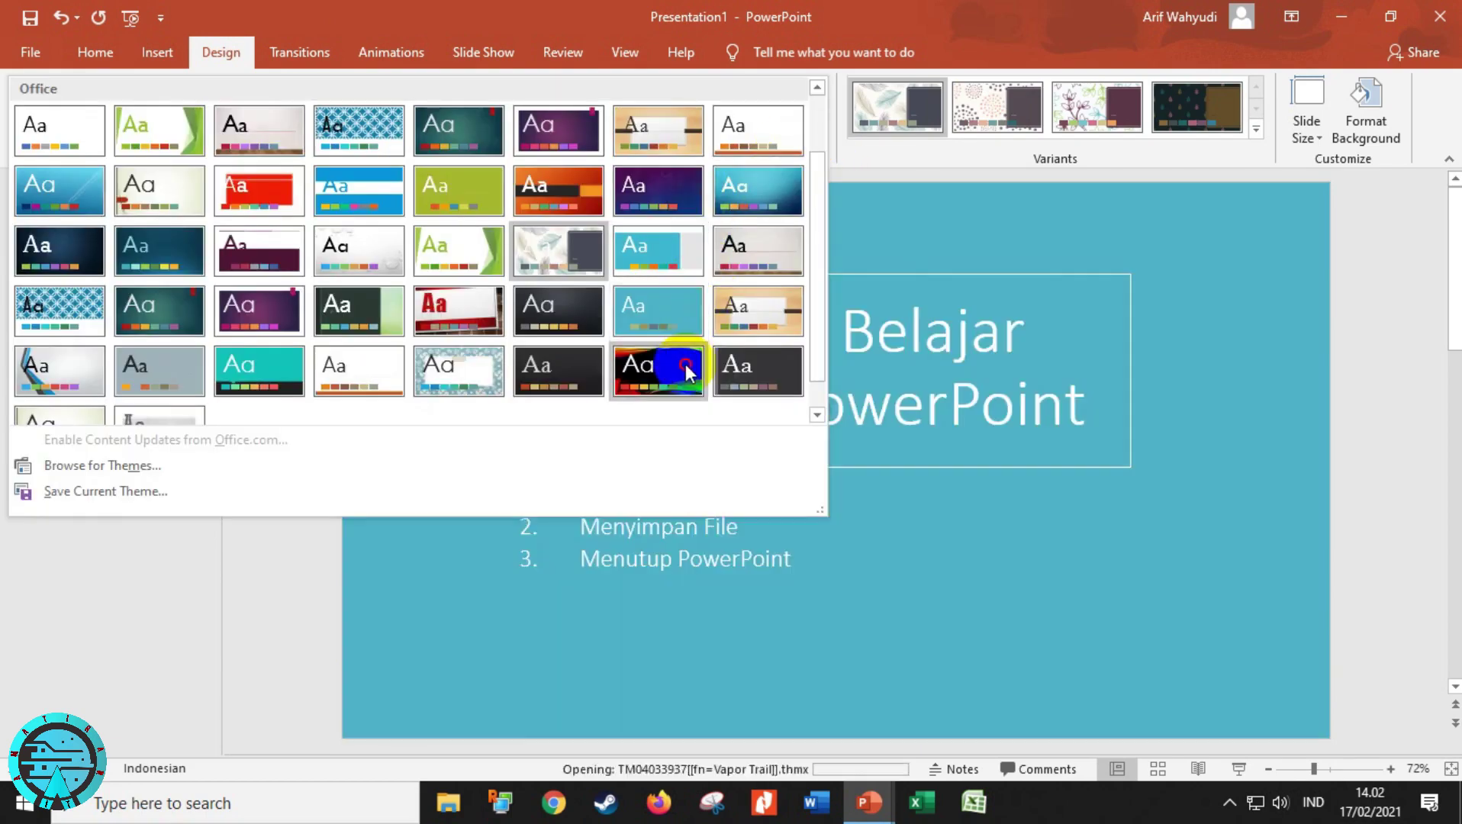
{"action": "left_click", "coordinate": [680, 365]}
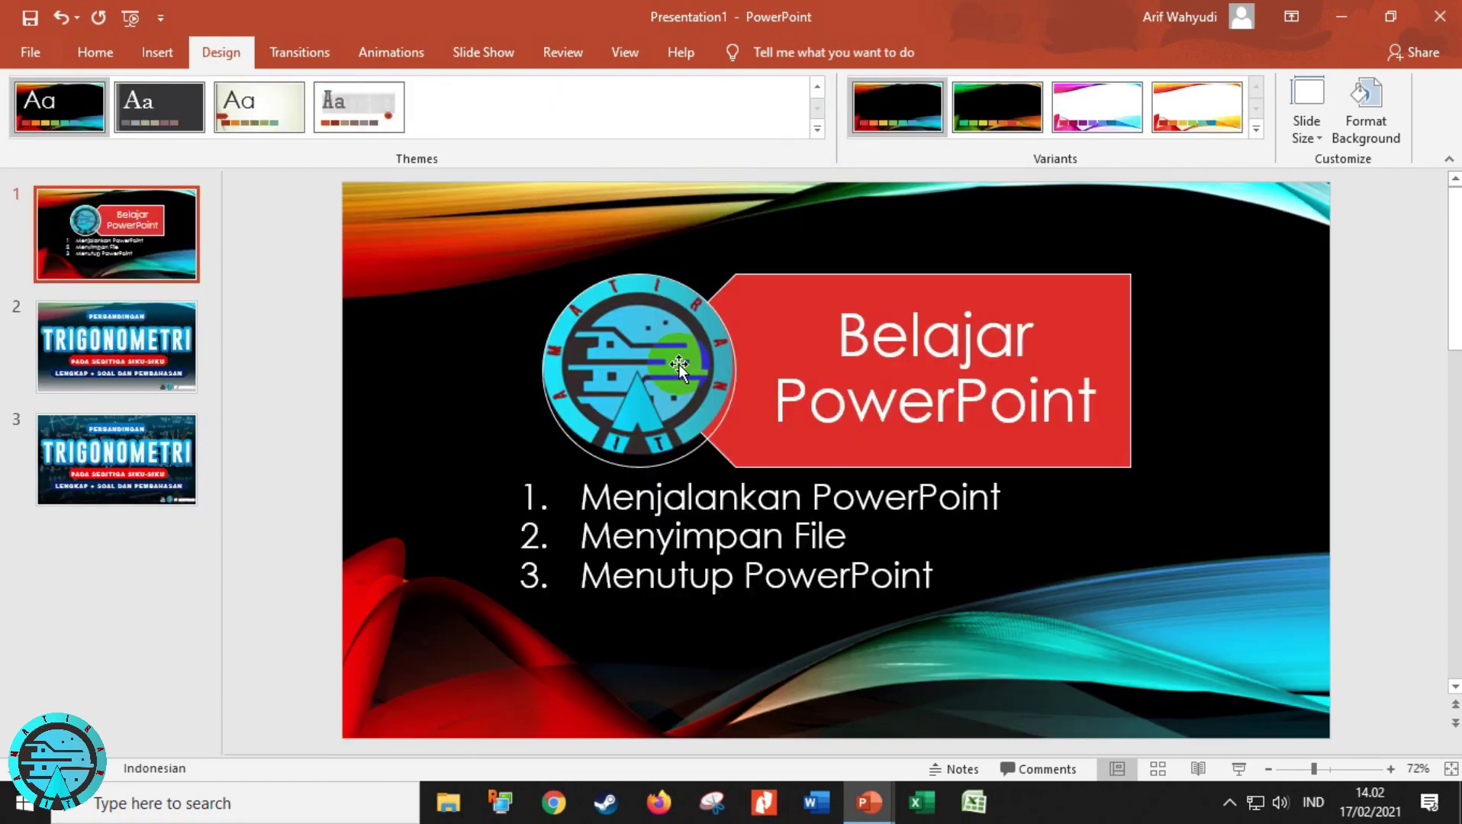
{"action": "left_click", "coordinate": [673, 386]}
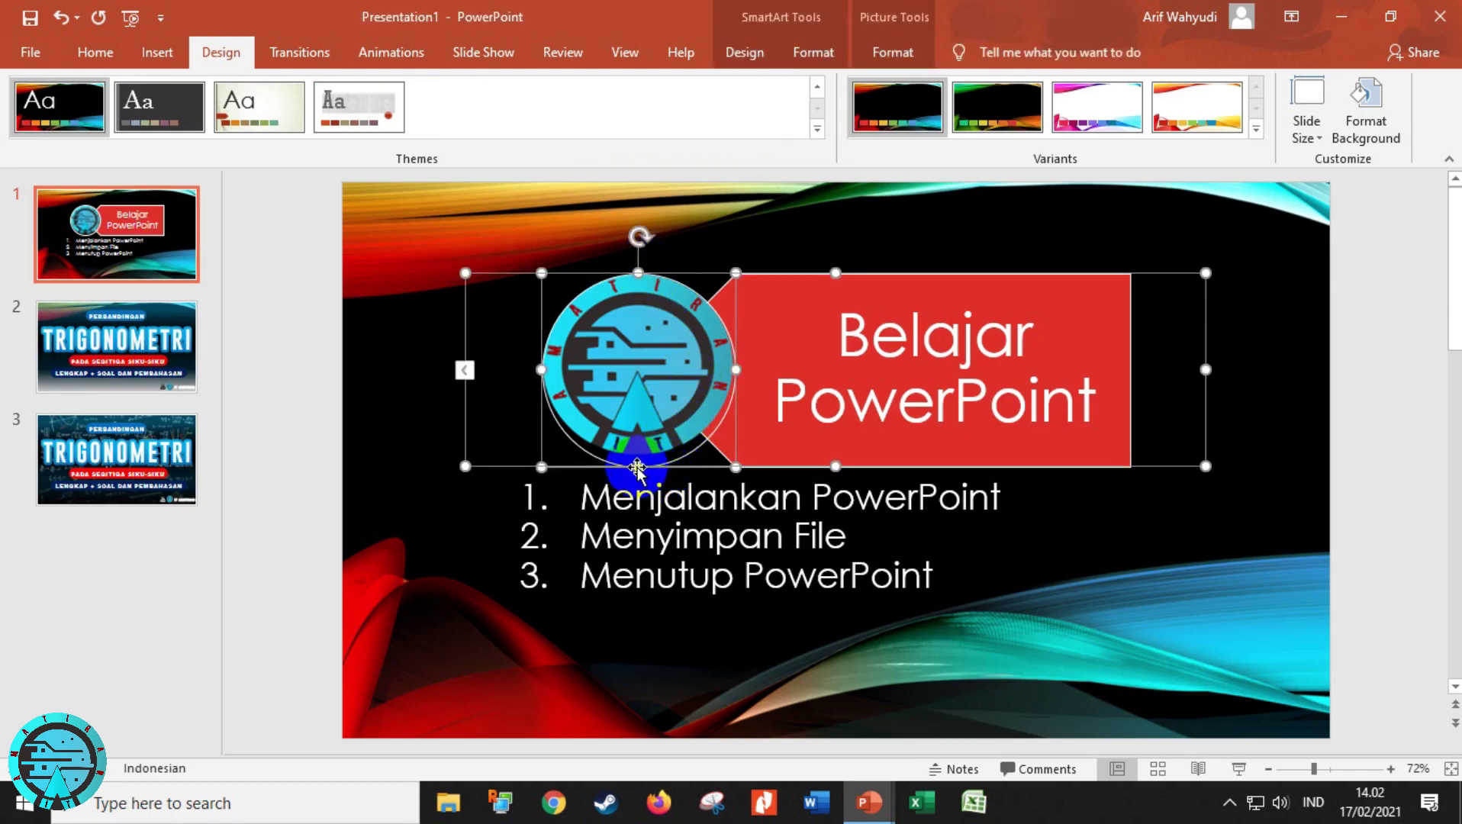
{"action": "left_click", "coordinate": [675, 385]}
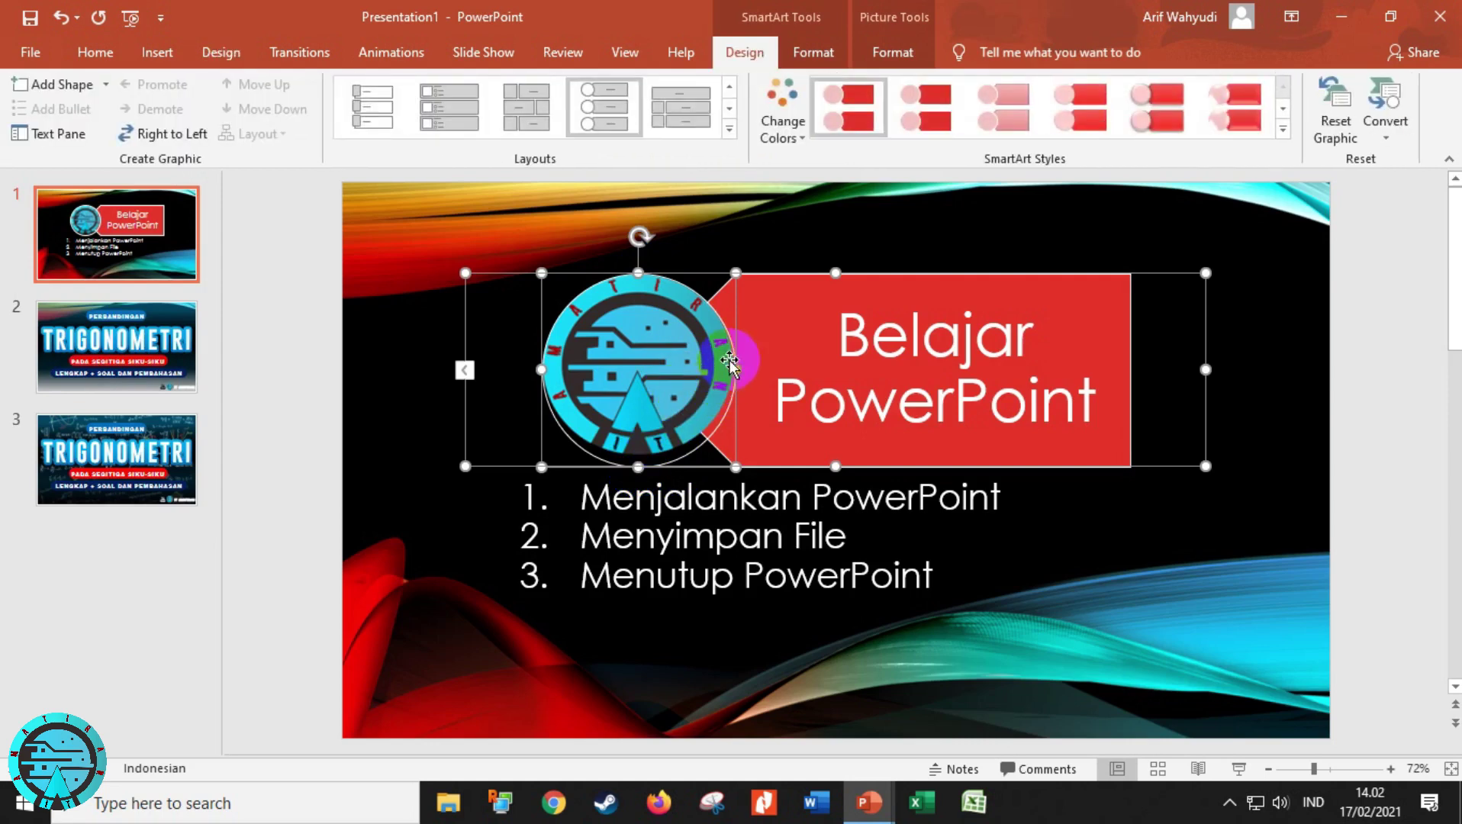
{"action": "key", "text": "Escape"}
{"action": "left_click", "coordinate": [794, 242]}
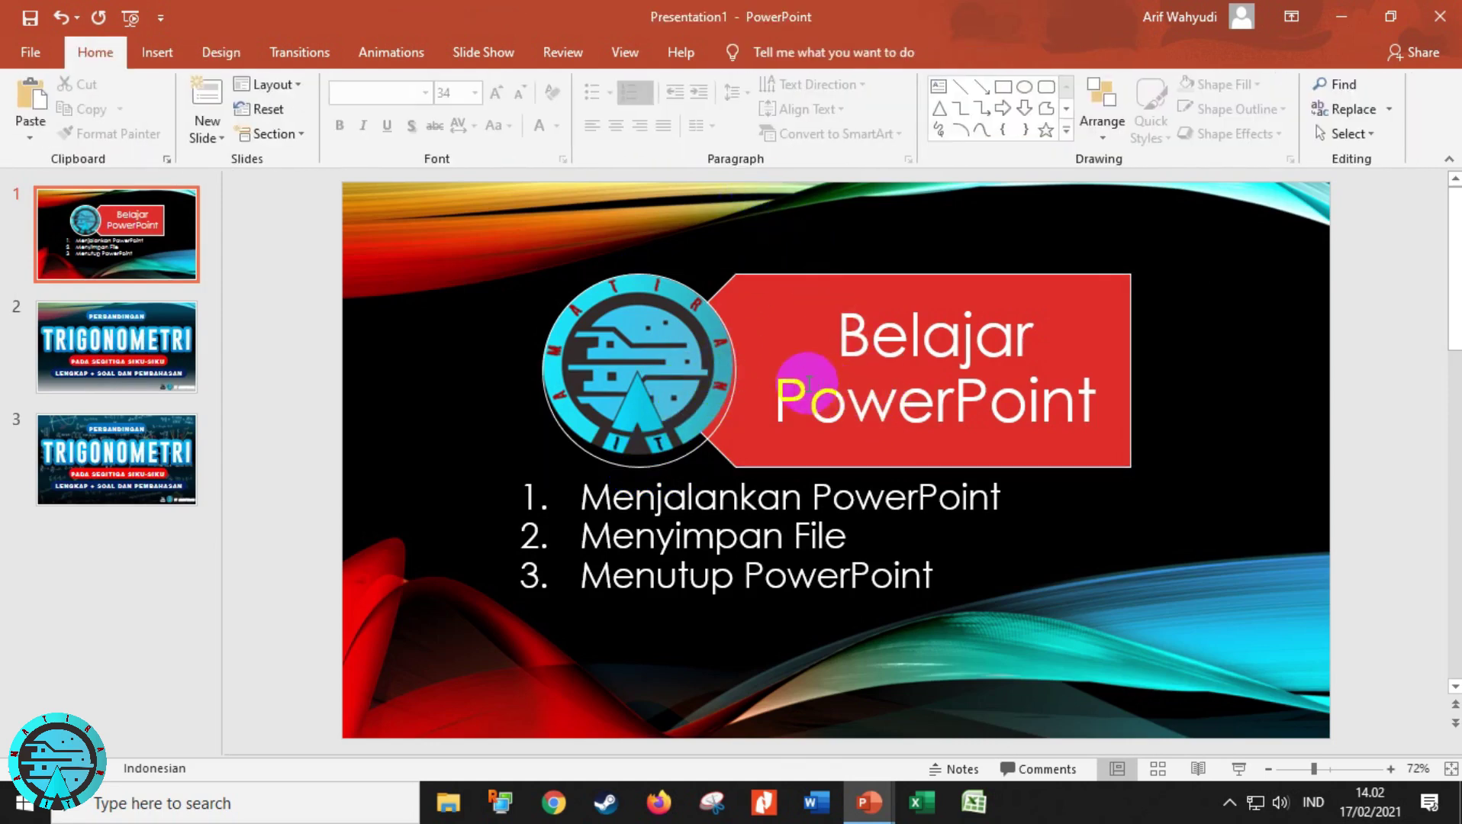
{"action": "left_click_drag", "start_coordinate": [670, 385], "coordinate": [660, 369]}
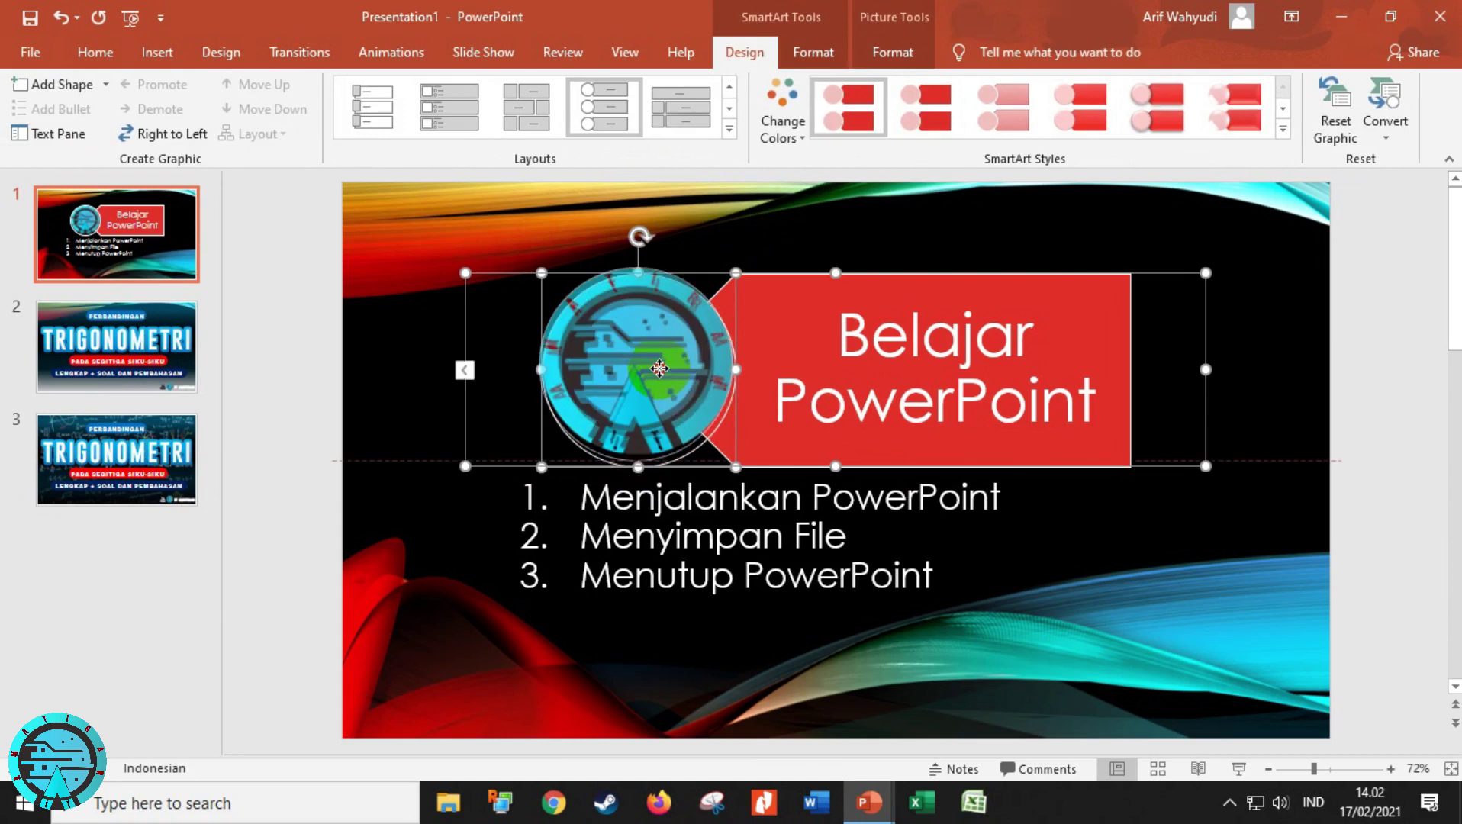
{"action": "left_click", "coordinate": [870, 231]}
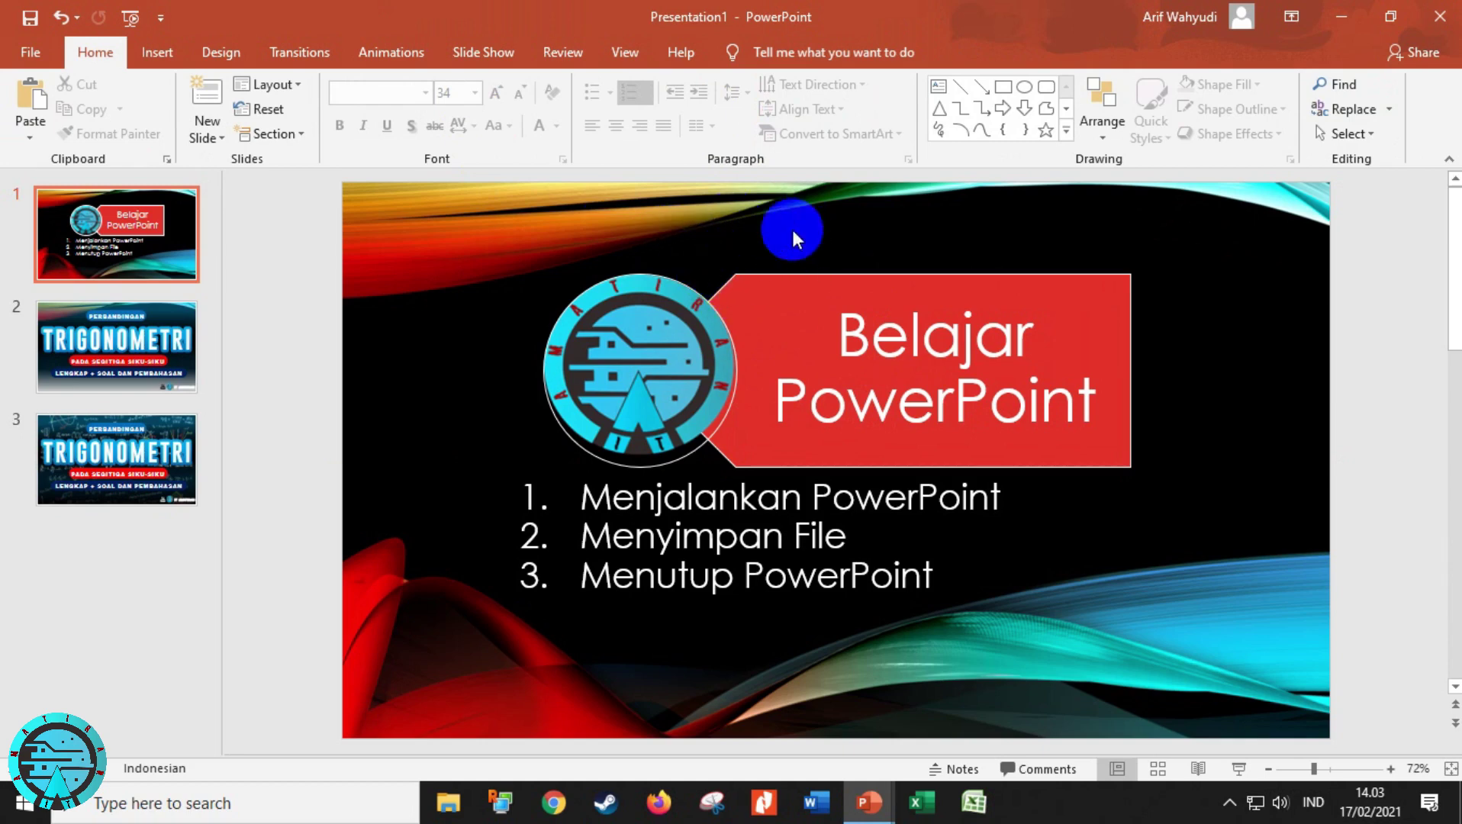
Step: Insert a new blank title-and-content slide after the title slide as slide 2
{"action": "left_click", "coordinate": [161, 244]}
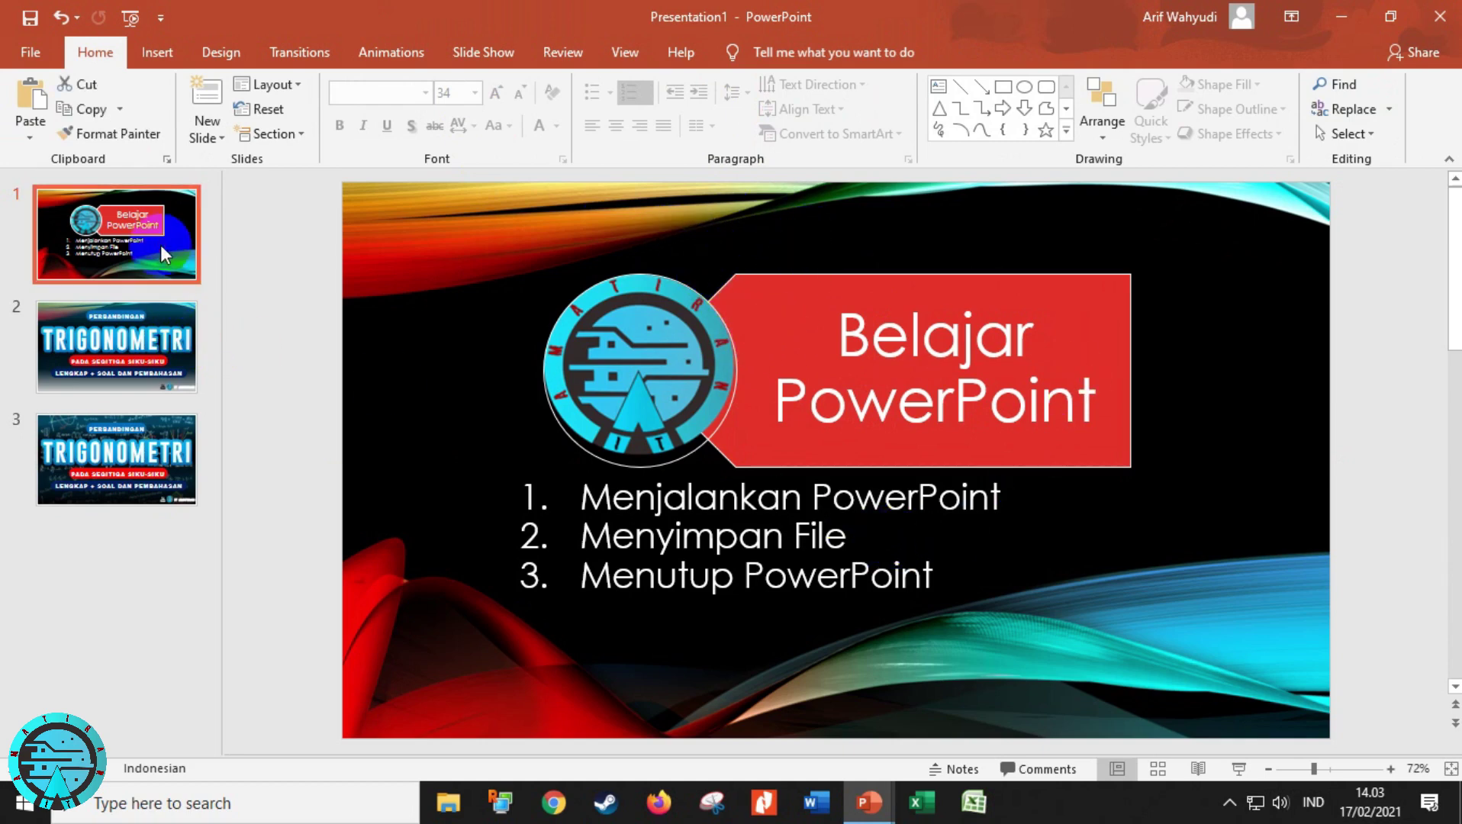
{"action": "key", "text": "Return"}
{"action": "left_click", "coordinate": [134, 254]}
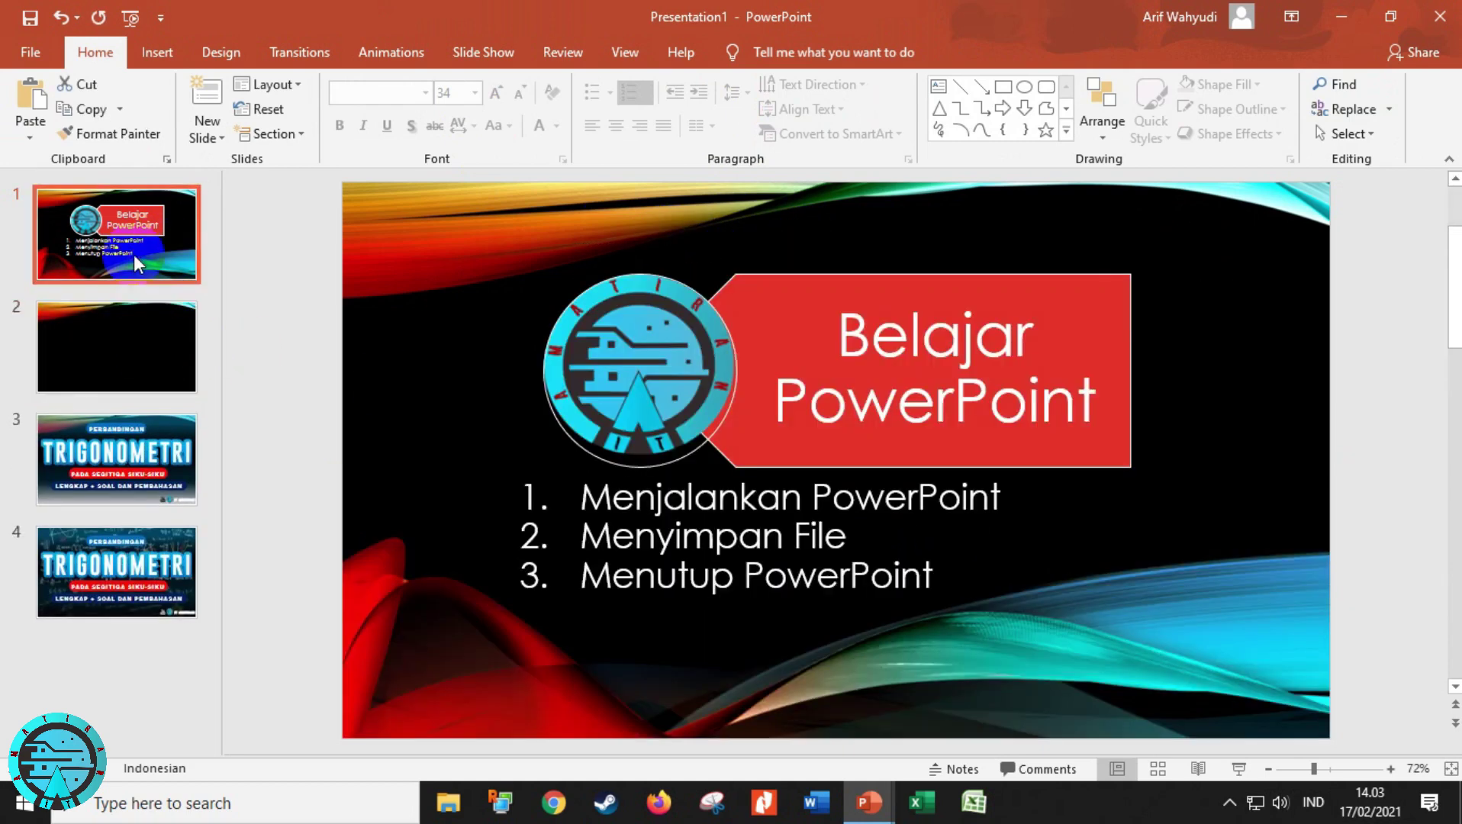
{"action": "left_click", "coordinate": [149, 340]}
{"action": "left_click_drag", "start_coordinate": [160, 238], "coordinate": [170, 348]}
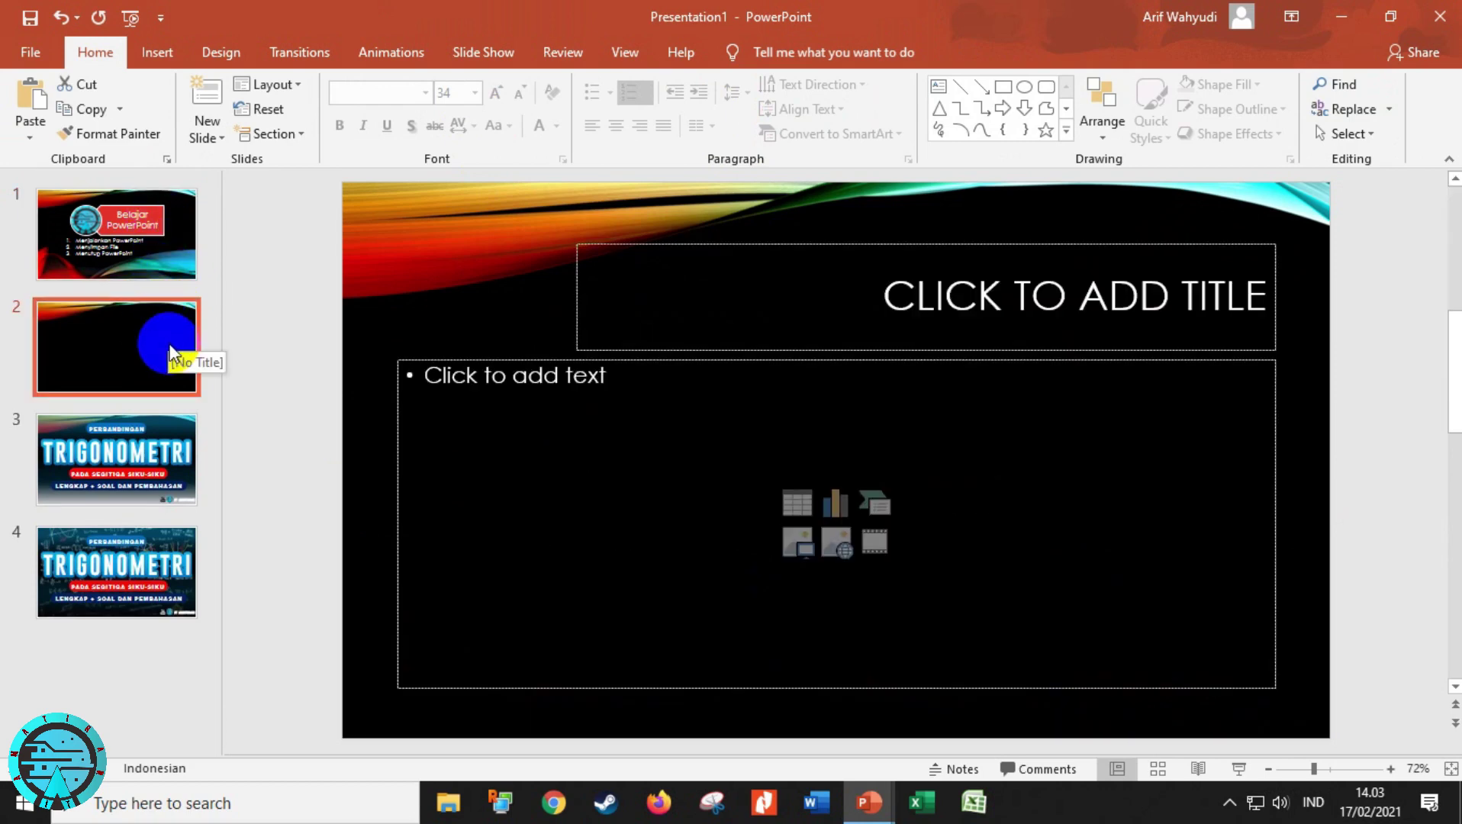
{"action": "left_click", "coordinate": [220, 52]}
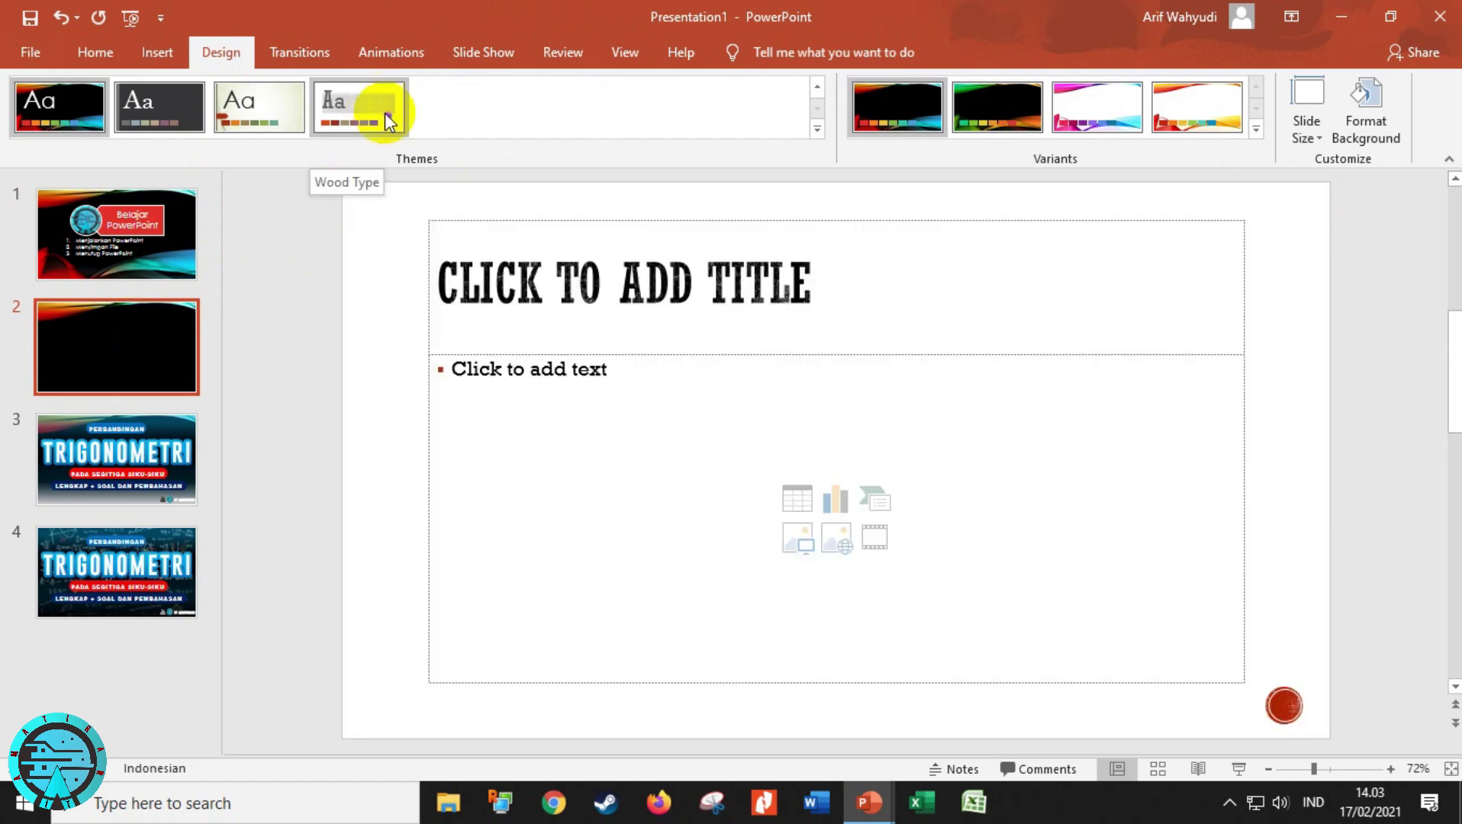
Step: Try the Wood Type theme, then add four more blank slides after slide 2
{"action": "left_click", "coordinate": [386, 106]}
{"action": "left_click", "coordinate": [131, 252]}
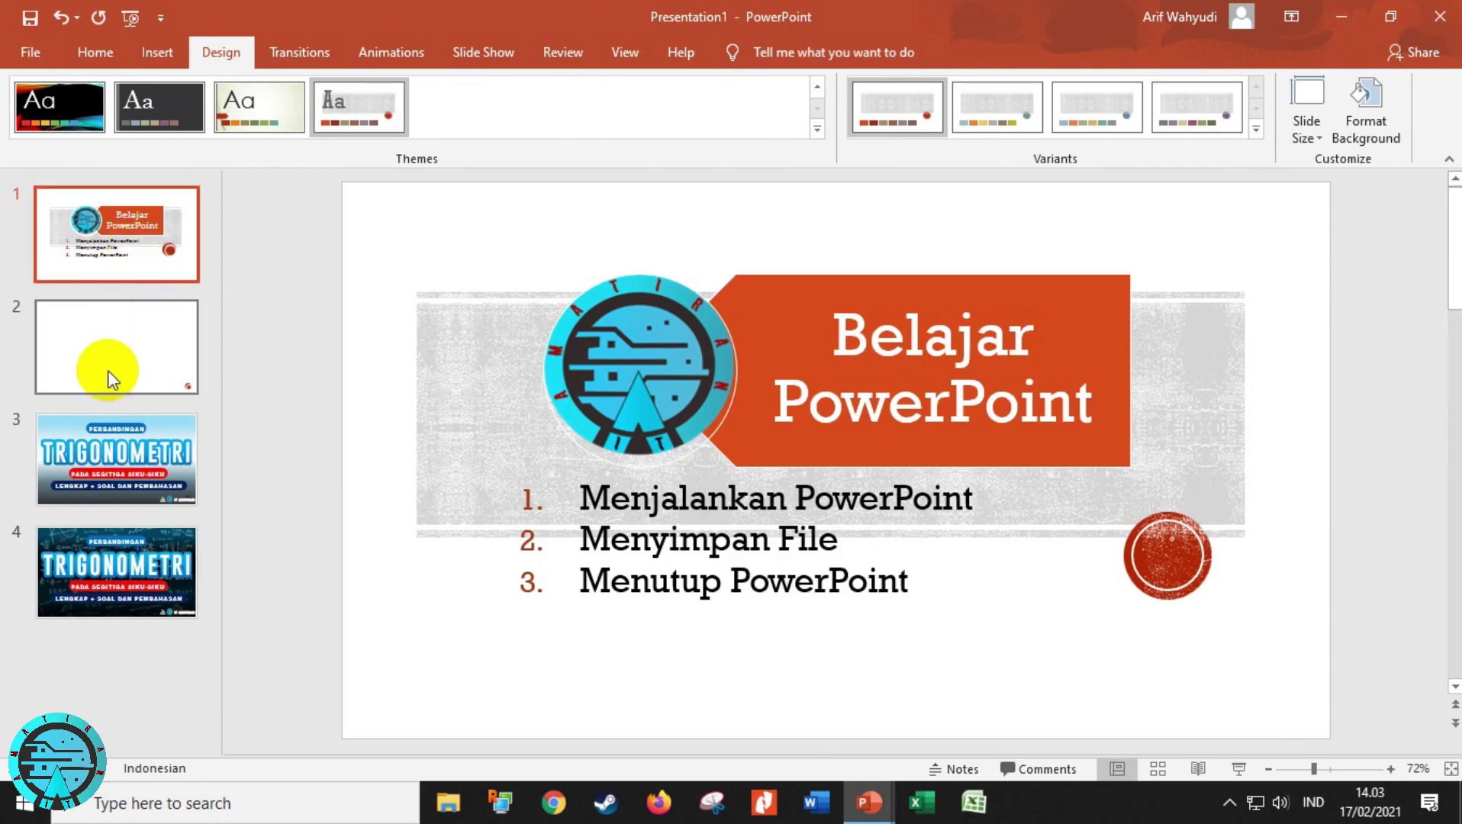
{"action": "left_click", "coordinate": [149, 336]}
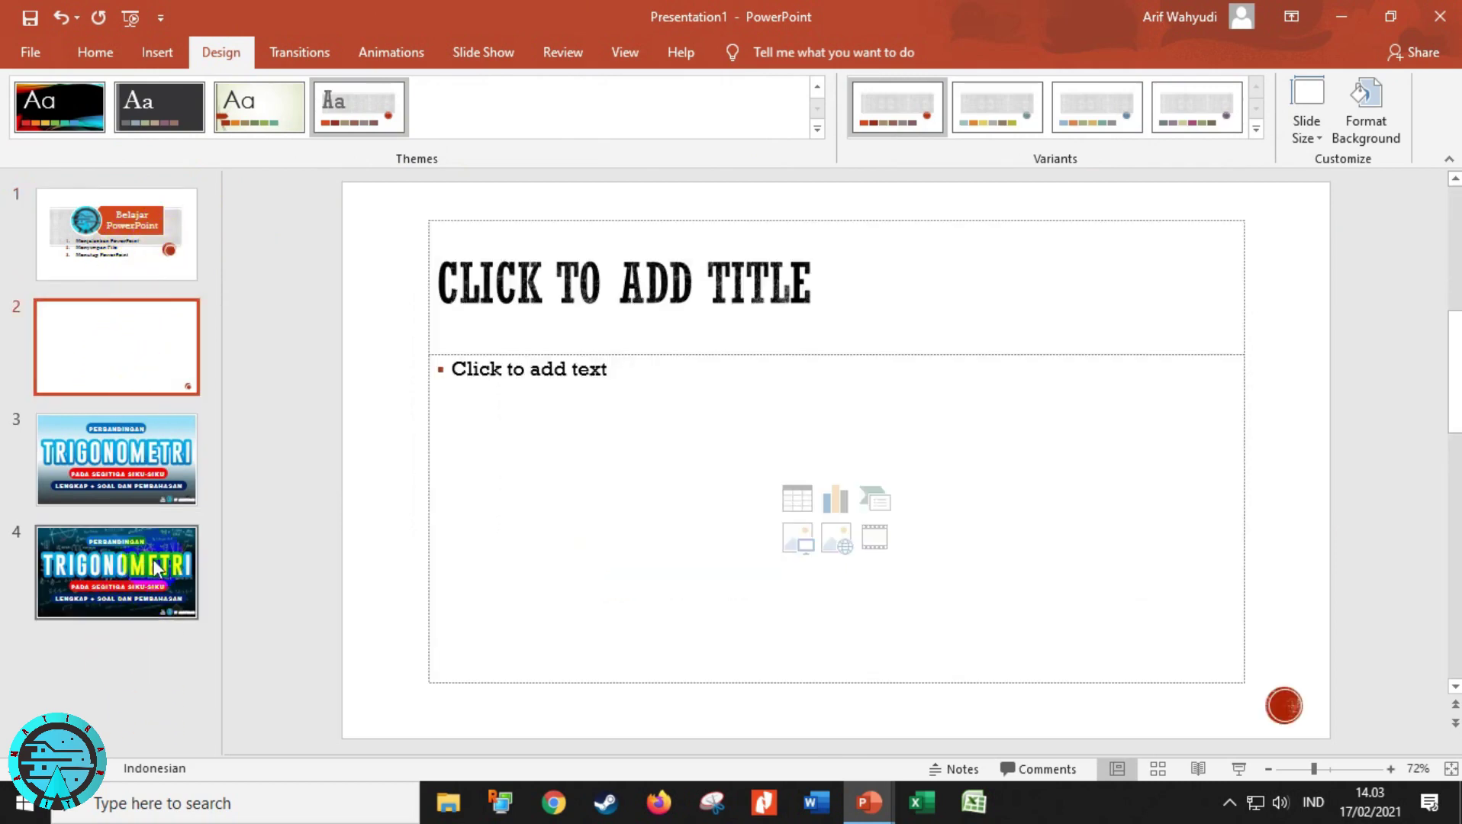
{"action": "key", "text": "Return"}
{"action": "key", "text": "Return"}
{"action": "key", "text": "Return"}
{"action": "key", "text": "Return"}
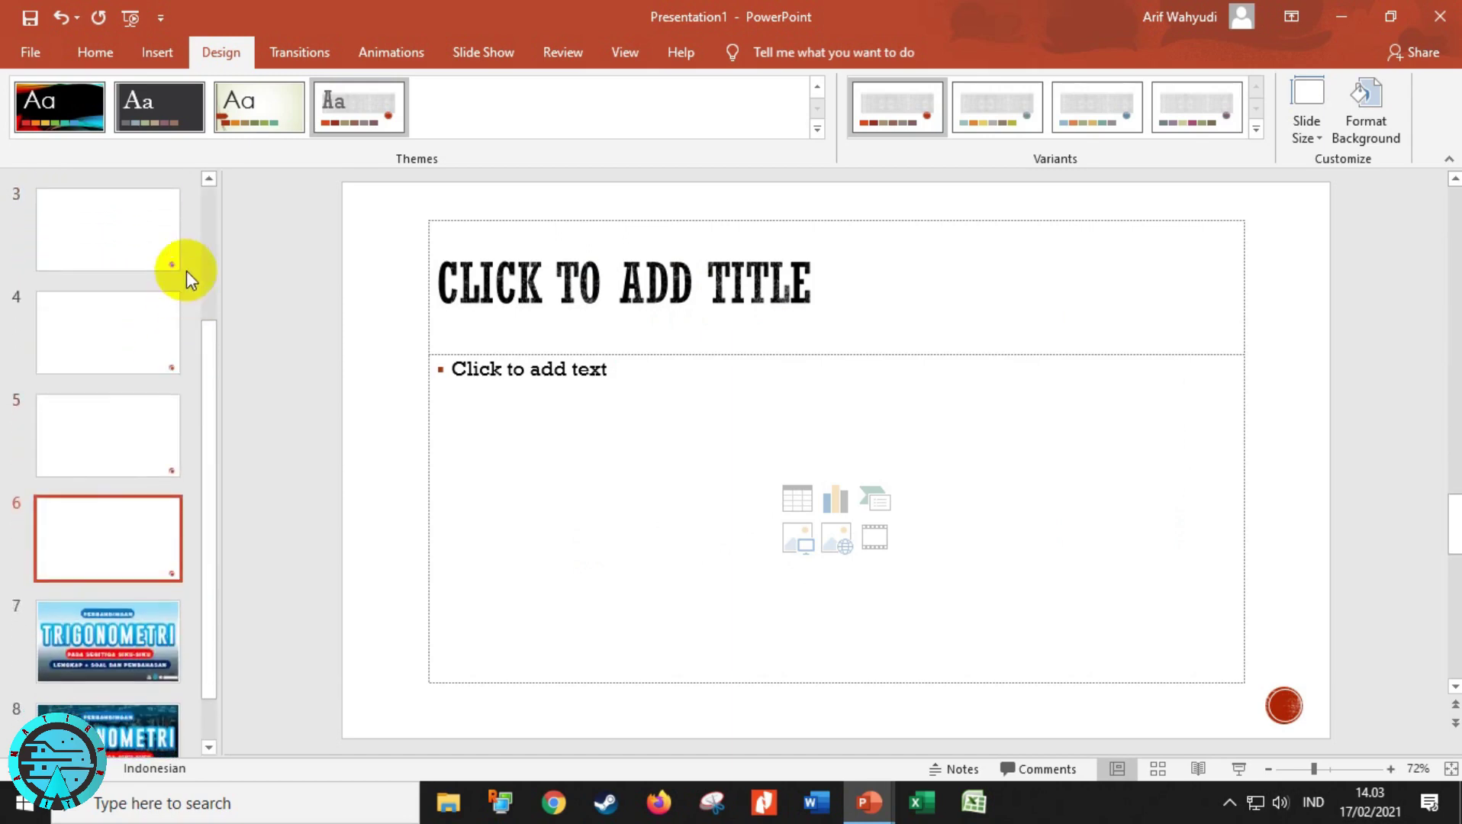
Step: Restore the dark Vapor Trail theme on every slide and reselect slide 2
{"action": "left_click", "coordinate": [51, 103]}
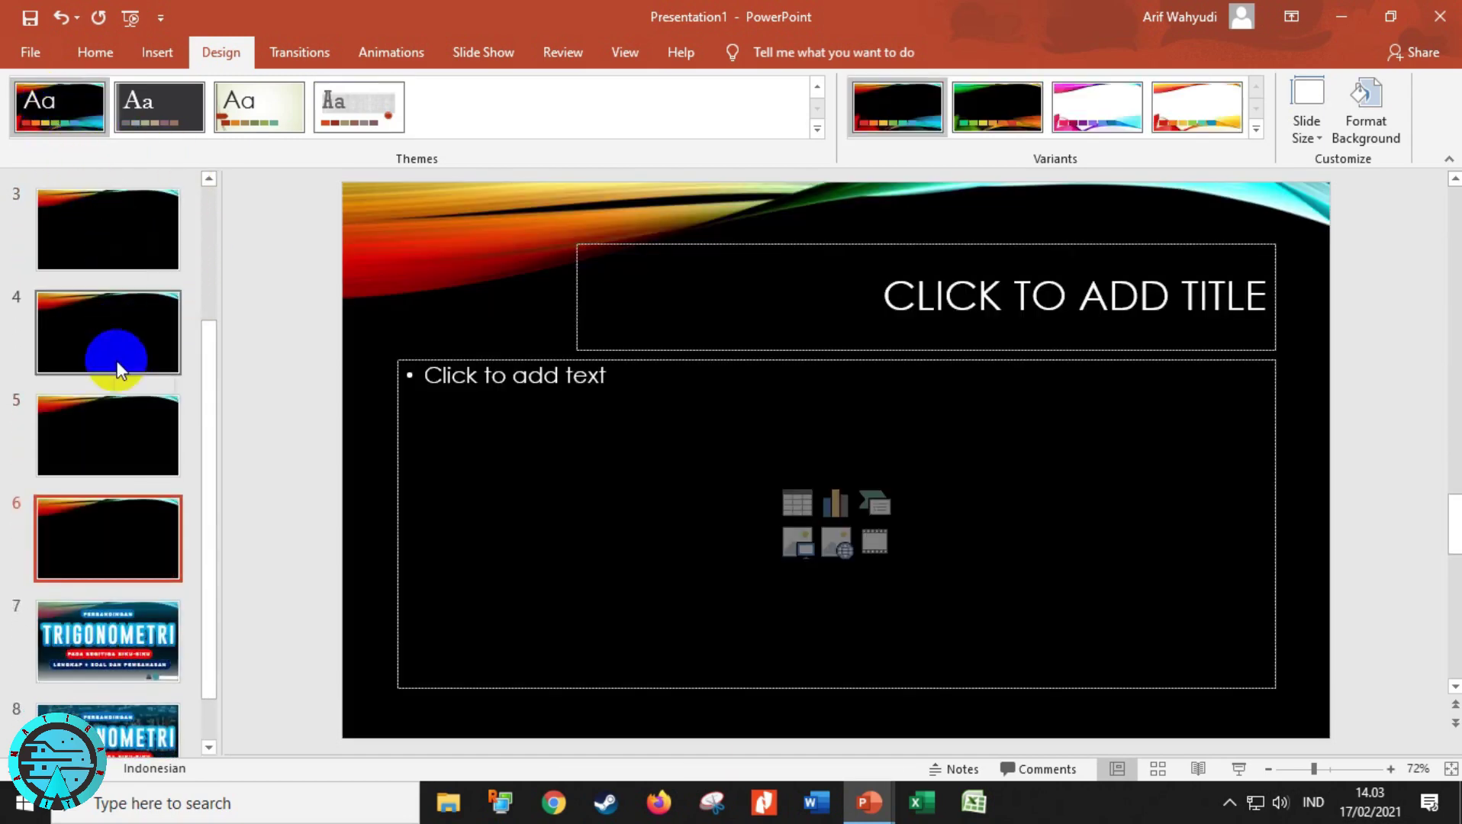
{"action": "scroll", "coordinate": [115, 336], "scroll_direction": "up", "scroll_amount": 3}
{"action": "scroll", "coordinate": [141, 381], "scroll_direction": "up", "scroll_amount": 1}
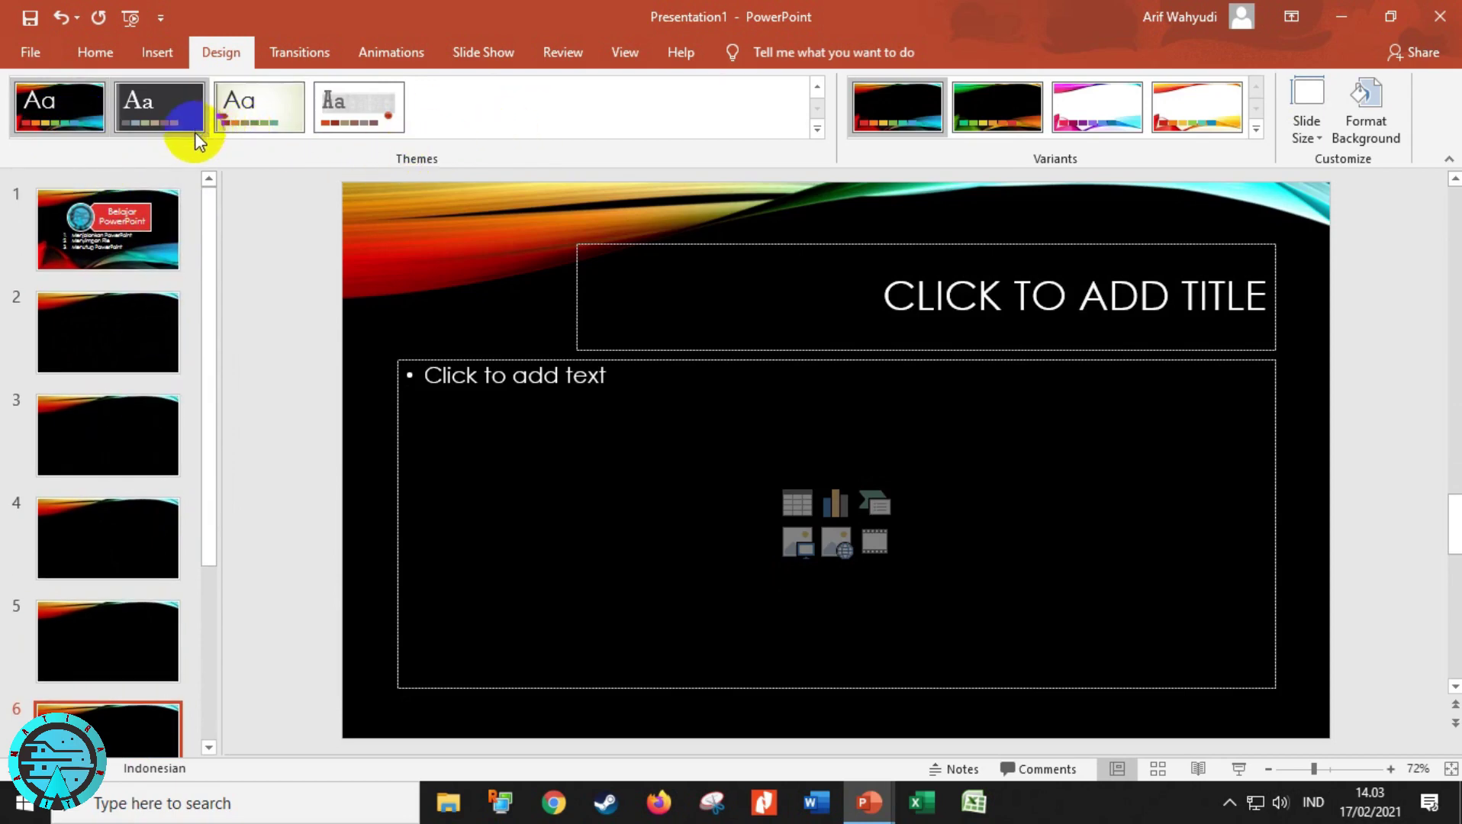
{"action": "left_click", "coordinate": [122, 321]}
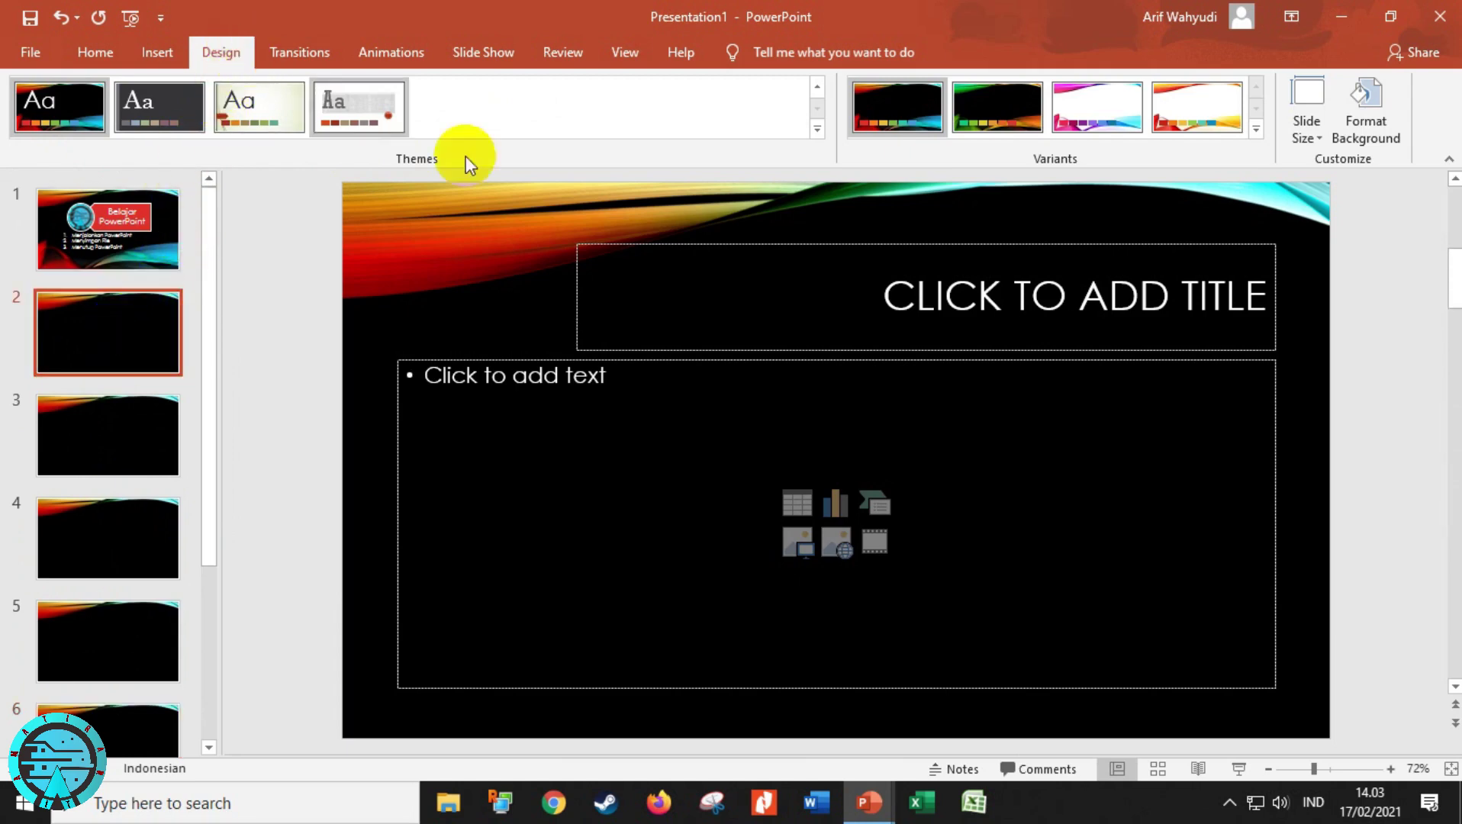
{"action": "left_click", "coordinate": [820, 133]}
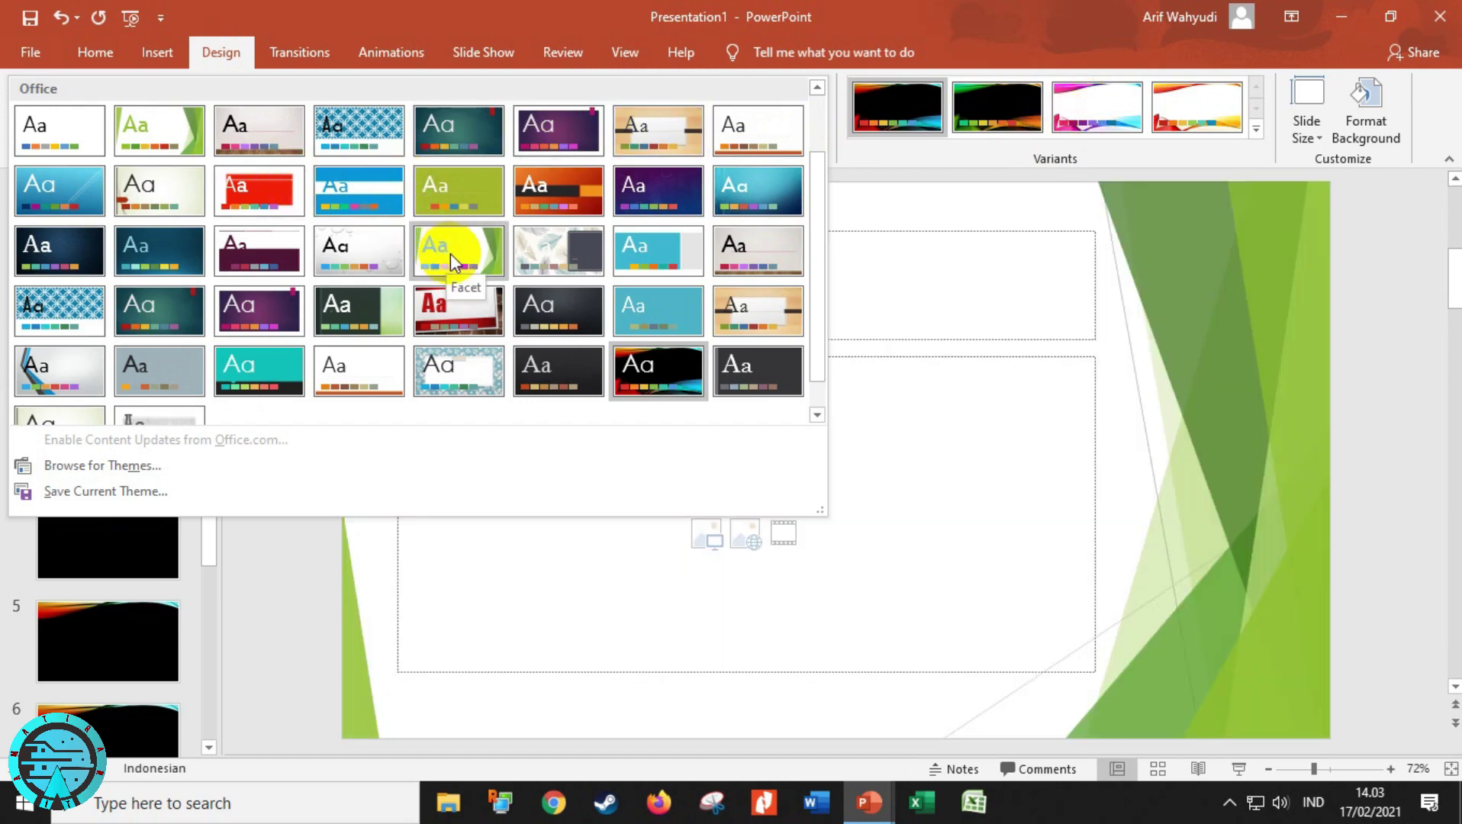
Step: Apply the green Facet theme to slide 2 only via Apply to Selected Slides
{"action": "right_click", "coordinate": [450, 253]}
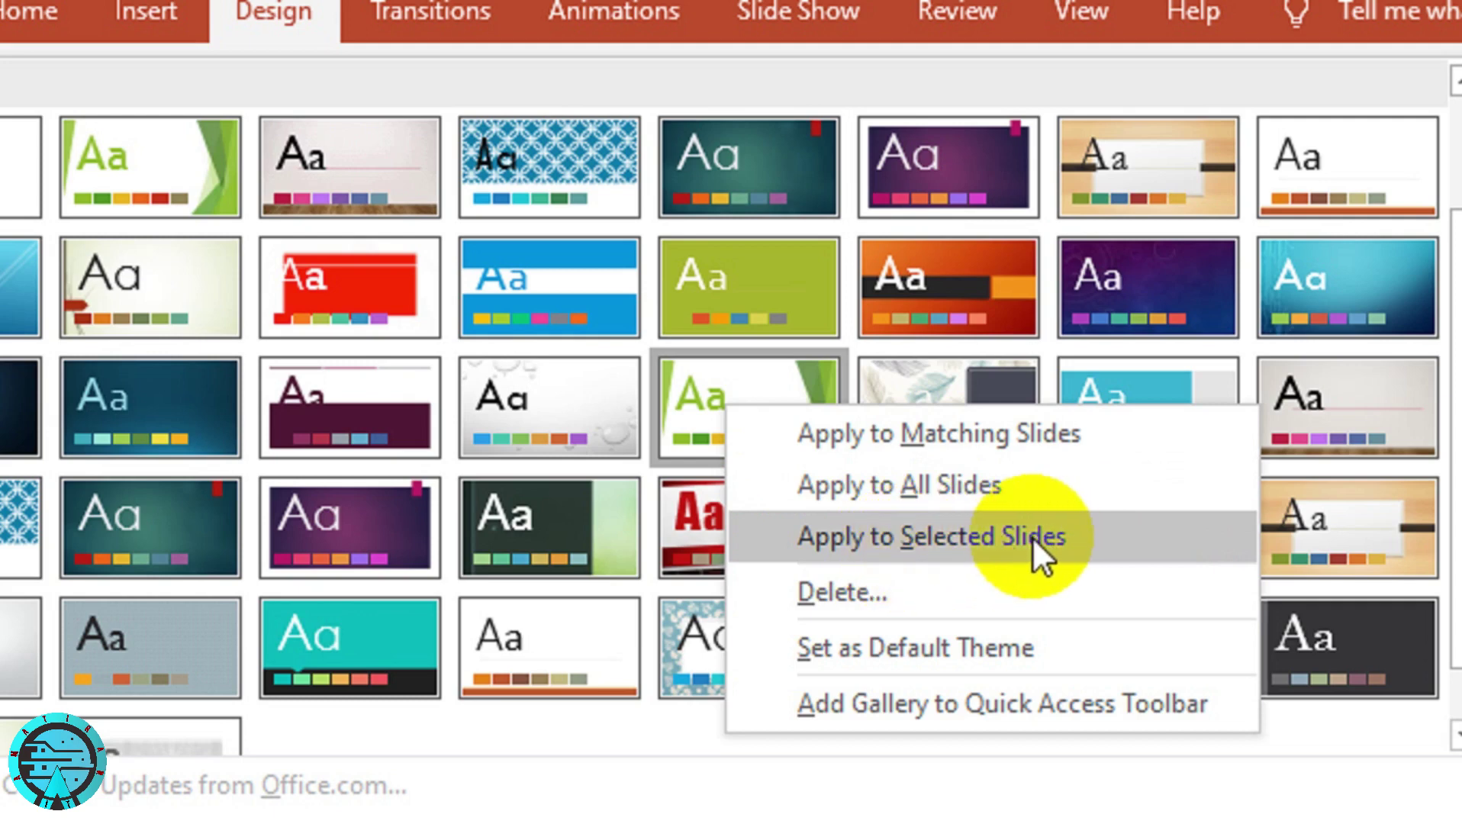
{"action": "left_click", "coordinate": [994, 538]}
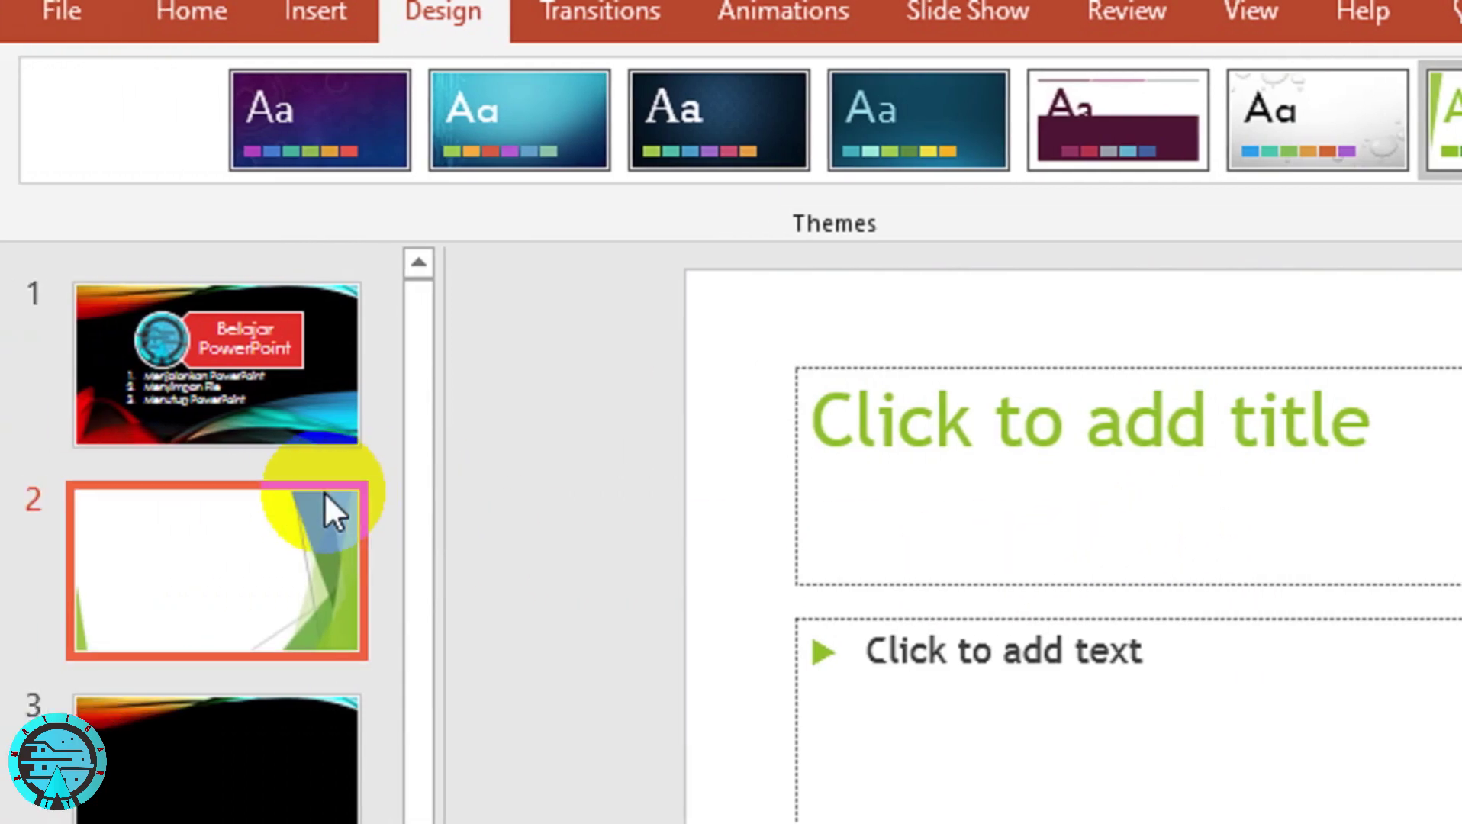
{"action": "left_click", "coordinate": [316, 423]}
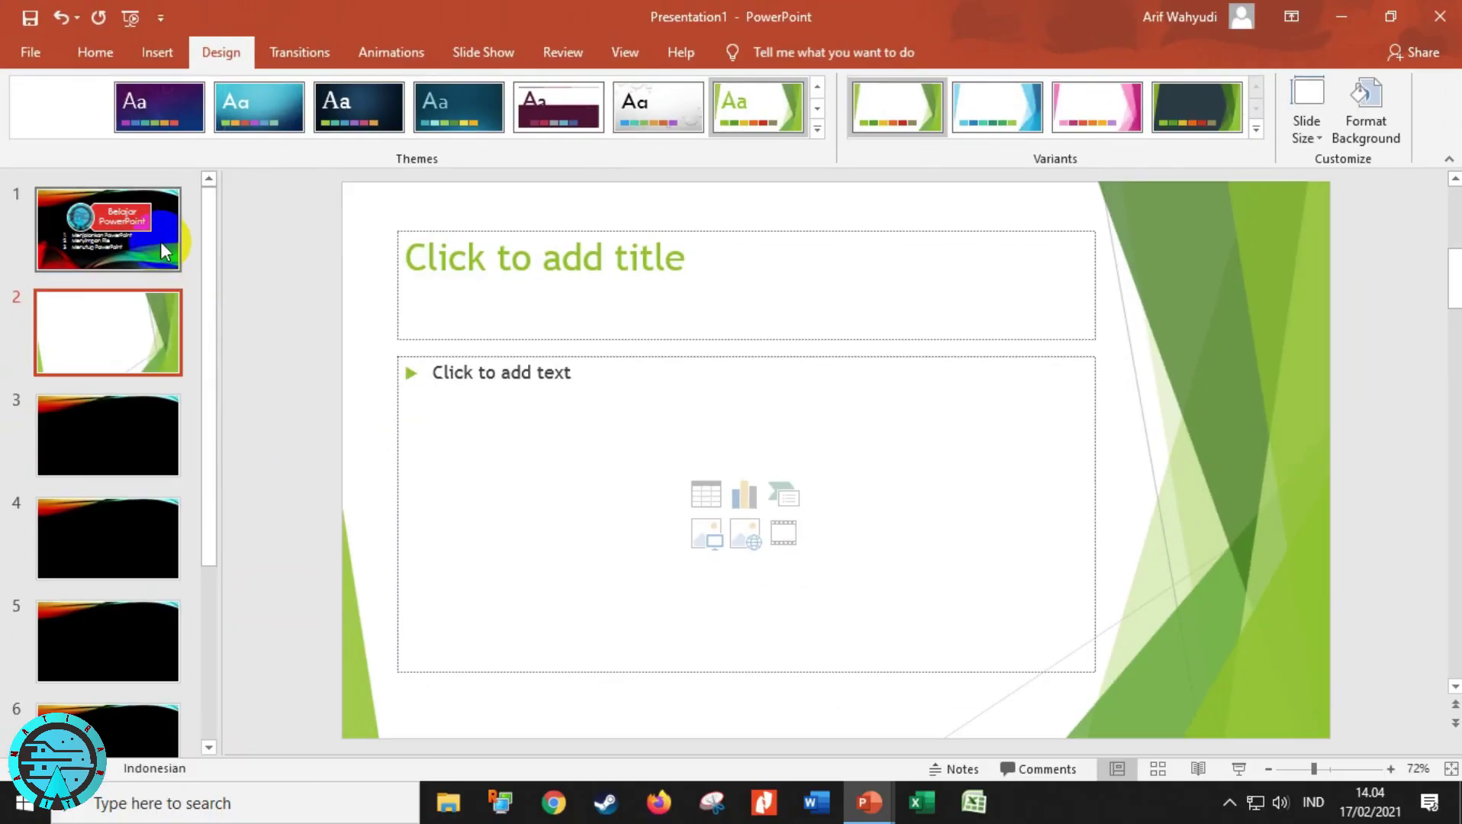
{"action": "left_click", "coordinate": [161, 241]}
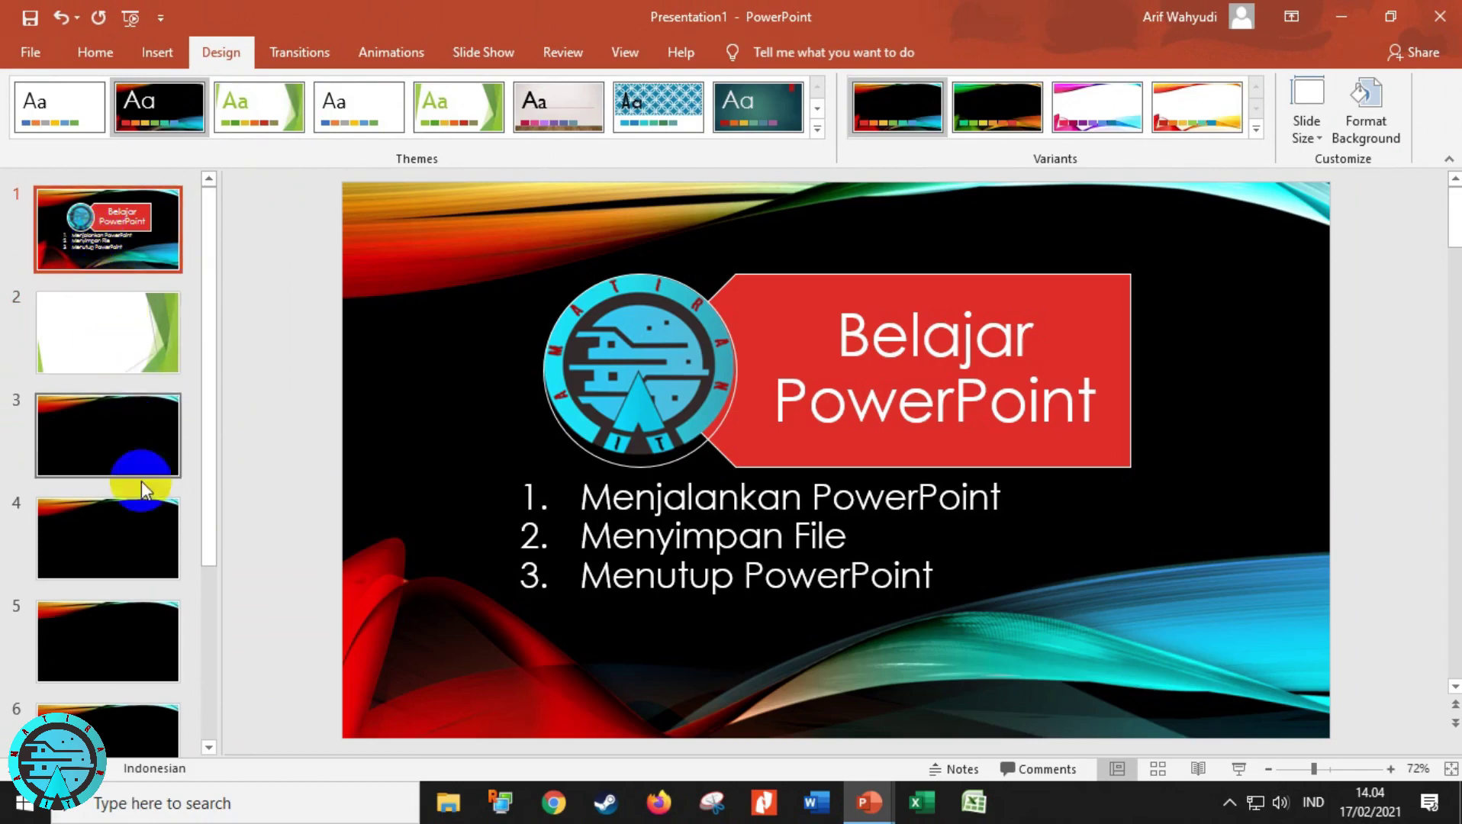
Step: Try the grey-wall wood-floor theme on the title slide, undo it, and select slide 4
{"action": "left_click", "coordinate": [577, 124]}
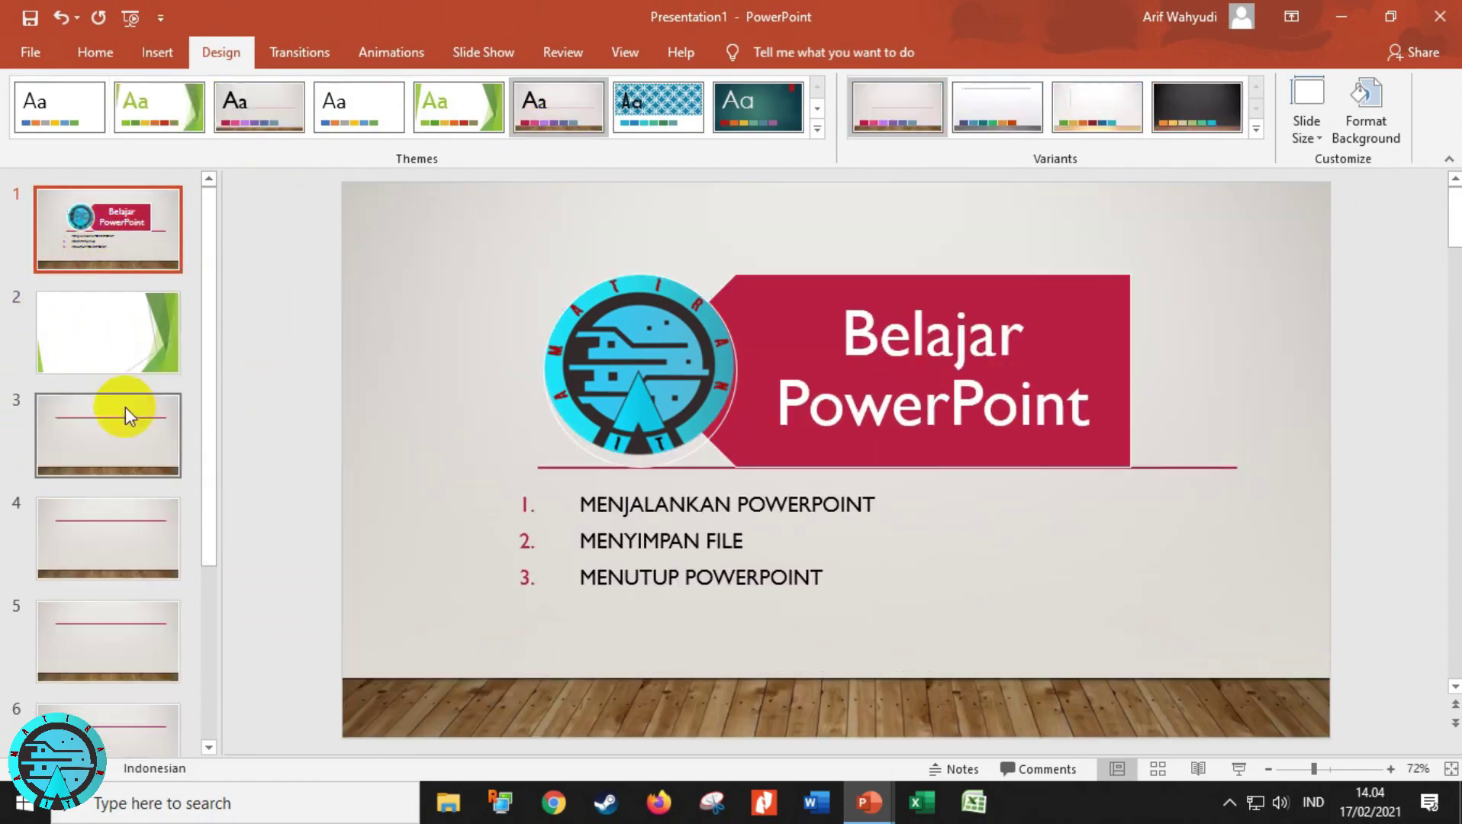
{"action": "key", "text": "ctrl+z"}
{"action": "left_click", "coordinate": [115, 330]}
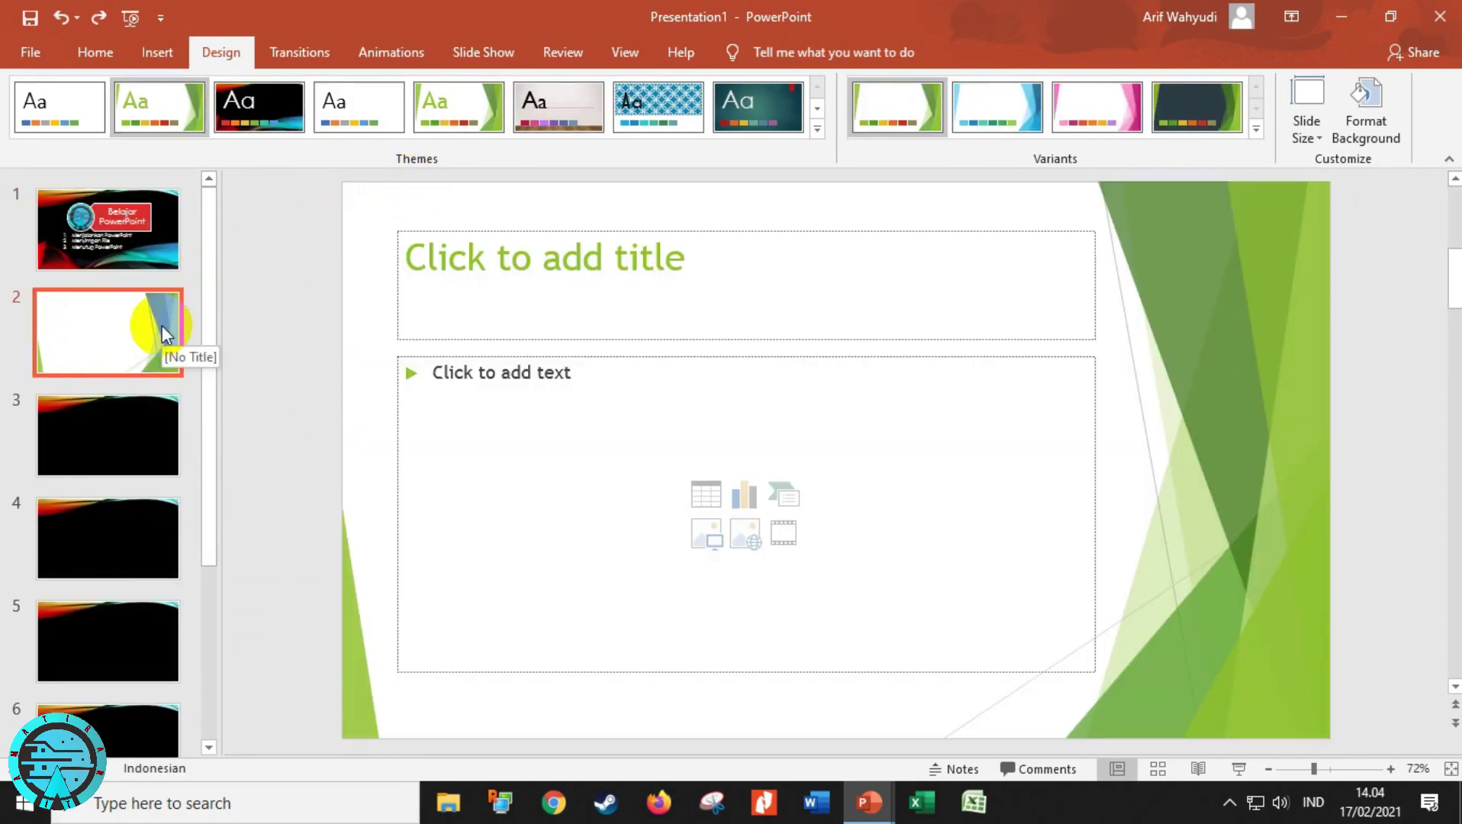
{"action": "left_click", "coordinate": [140, 548]}
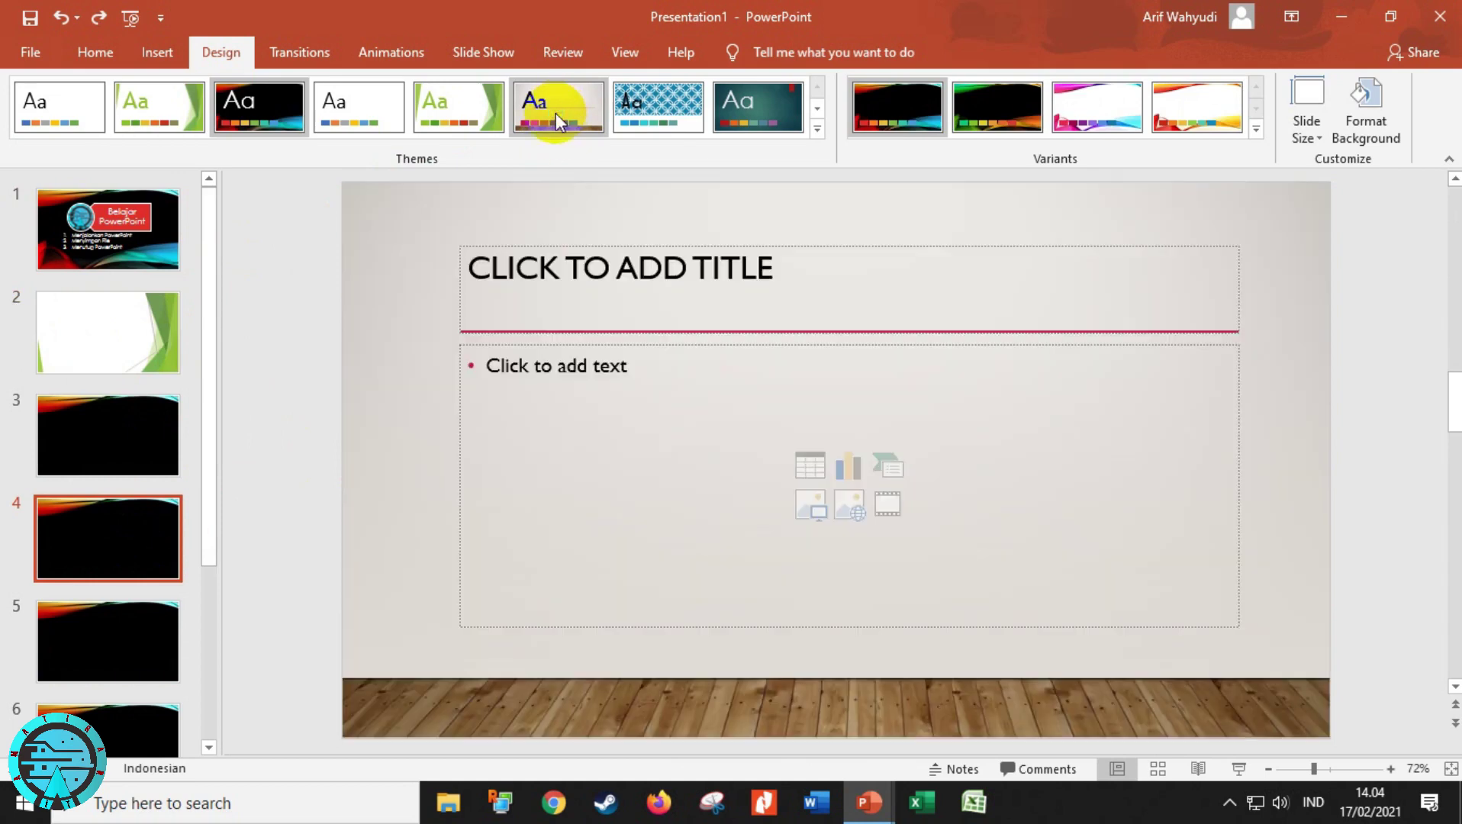
Step: Apply the grey-wall wood-floor theme to slide 4 only
{"action": "right_click", "coordinate": [555, 113]}
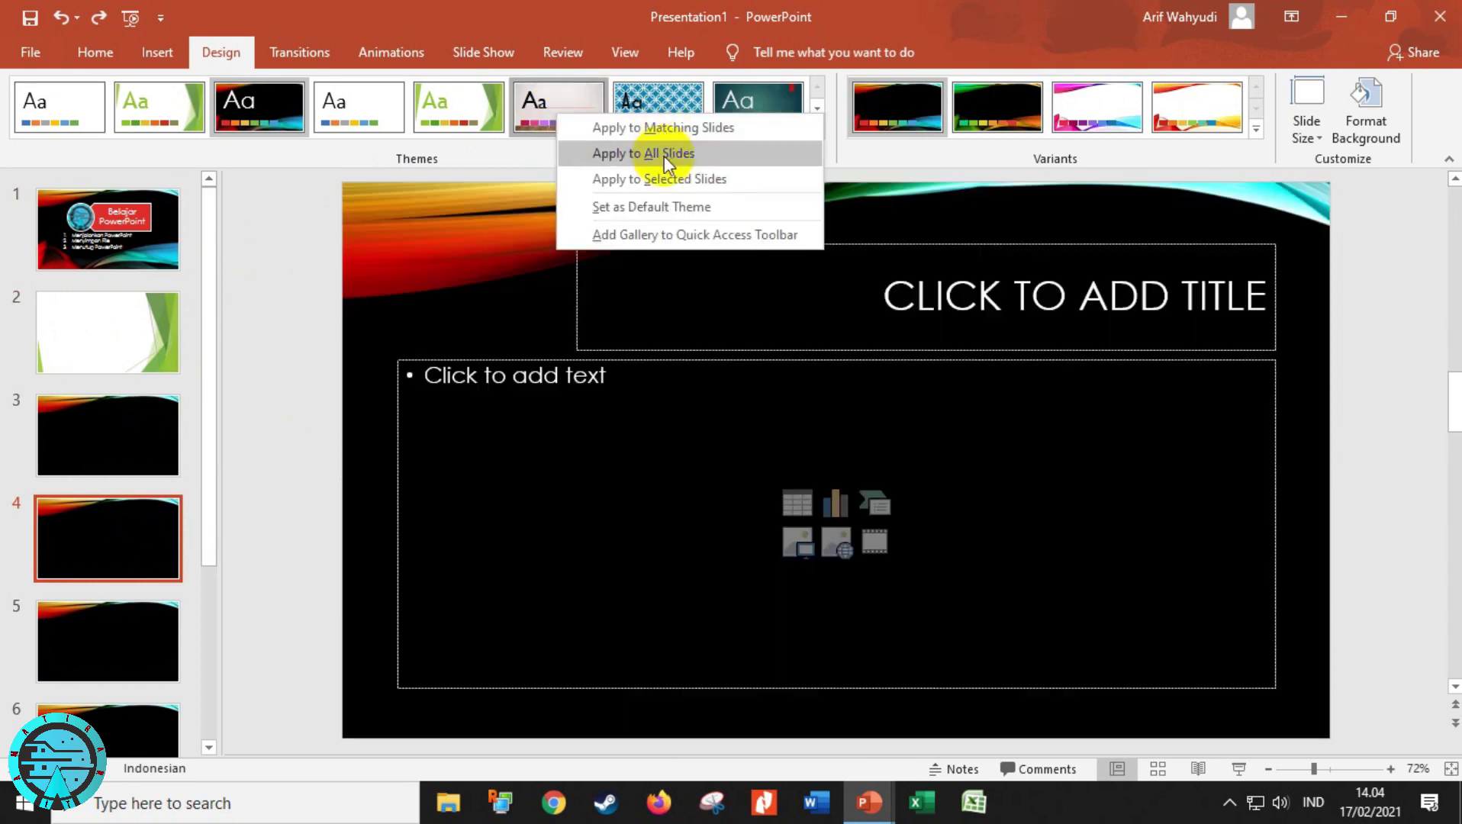
{"action": "left_click", "coordinate": [664, 179]}
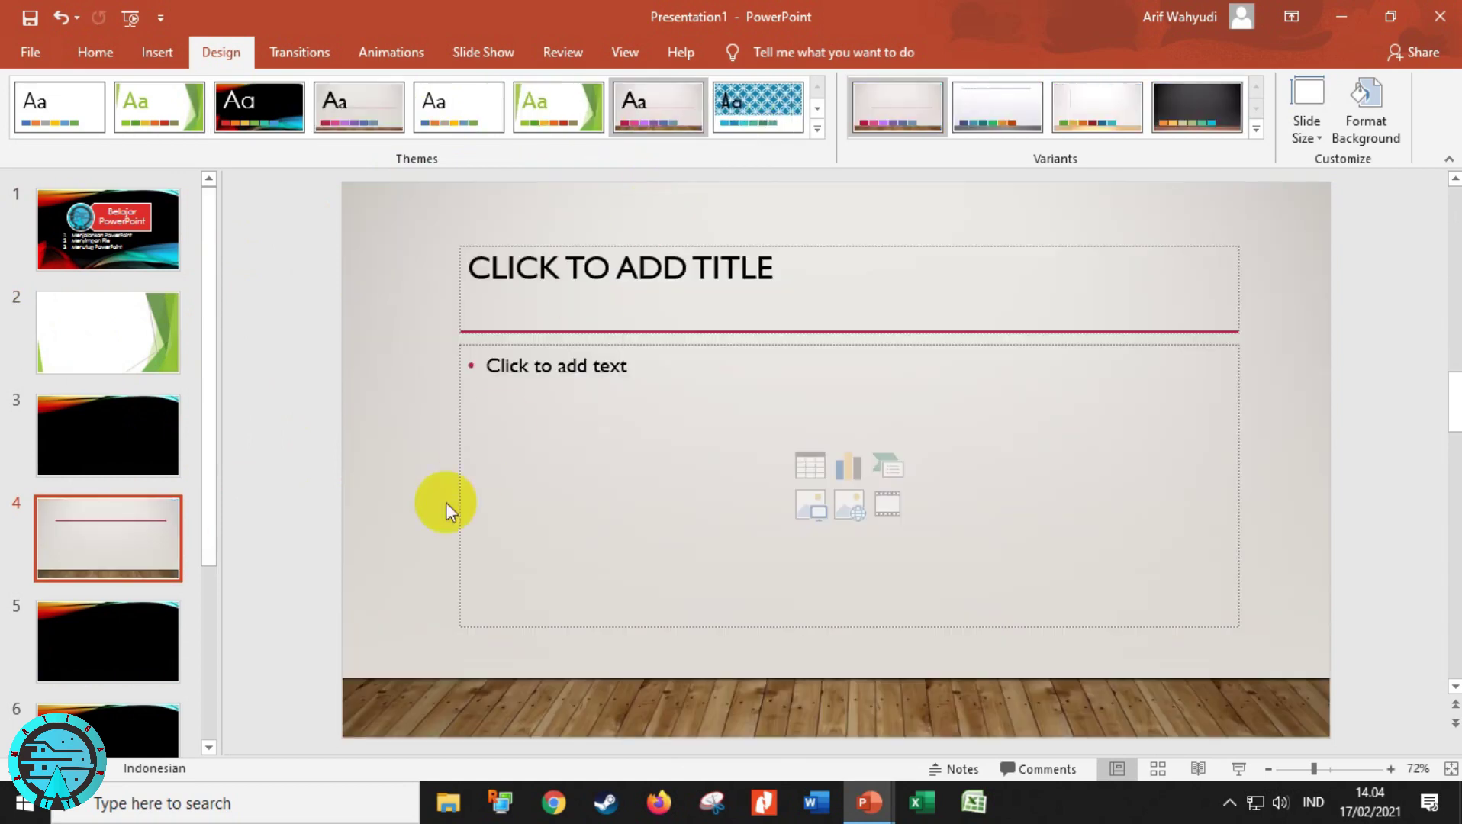
{"action": "left_click", "coordinate": [137, 446]}
{"action": "left_click", "coordinate": [107, 561]}
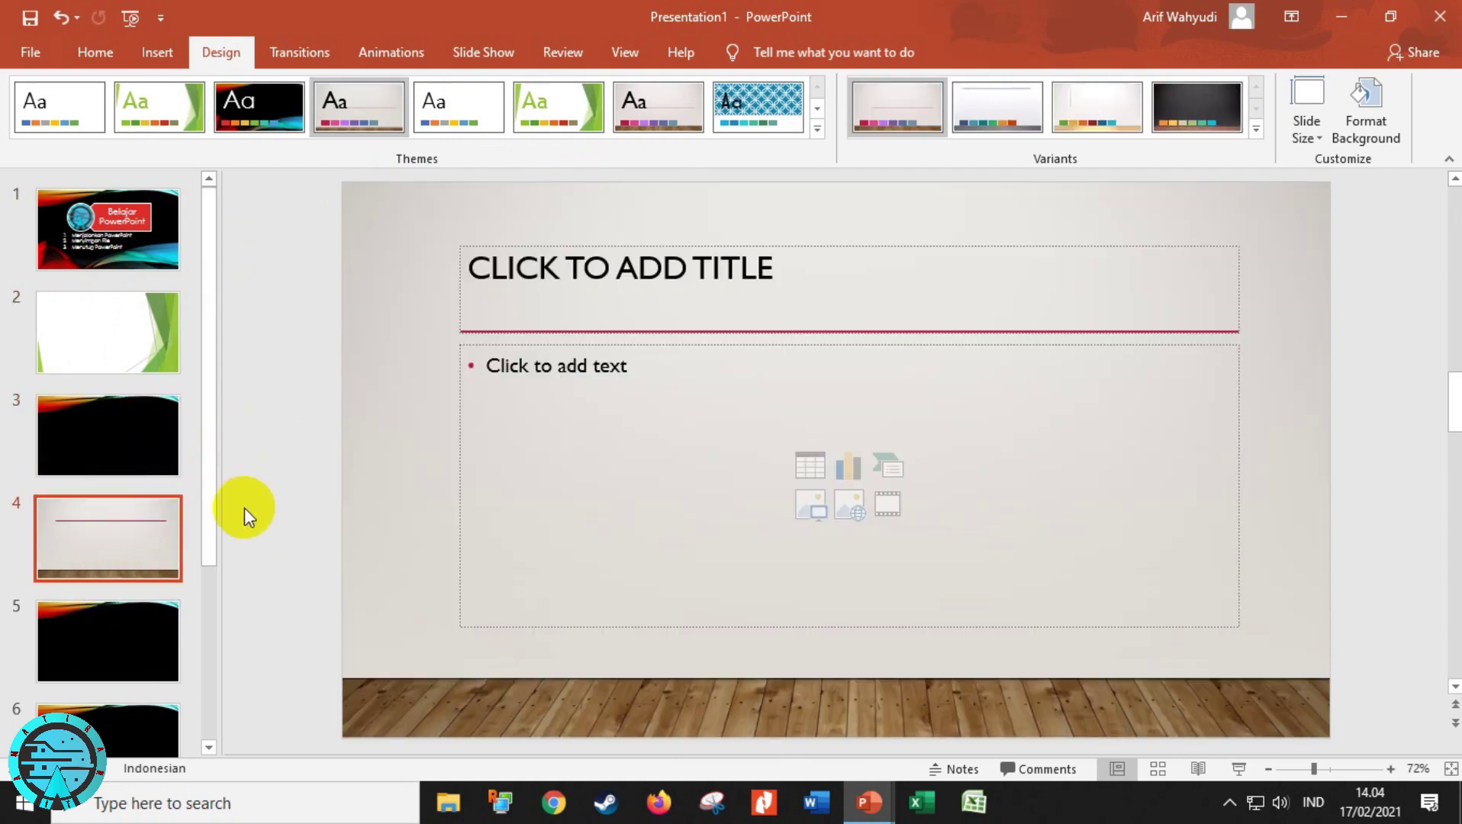
Step: Bring up slide 3, then the green Facet slide 2 for editing
{"action": "left_click", "coordinate": [168, 456]}
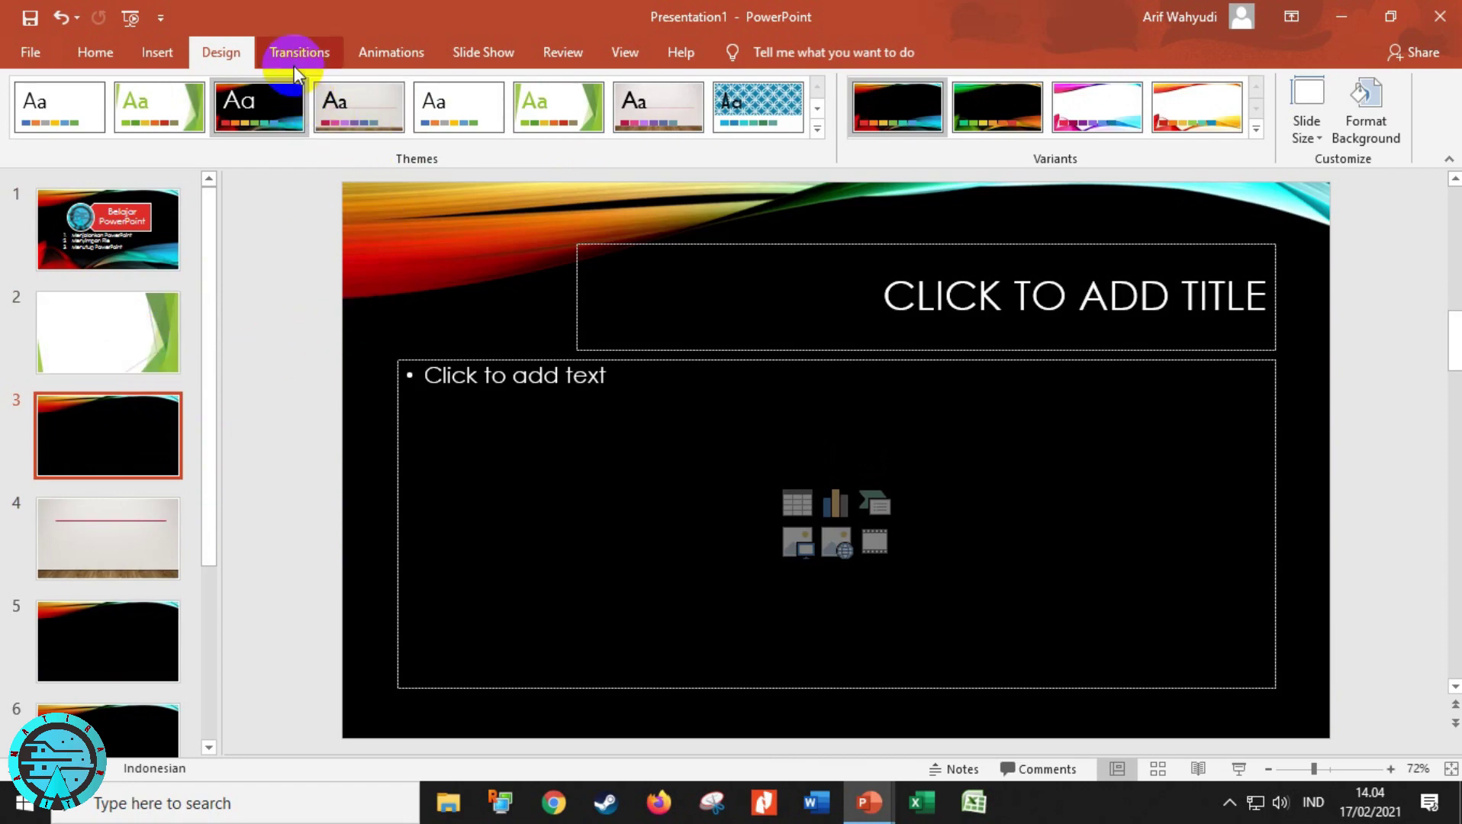
{"action": "left_click", "coordinate": [916, 137]}
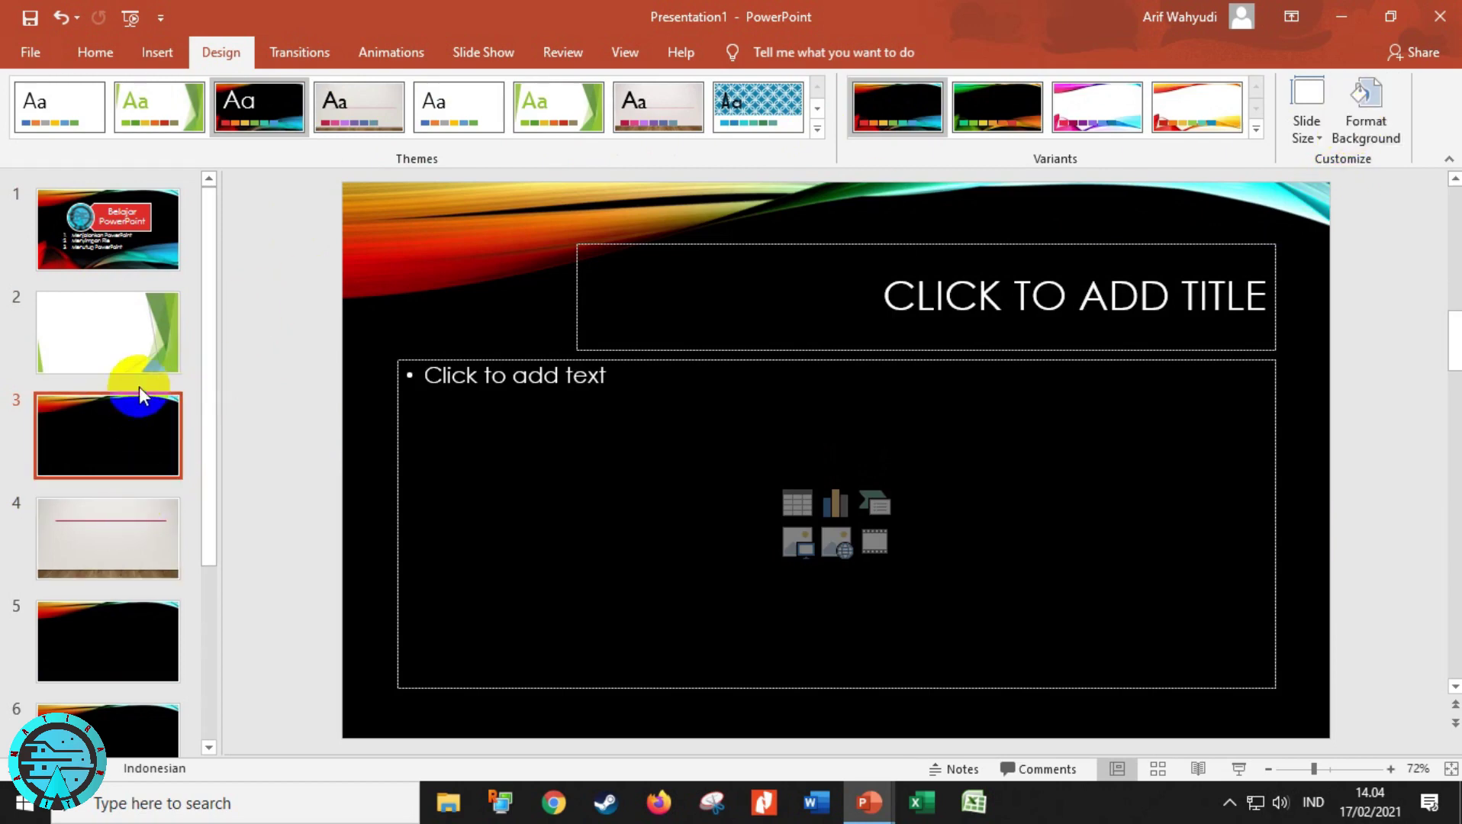
{"action": "left_click", "coordinate": [142, 361]}
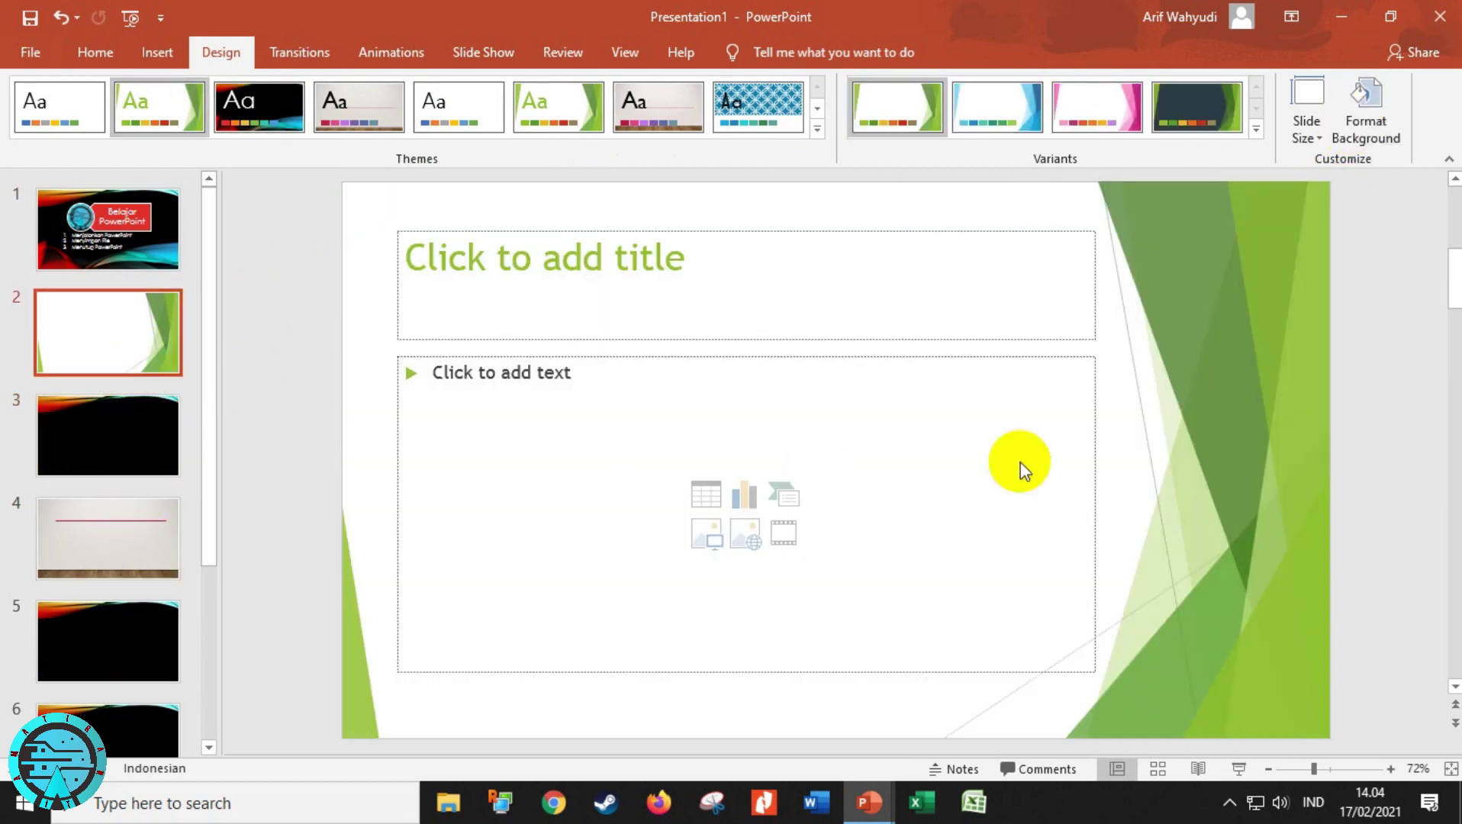
Step: Open the Format Background pane for slide 2 from the slide's right-click menu
{"action": "left_click", "coordinate": [1362, 110]}
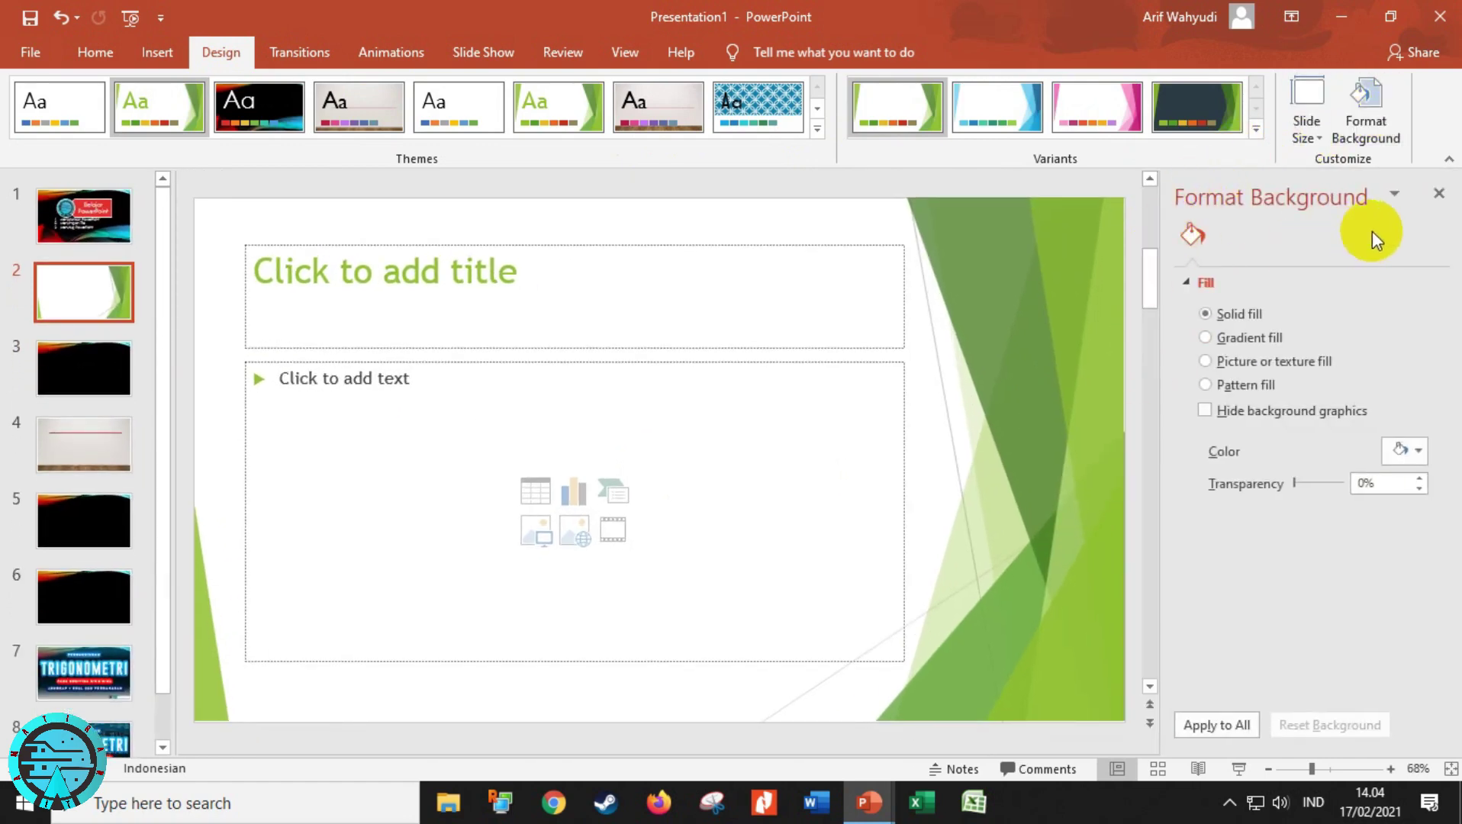
{"action": "left_click", "coordinate": [1440, 194]}
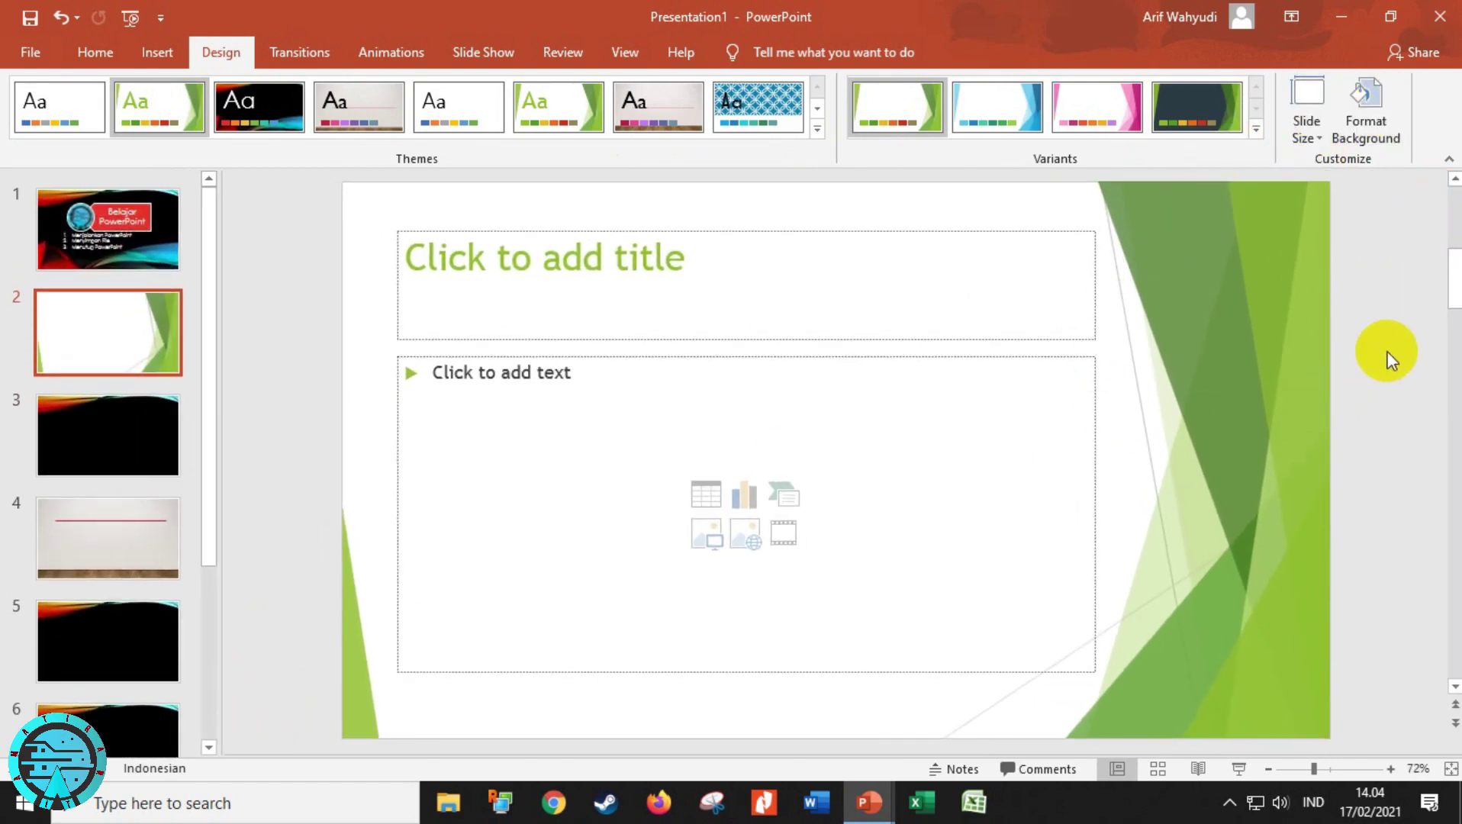
{"action": "right_click", "coordinate": [1367, 250]}
{"action": "right_click", "coordinate": [1382, 498]}
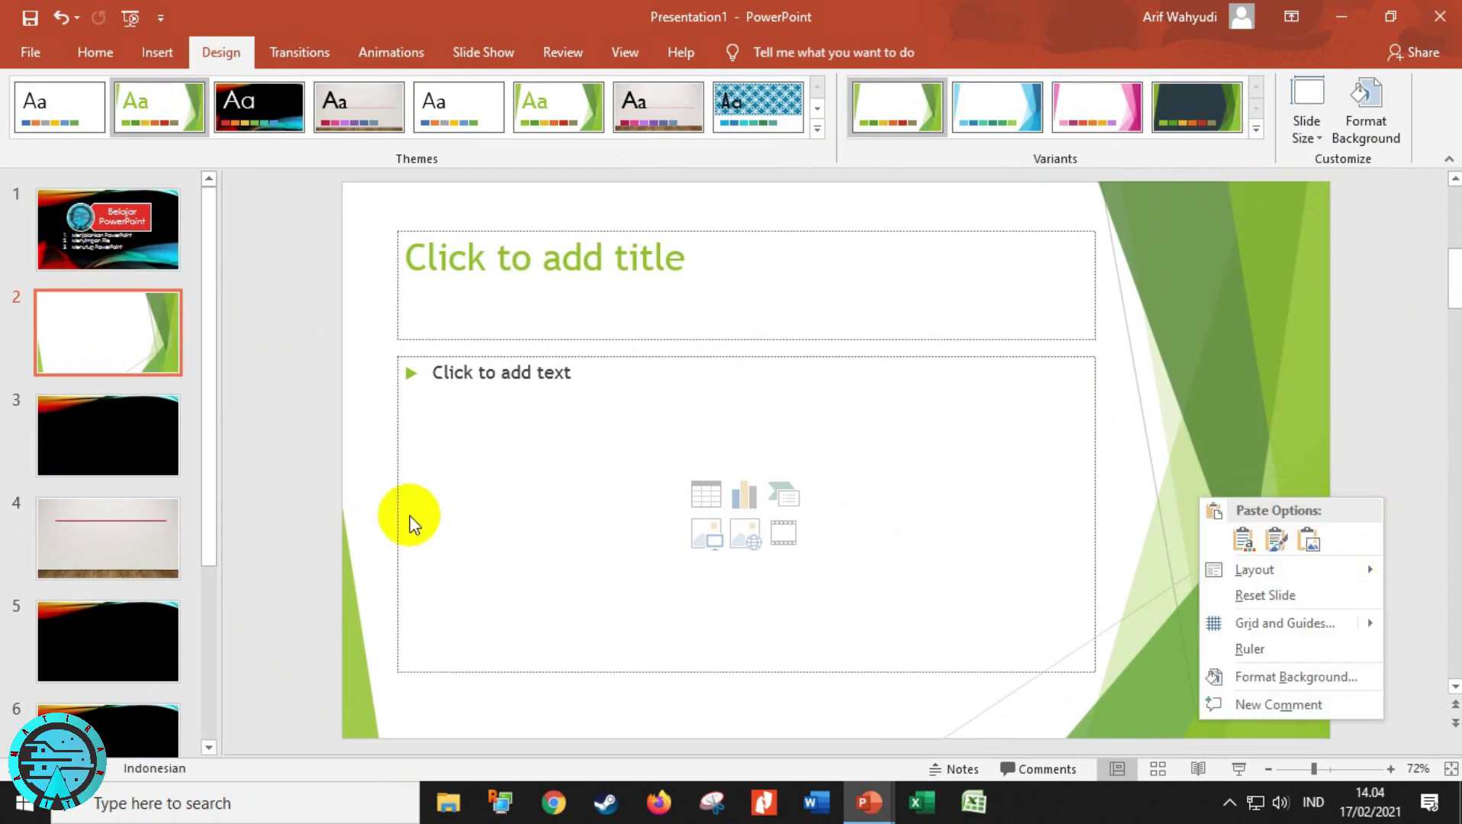
{"action": "right_click", "coordinate": [263, 393]}
{"action": "right_click", "coordinate": [250, 240]}
{"action": "right_click", "coordinate": [240, 546]}
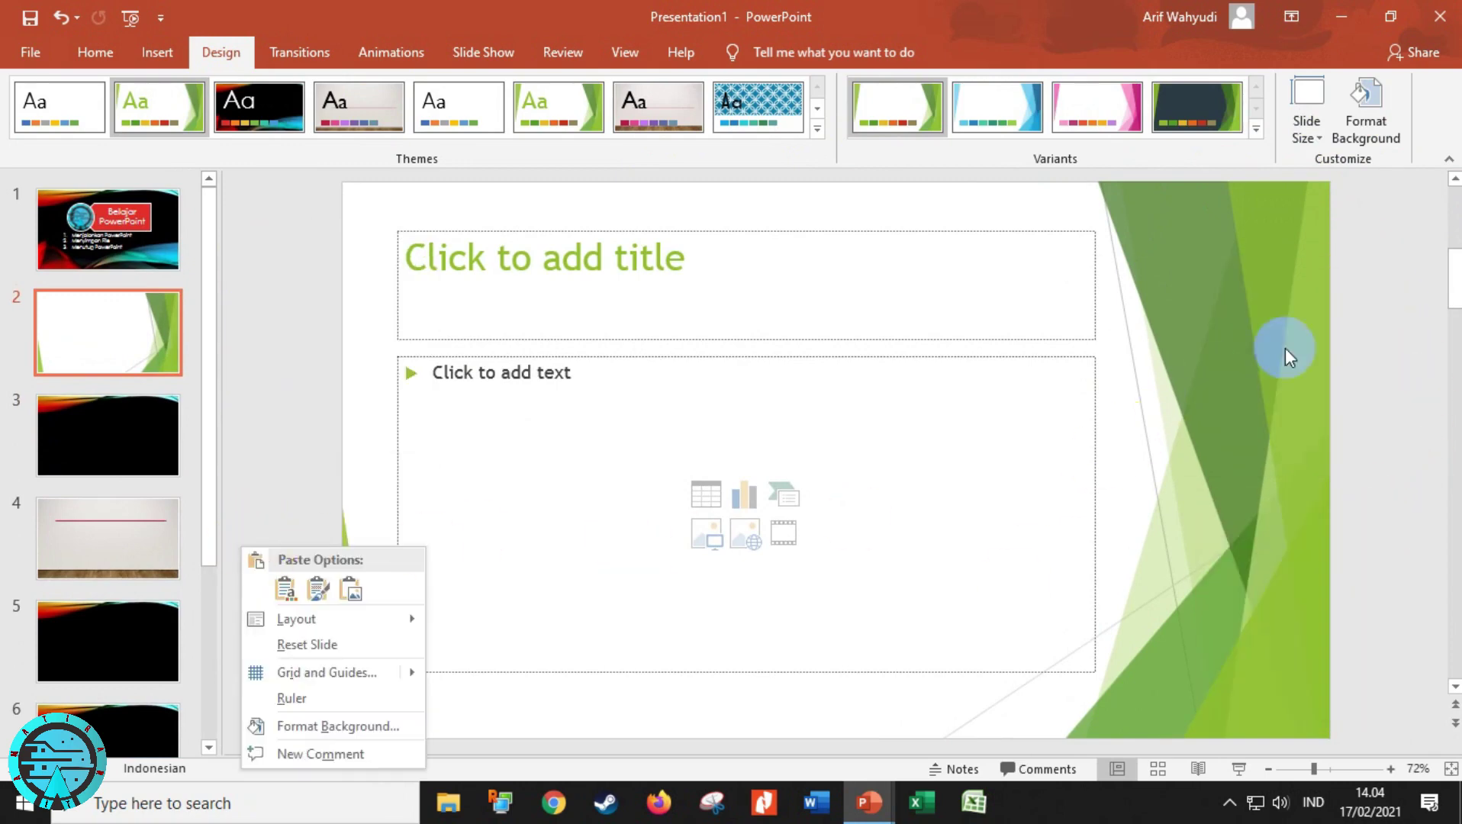
{"action": "right_click", "coordinate": [1373, 252]}
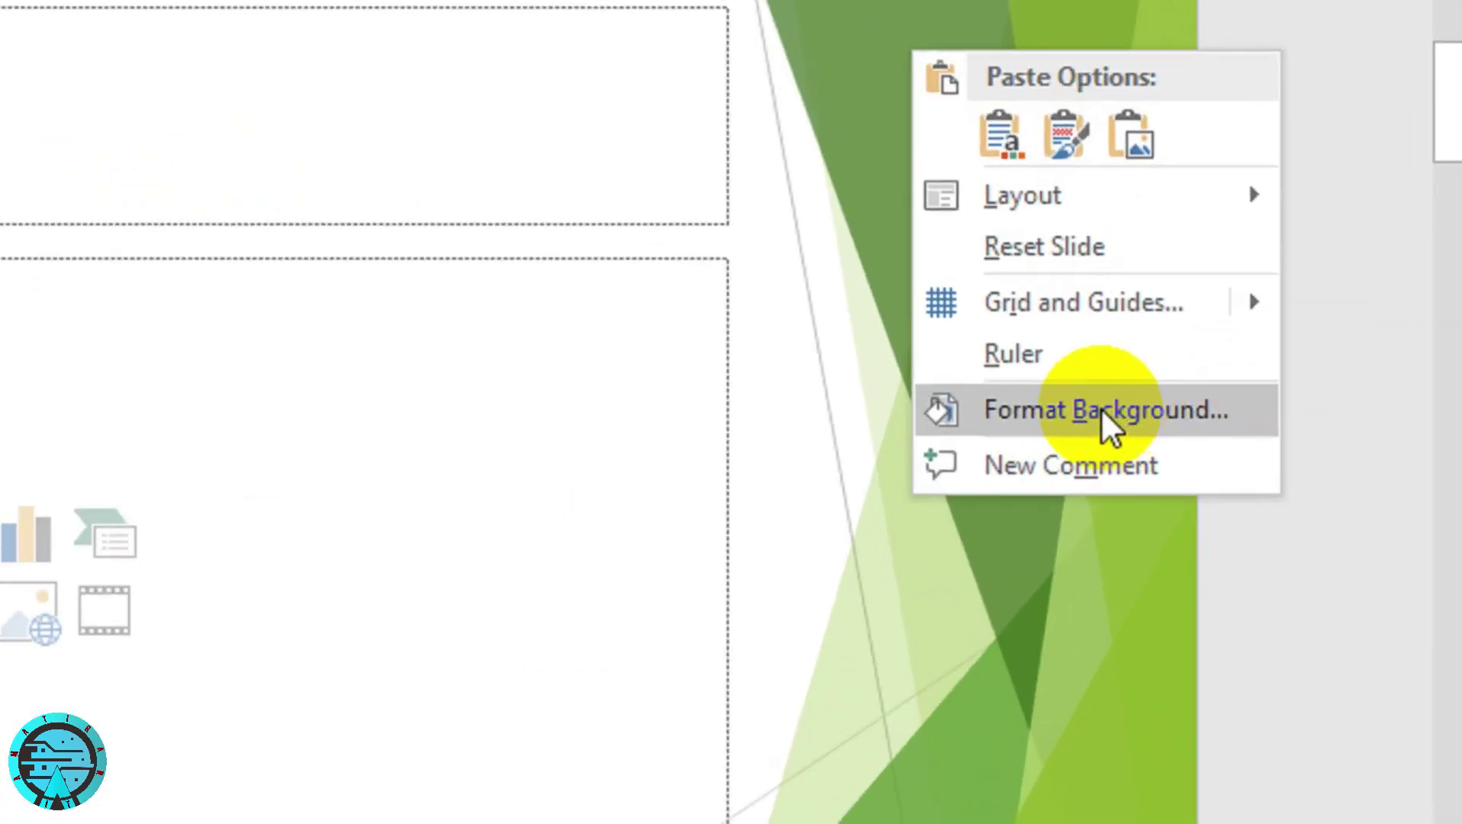
{"action": "left_click", "coordinate": [1105, 426]}
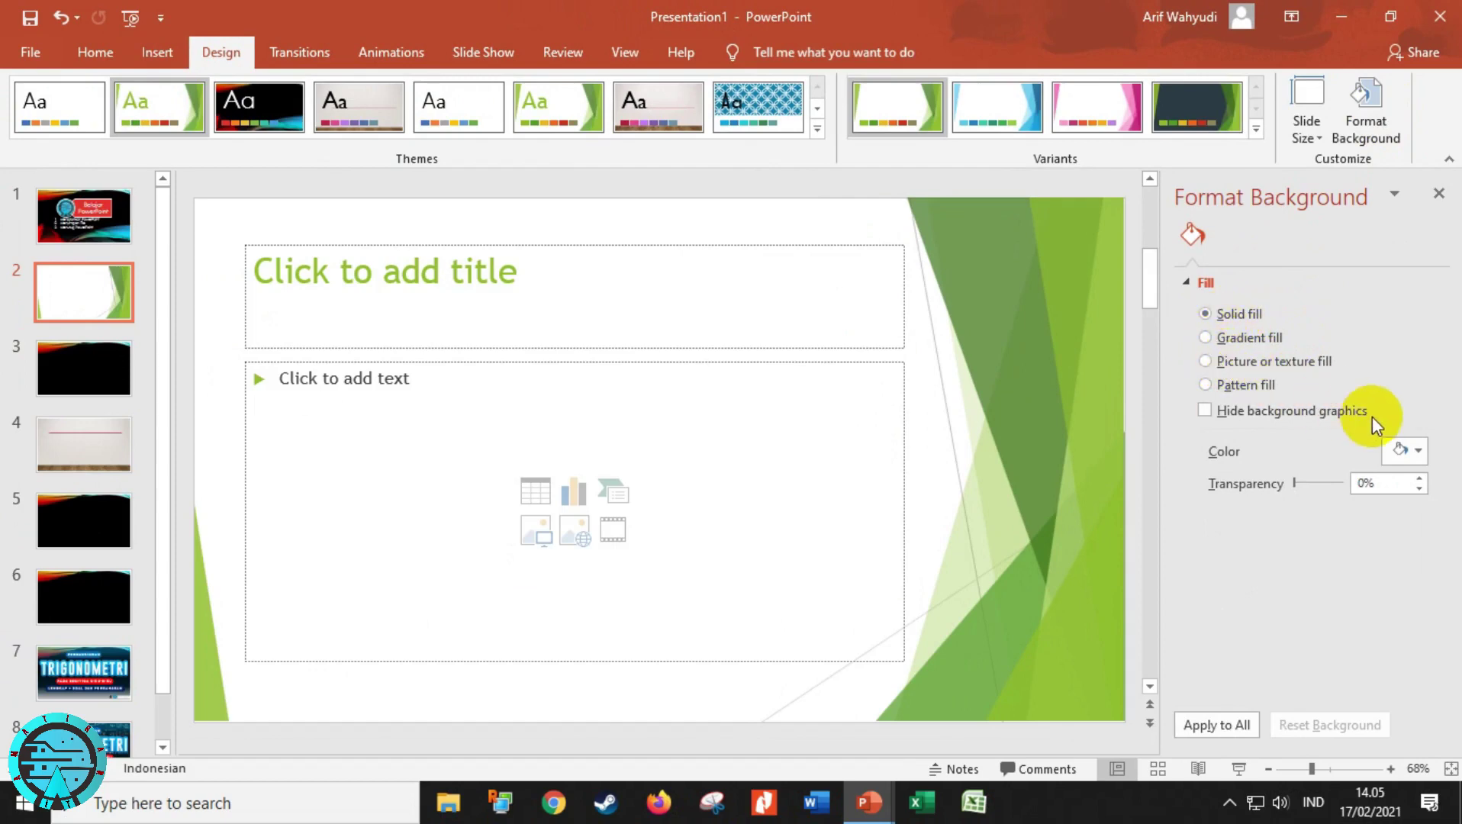
Step: Try a dark olive green solid fill and a gold preset gradient on the background
{"action": "left_click", "coordinate": [1418, 449]}
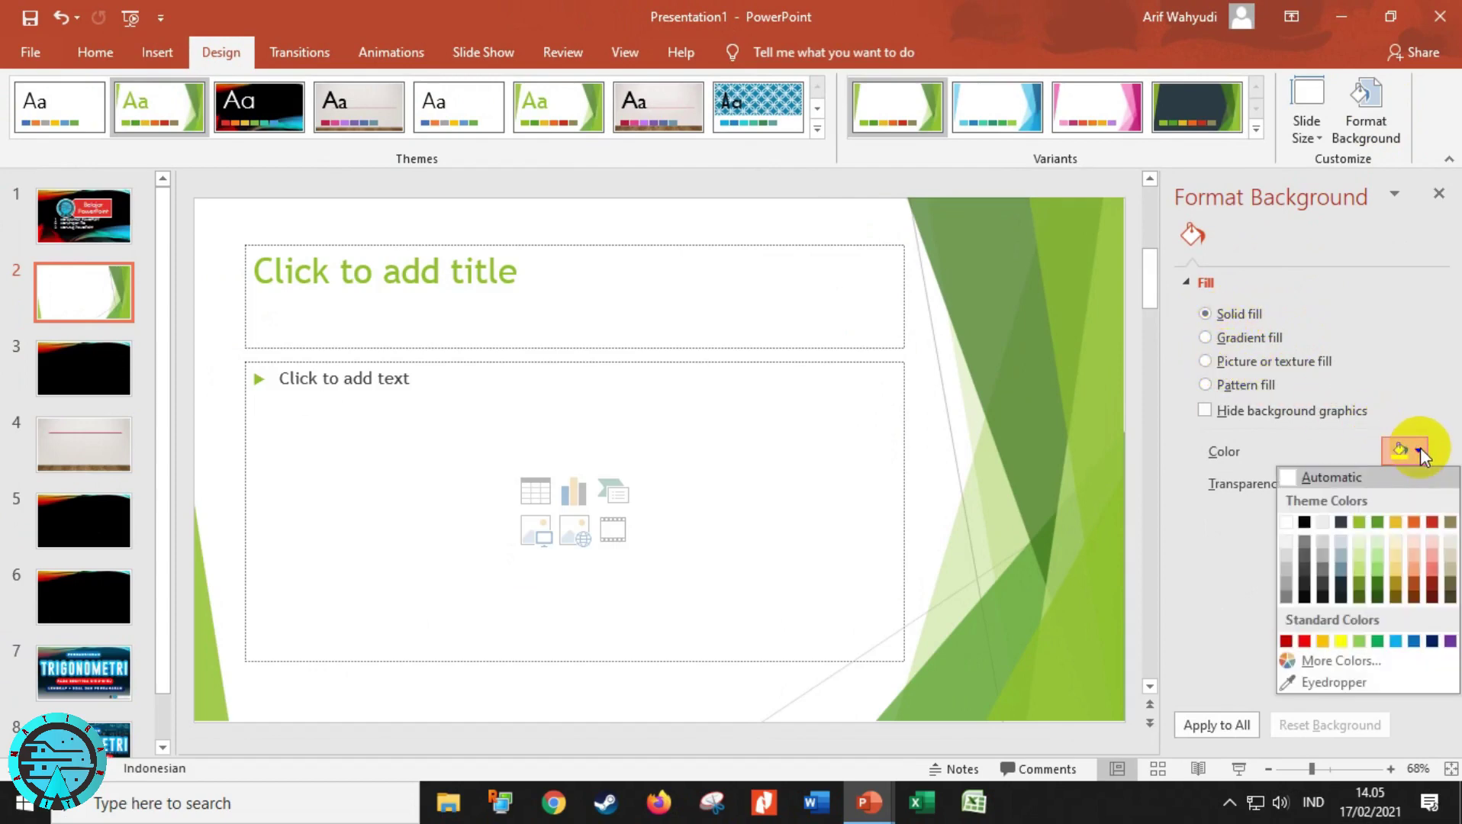
{"action": "left_click", "coordinate": [1359, 580]}
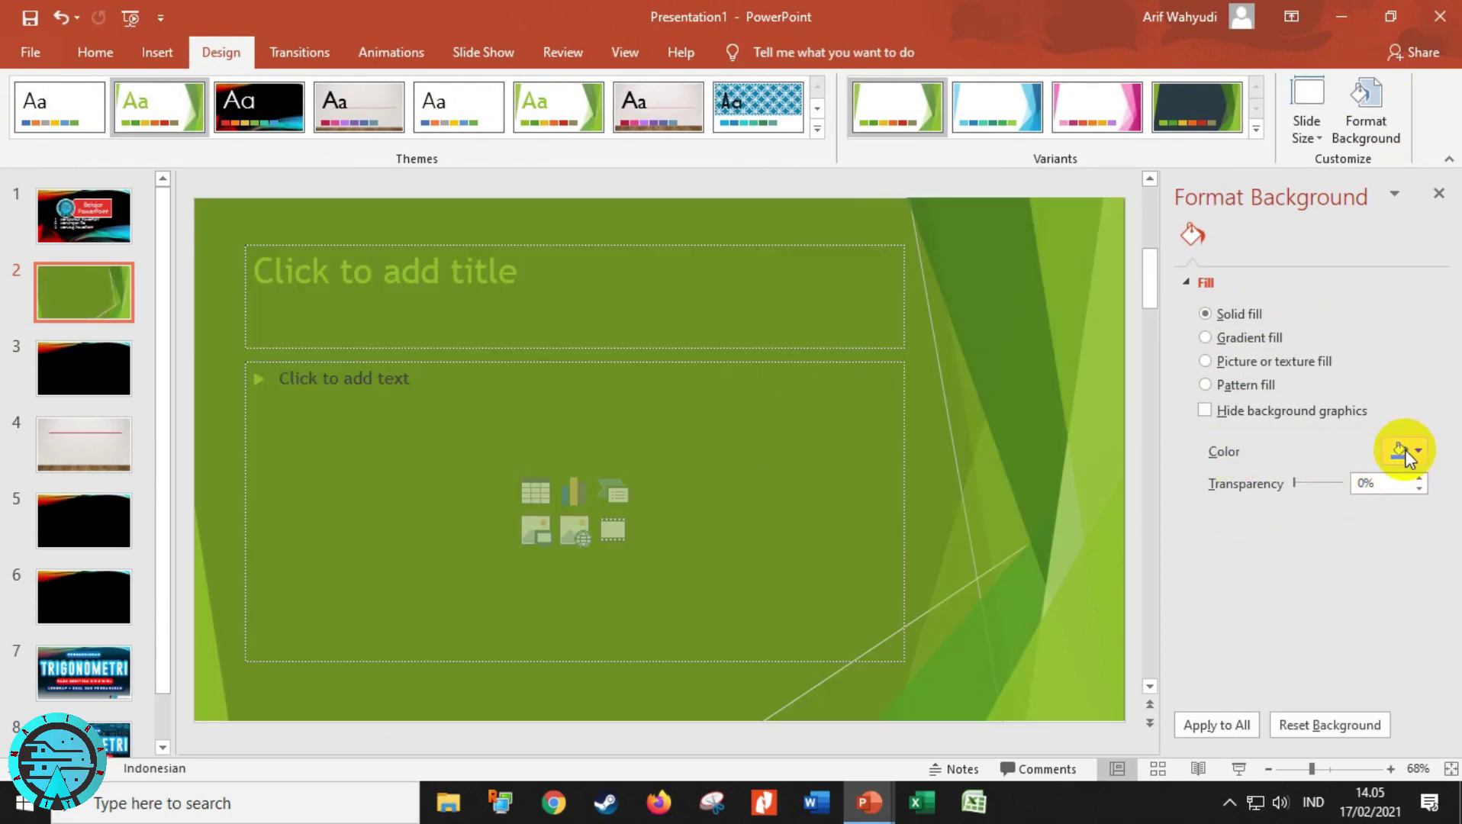
{"action": "left_click", "coordinate": [1250, 338]}
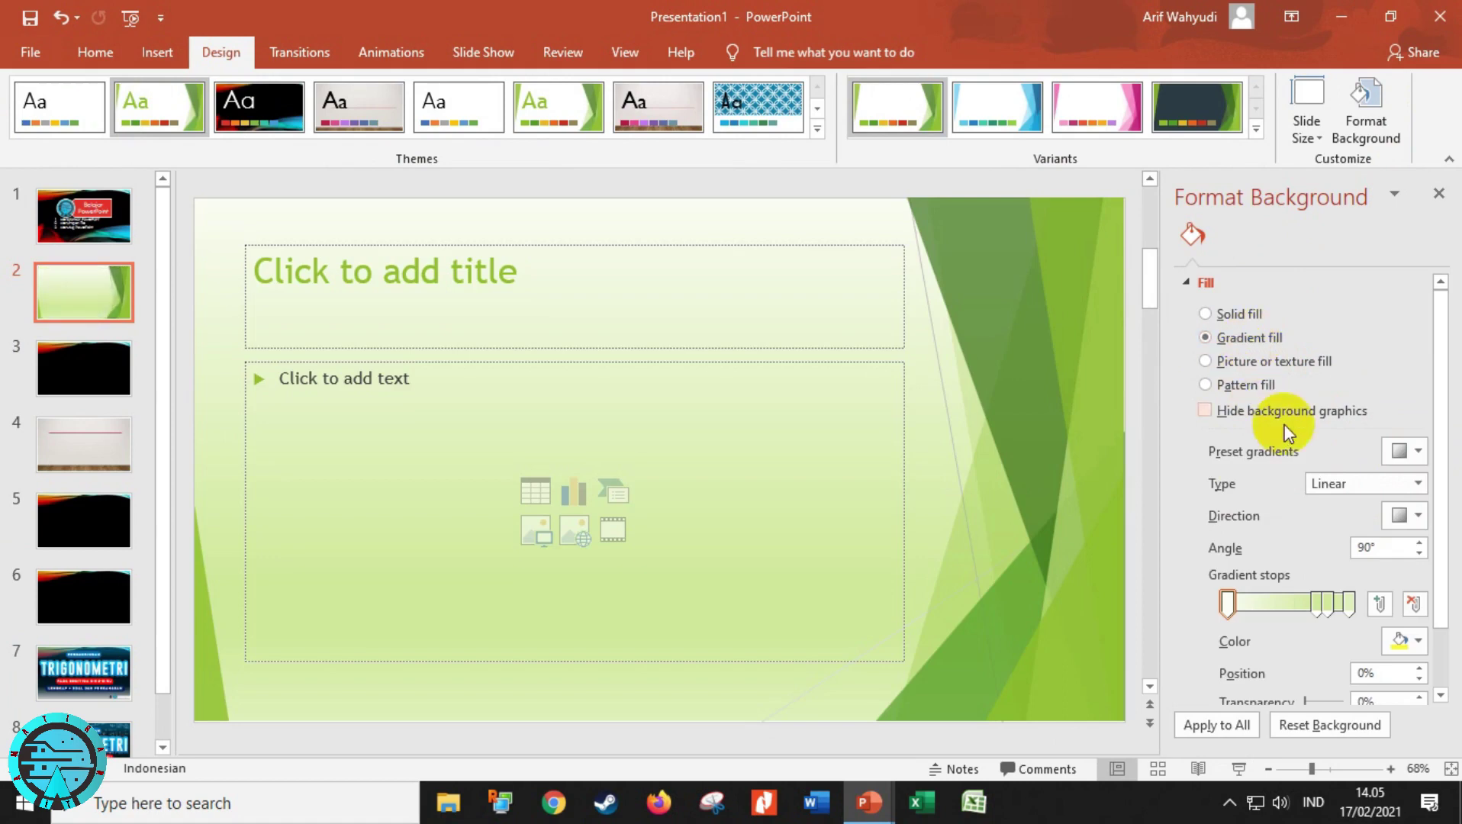
{"action": "left_click", "coordinate": [1407, 451]}
{"action": "left_click", "coordinate": [1295, 586]}
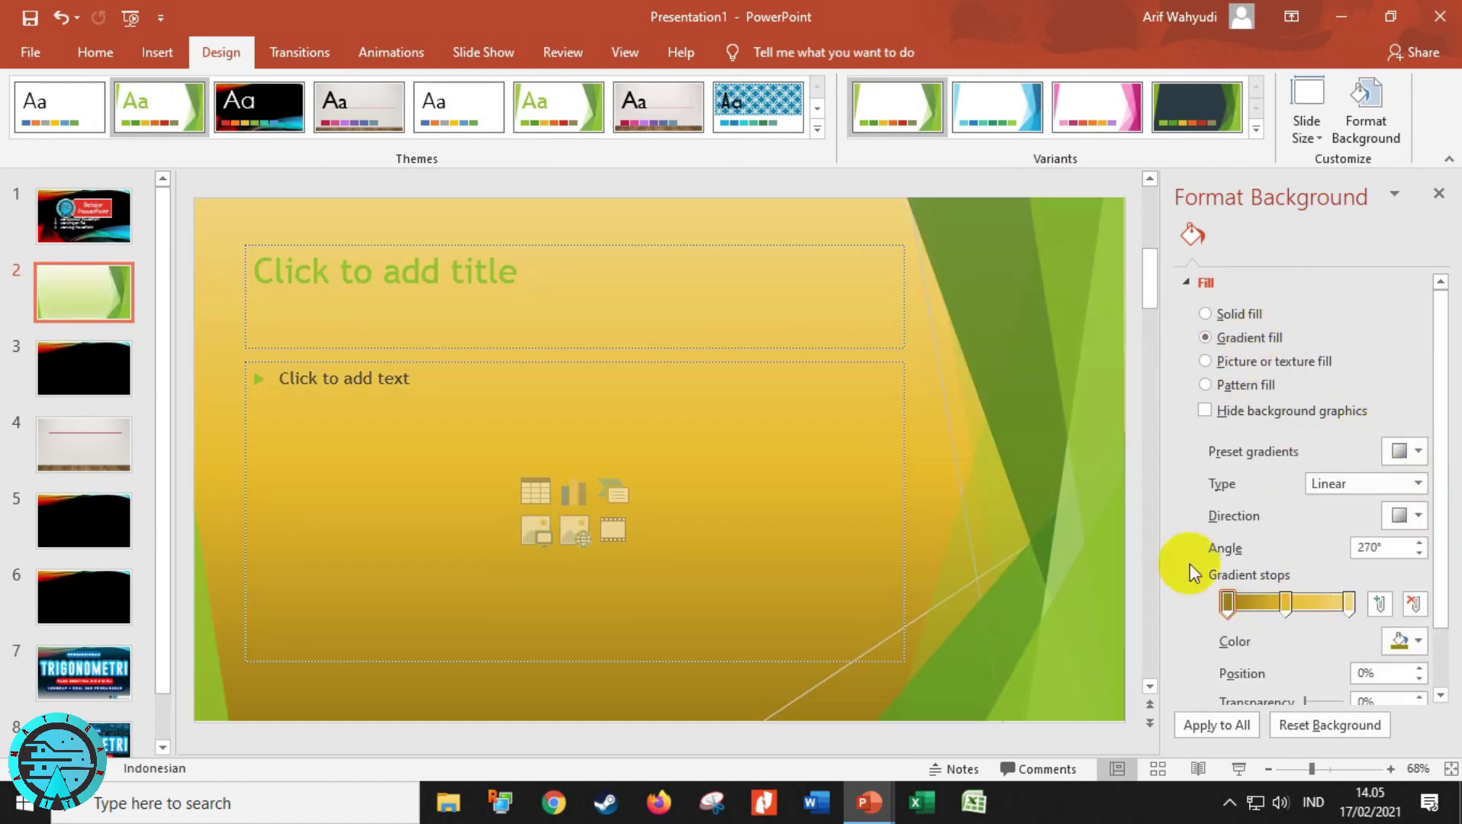
Step: After trying wood and granite textures, apply the purple texture and hide background graphics
{"action": "left_click", "coordinate": [1244, 362]}
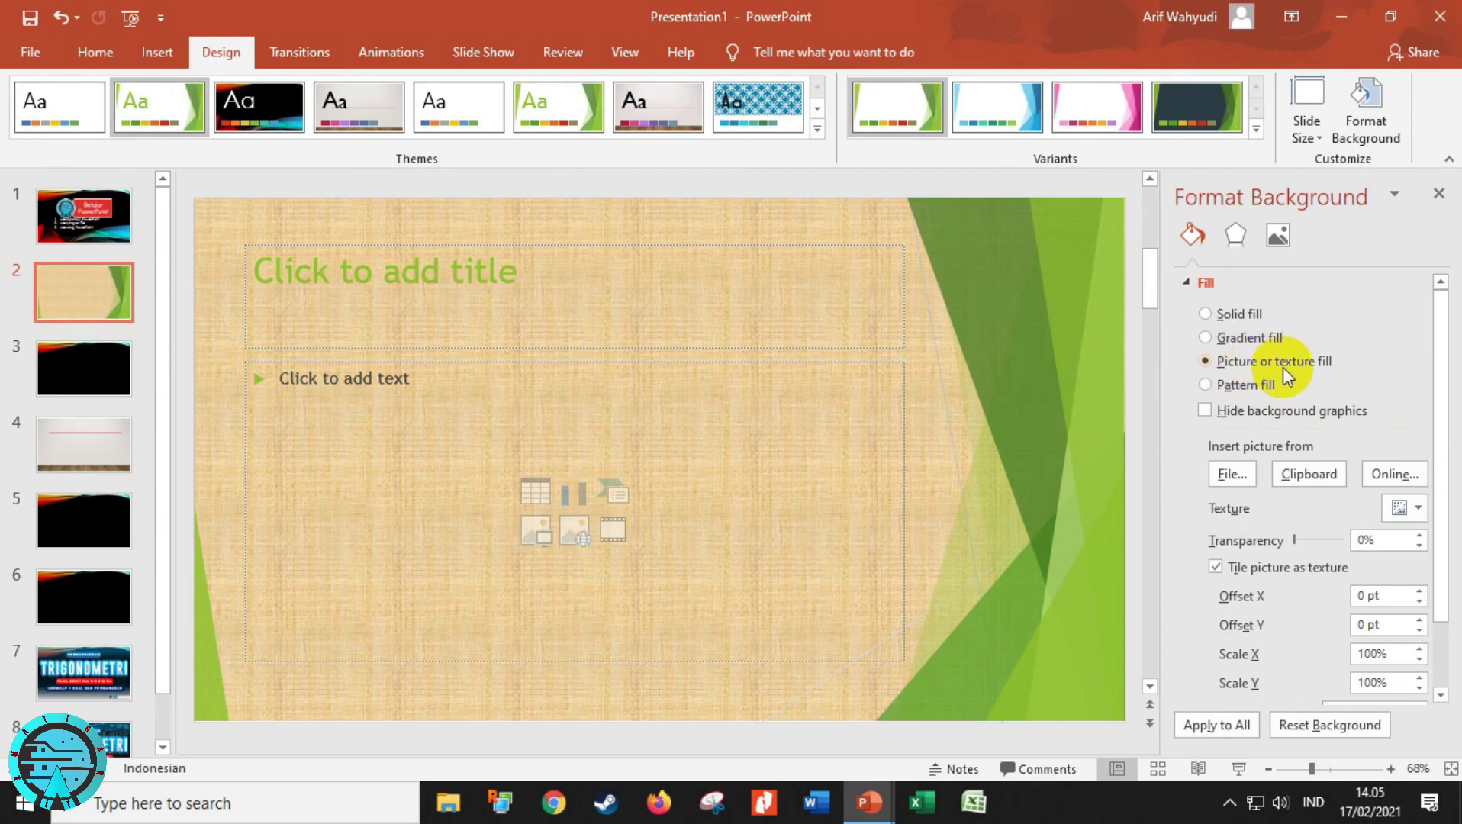
{"action": "left_click", "coordinate": [1399, 508]}
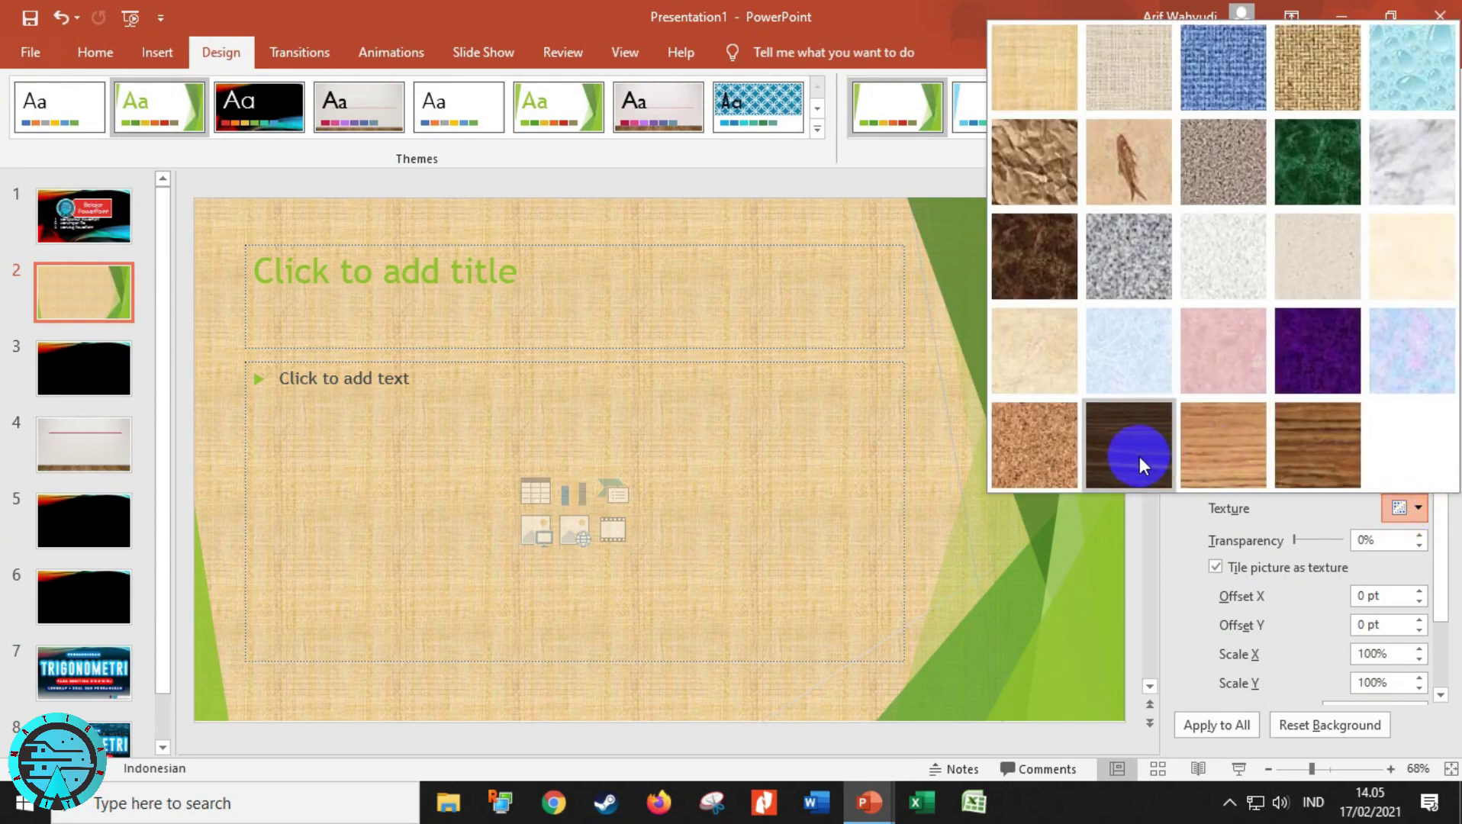
{"action": "left_click", "coordinate": [1135, 455]}
{"action": "left_click", "coordinate": [1402, 508]}
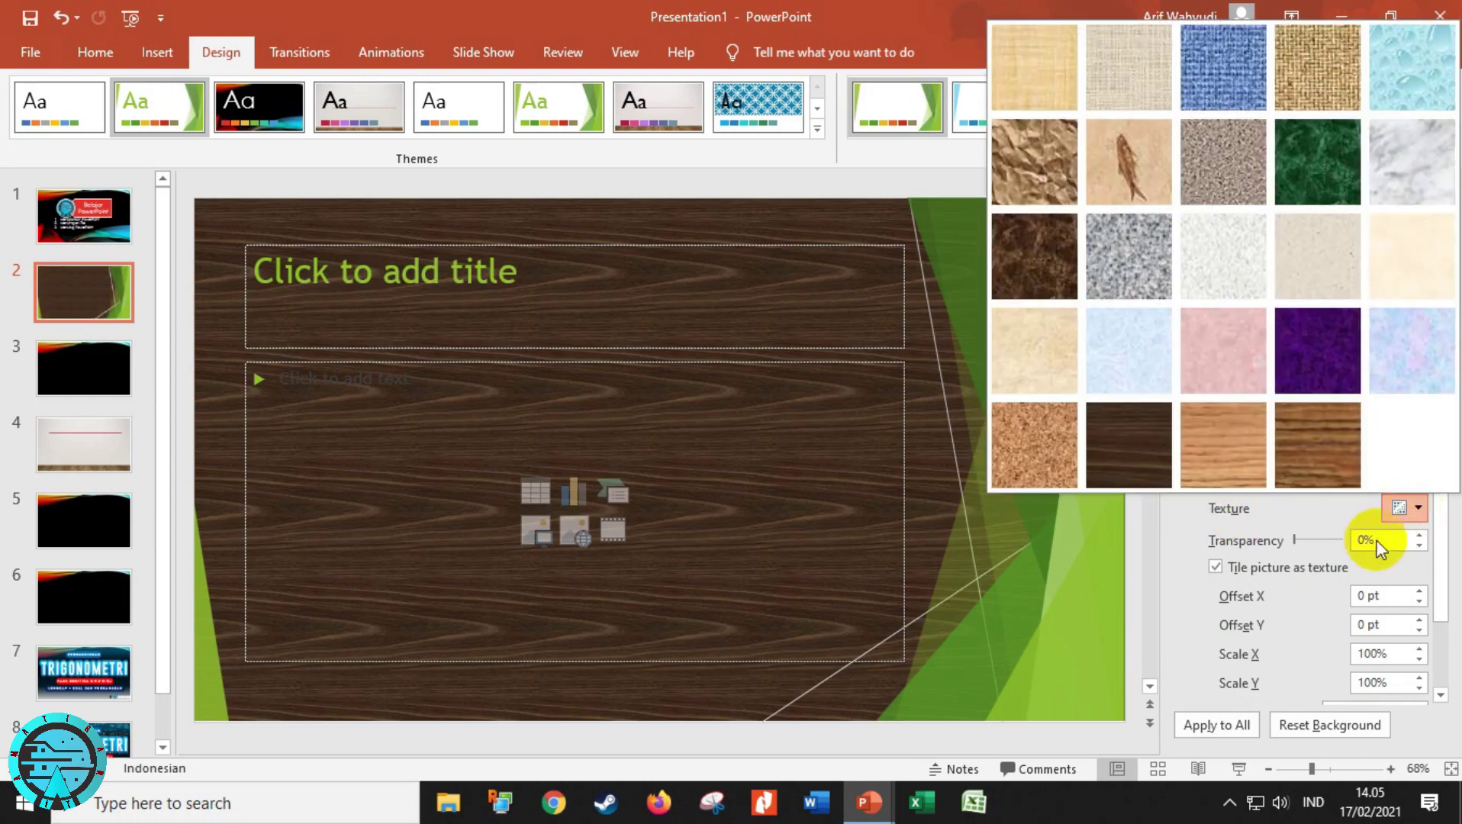
{"action": "left_click", "coordinate": [1317, 470]}
{"action": "left_click", "coordinate": [1401, 509]}
{"action": "left_click", "coordinate": [1159, 218]}
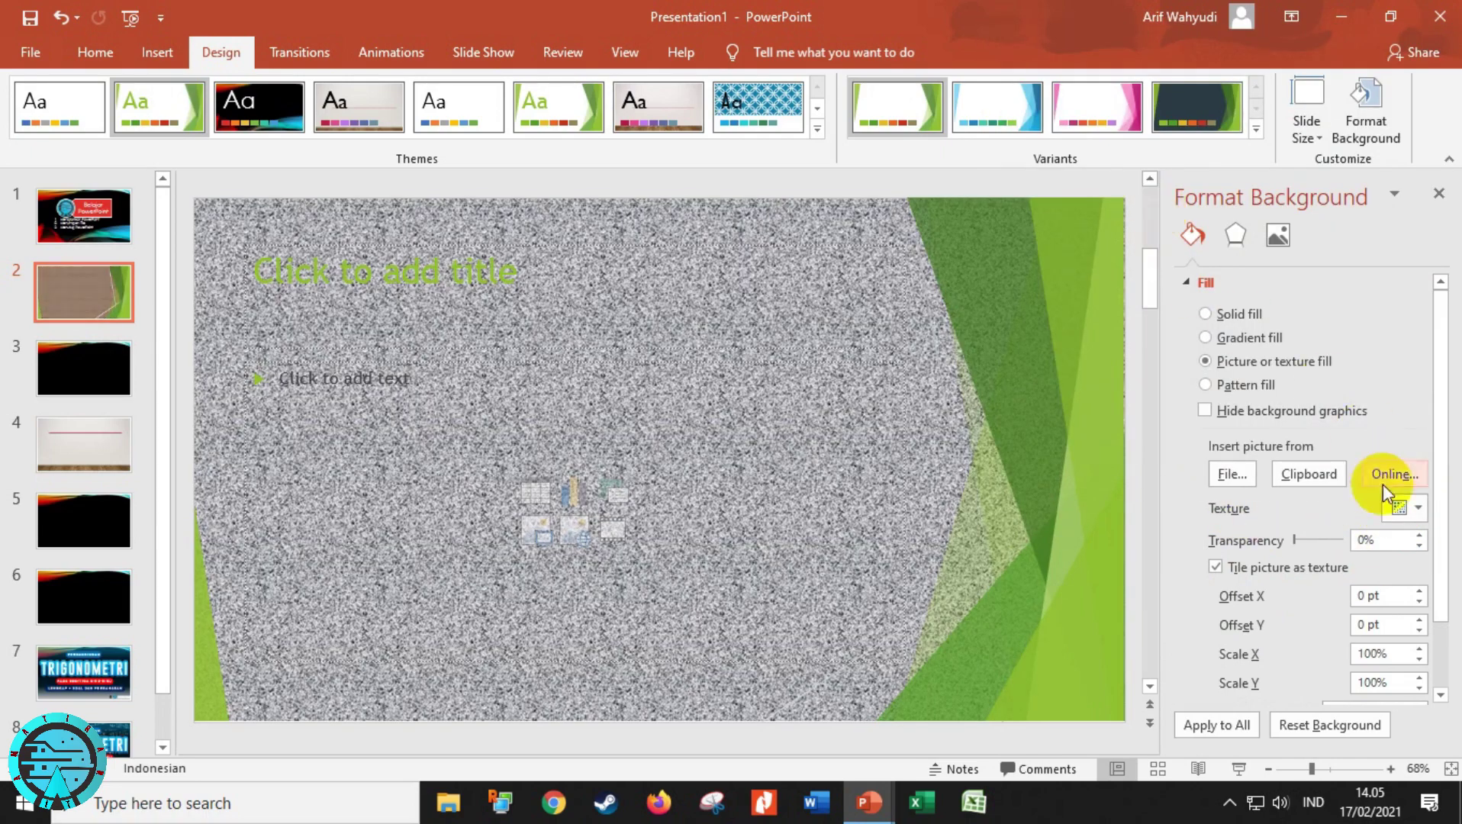
{"action": "left_click", "coordinate": [1399, 505]}
{"action": "left_click", "coordinate": [1316, 358]}
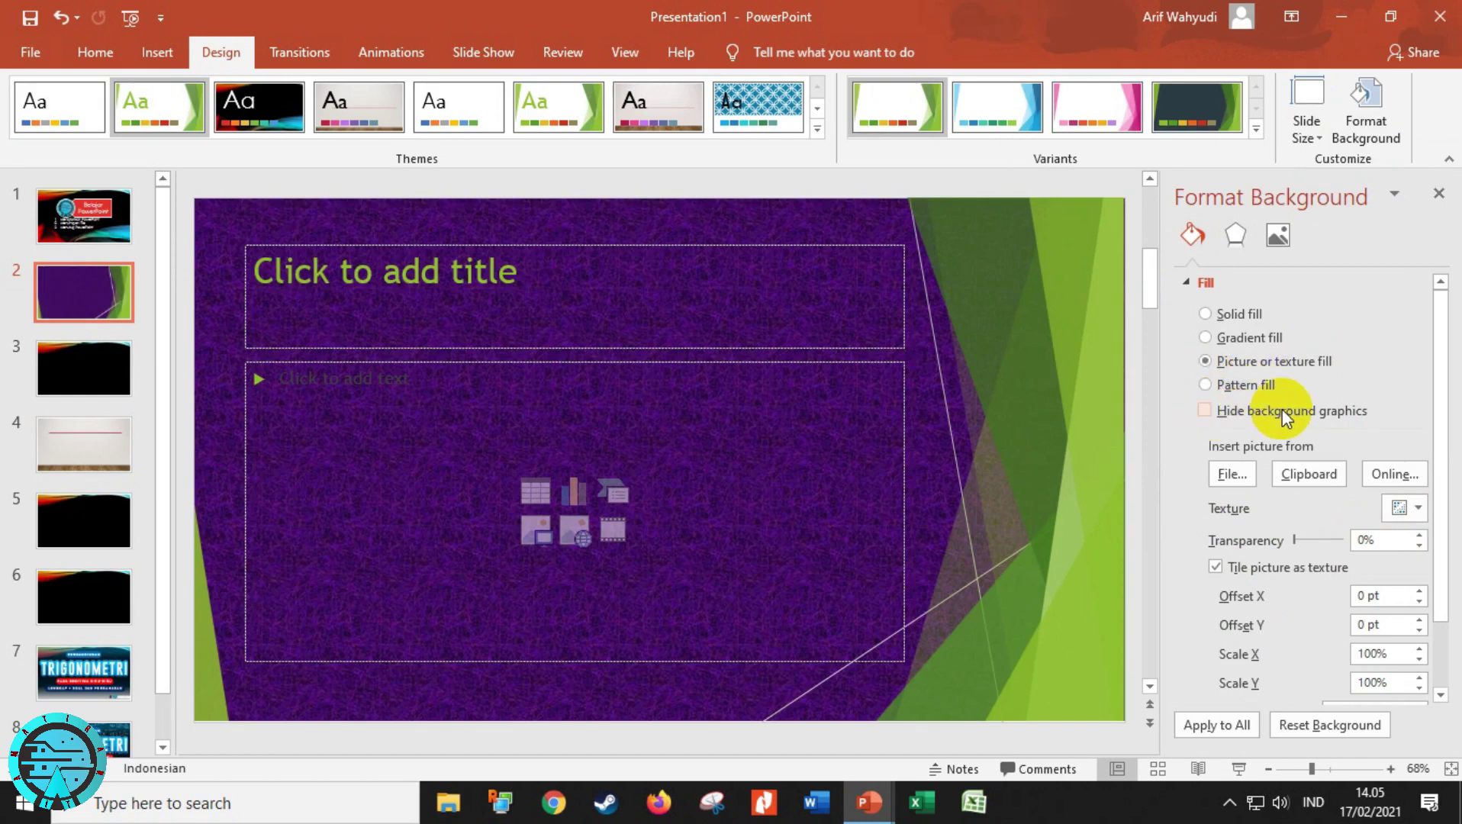
{"action": "left_click", "coordinate": [1207, 410]}
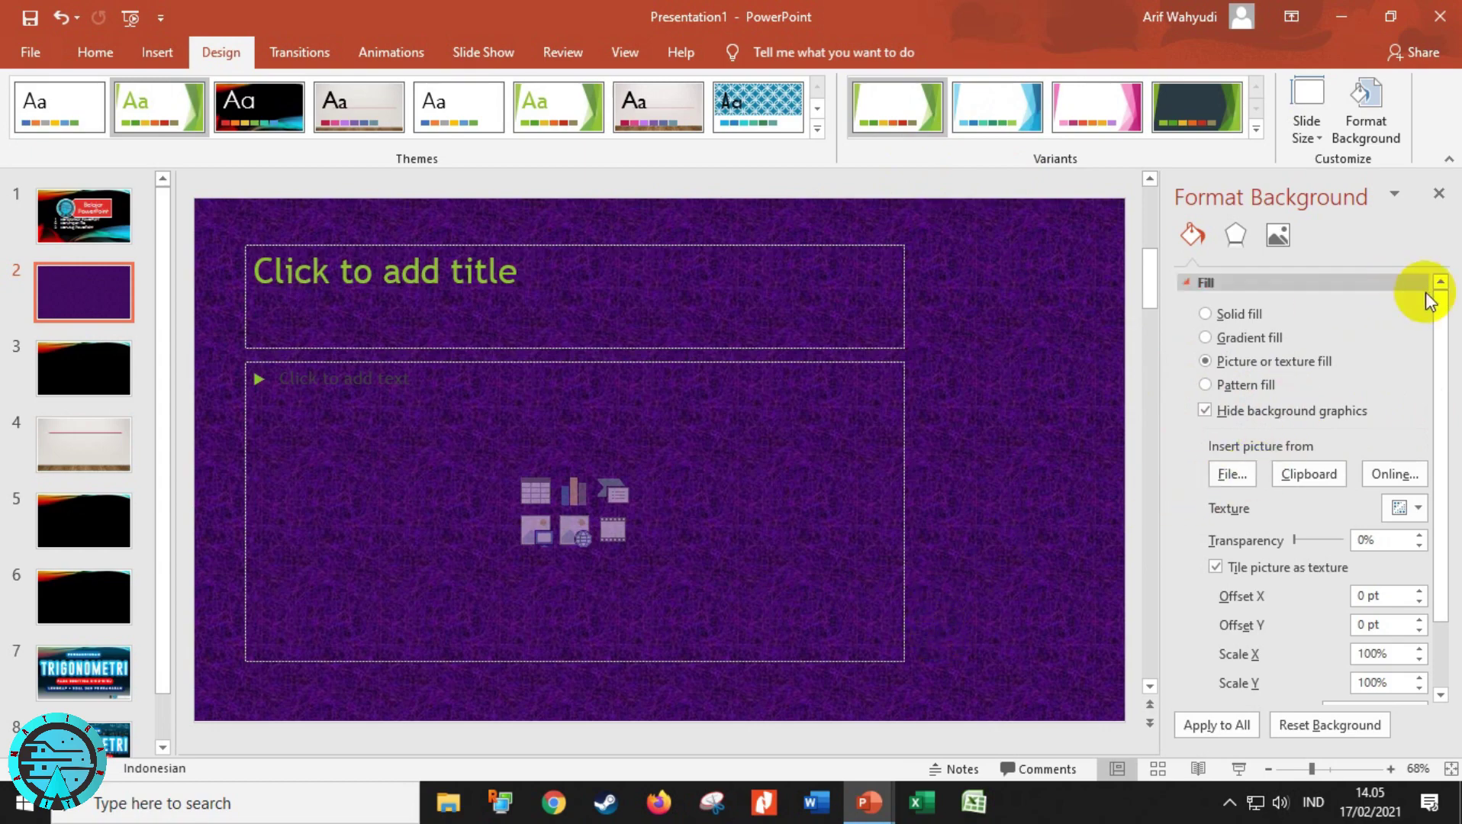
Step: Select 'foto gedung kartek 2' from D:\GAMBAR UJIAN PRAKTIK 2020 as the background picture file
{"action": "left_click", "coordinate": [1238, 477]}
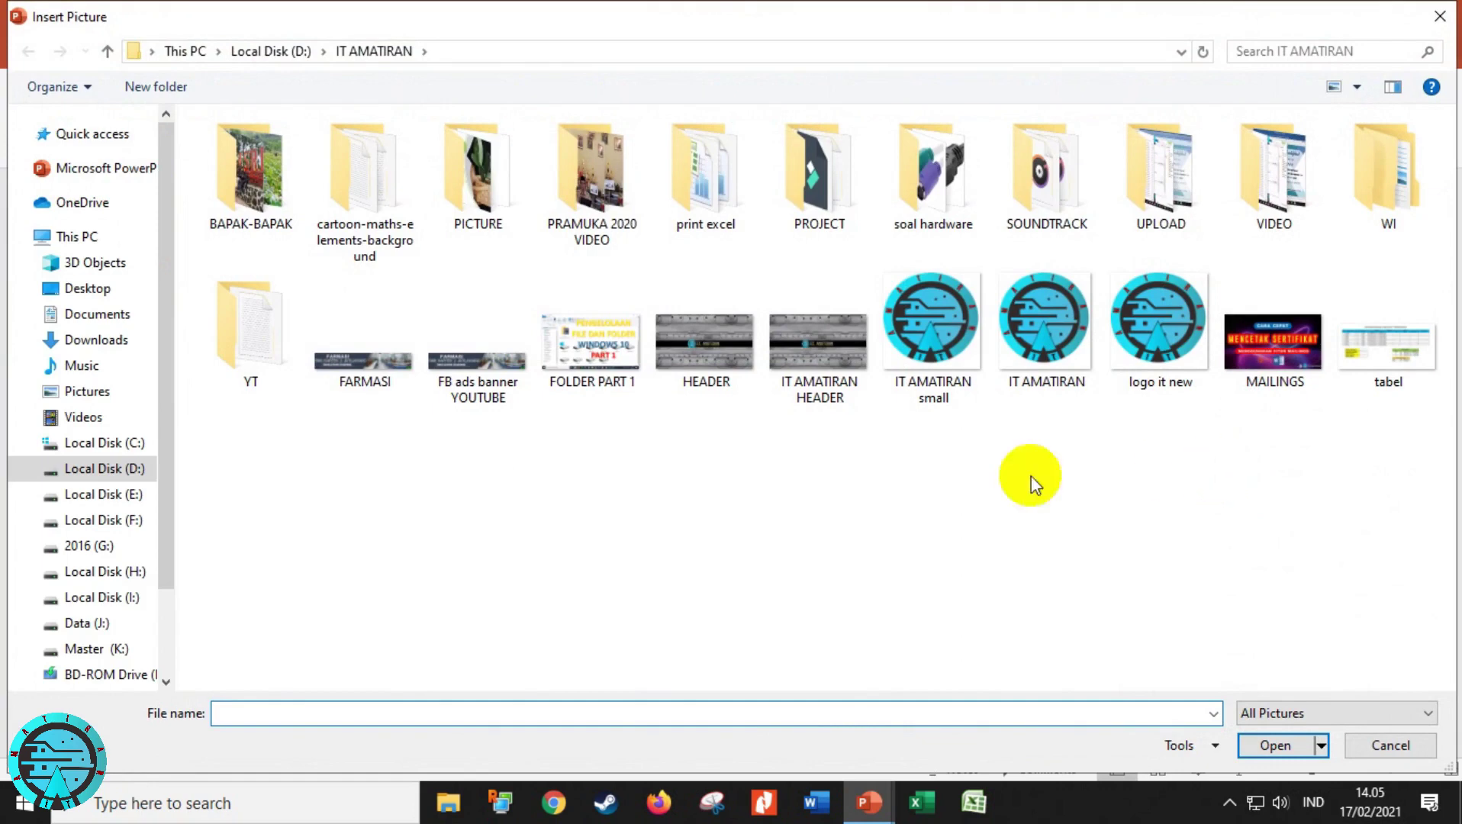
{"action": "left_click", "coordinate": [129, 476]}
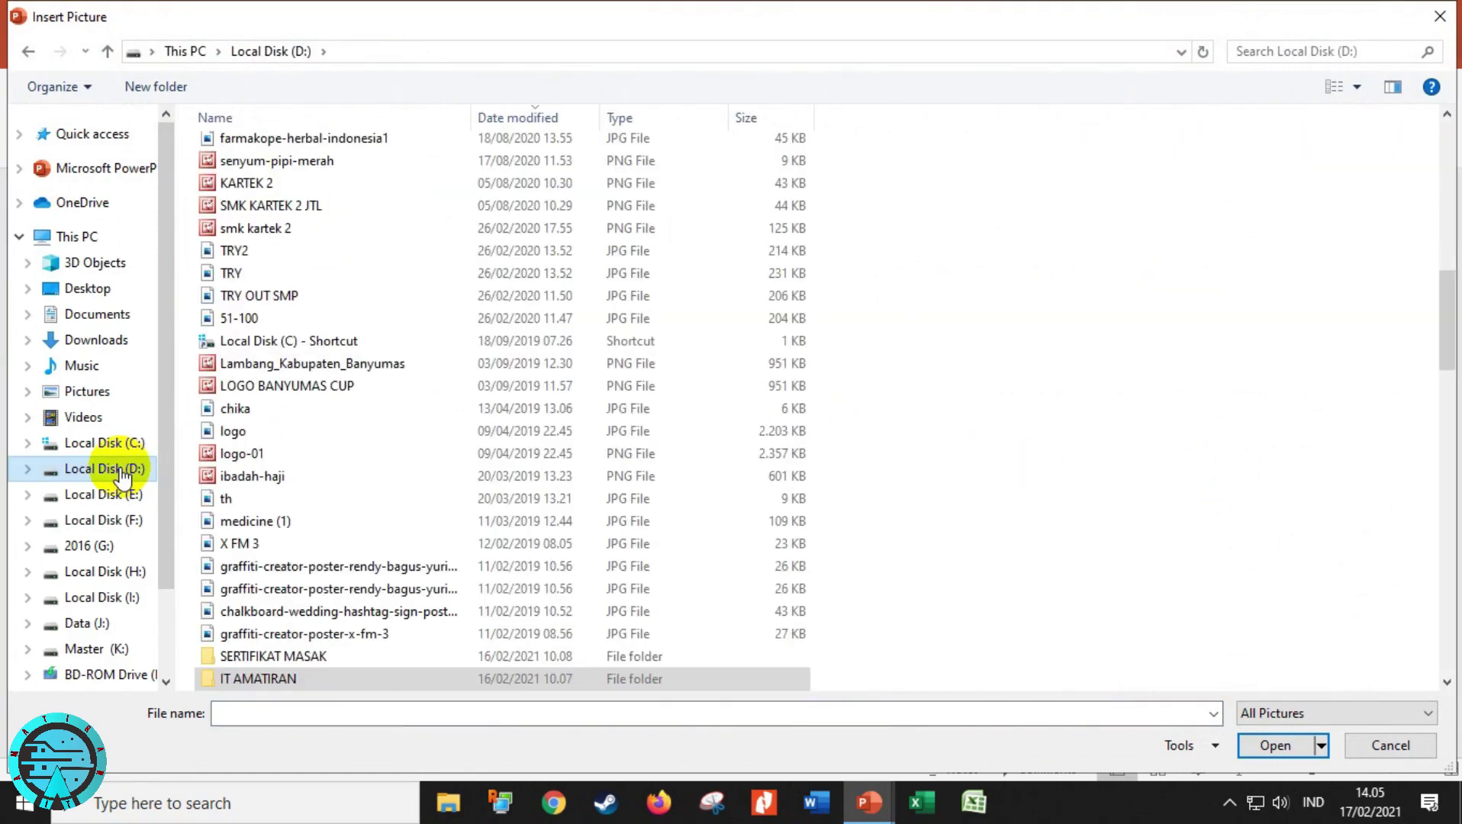
{"action": "left_click", "coordinate": [275, 368]}
{"action": "type", "text": "ga"}
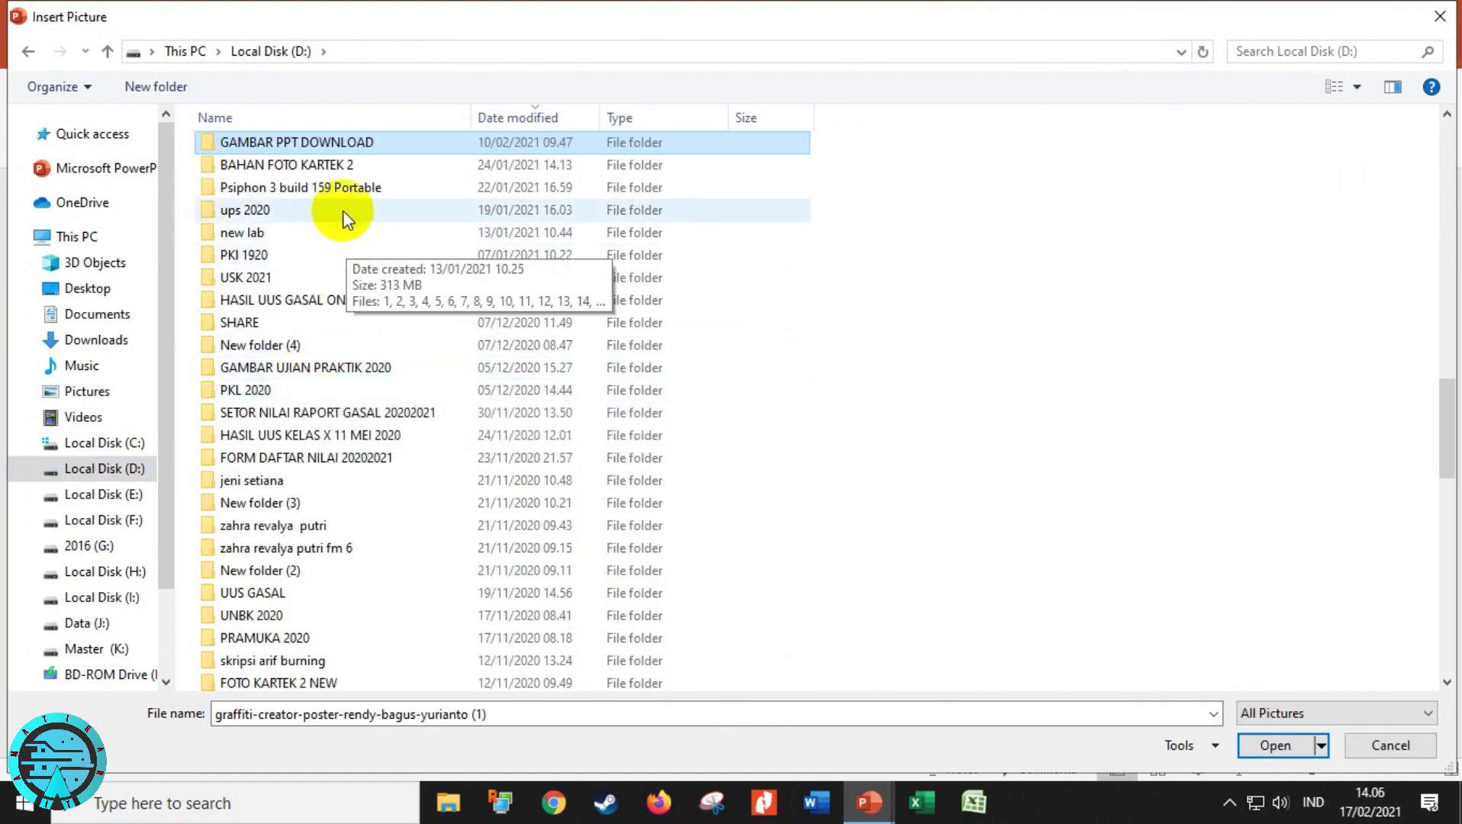
{"action": "double_click", "coordinate": [287, 140]}
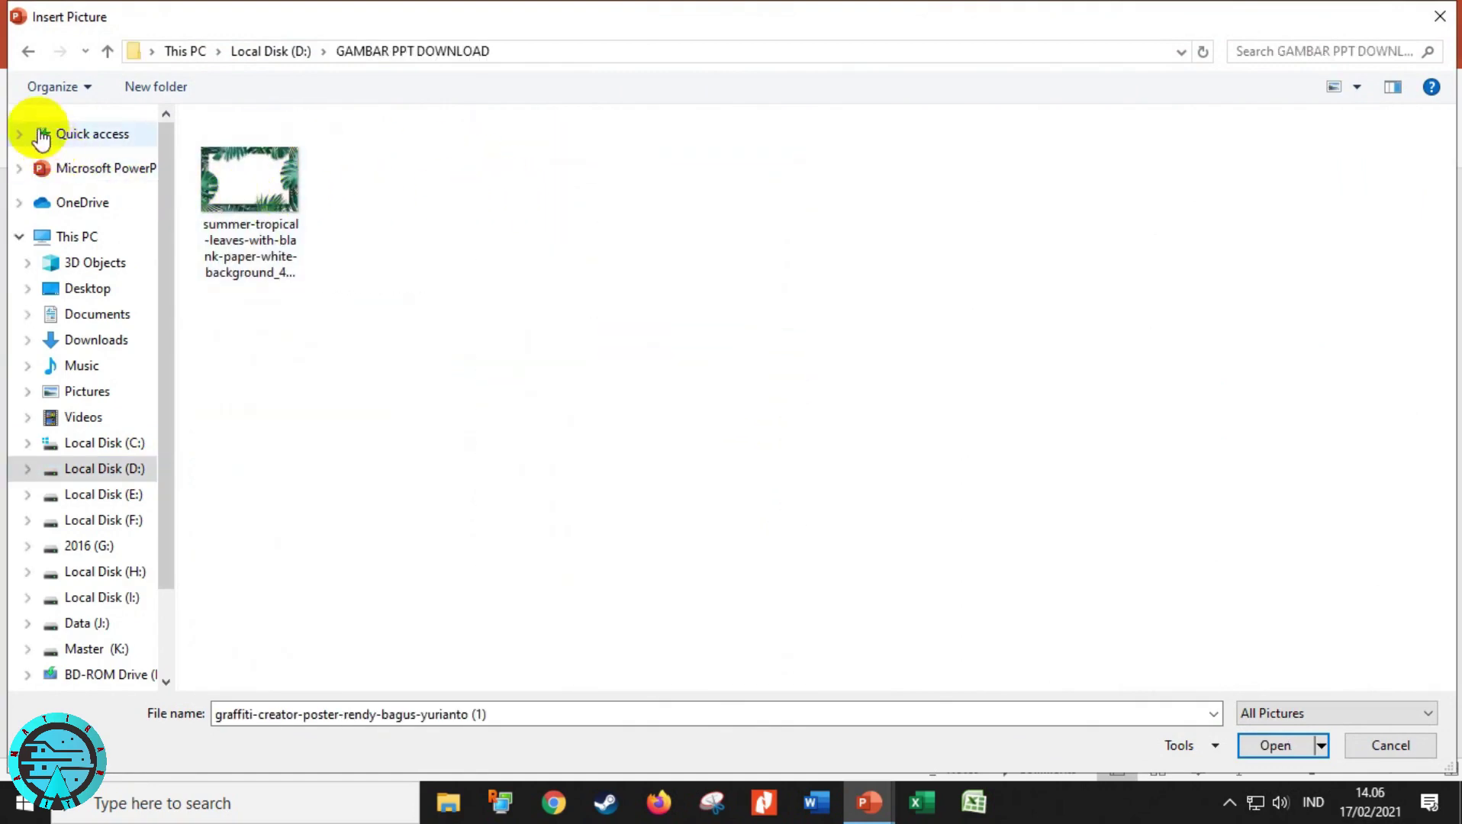
{"action": "left_click", "coordinate": [28, 51]}
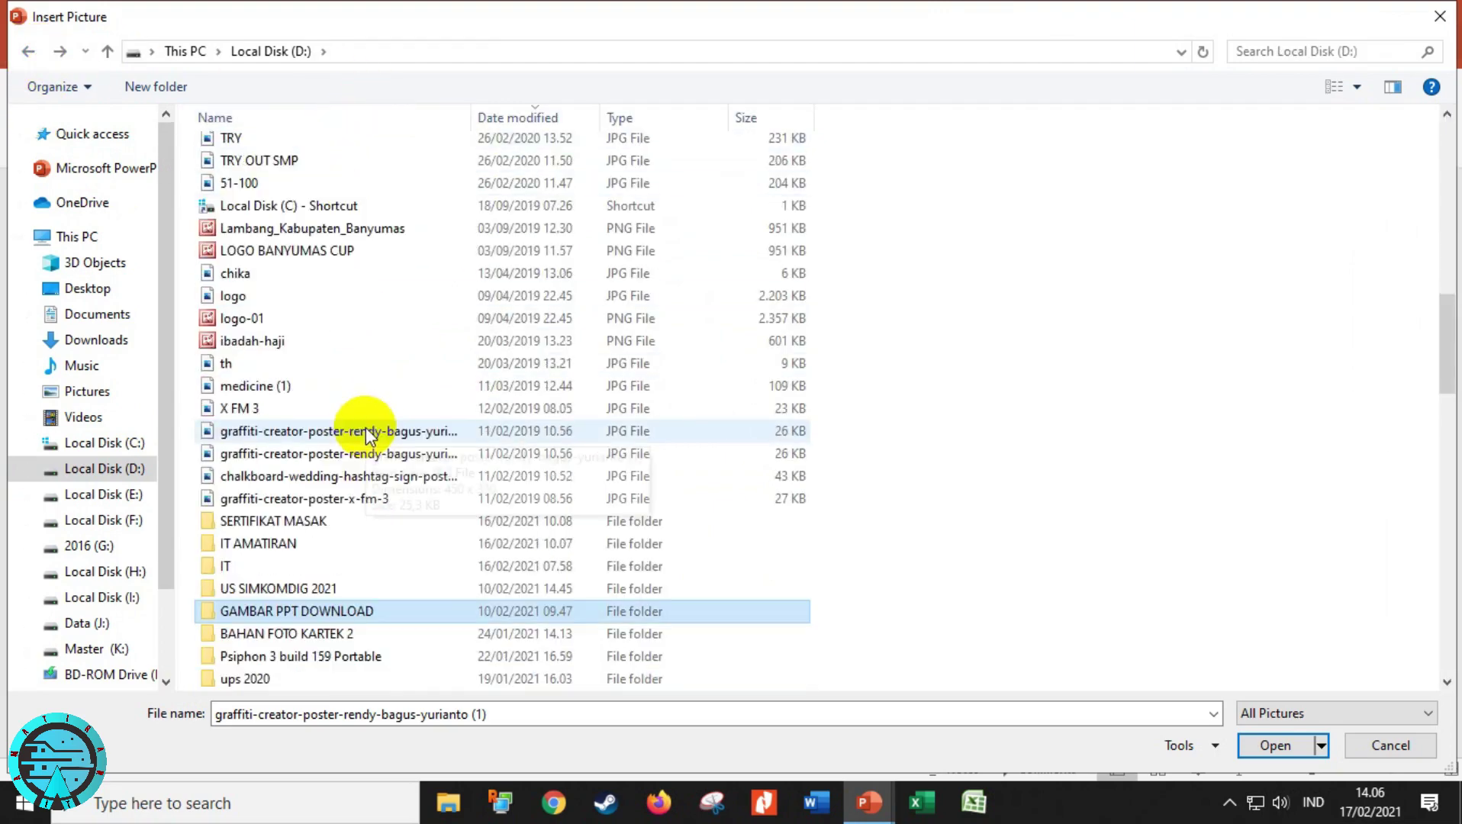
{"action": "scroll", "coordinate": [406, 598], "scroll_direction": "down", "scroll_amount": 4}
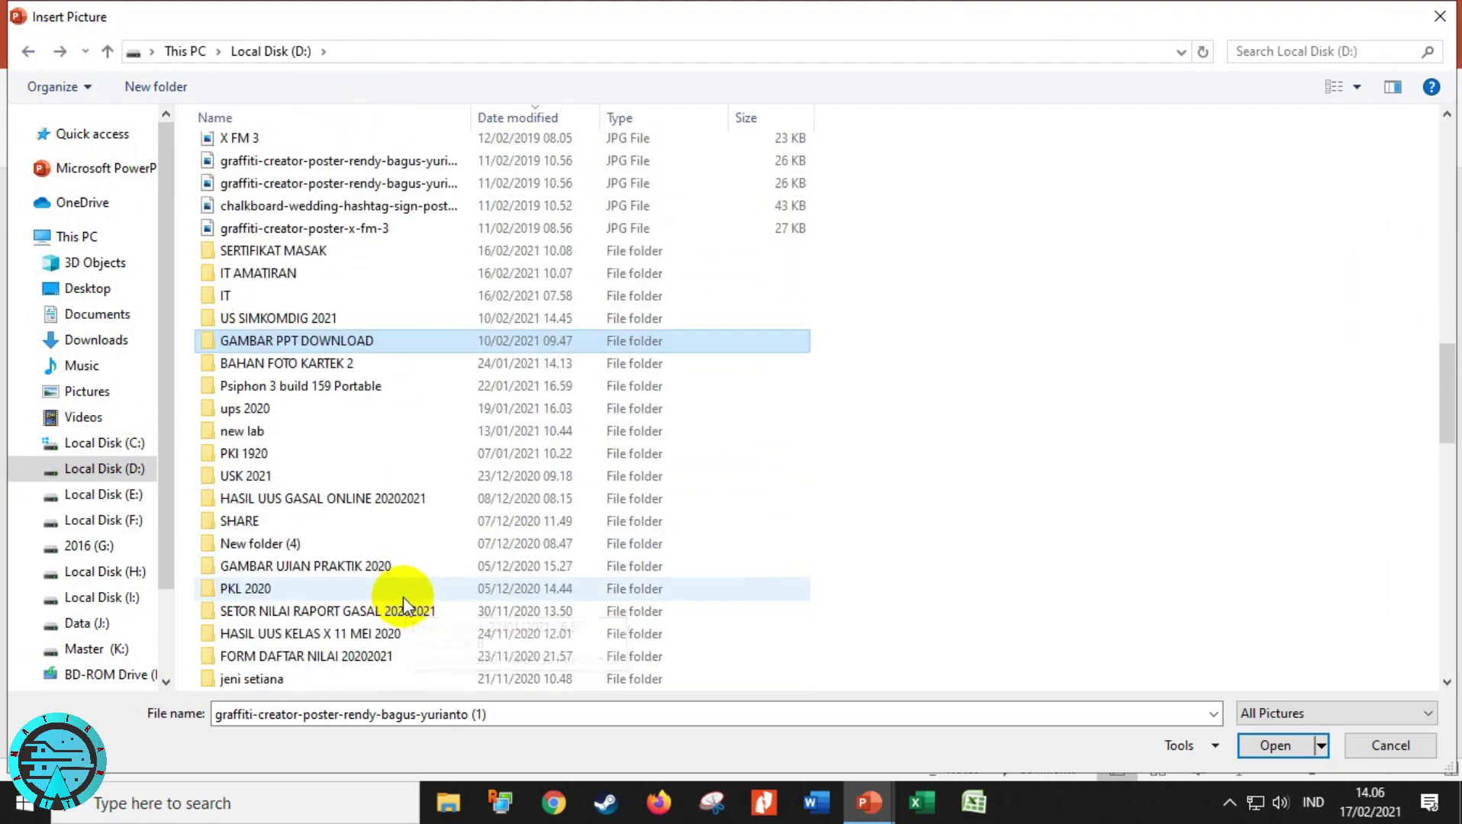
{"action": "double_click", "coordinate": [381, 565]}
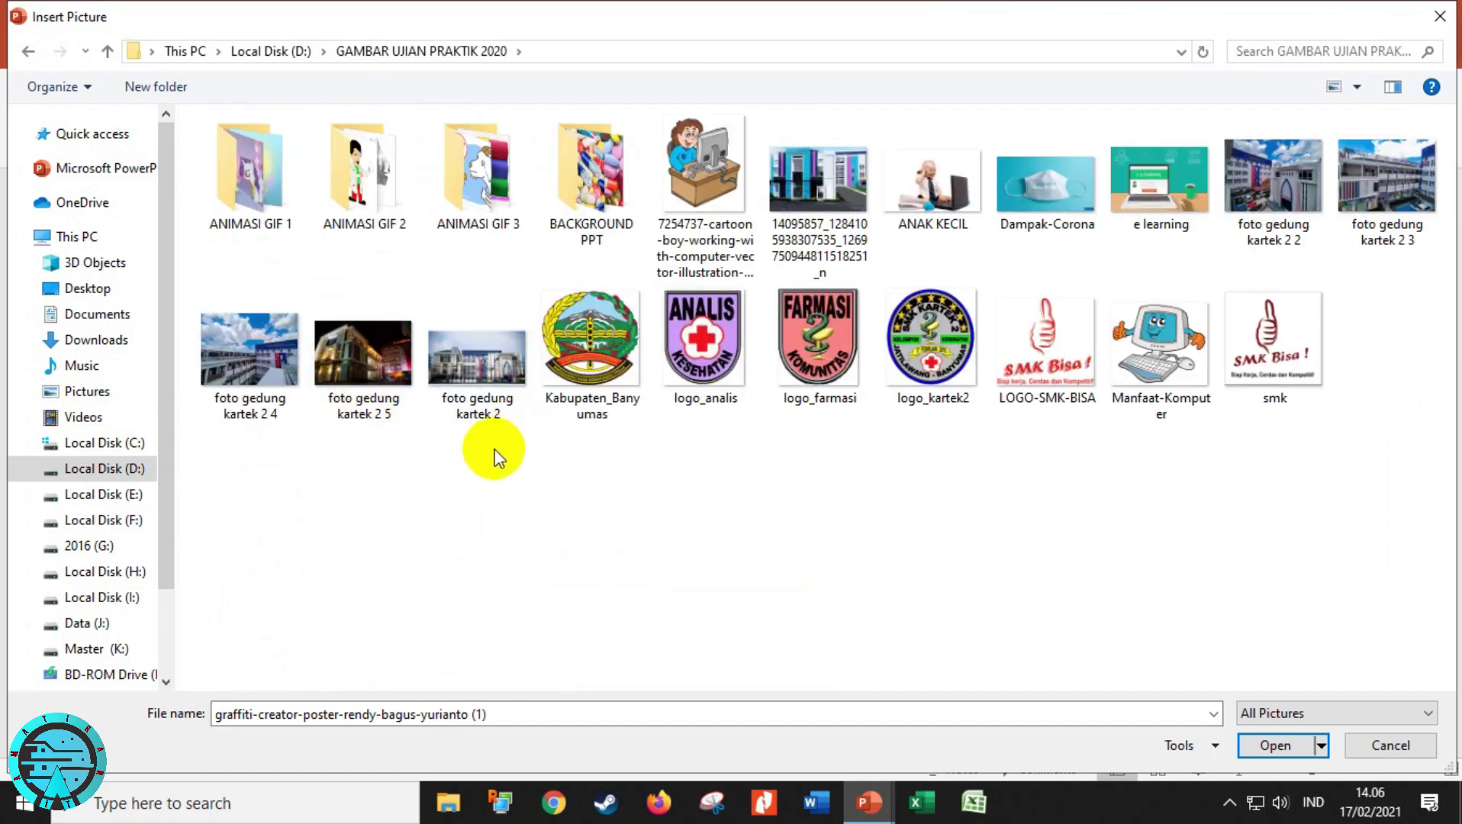
{"action": "left_click", "coordinate": [482, 393]}
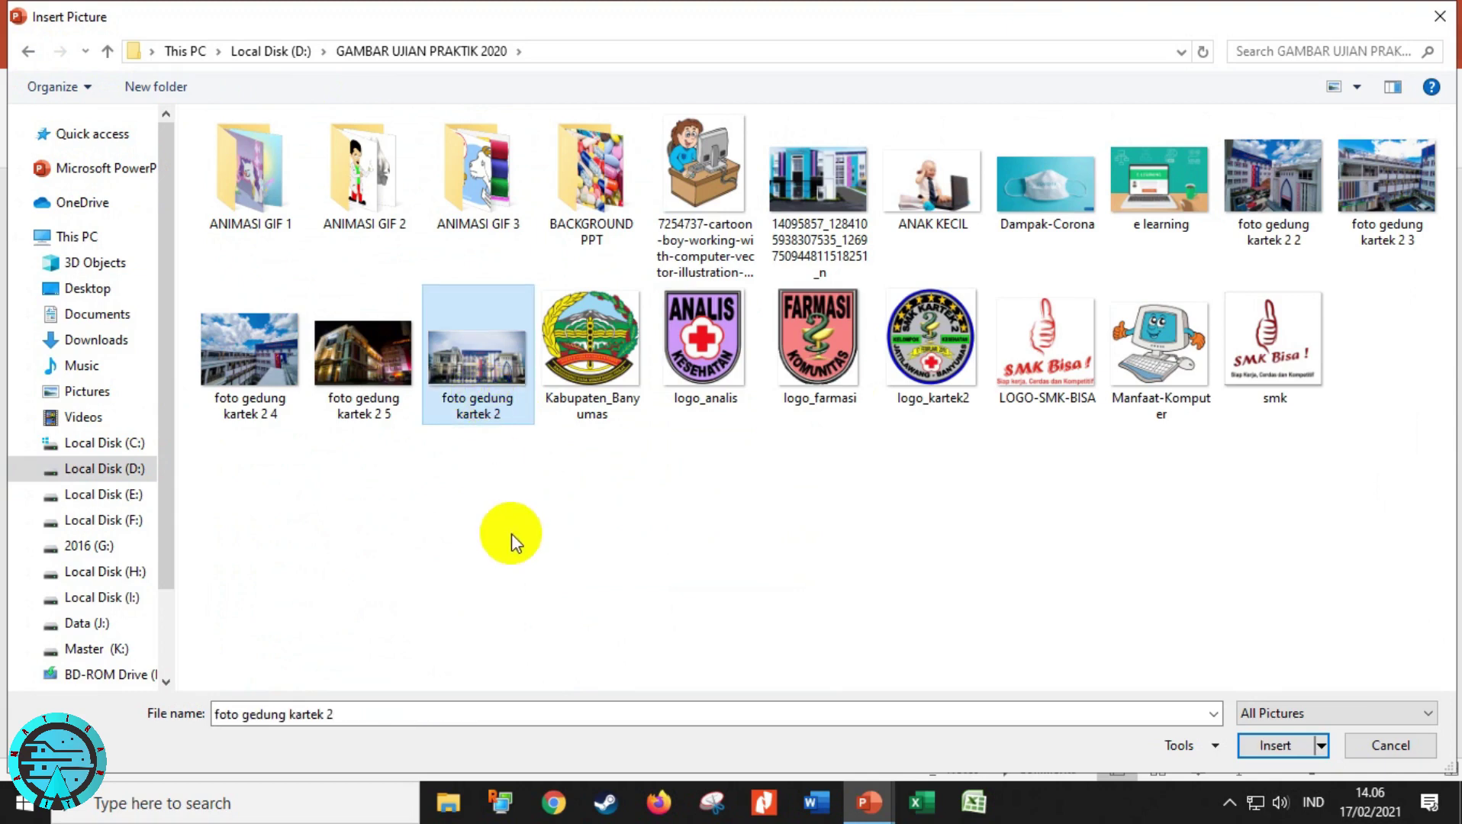
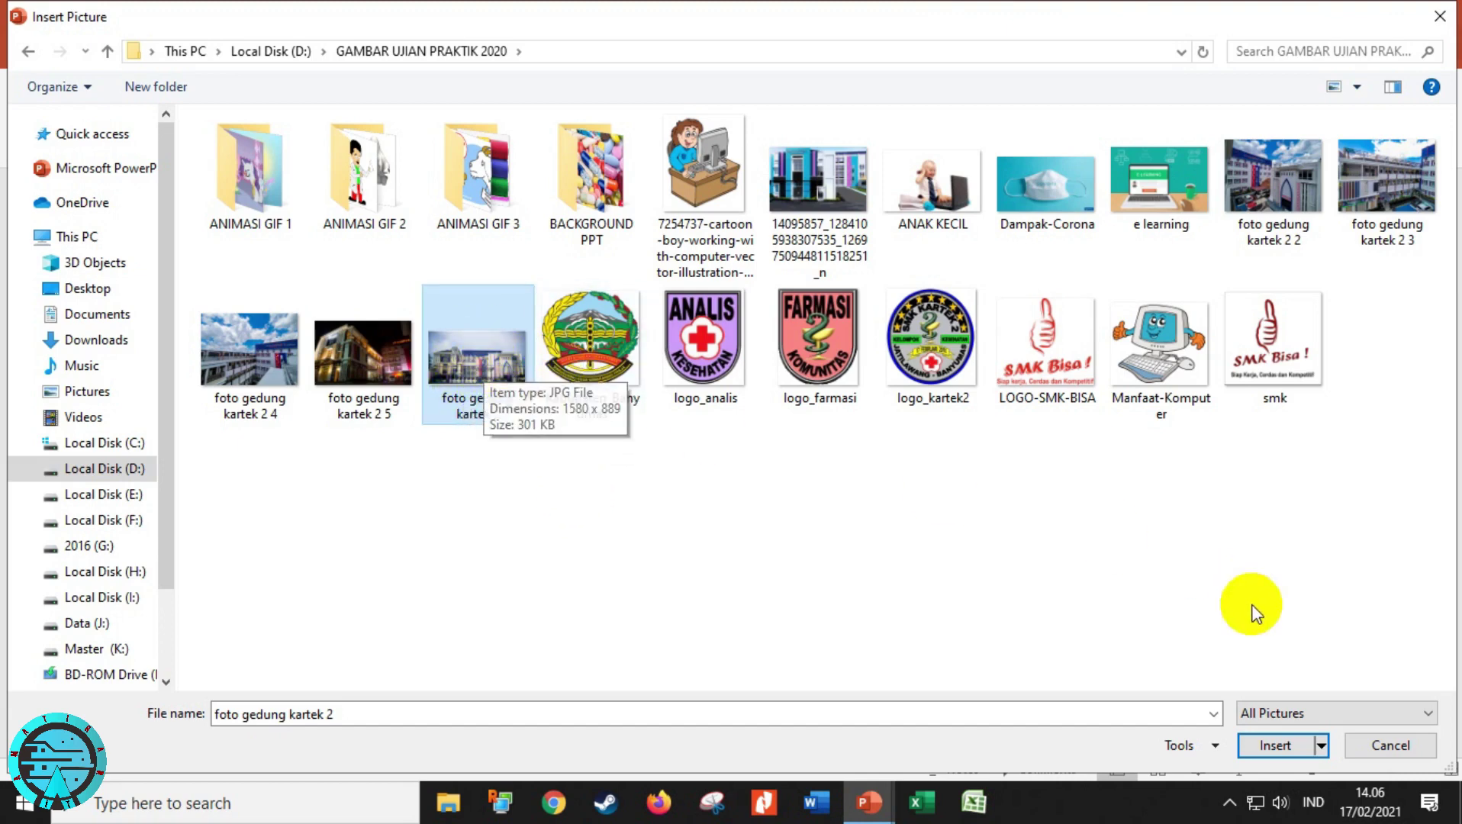
Step: Insert 'foto gedung kartek 2' as slide 2's background, preview it full screen, and close the pane
{"action": "left_click", "coordinate": [1271, 746]}
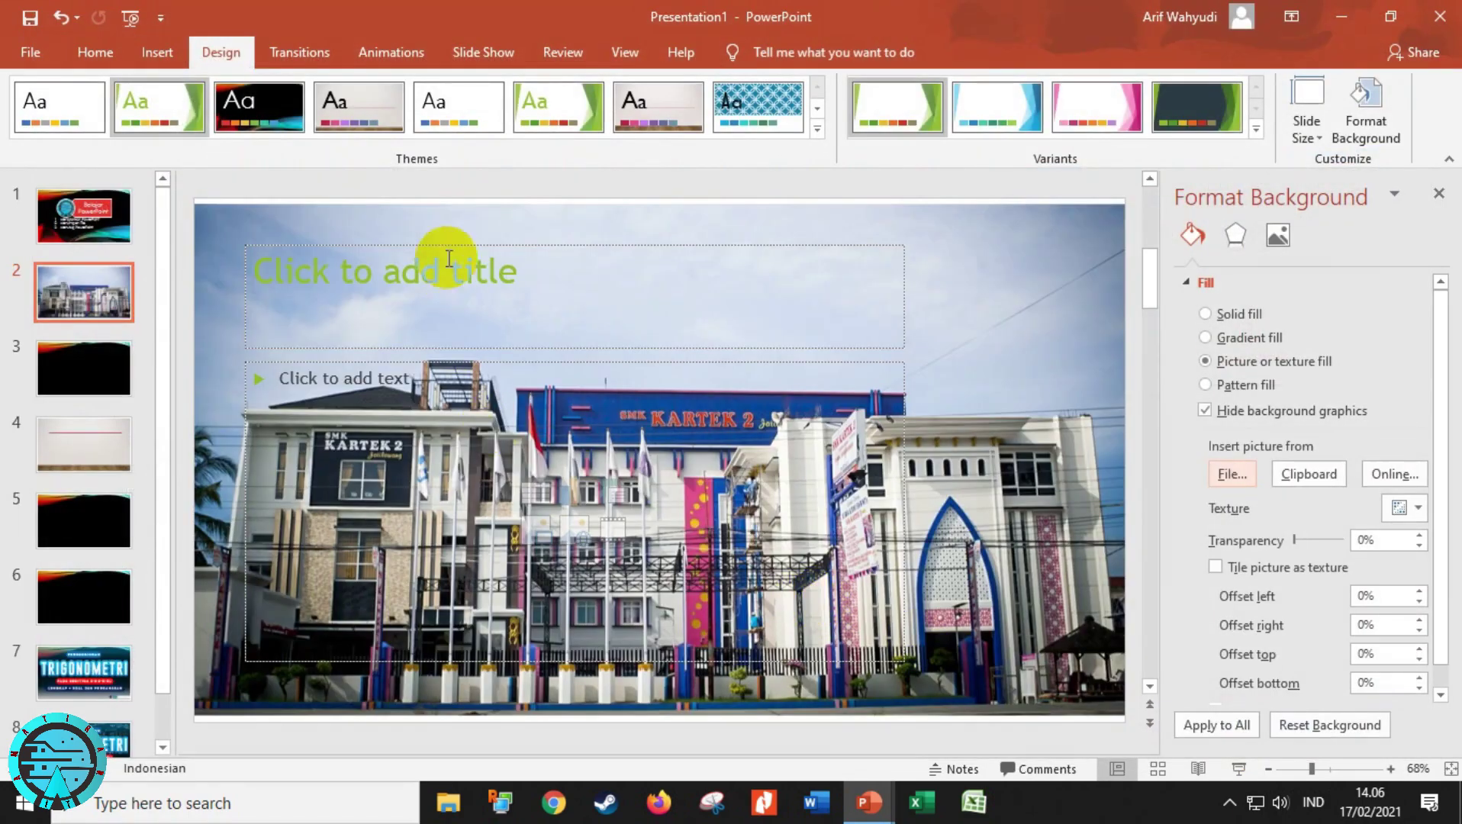
{"action": "left_click", "coordinate": [1239, 769]}
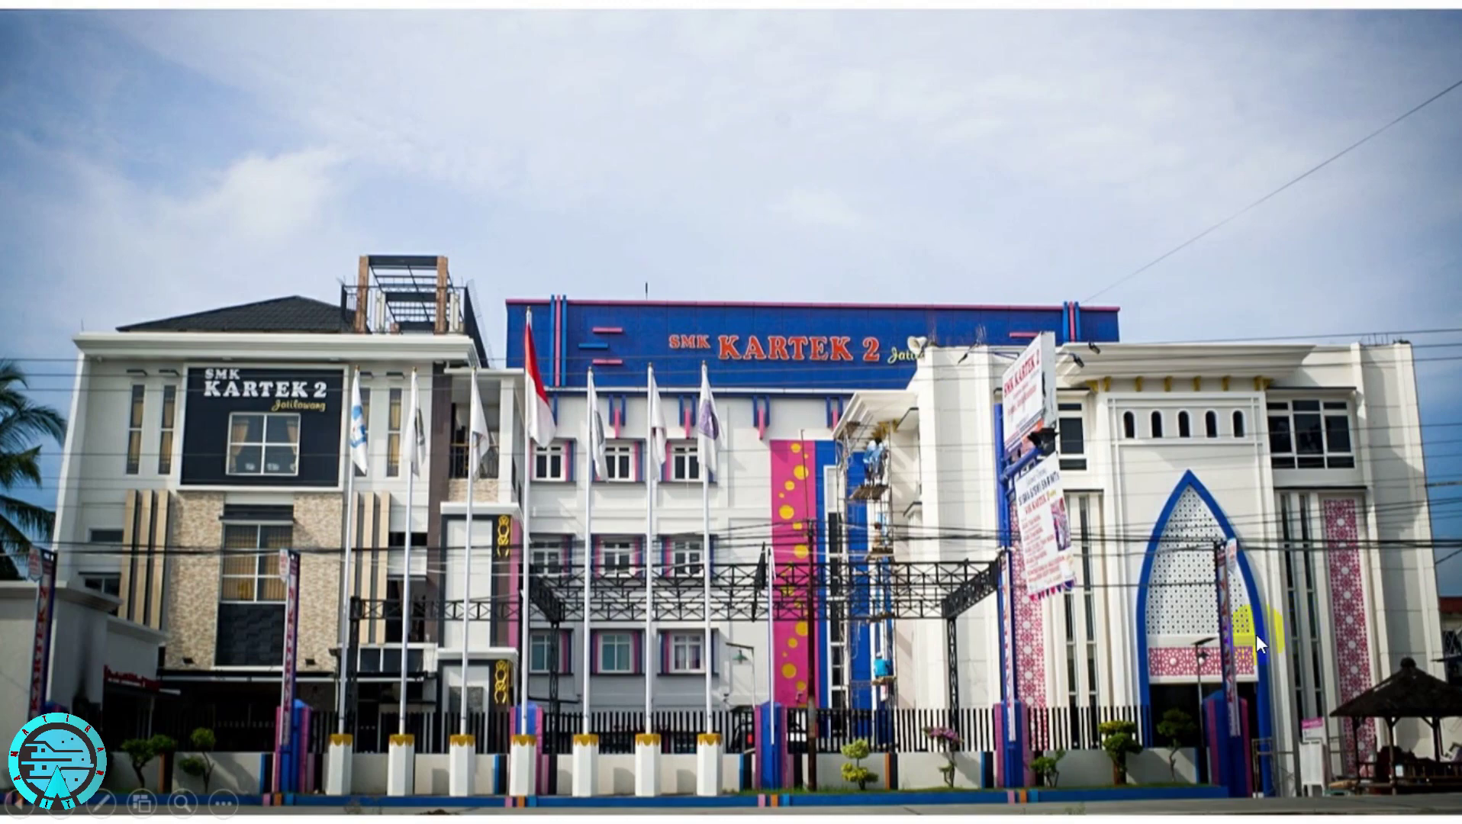
{"action": "key", "text": "Escape"}
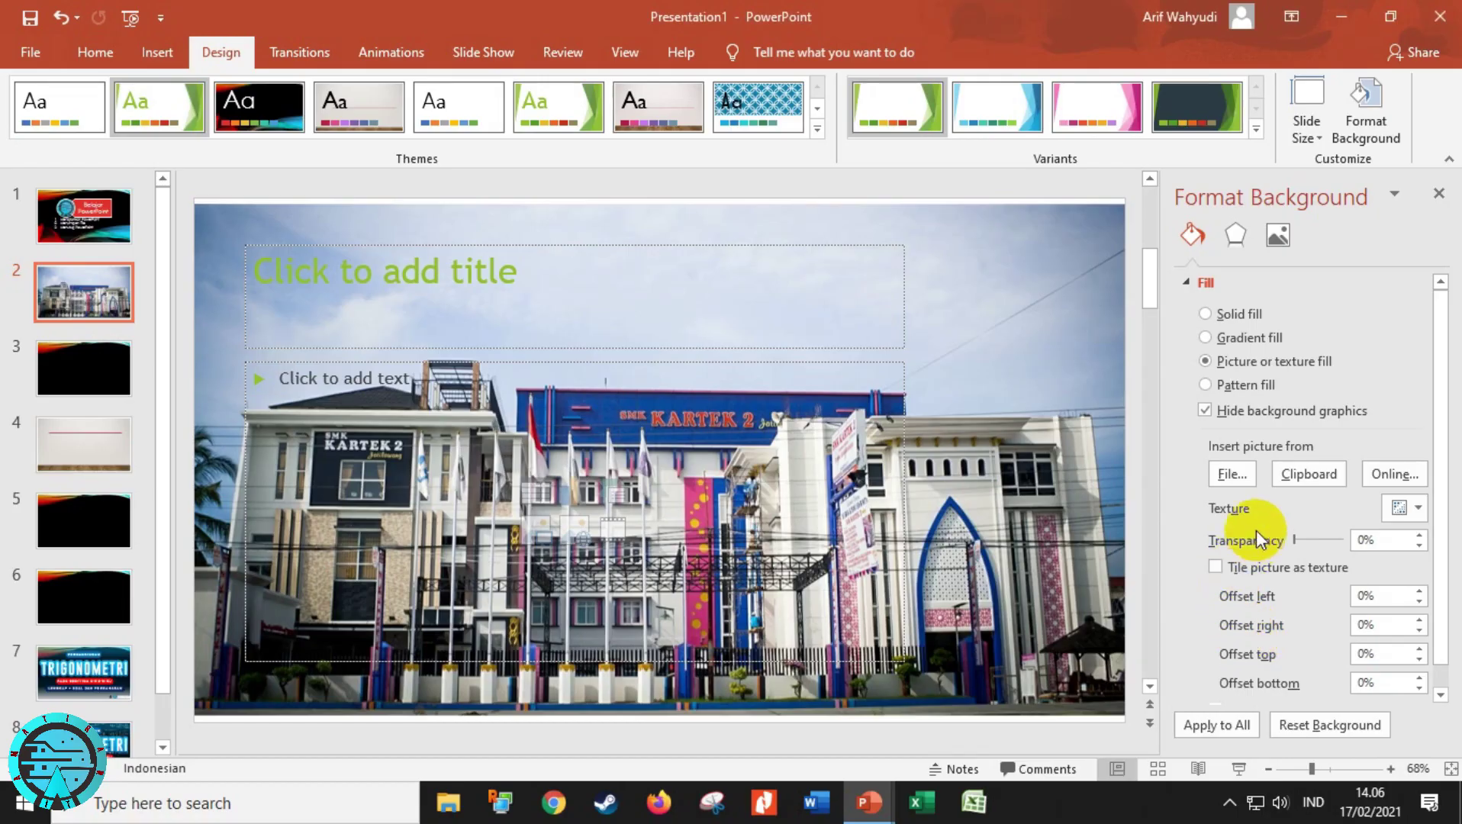
{"action": "left_click", "coordinate": [1439, 193]}
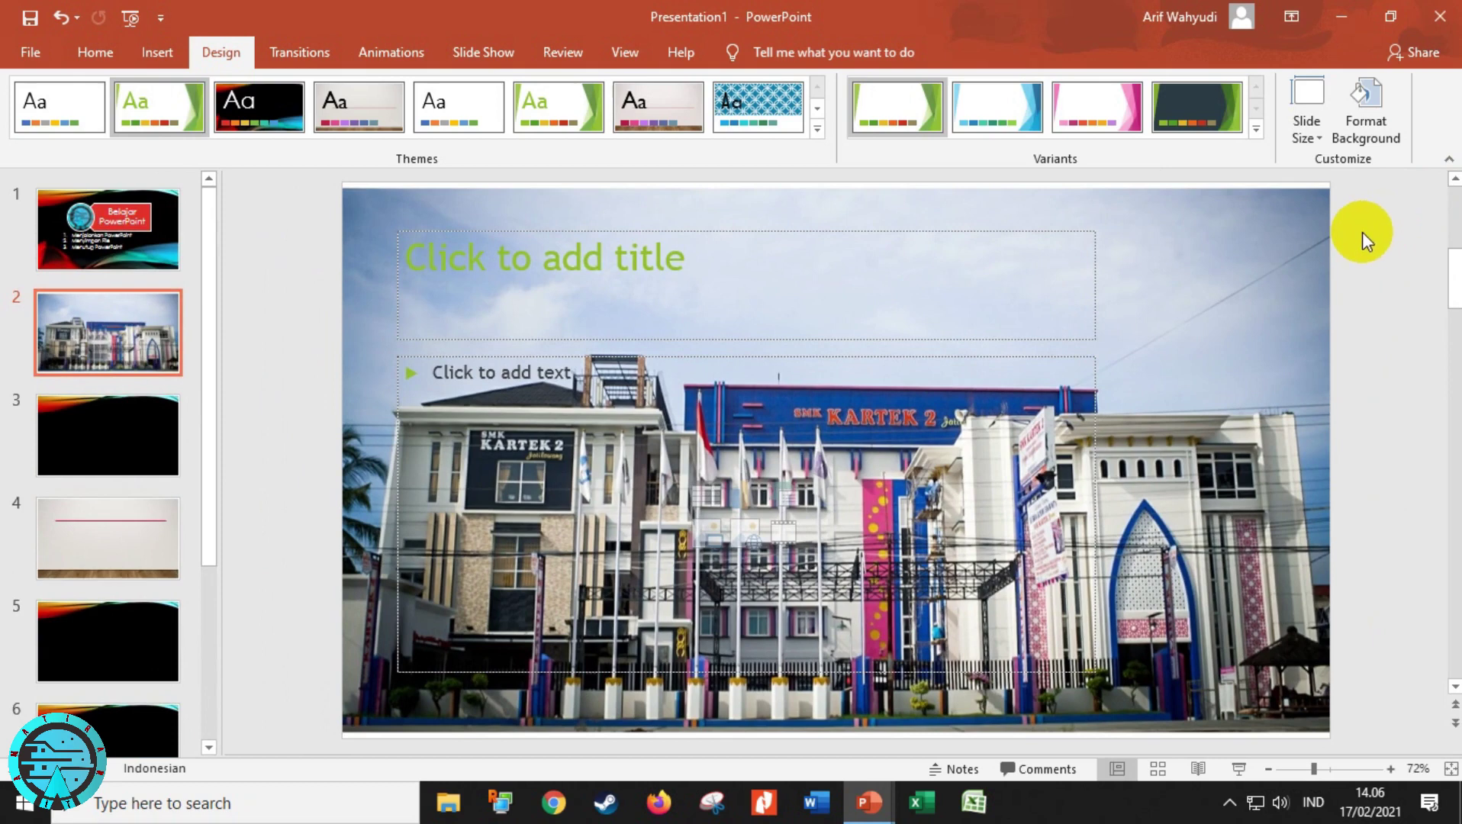
{"action": "left_click", "coordinate": [138, 428]}
Step: Set slide 3's background to picture fill with background graphics hidden
{"action": "left_click", "coordinate": [1312, 310]}
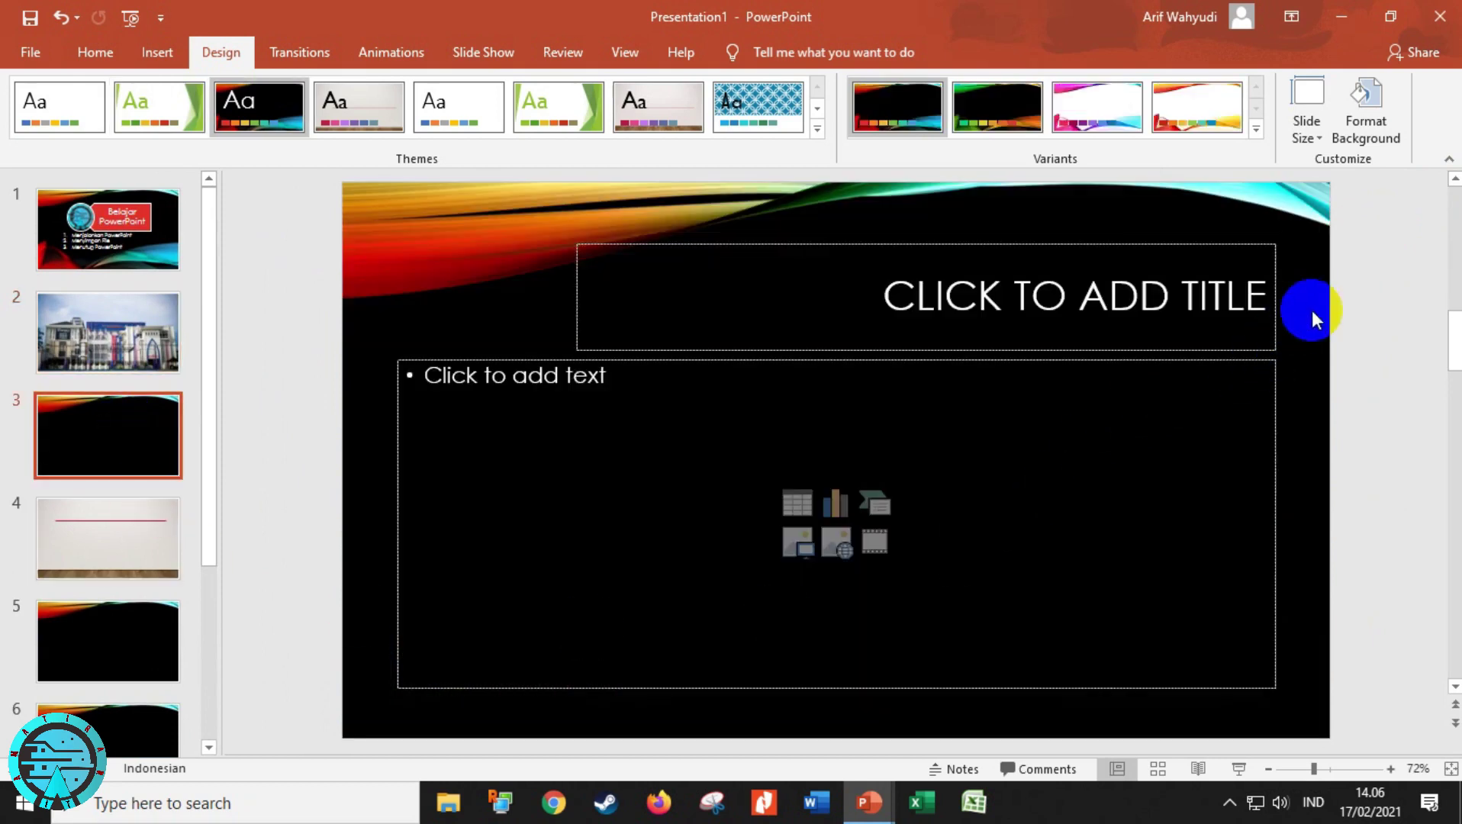
{"action": "right_click", "coordinate": [1386, 237]}
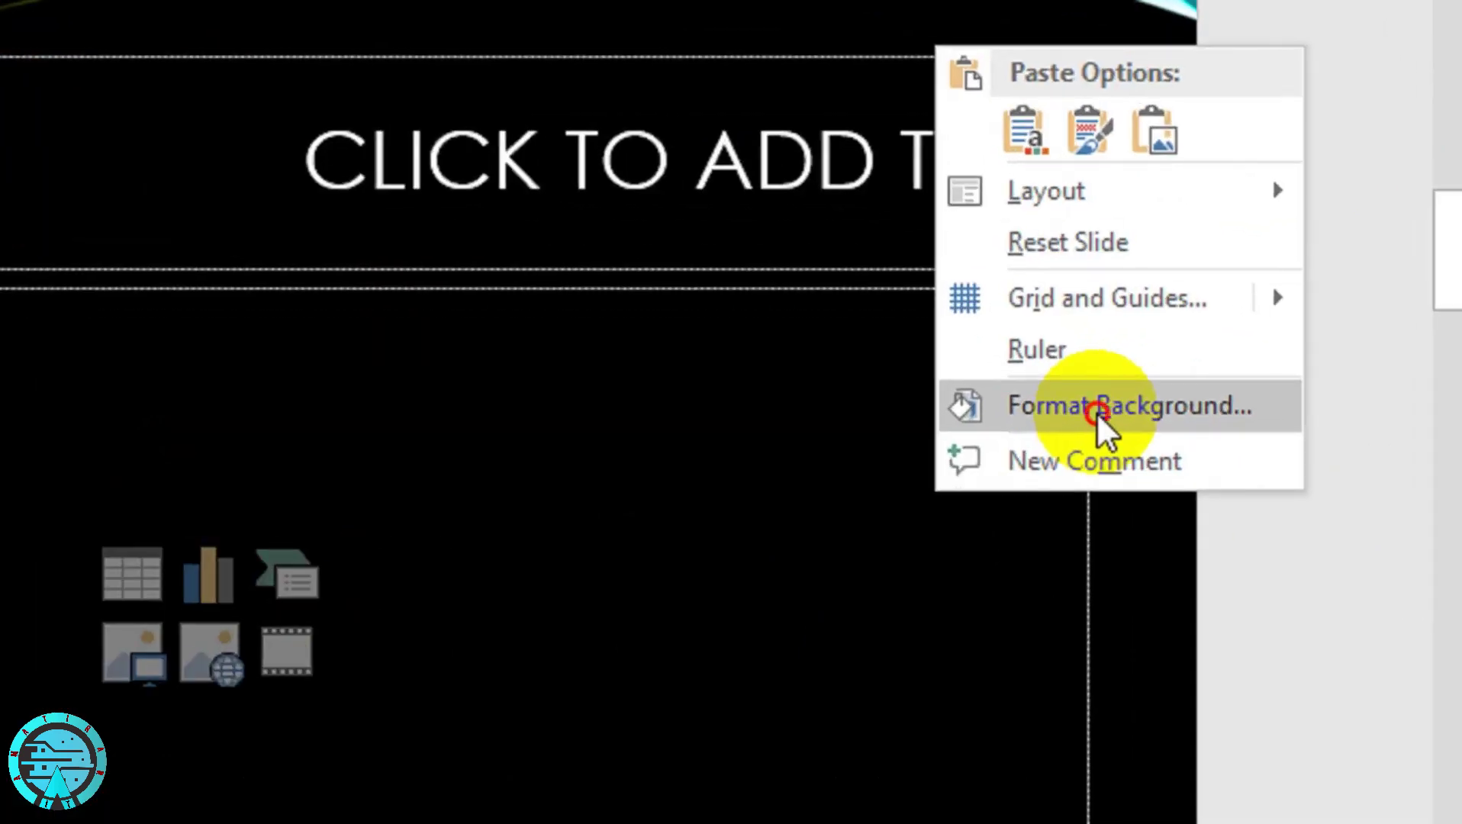
{"action": "left_click", "coordinate": [1099, 416]}
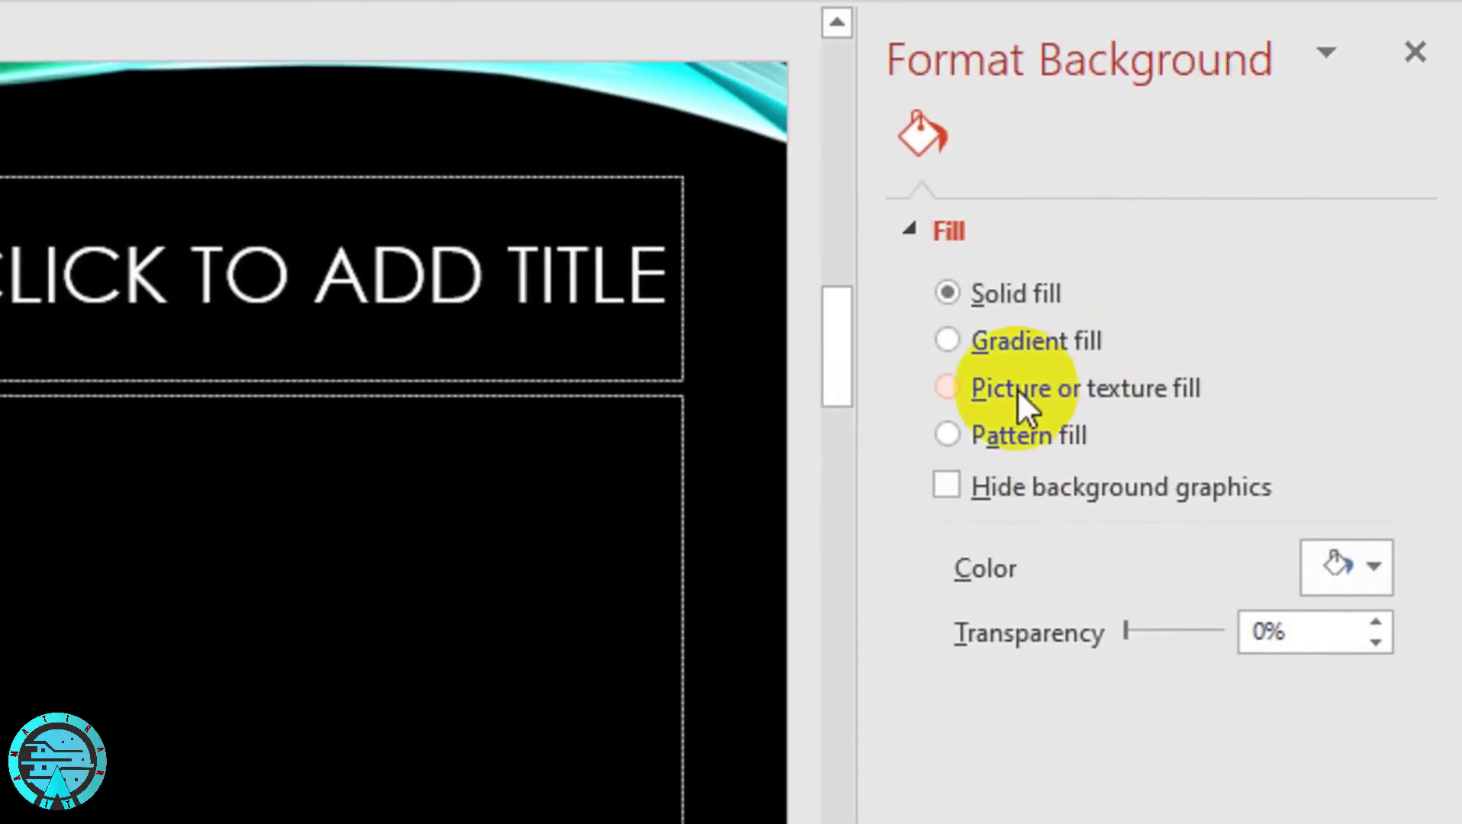
{"action": "left_click", "coordinate": [1001, 389]}
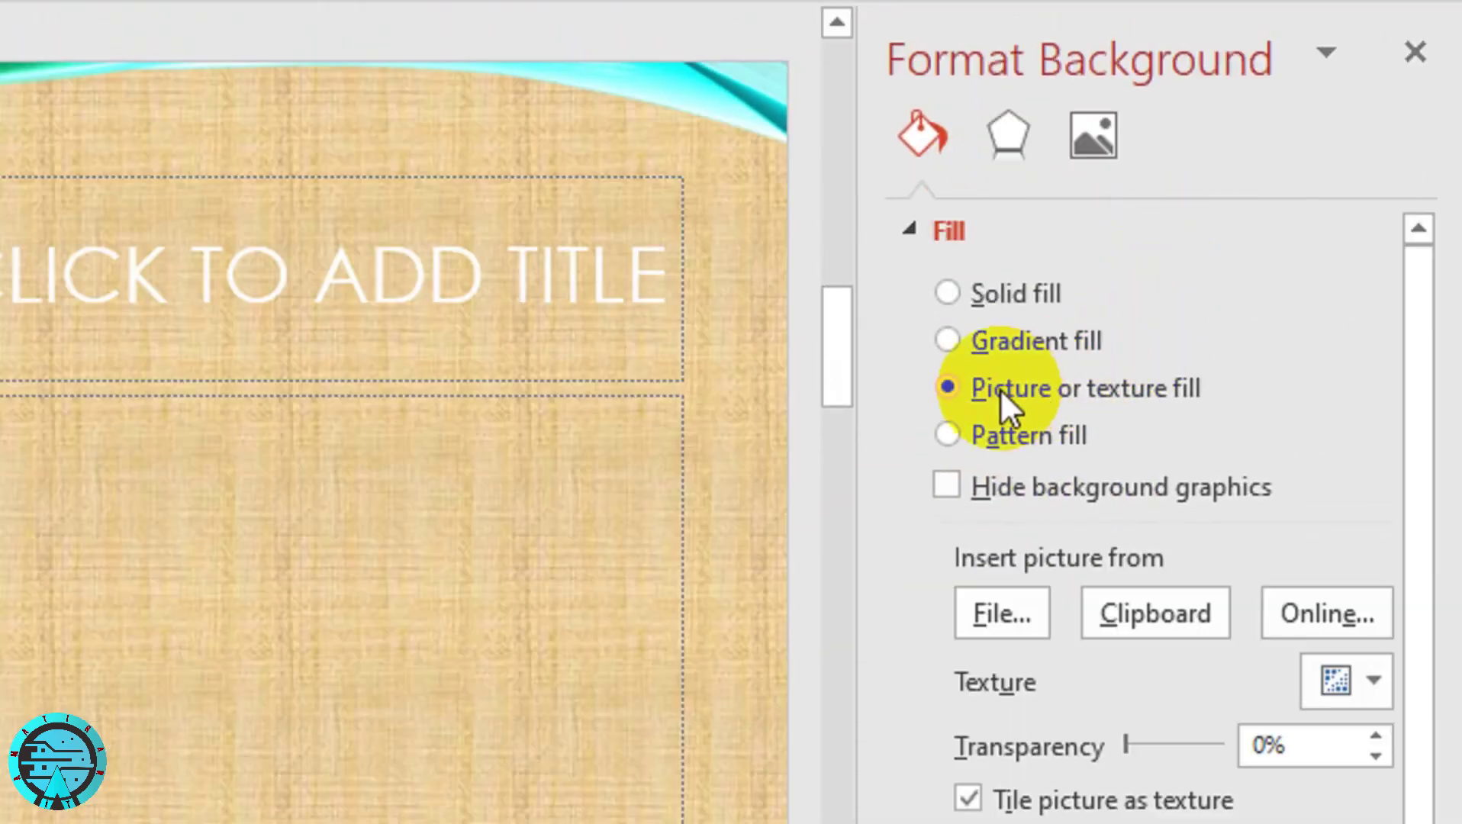
{"action": "left_click", "coordinate": [945, 488]}
Step: Use the photo 'foto gedung kartek 2 5' as slide 3's background and preview it full screen
{"action": "left_click", "coordinate": [992, 615]}
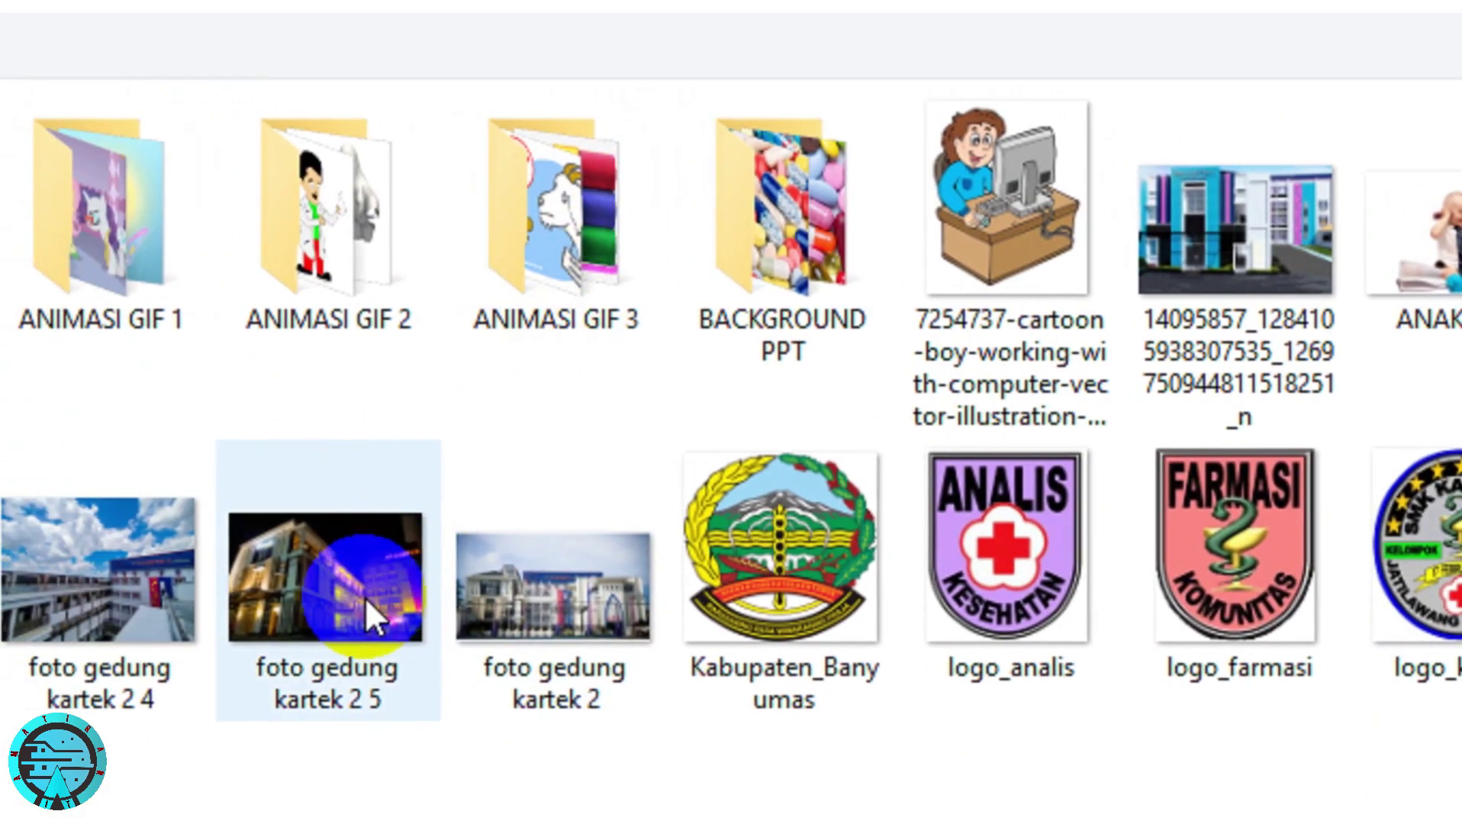
{"action": "left_click", "coordinate": [365, 599]}
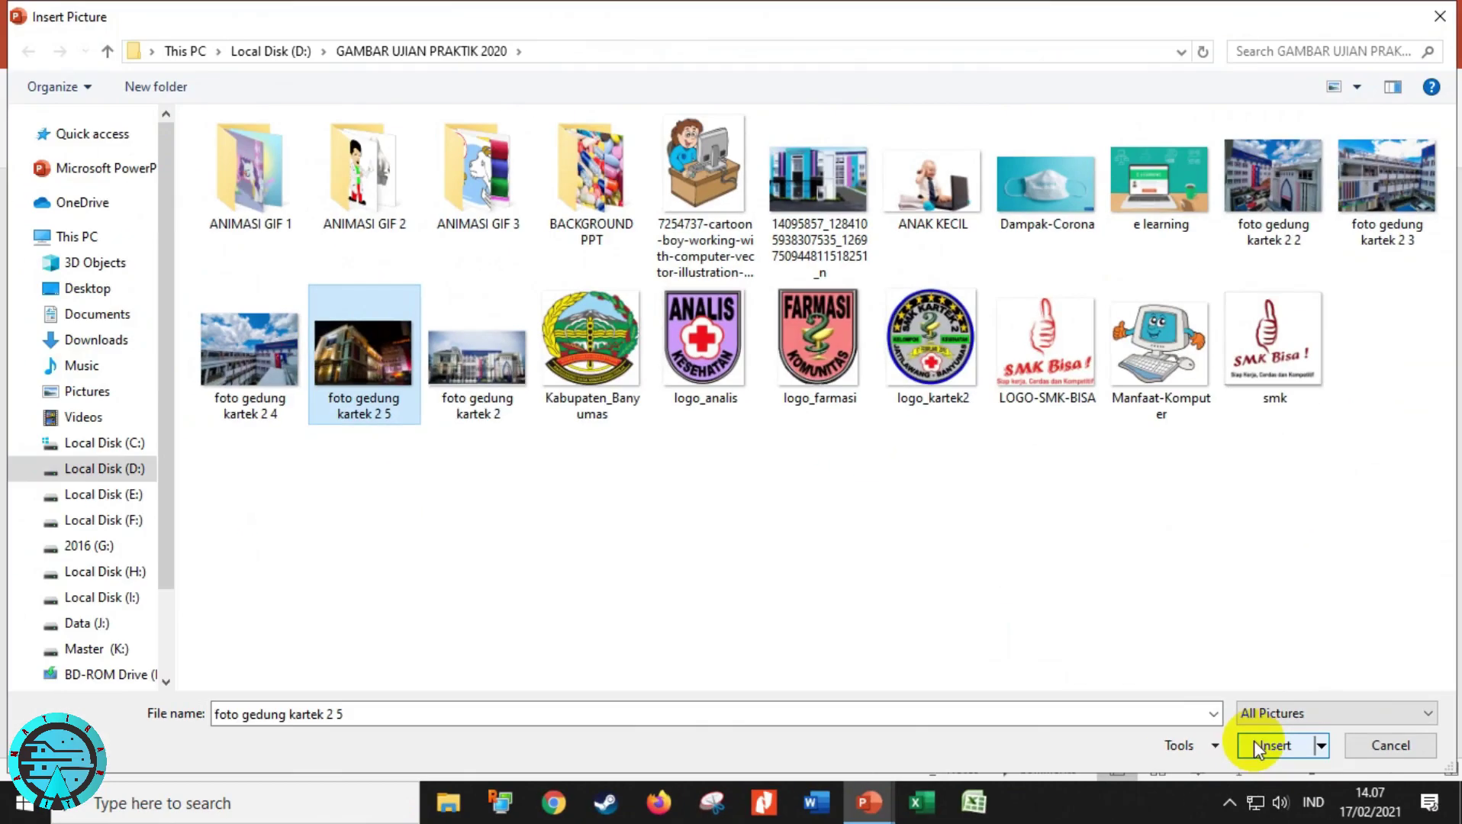
{"action": "left_click", "coordinate": [1106, 668]}
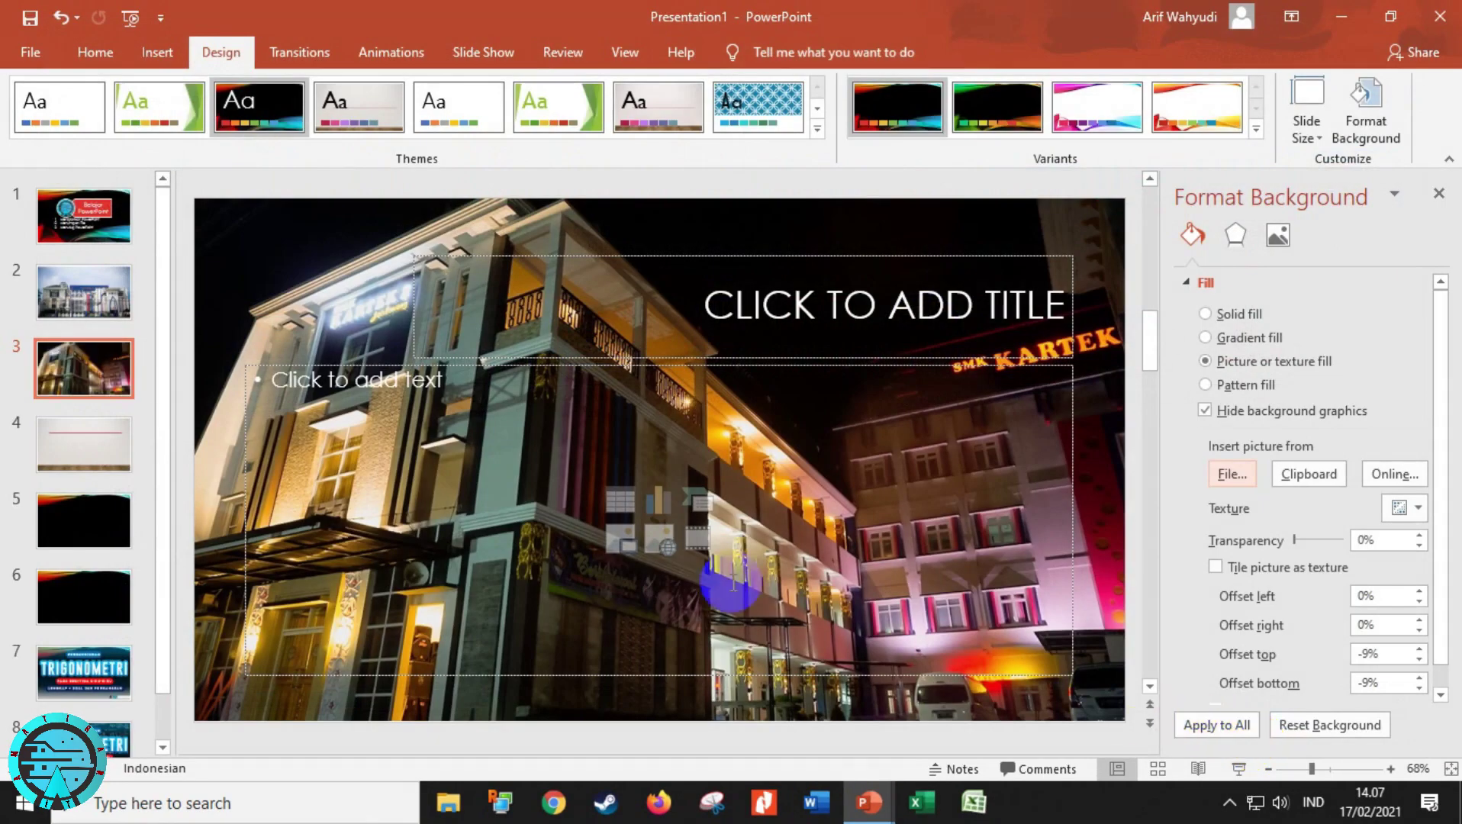
{"action": "left_click", "coordinate": [1238, 769]}
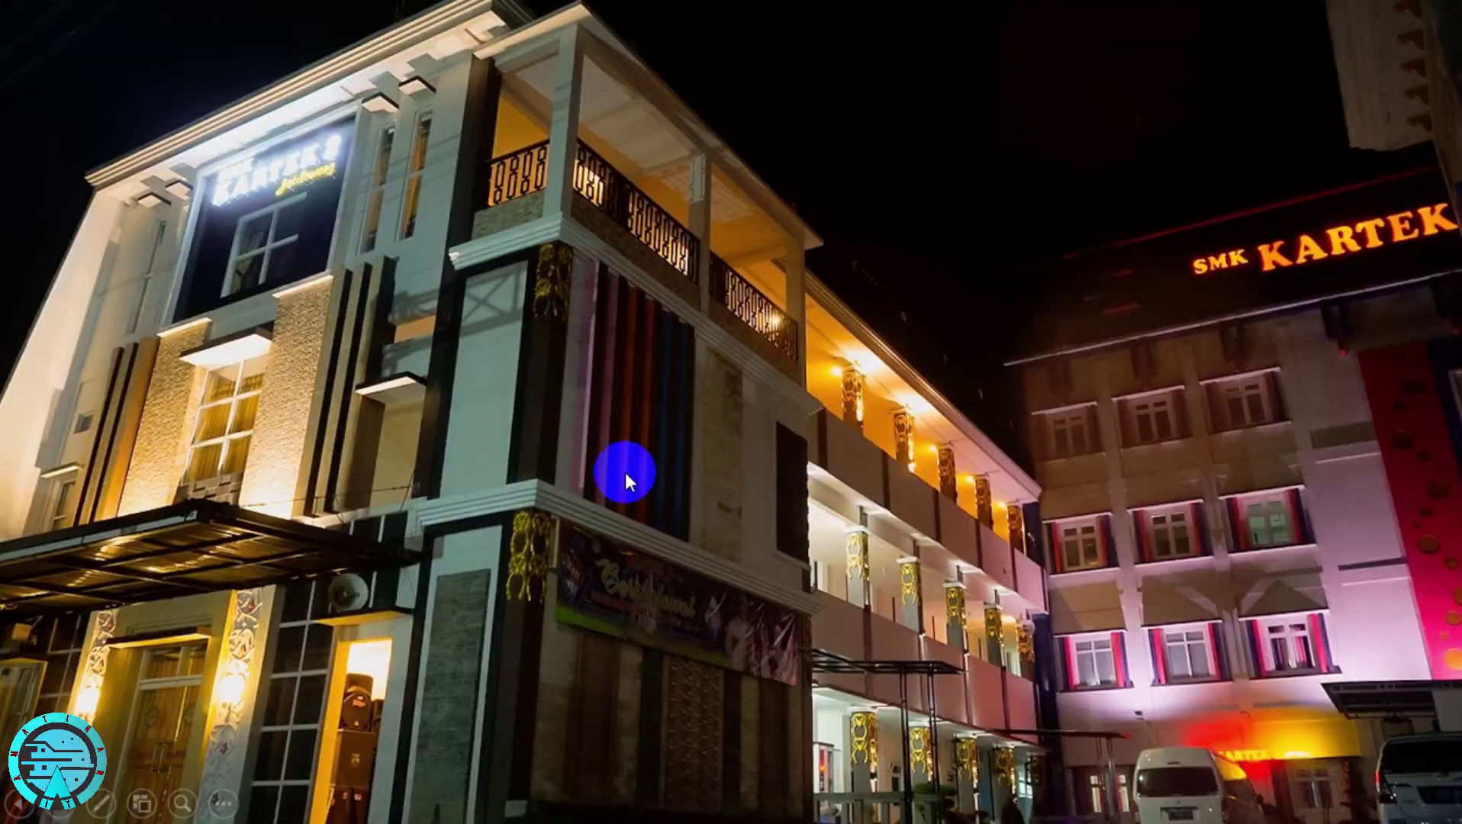
{"action": "key", "text": "Escape"}
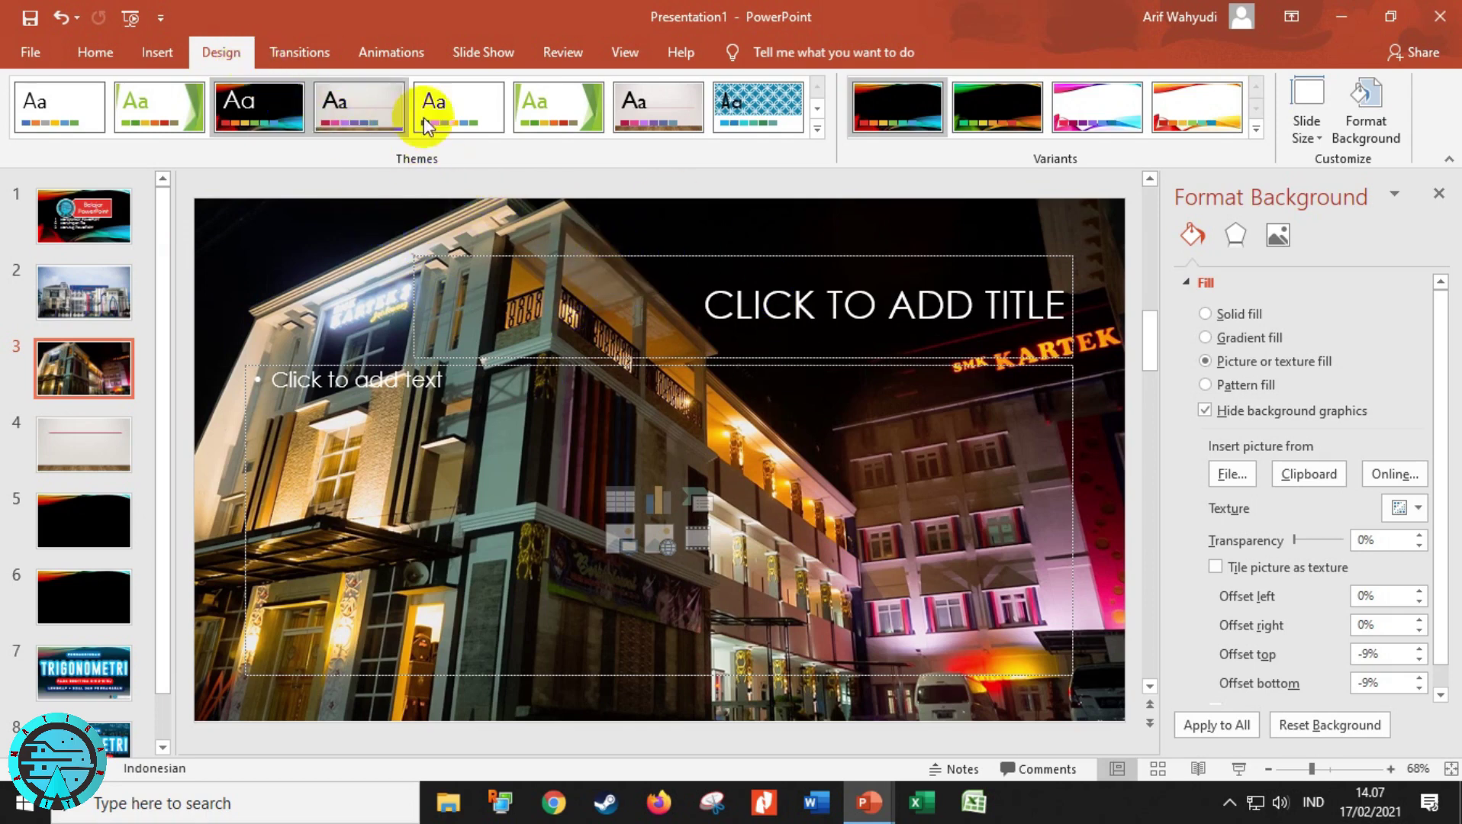
Step: Change the slide size to Standard (4:3), maximizing the content
{"action": "left_click", "coordinate": [1311, 130]}
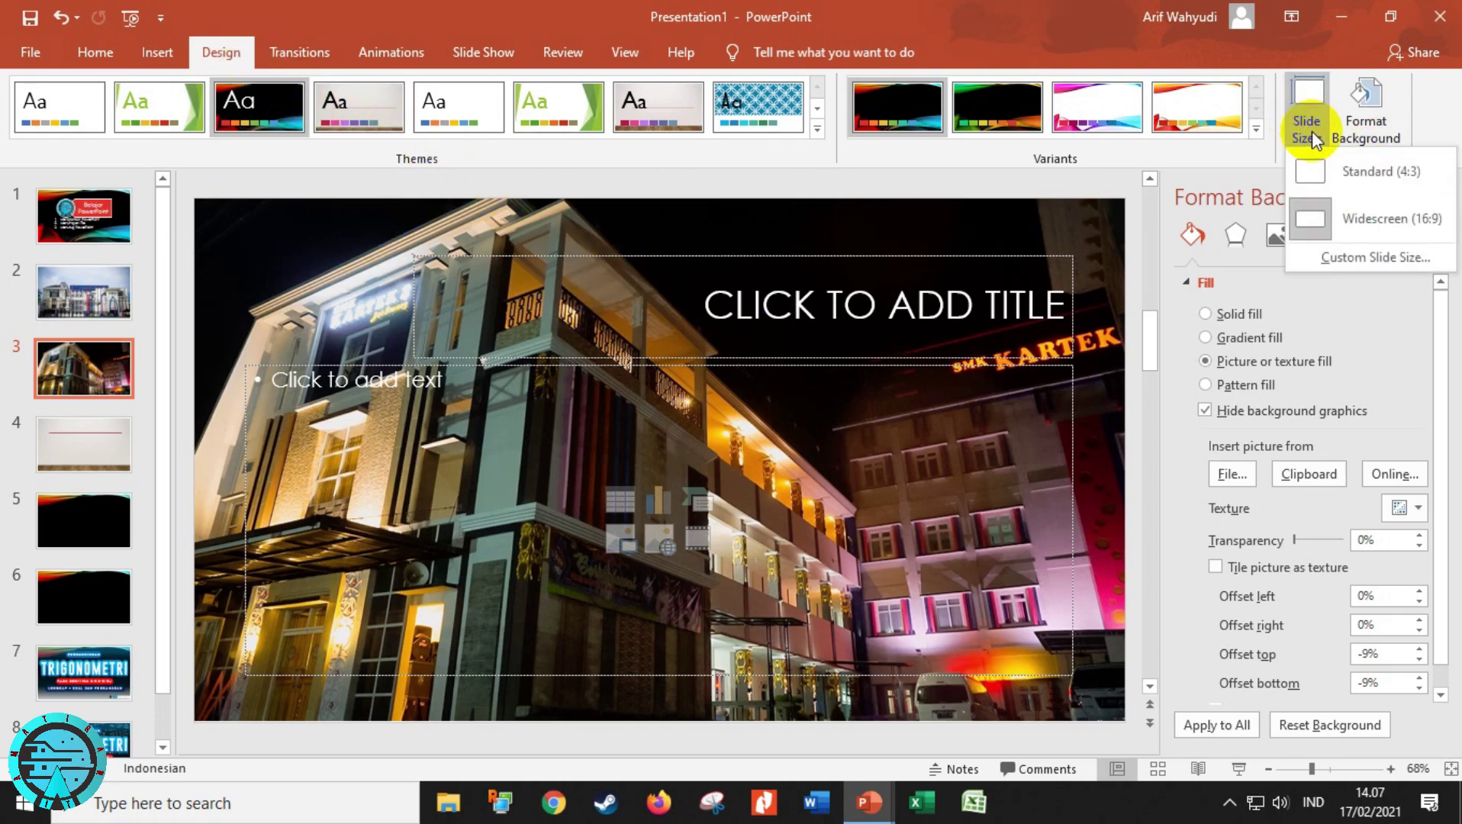
{"action": "left_click", "coordinate": [1311, 174]}
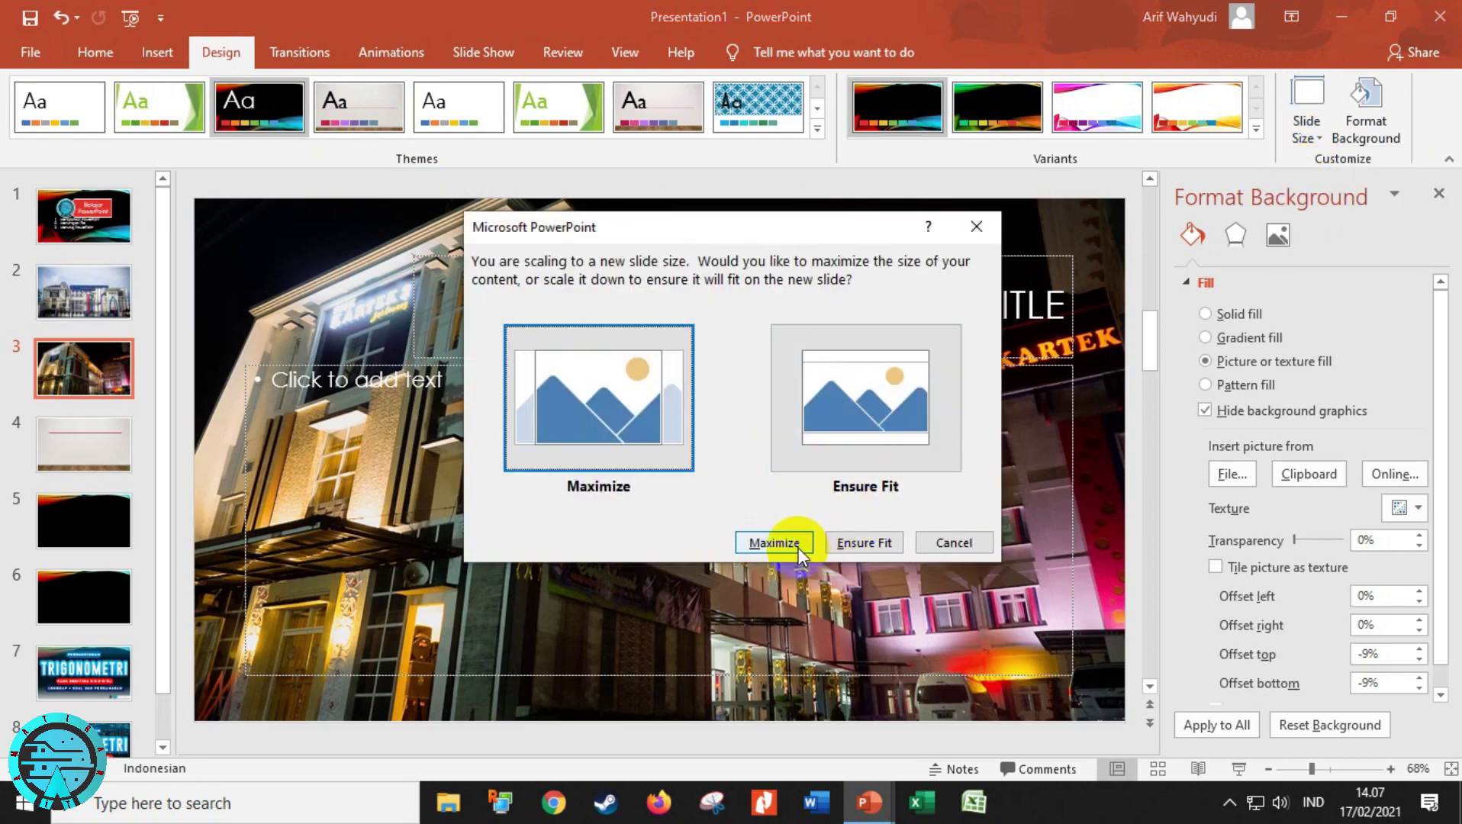
{"action": "left_click", "coordinate": [858, 543]}
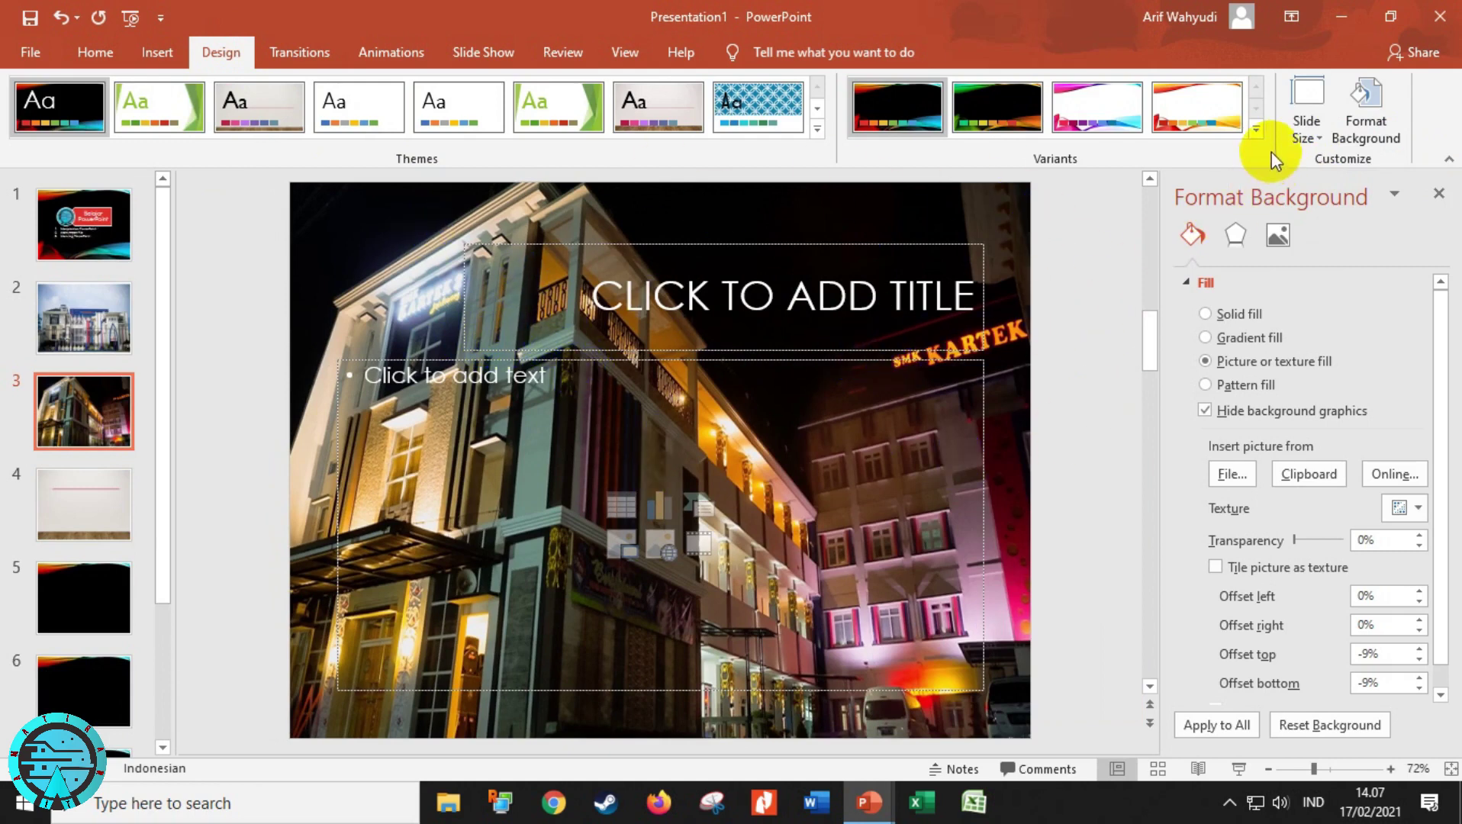
Step: Restore the Widescreen (16:9) slide size and close the Format Background pane
{"action": "left_click", "coordinate": [1307, 122]}
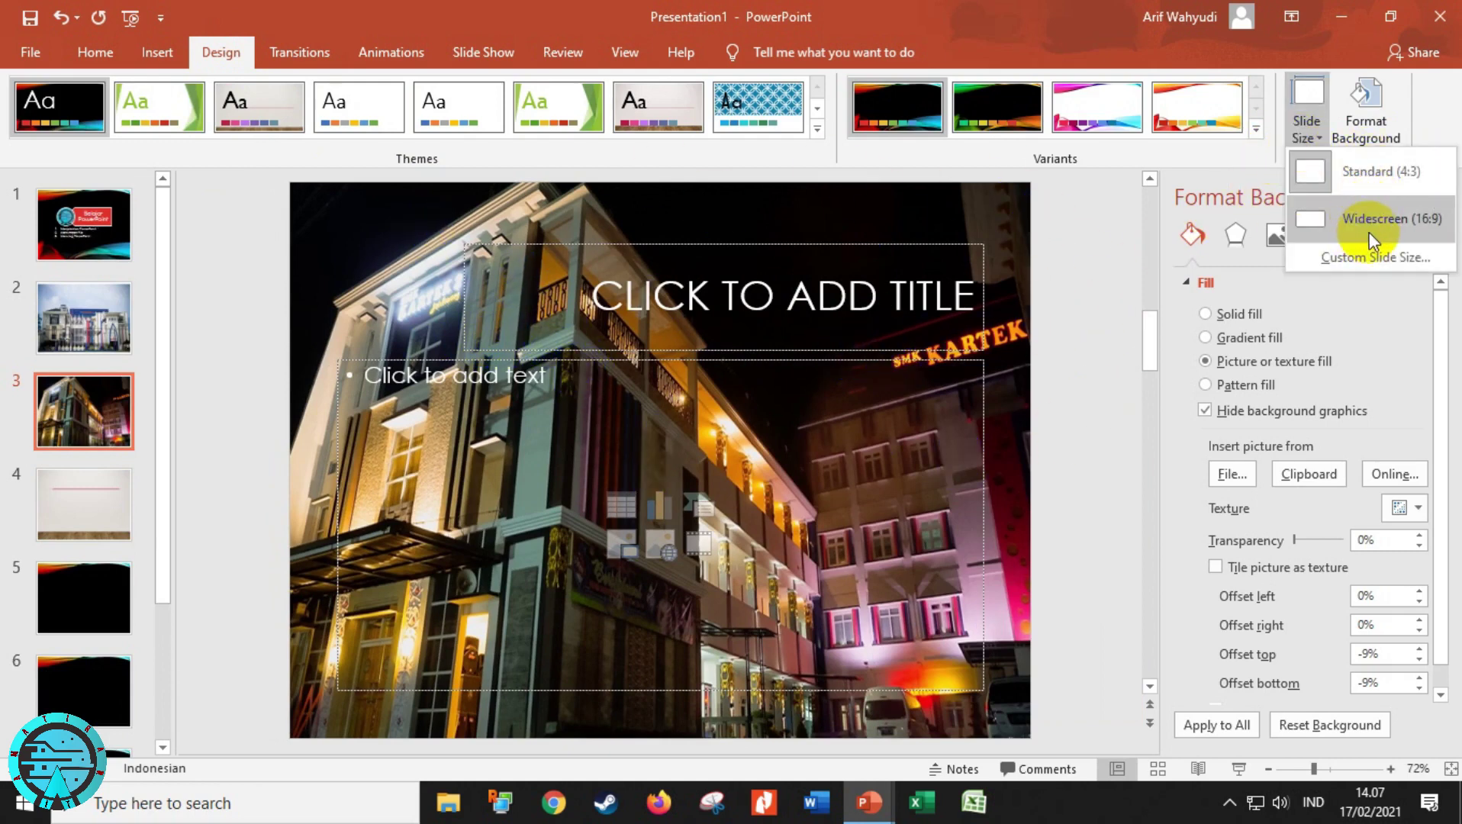
{"action": "left_click", "coordinate": [1429, 224]}
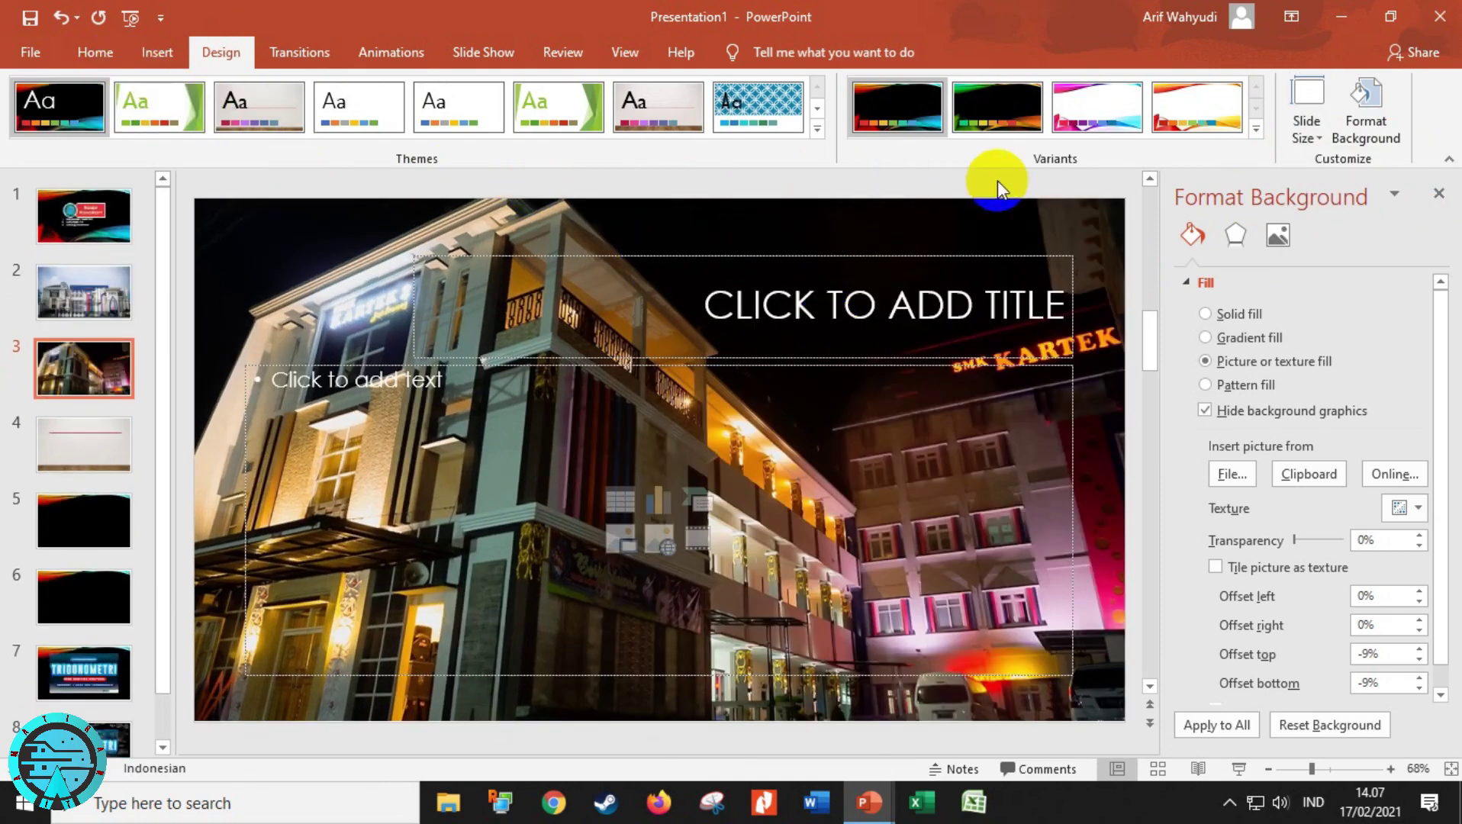
{"action": "left_click", "coordinate": [1439, 193]}
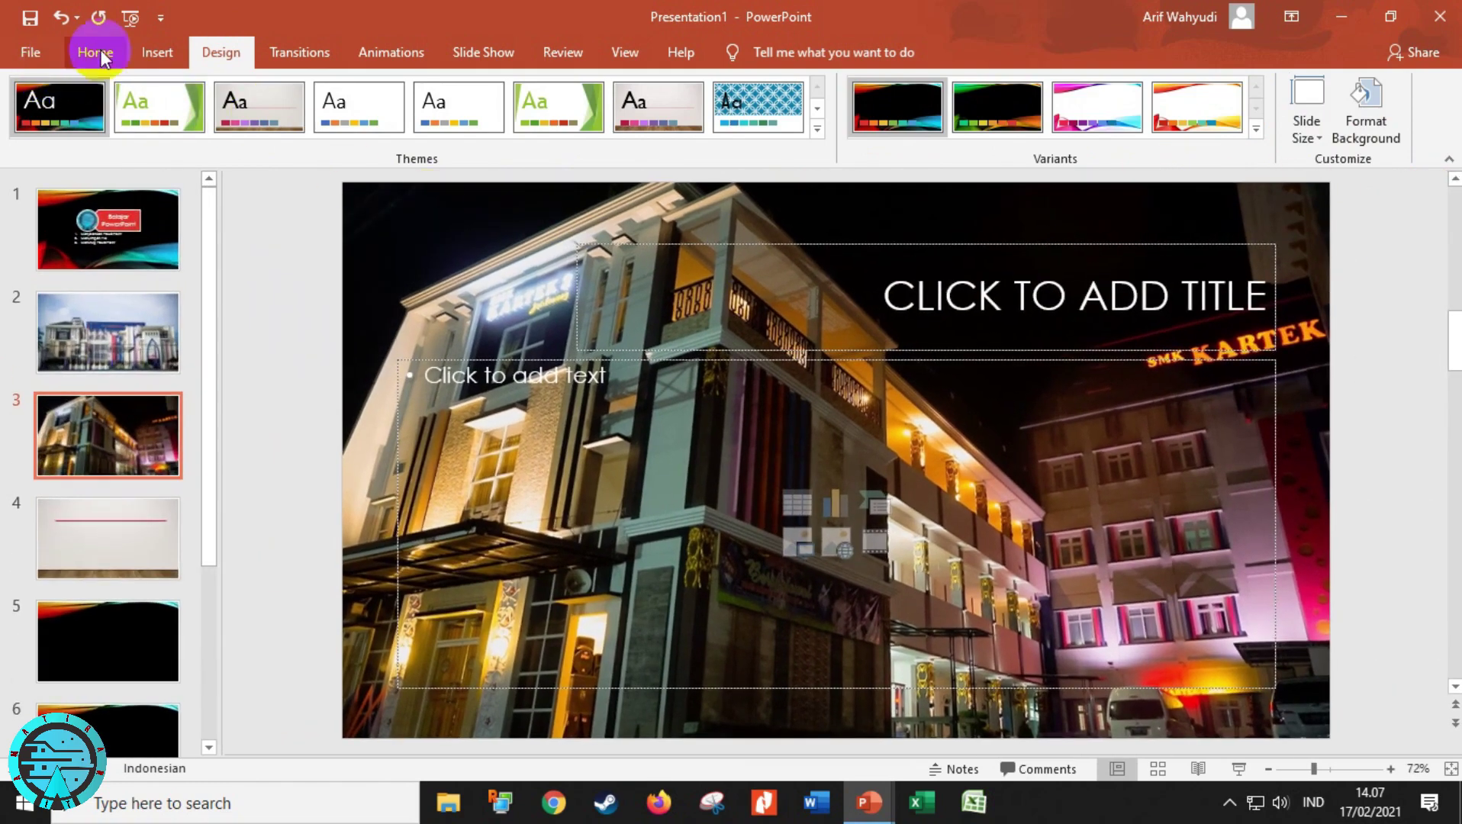